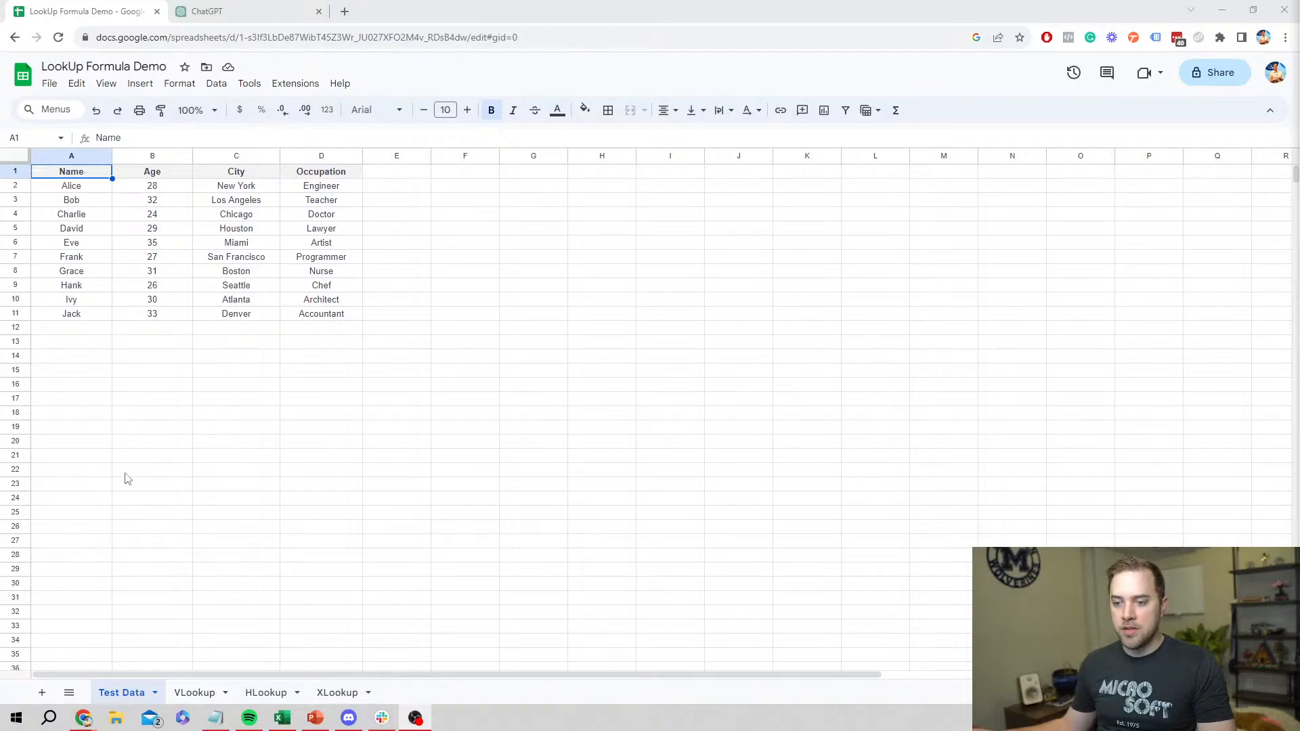
- Start a VLOOKUP formula in cell B2 of the VLookup sheet and read the help on its arguments
click(195, 692)
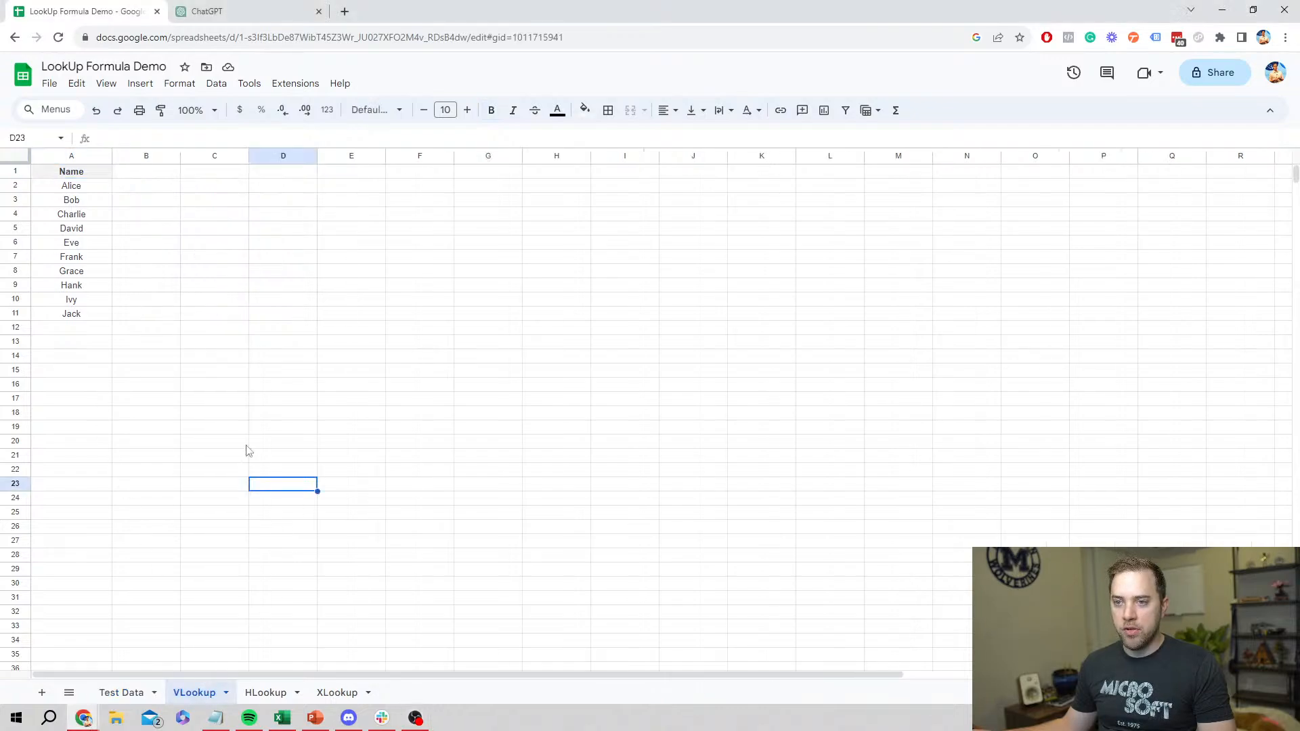
click(148, 191)
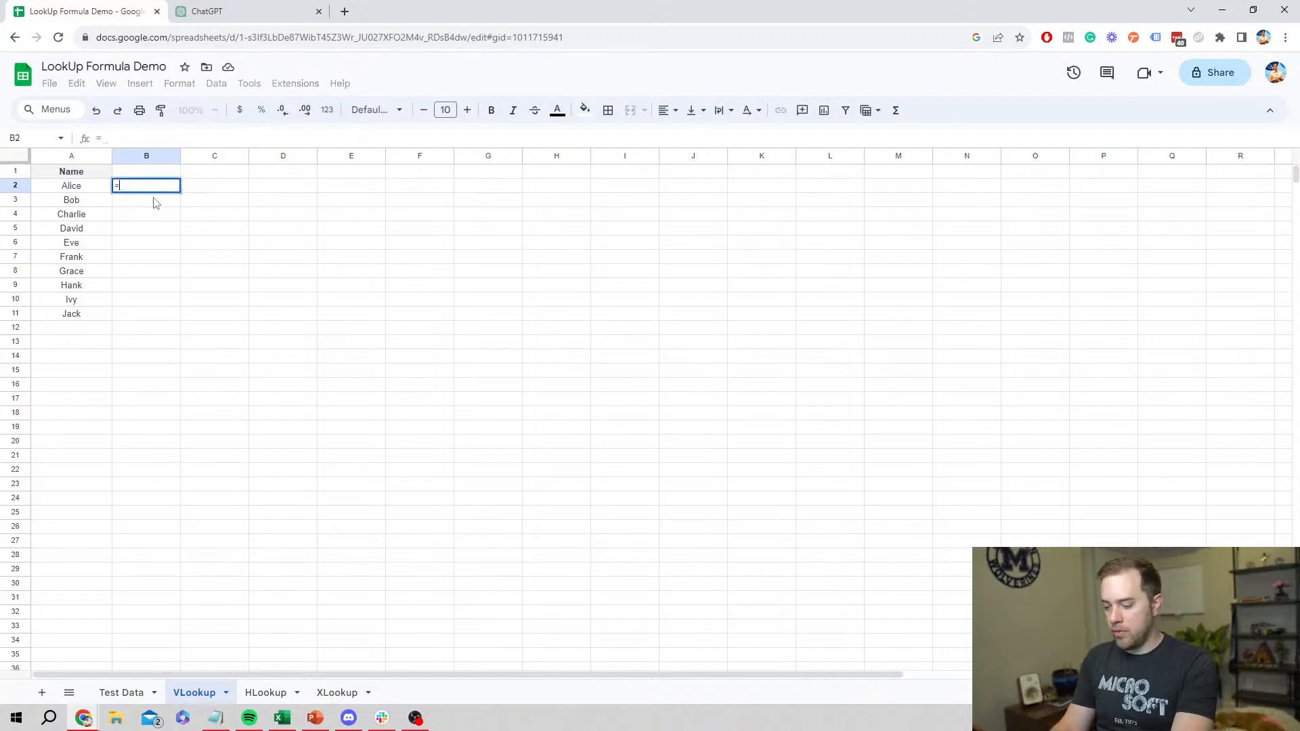
text(=VLO)
click(154, 203)
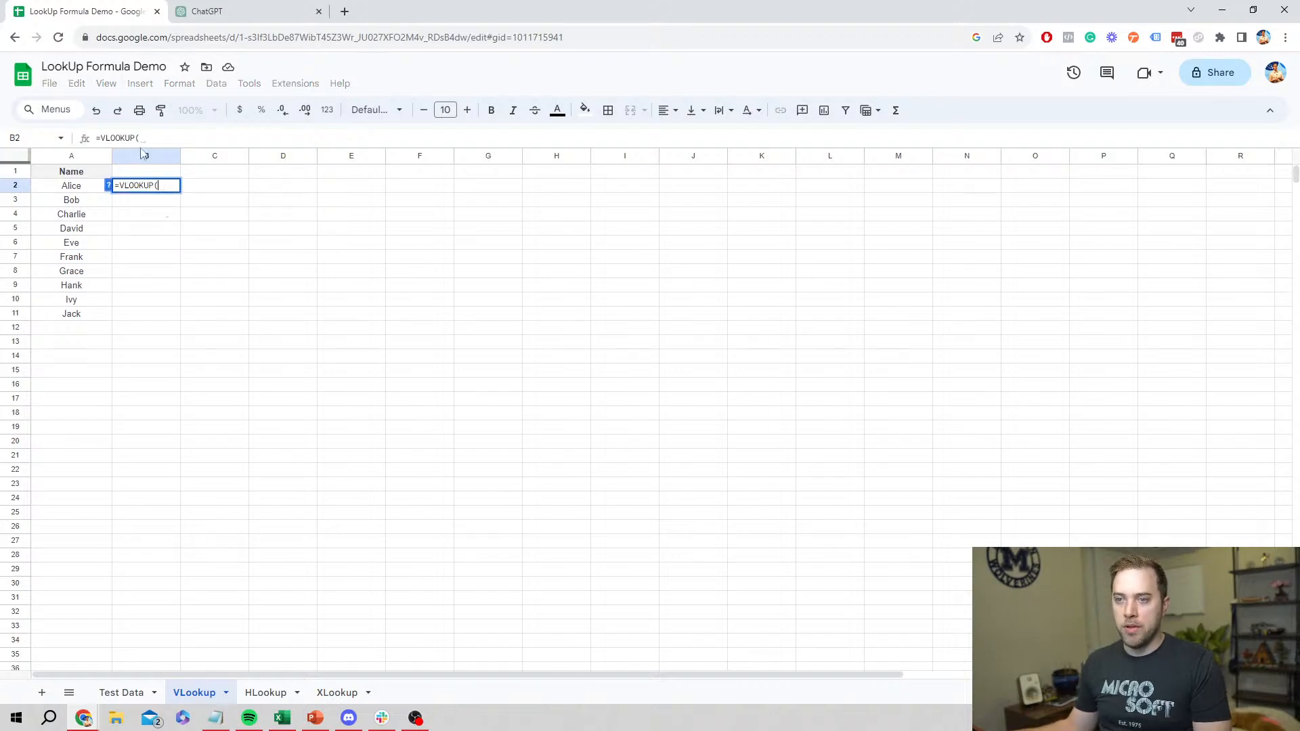
click(89, 135)
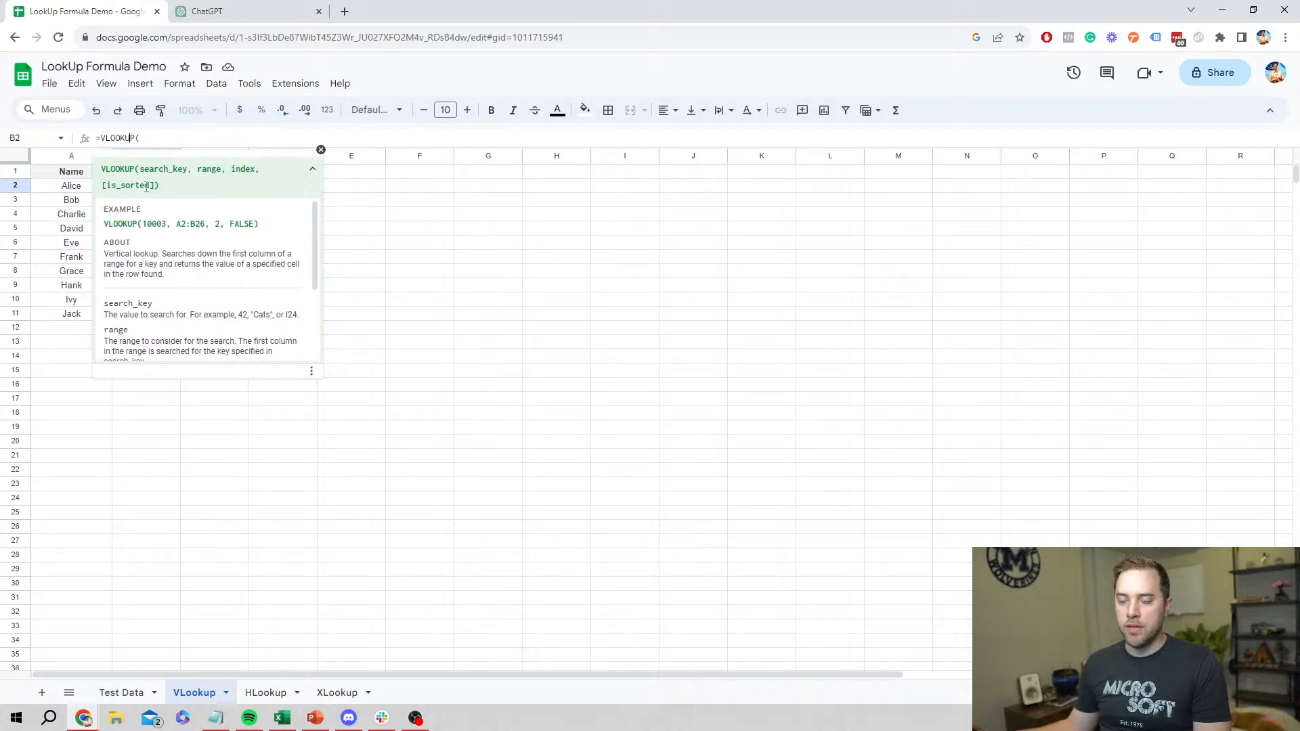
drag(155, 185, 102, 185)
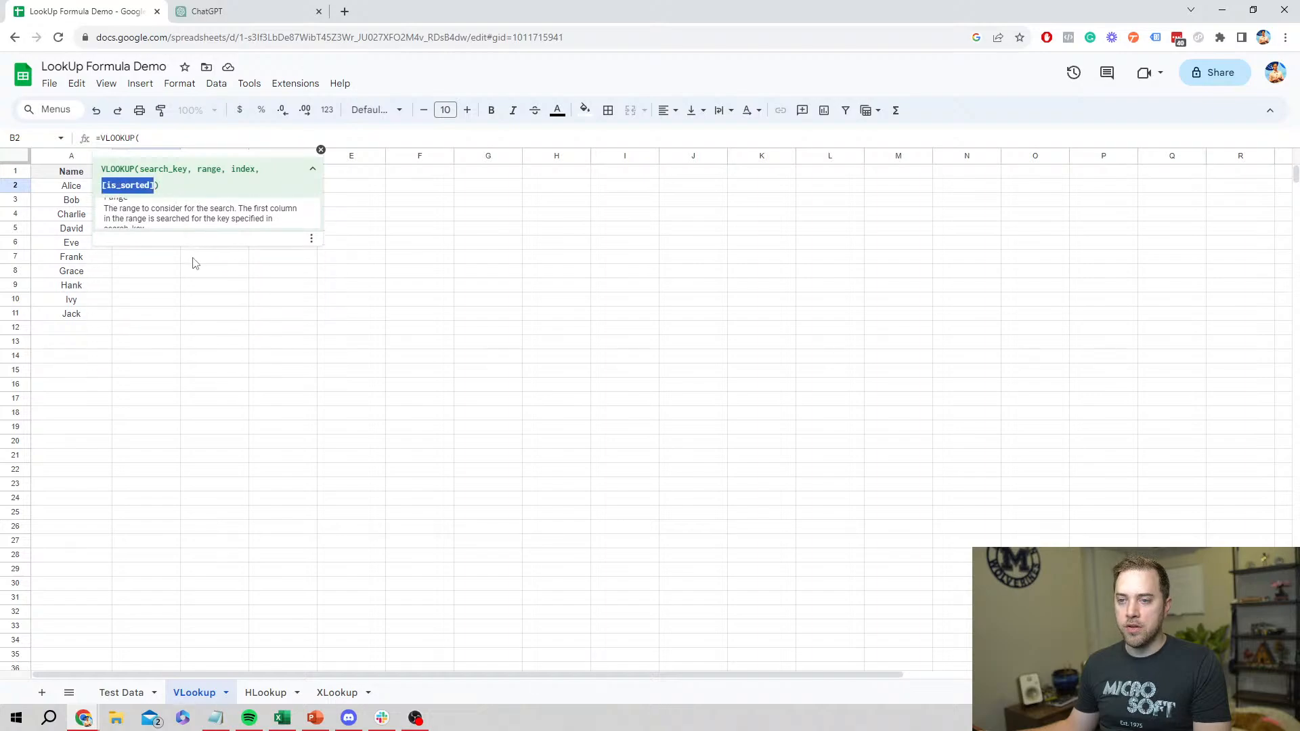
click(315, 179)
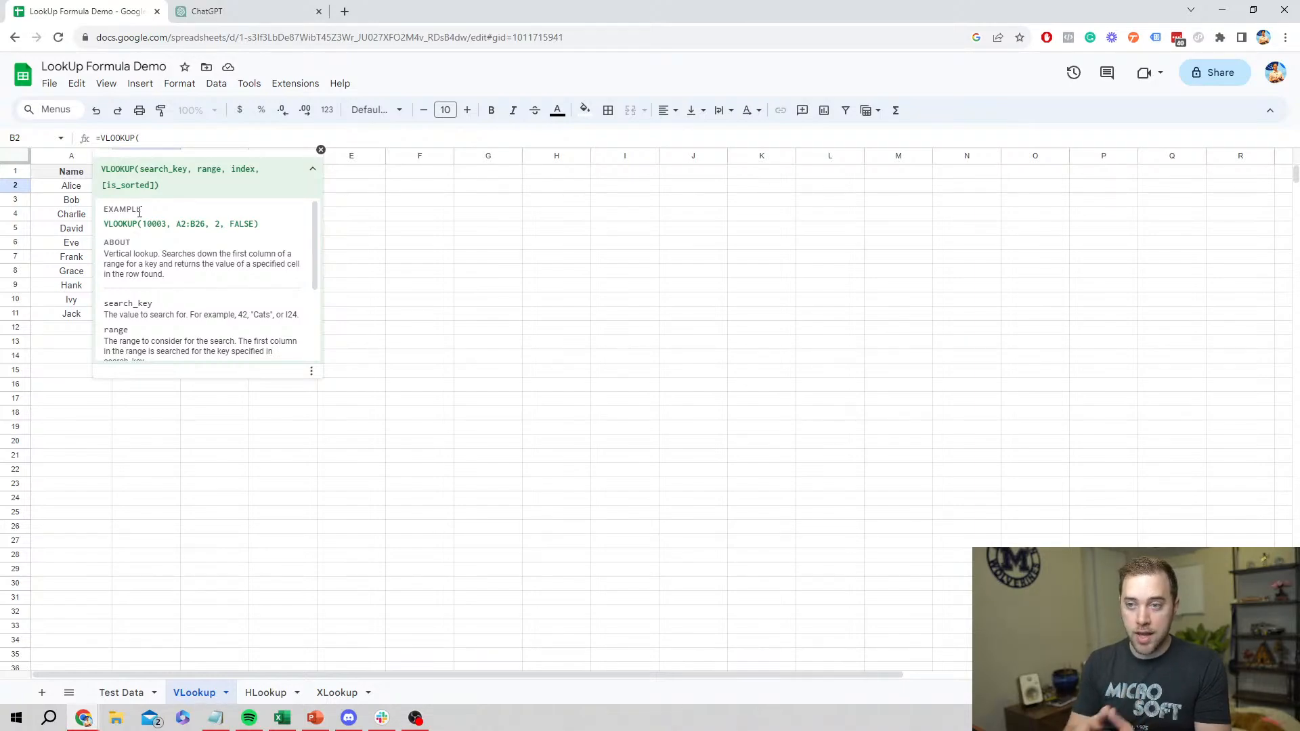
click(74, 190)
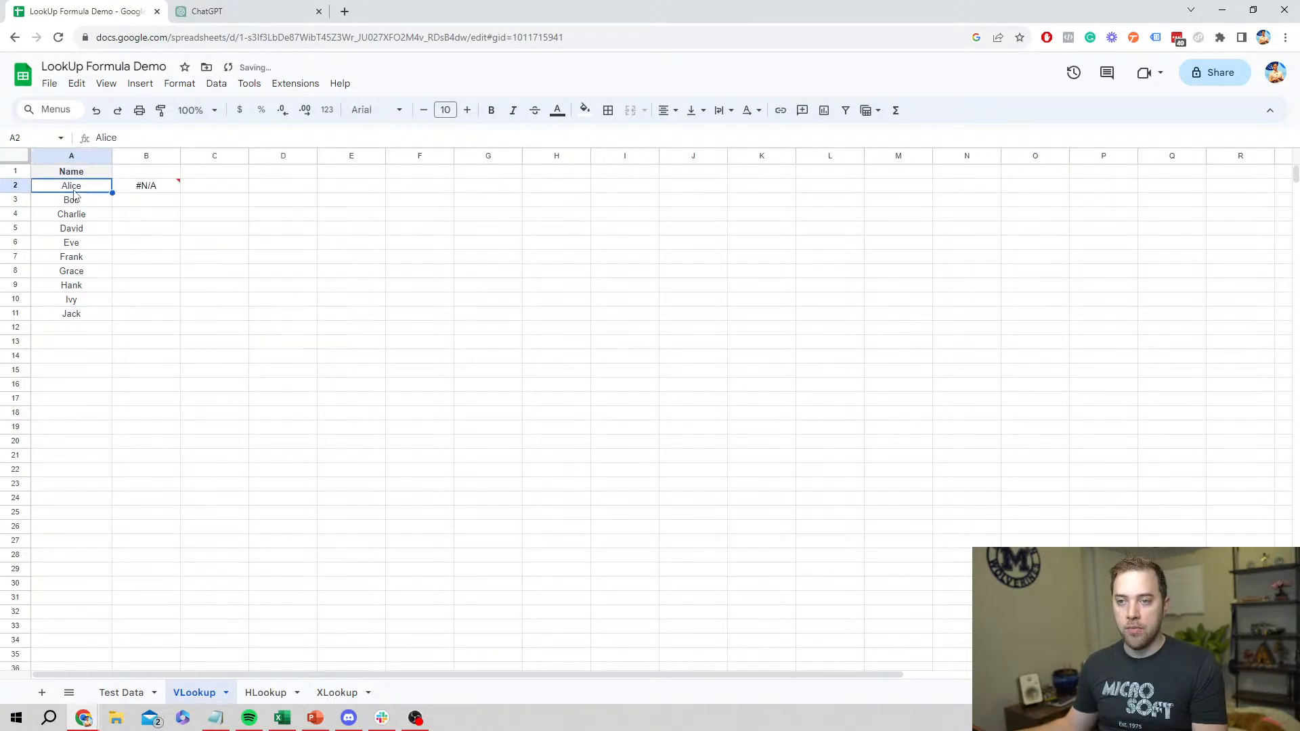
click(138, 184)
click(140, 137)
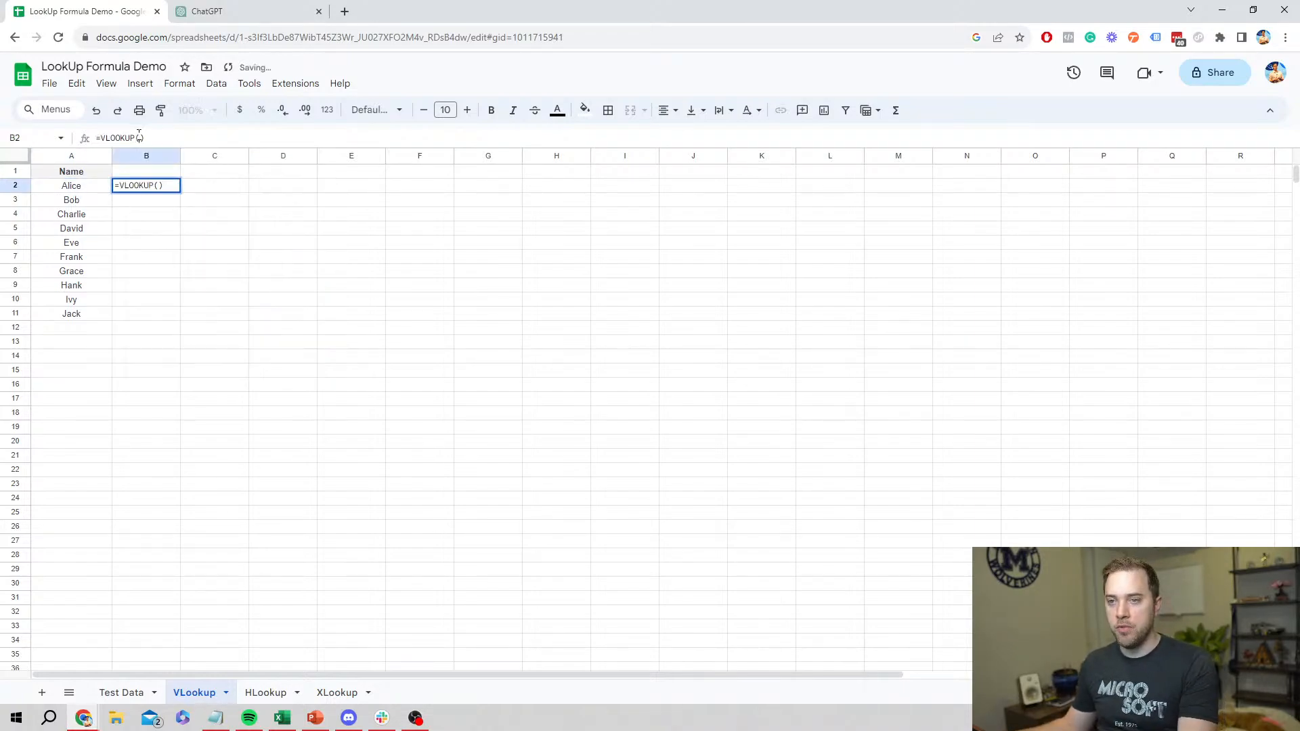
click(79, 190)
text(,)
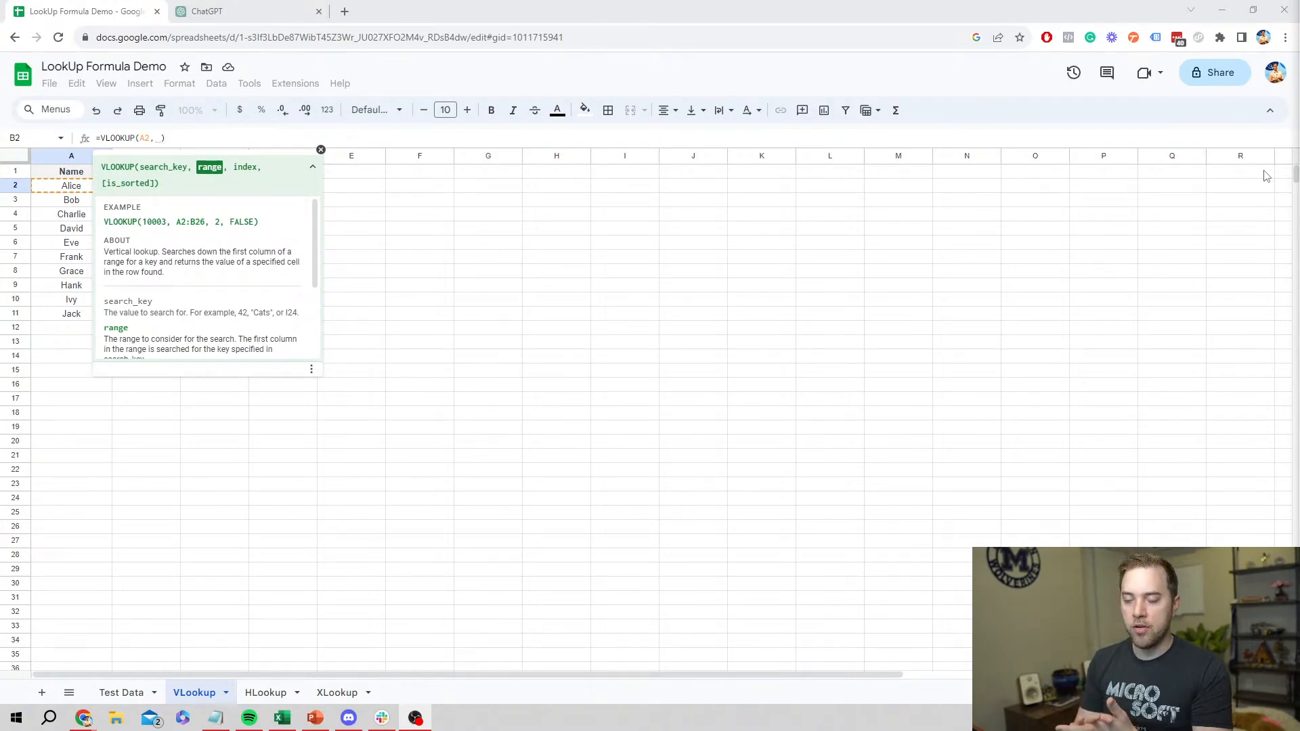
click(321, 149)
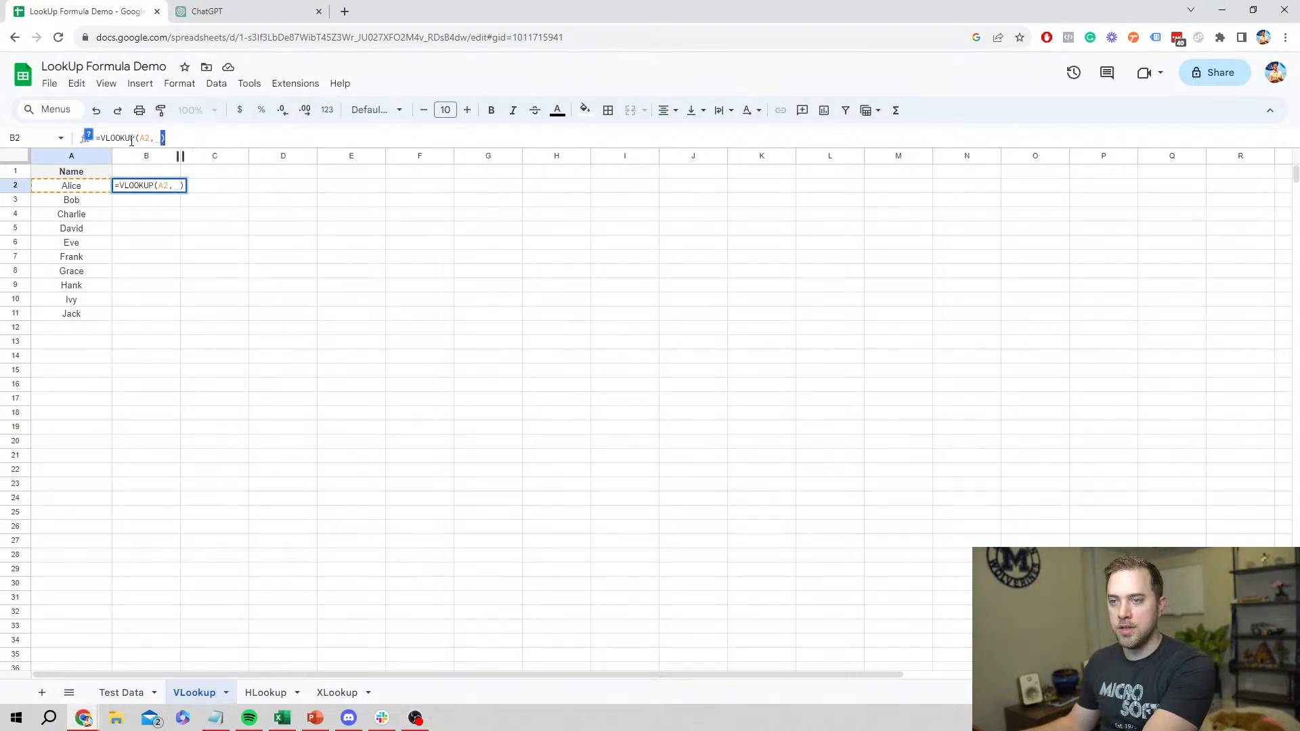
key(Escape)
click(169, 287)
- Examine the source table in A1:D11 on the Test Data sheet
click(108, 694)
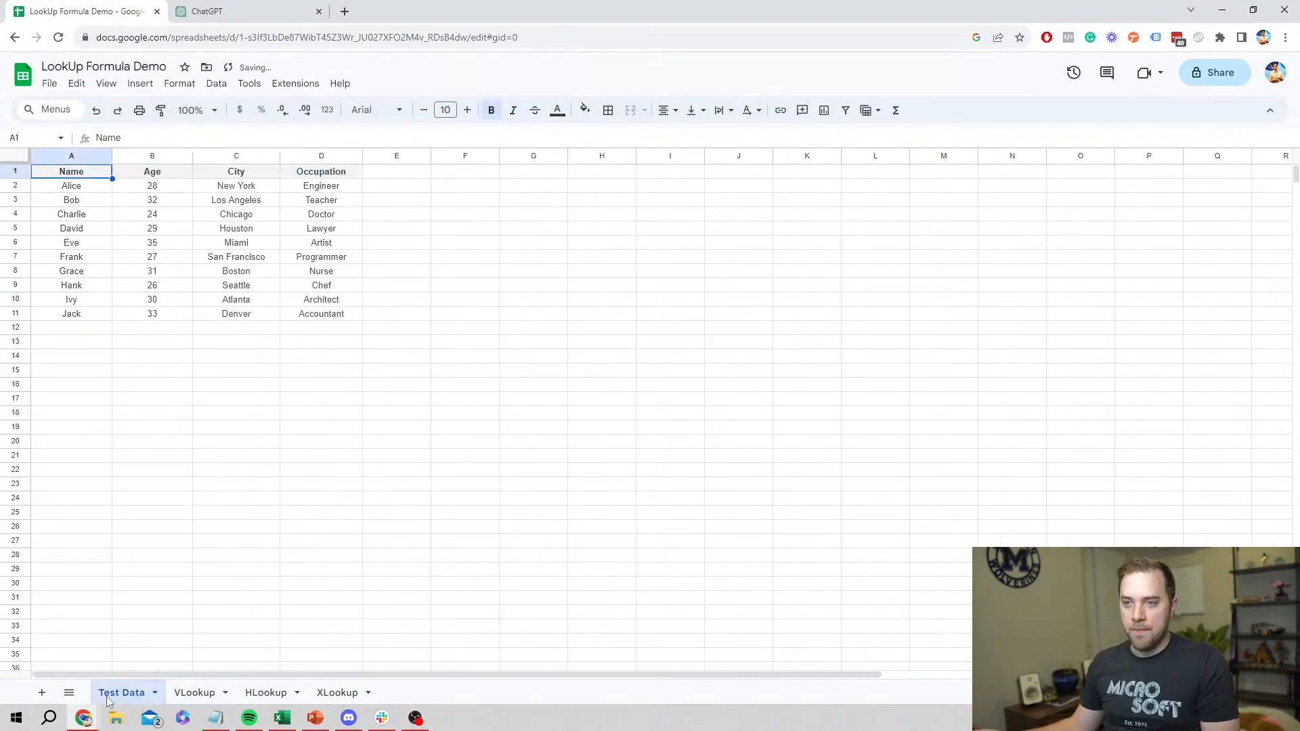
drag(71, 175, 364, 316)
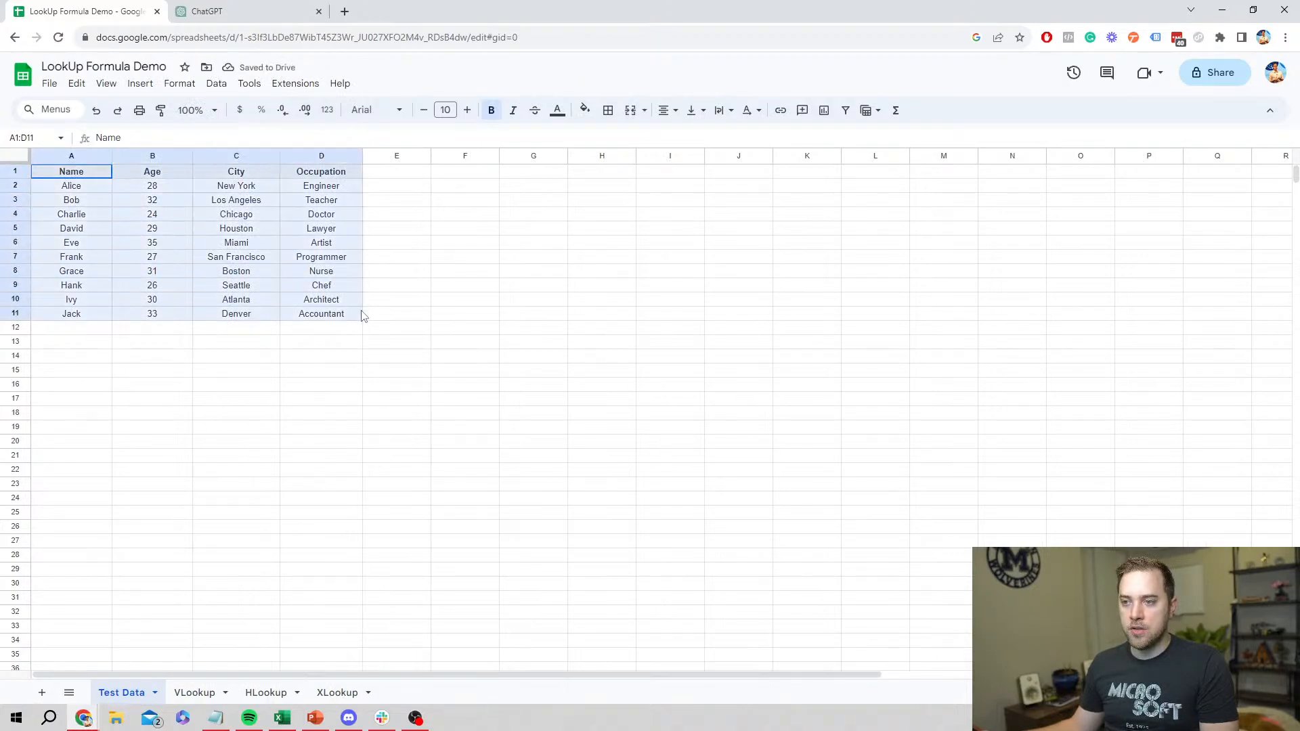
click(270, 361)
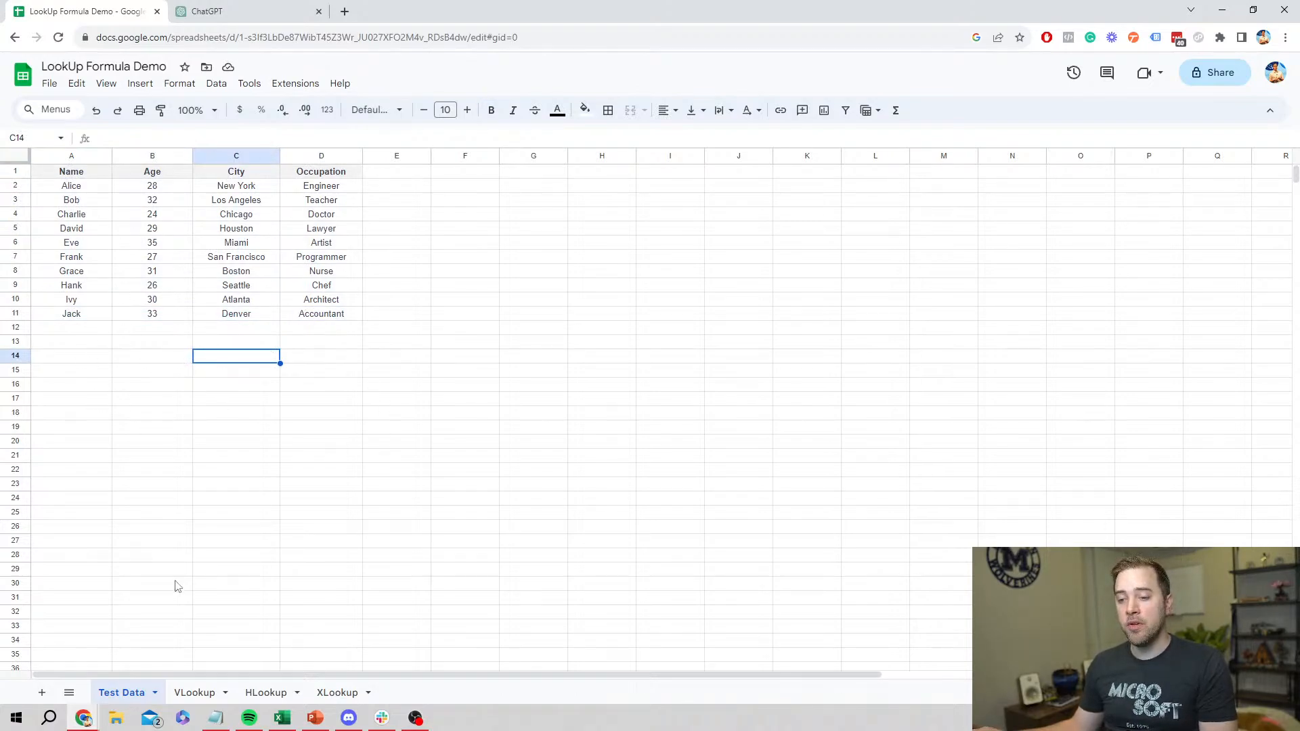
- Start a VLOOKUP formula in cell B2 of the VLookup sheet with A2 as the search key
click(196, 692)
click(173, 187)
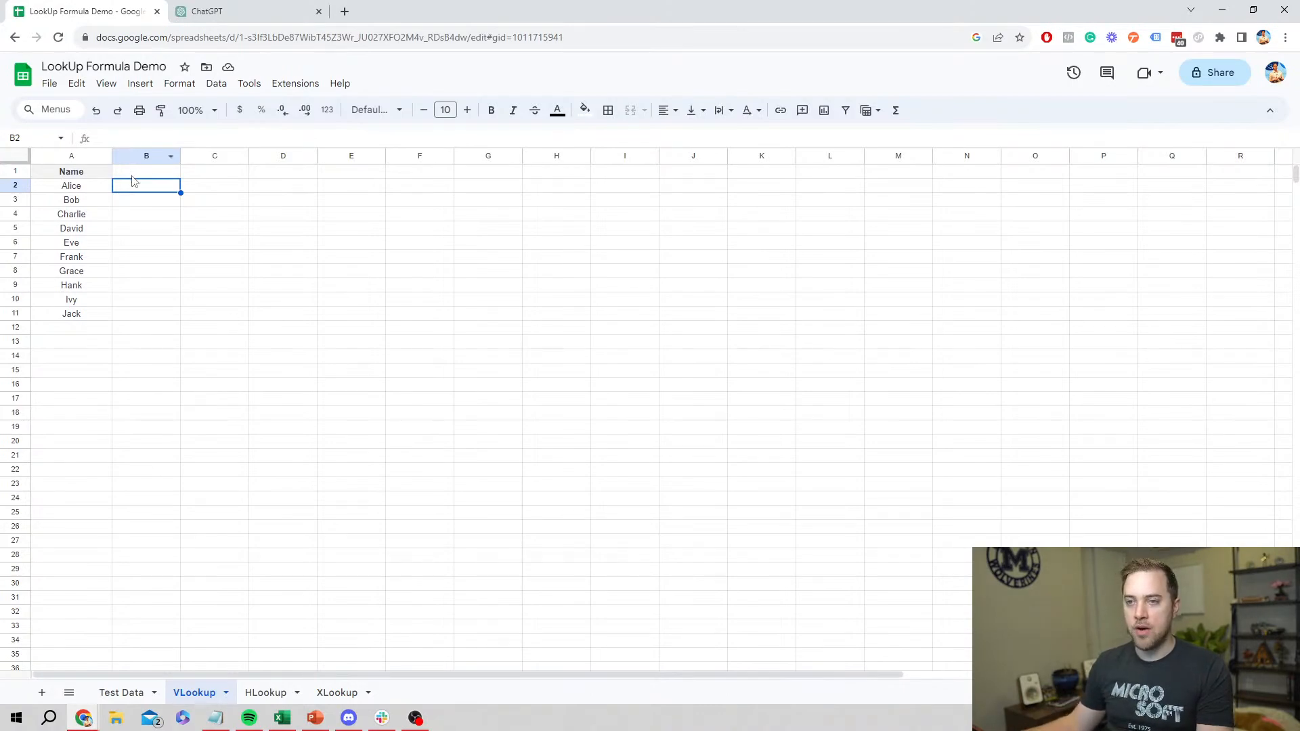
text(=)
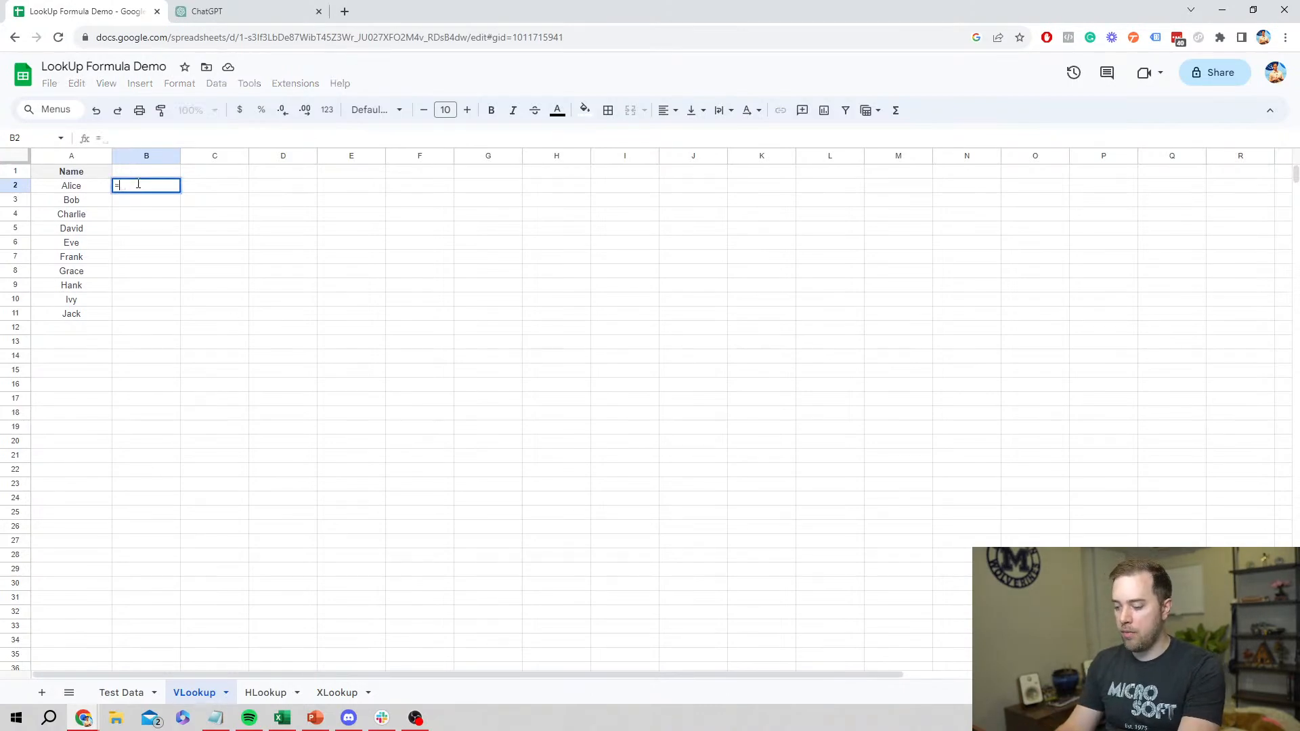
text(VL)
click(168, 214)
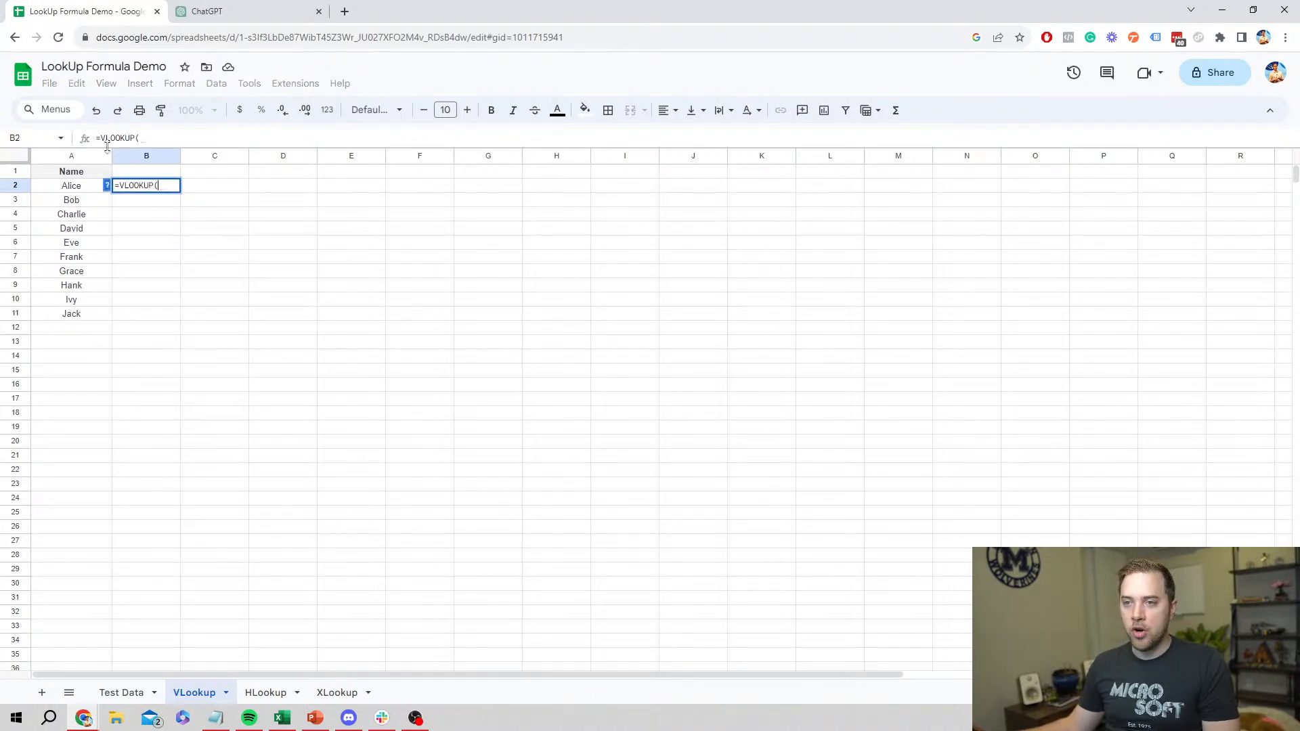
click(107, 186)
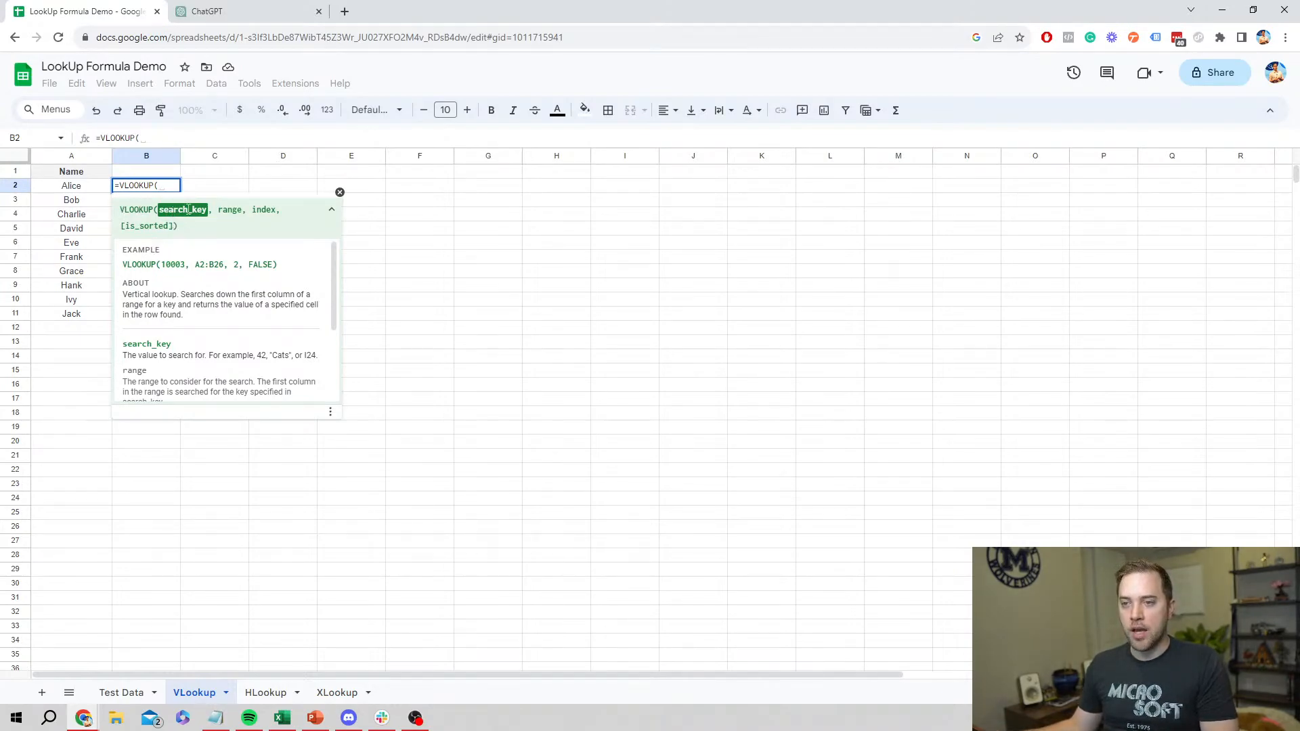
click(75, 187)
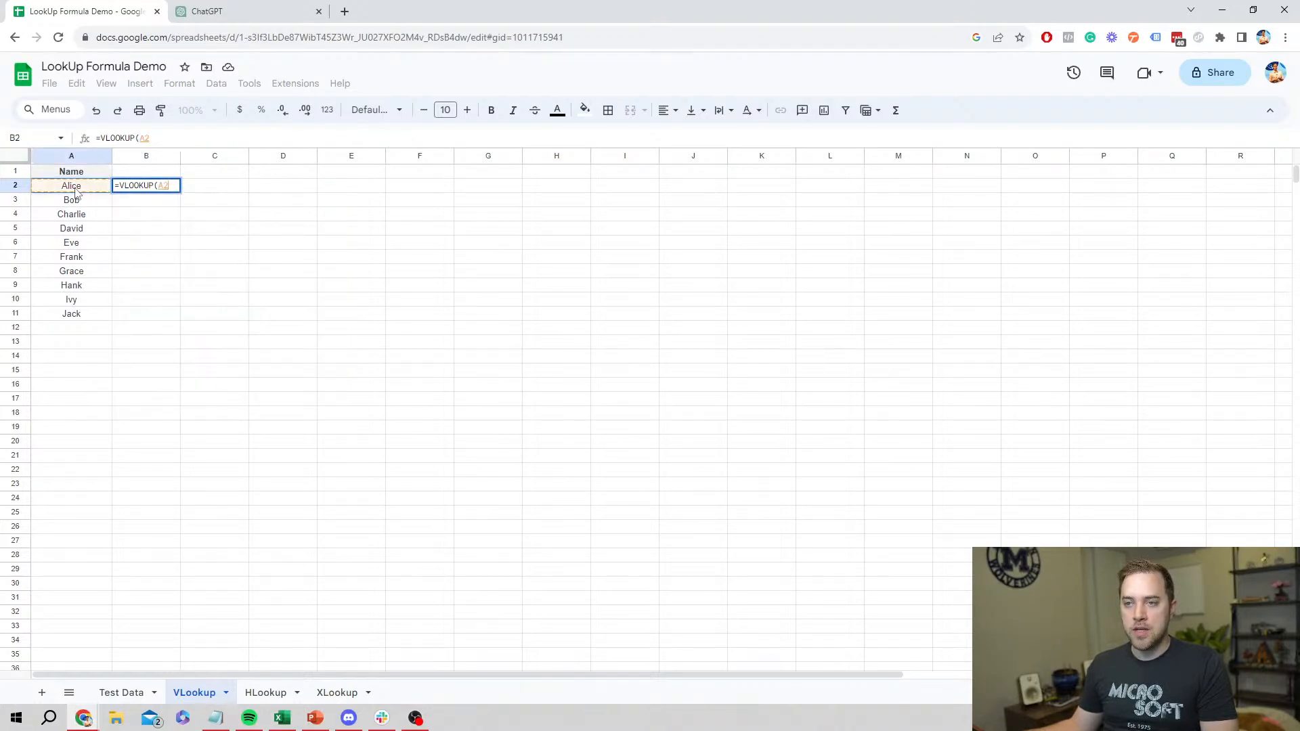
text(,)
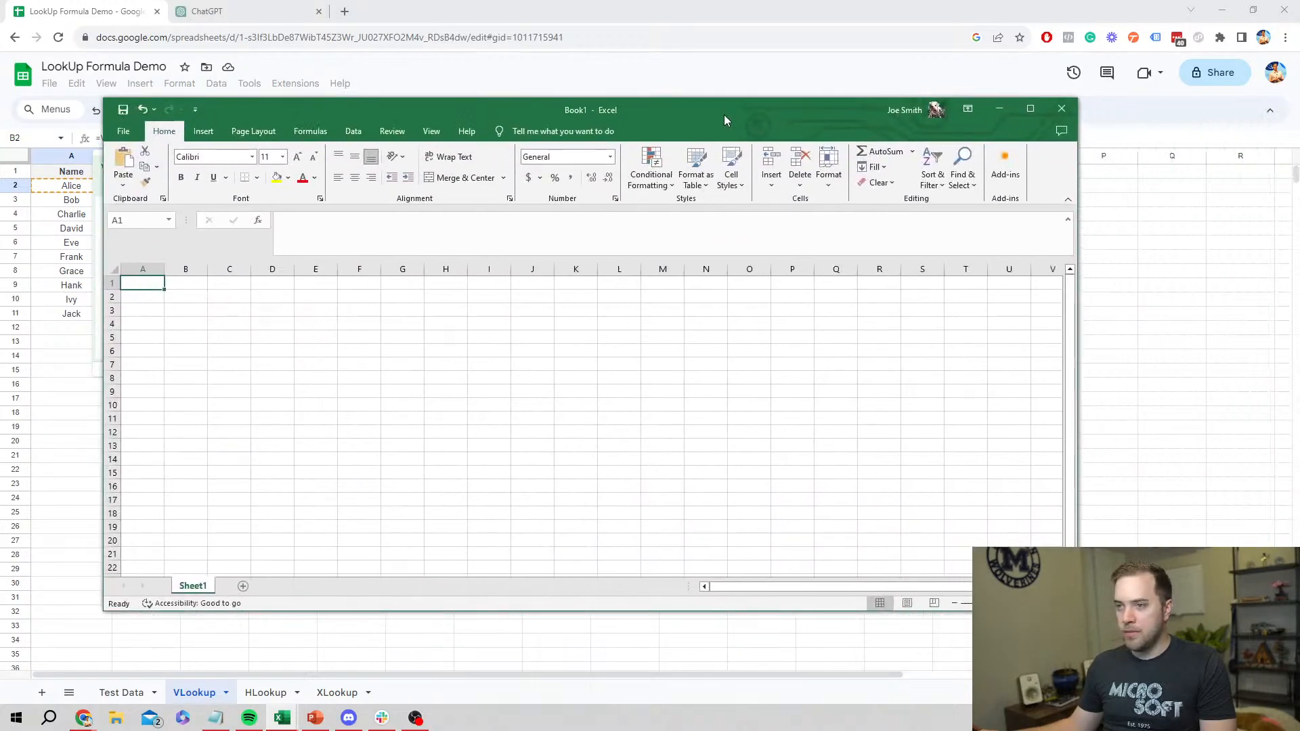
- In the blank Excel workbook, format cell A1 as a table with the first Light style
double_click(724, 115)
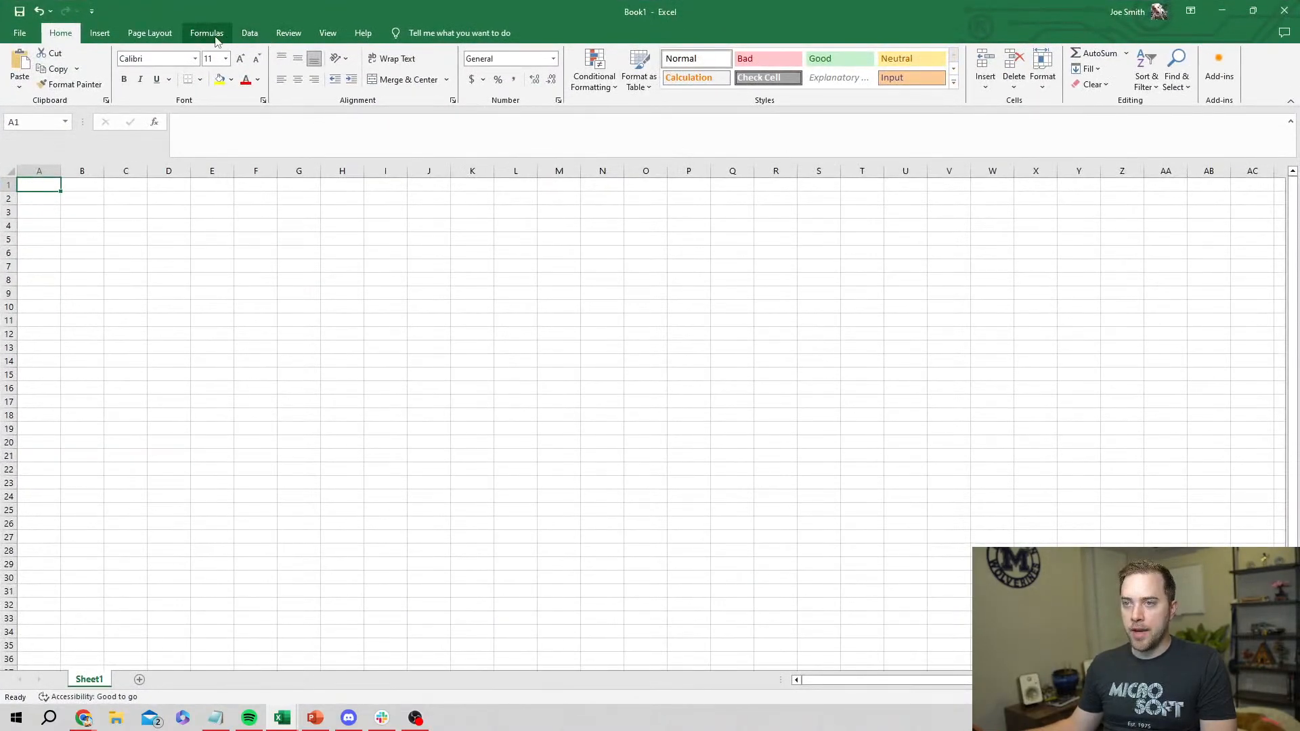
click(249, 33)
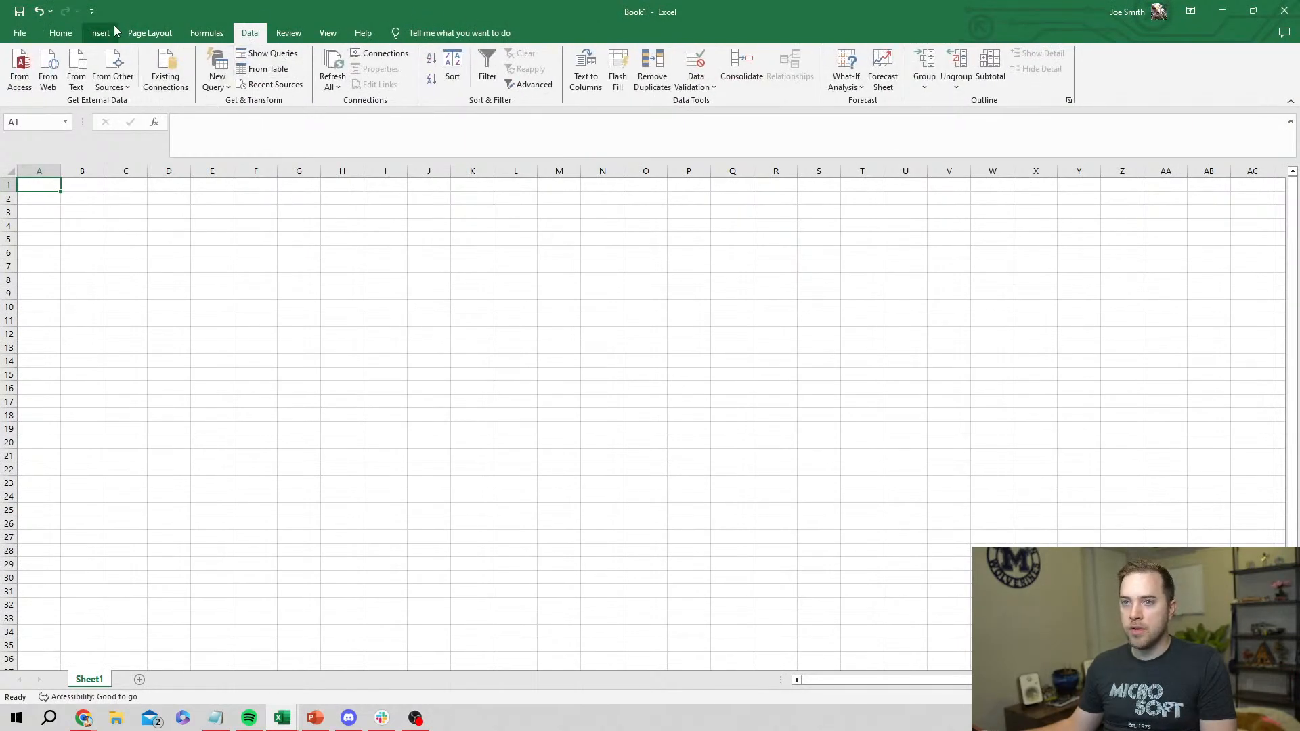
click(215, 37)
click(288, 37)
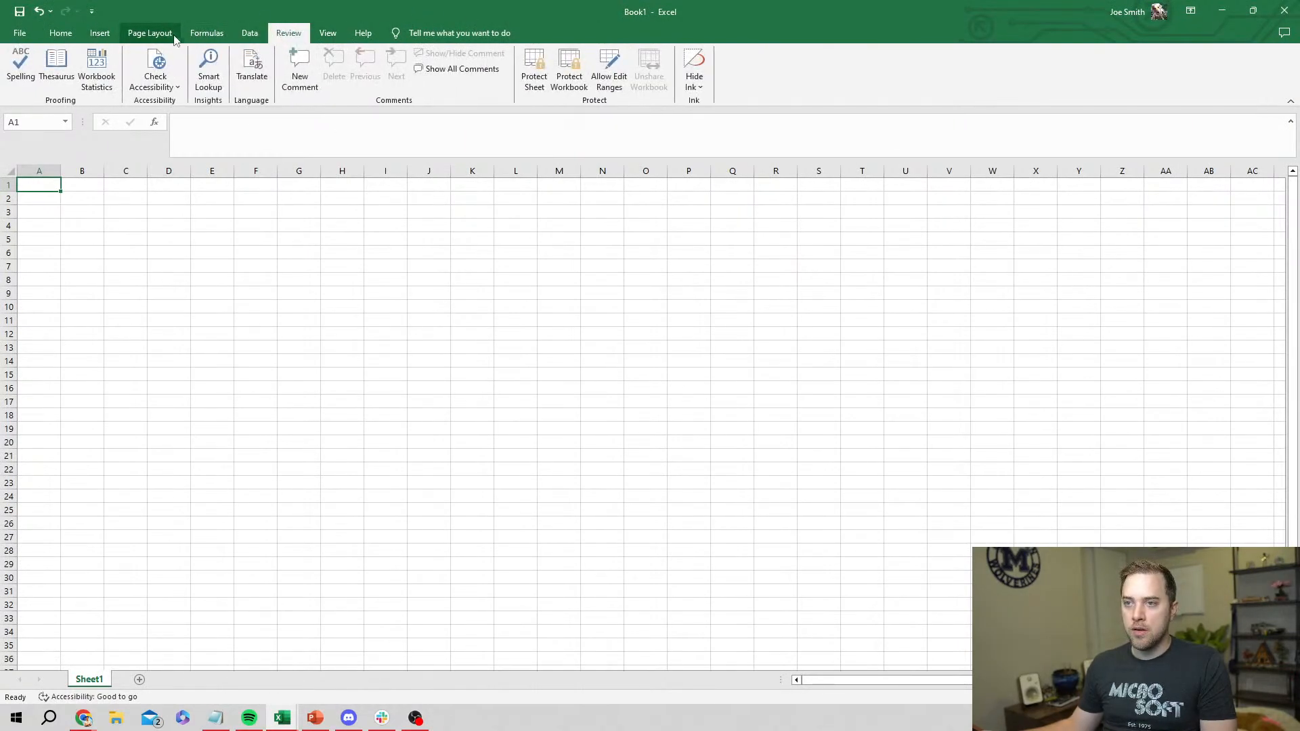
click(159, 39)
click(66, 38)
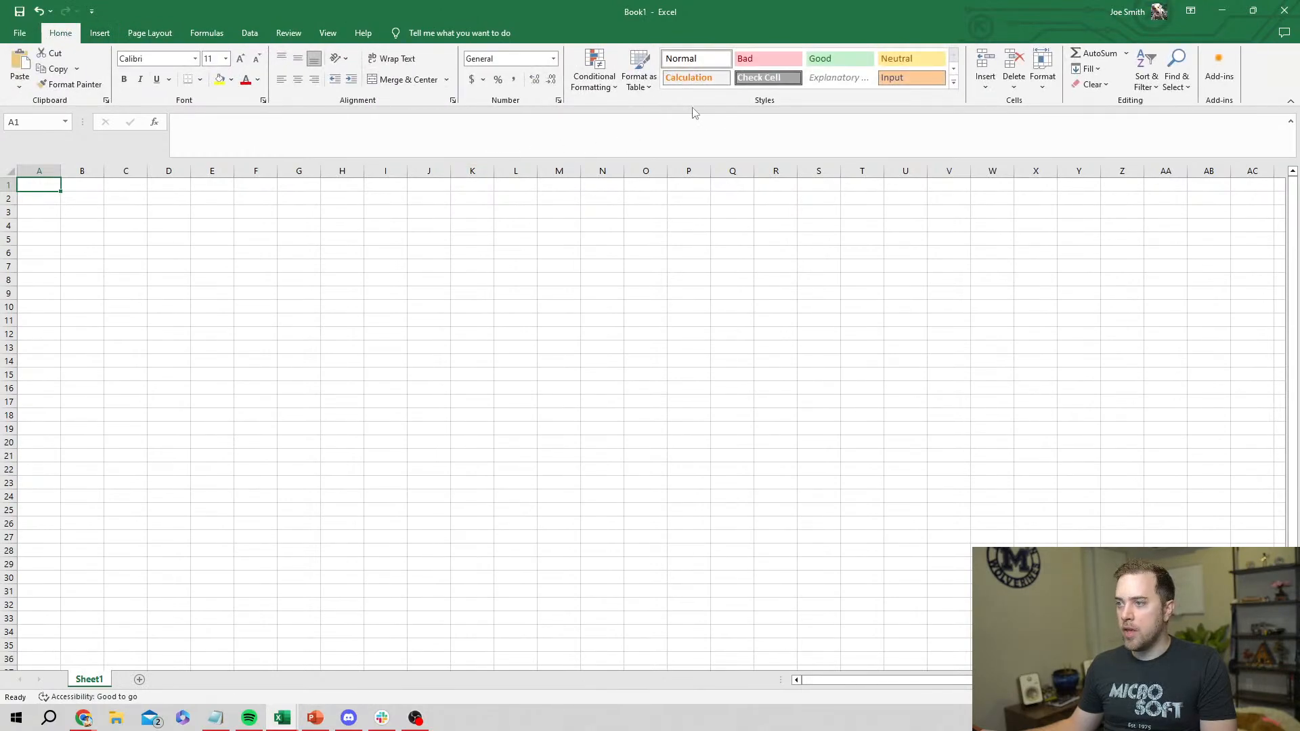
click(648, 88)
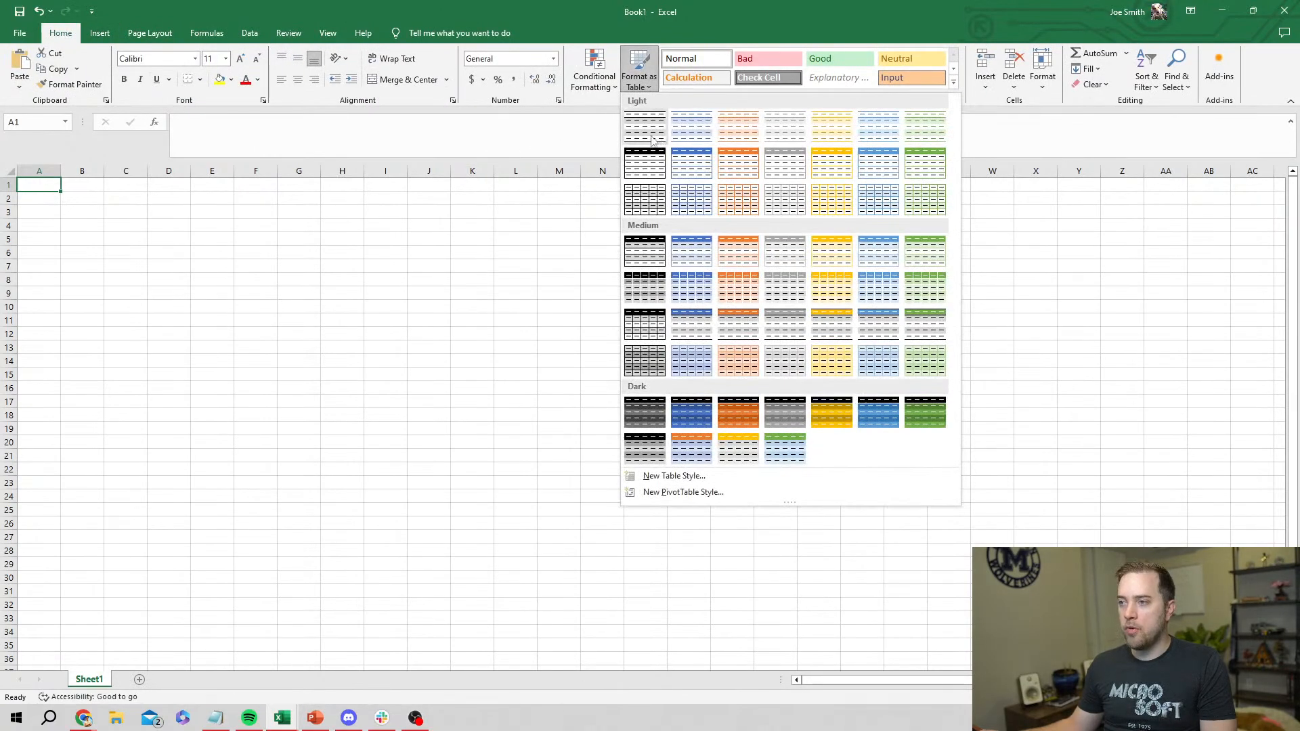
click(646, 130)
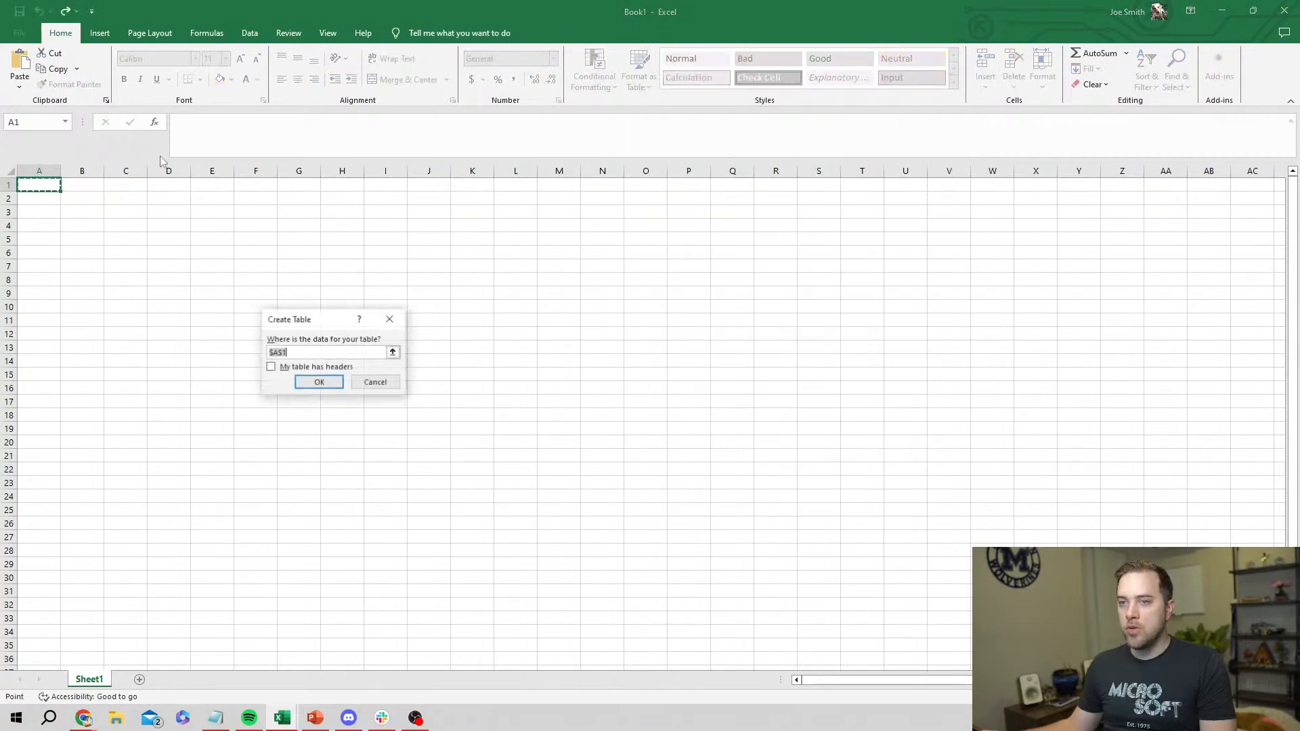
click(319, 382)
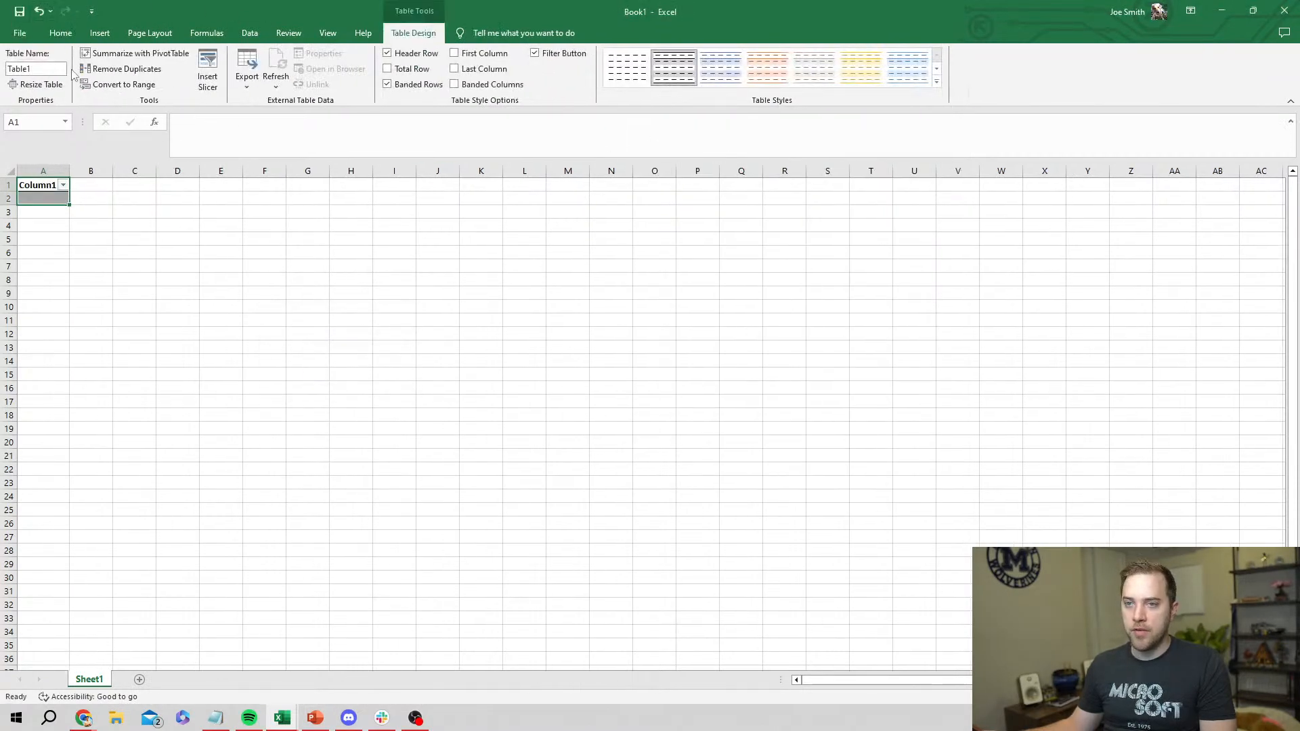
- Examine the name property of the new Excel table and close the workbook
click(58, 71)
click(37, 69)
click(37, 69)
click(34, 69)
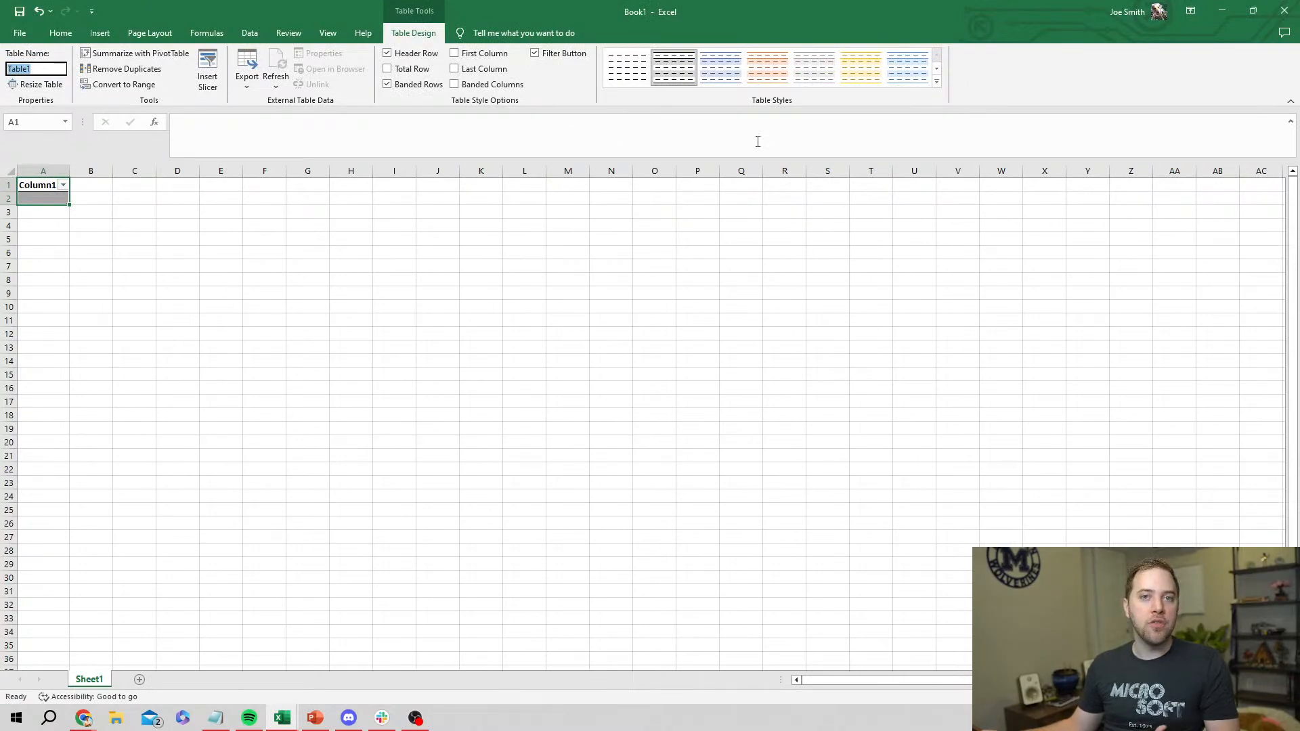
click(1284, 10)
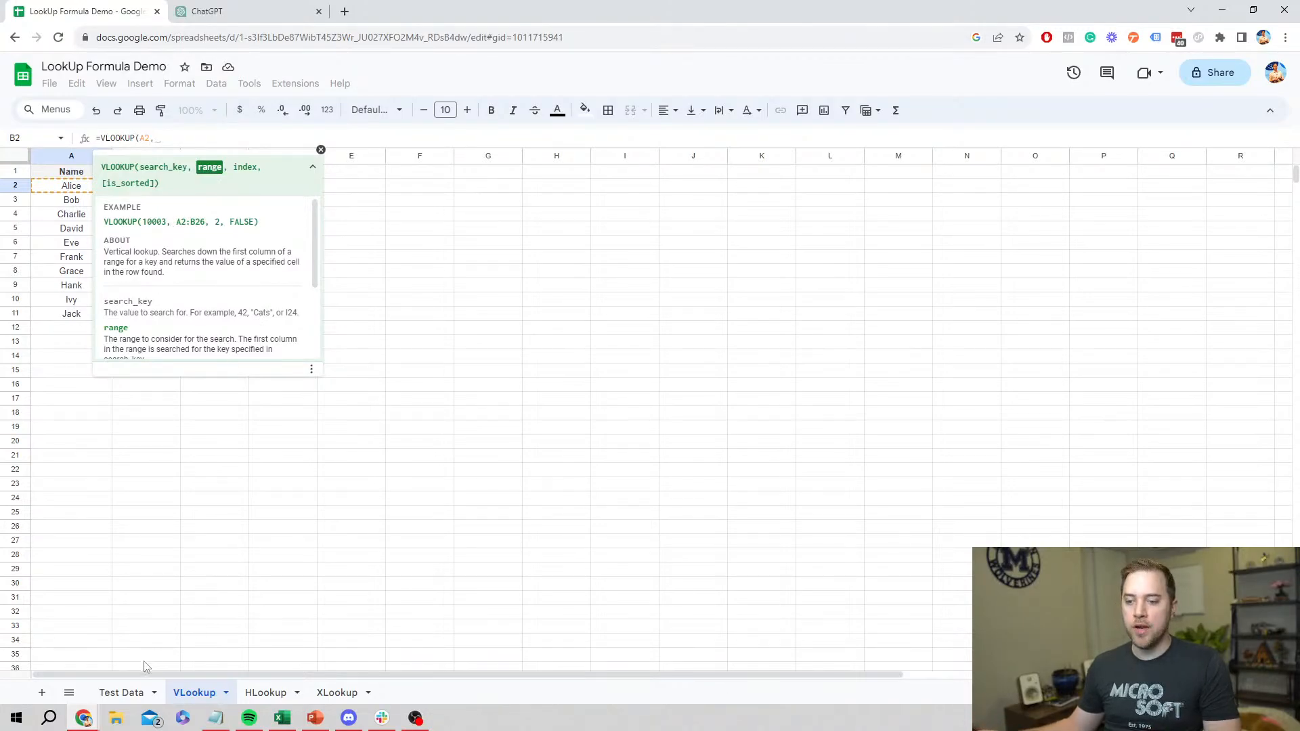
- Add A1:D11 on the Test Data sheet as the lookup range of the VLOOKUP formula
click(121, 692)
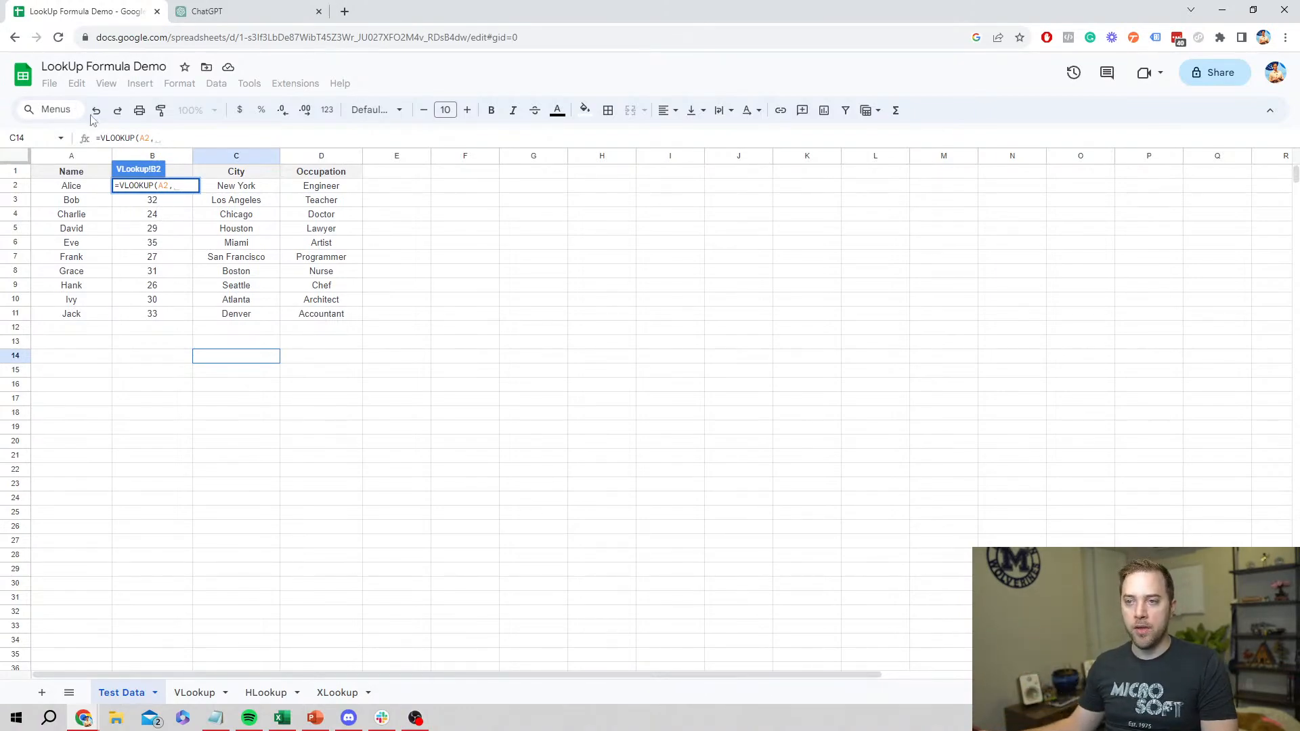
drag(60, 171, 318, 315)
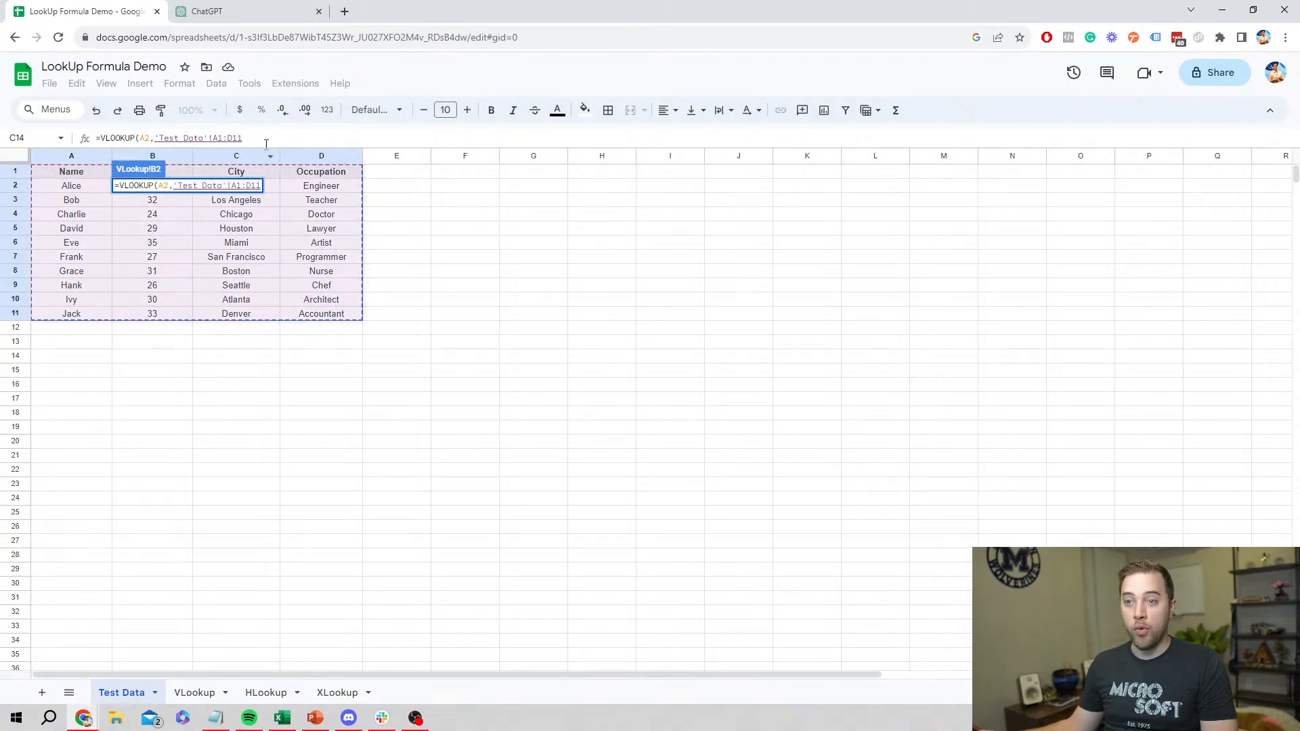
text(,)
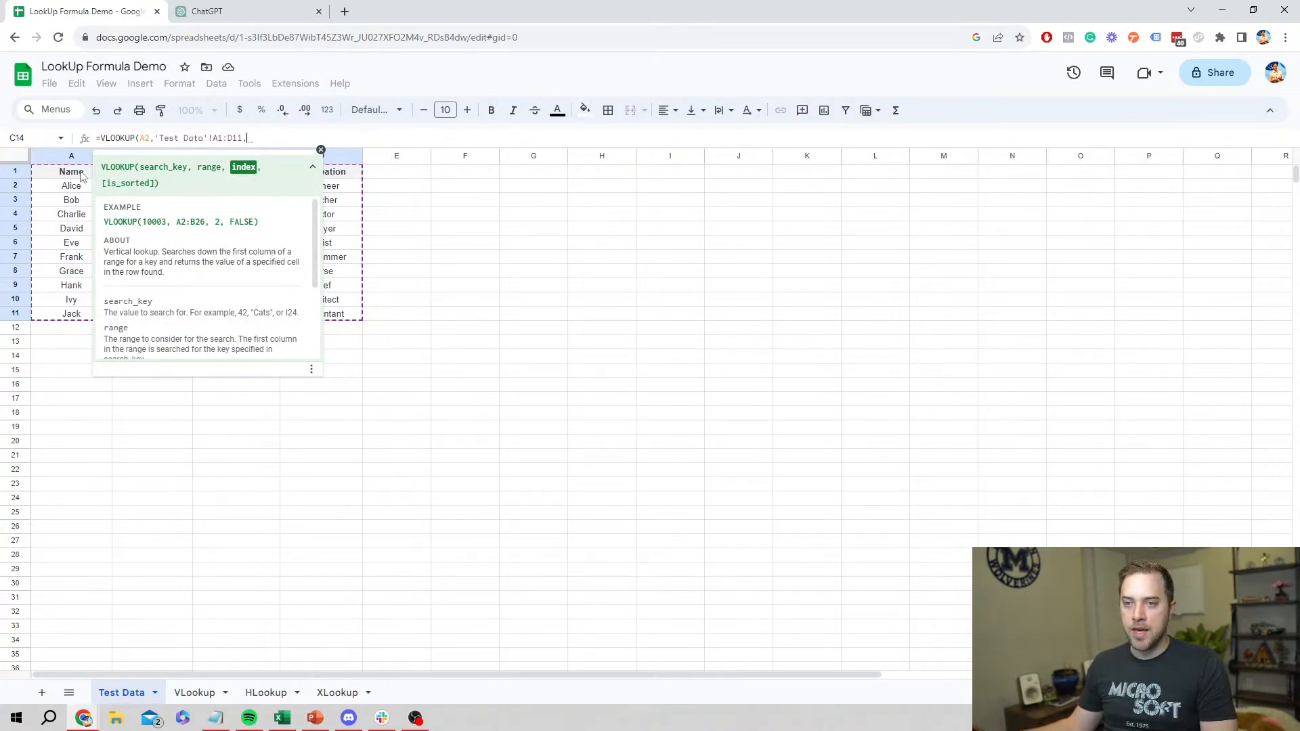
- Check the formula help against the table's columns and enter 2 as the VLOOKUP column index
click(313, 171)
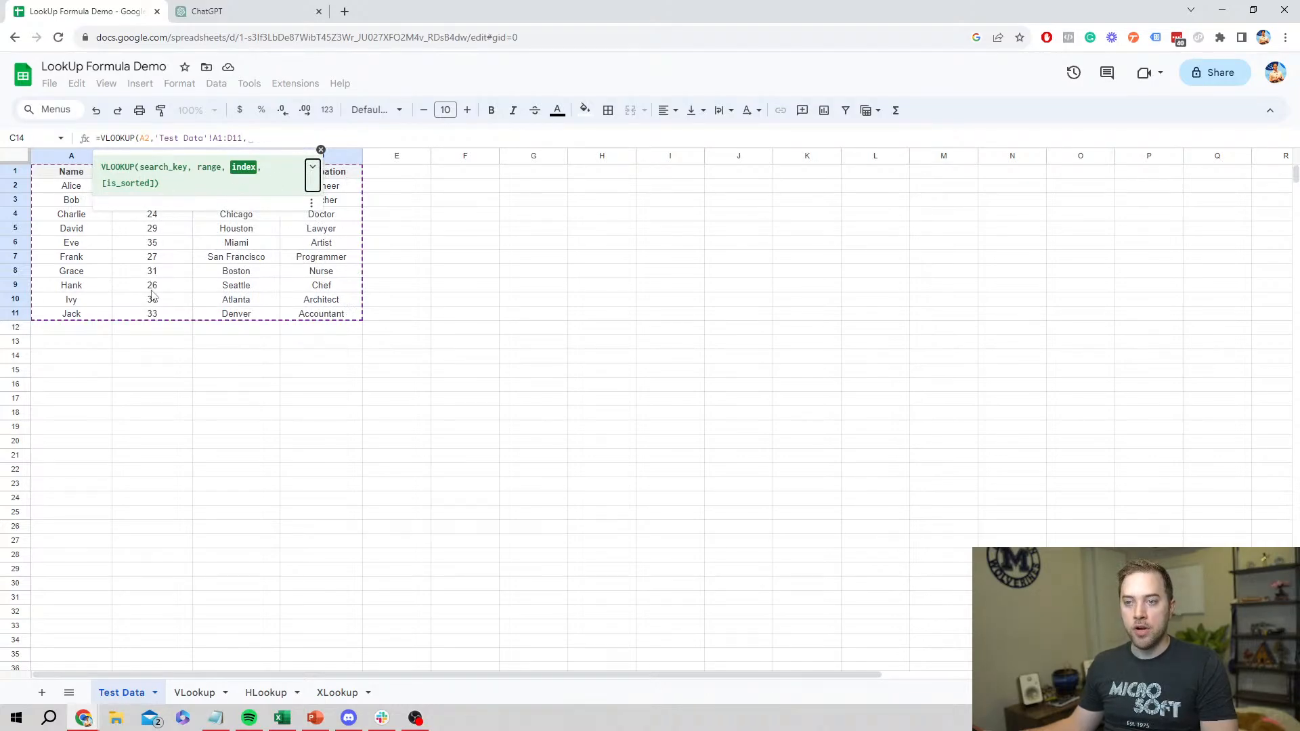
click(313, 175)
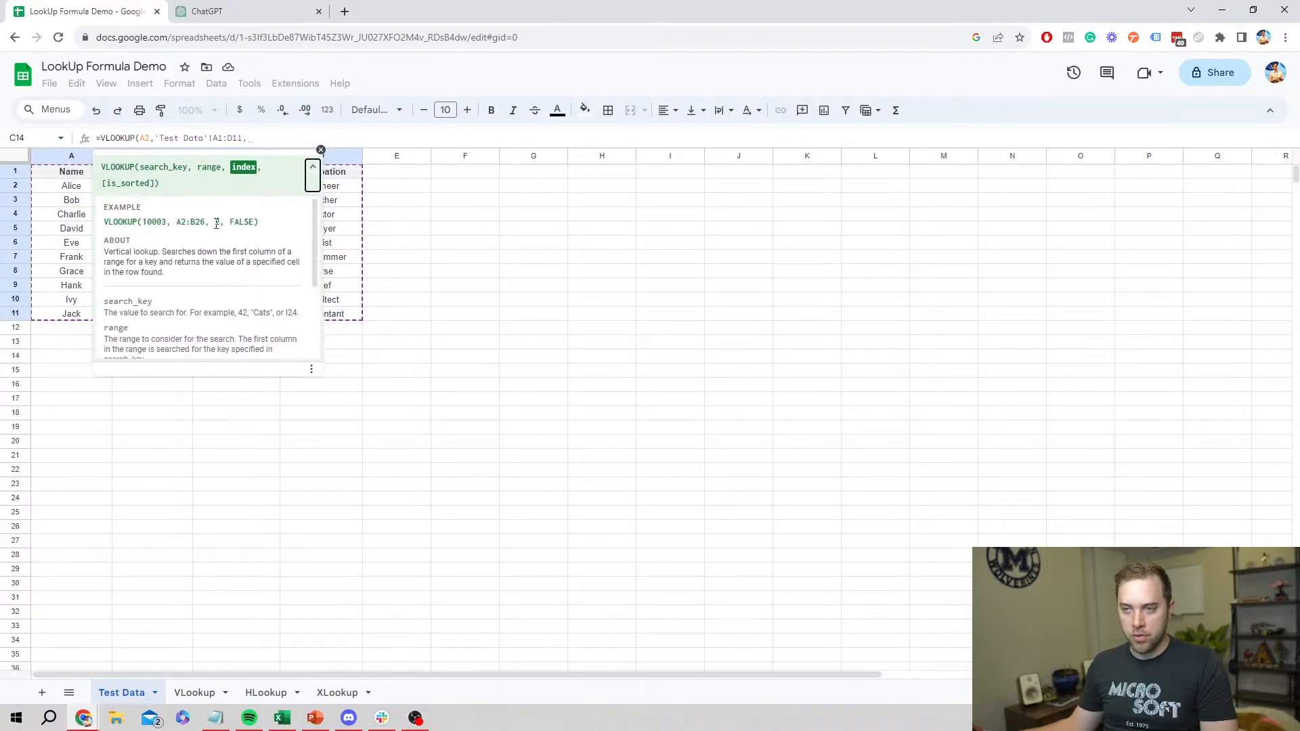
click(312, 175)
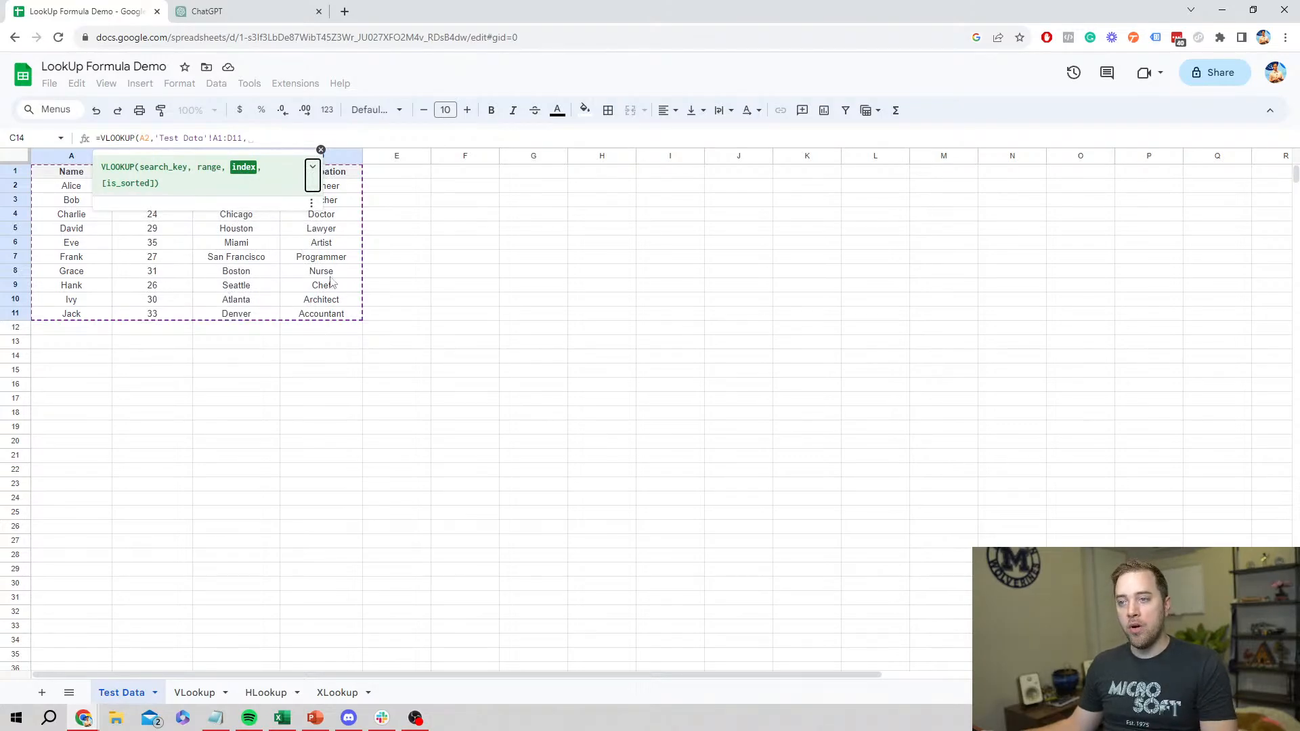
click(310, 172)
text(2)
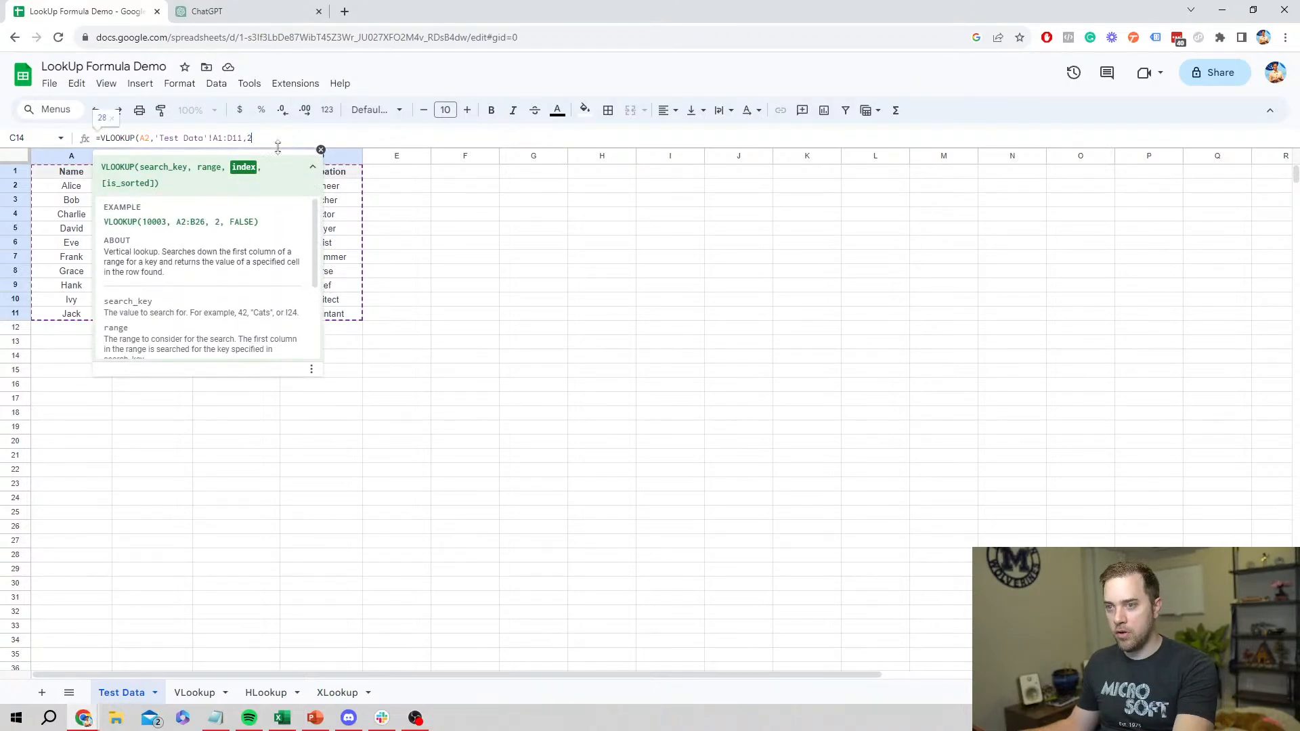
text(,)
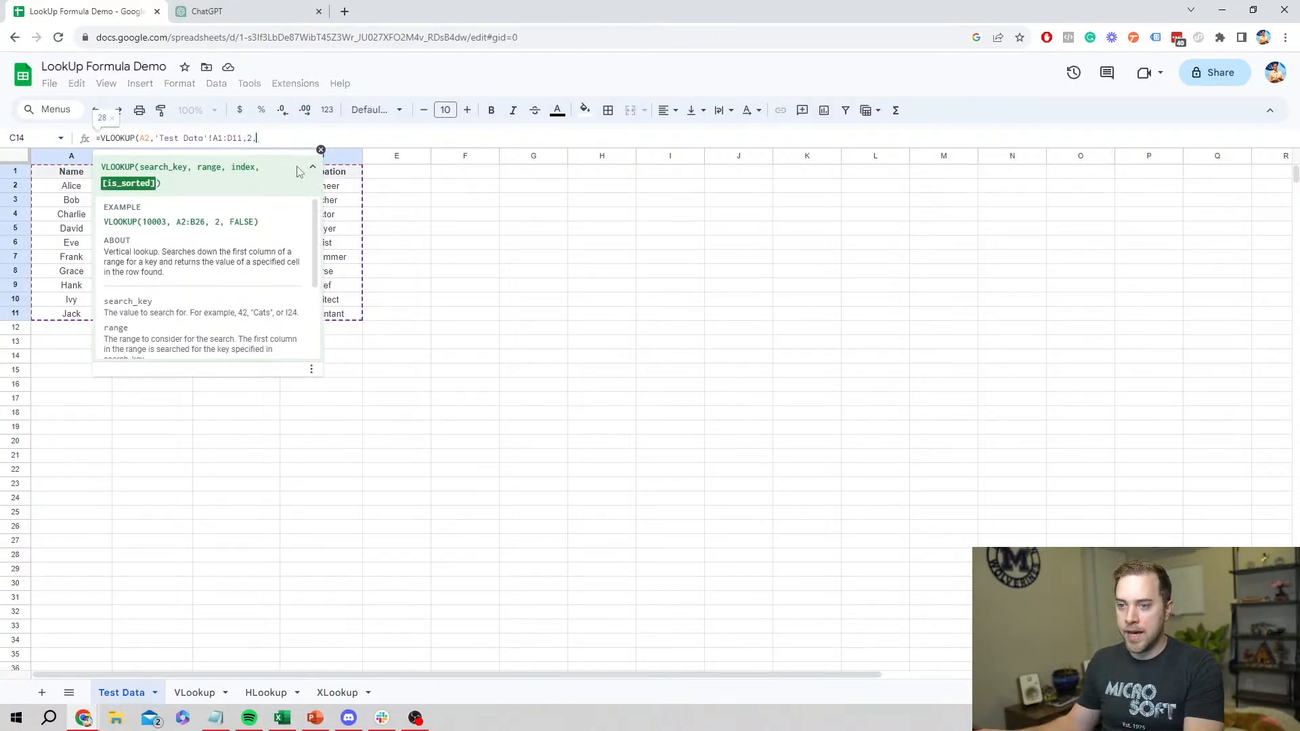
scroll(259, 253, down, 2)
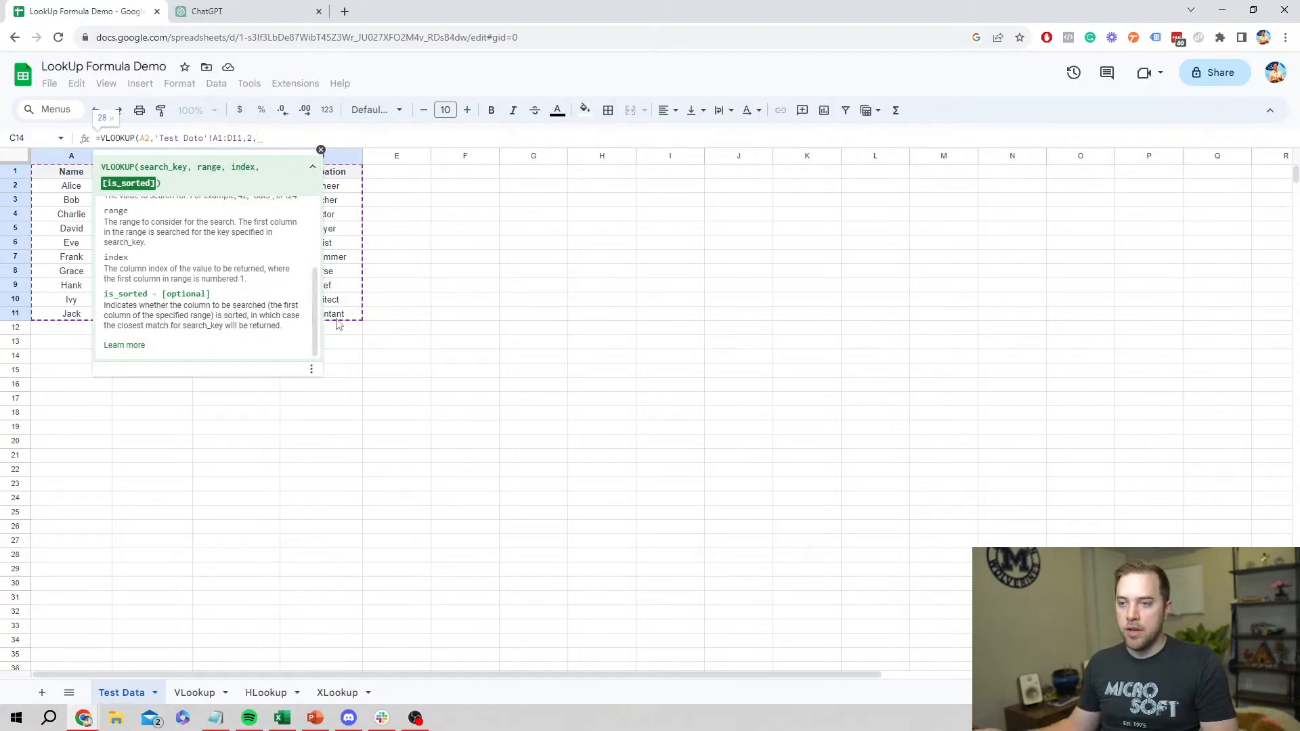
text(t)
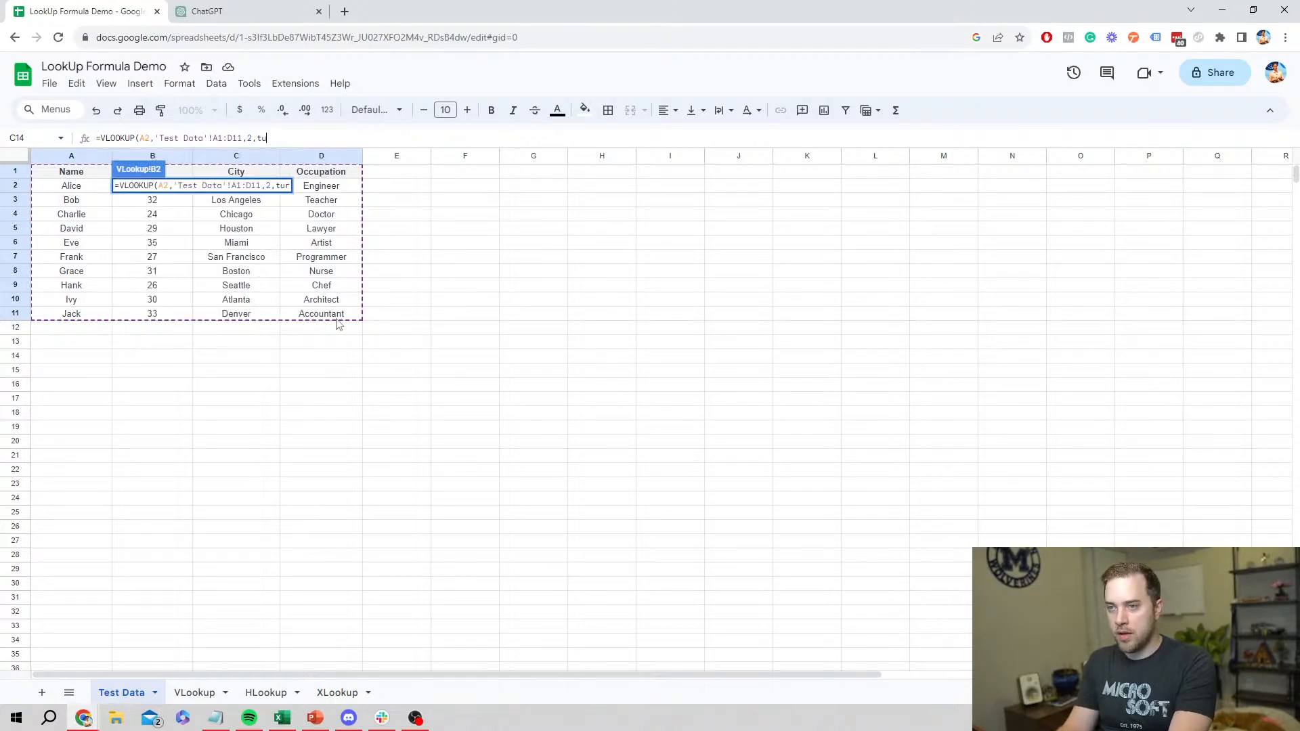
text(rue)
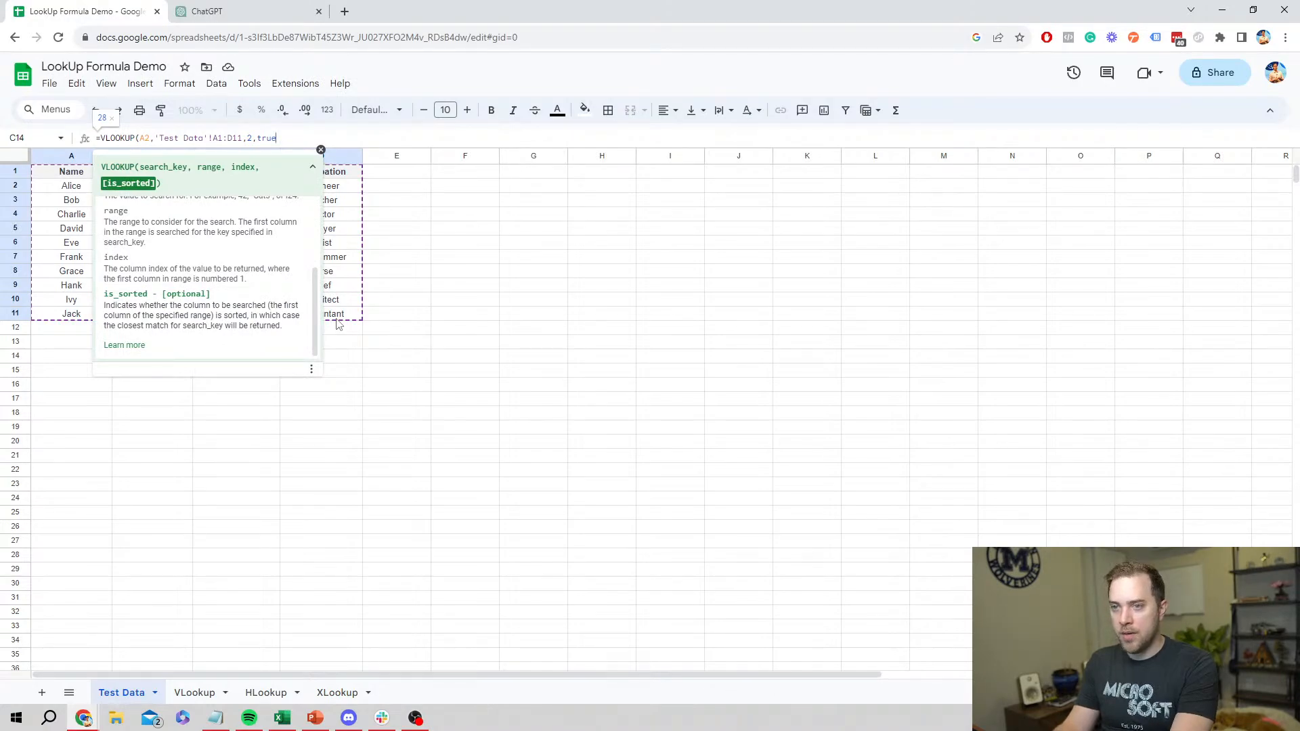
key(BackSpace)
key(BackSpace)
key(BackSpace)
key(BackSpace)
key(BackSpace)
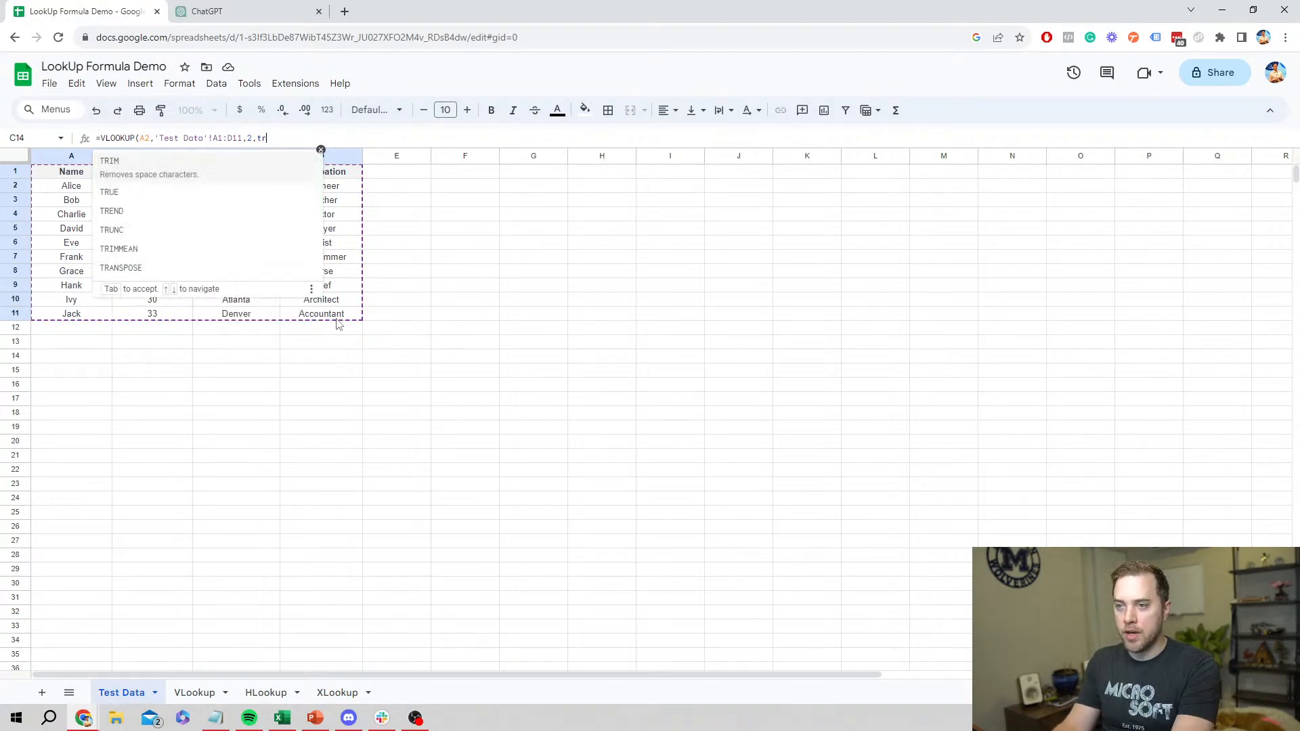
- Complete the VLOOKUP formula in B2 without the is_sorted argument and check its result against the Test Data sheet
text())
key(Return)
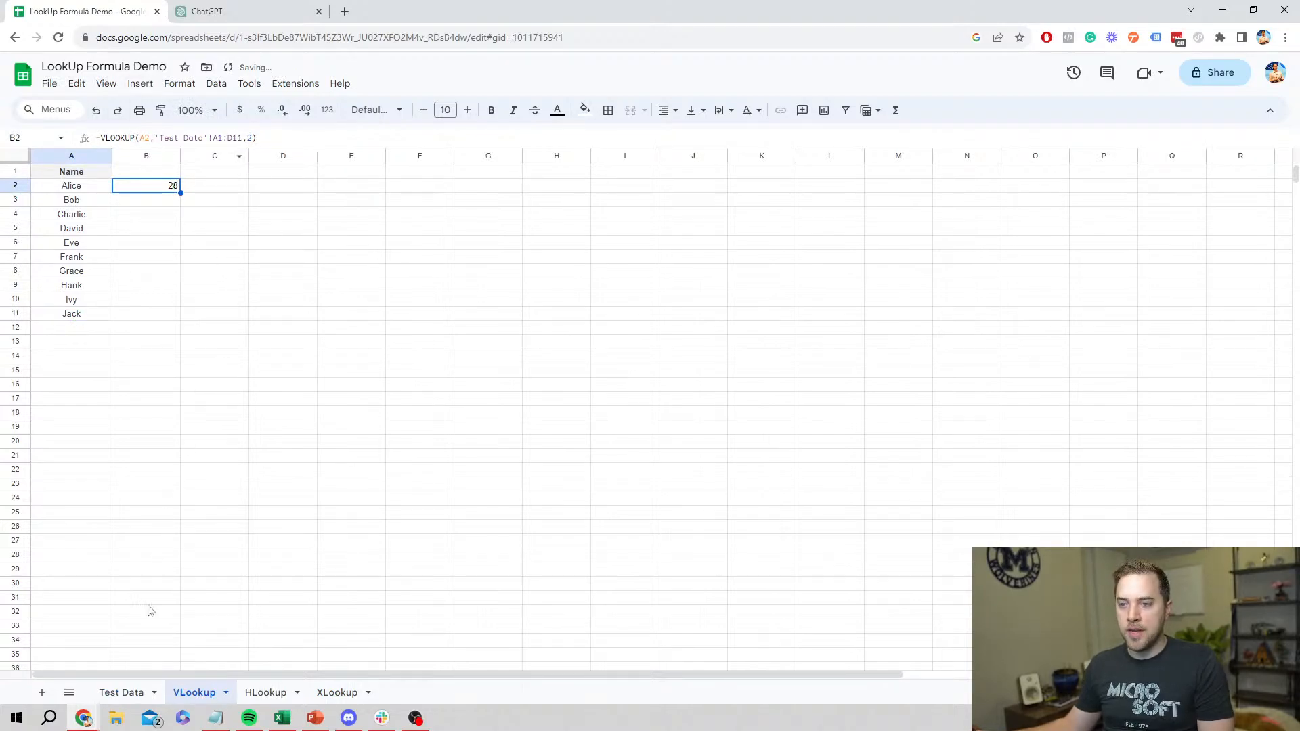
right_click(103, 202)
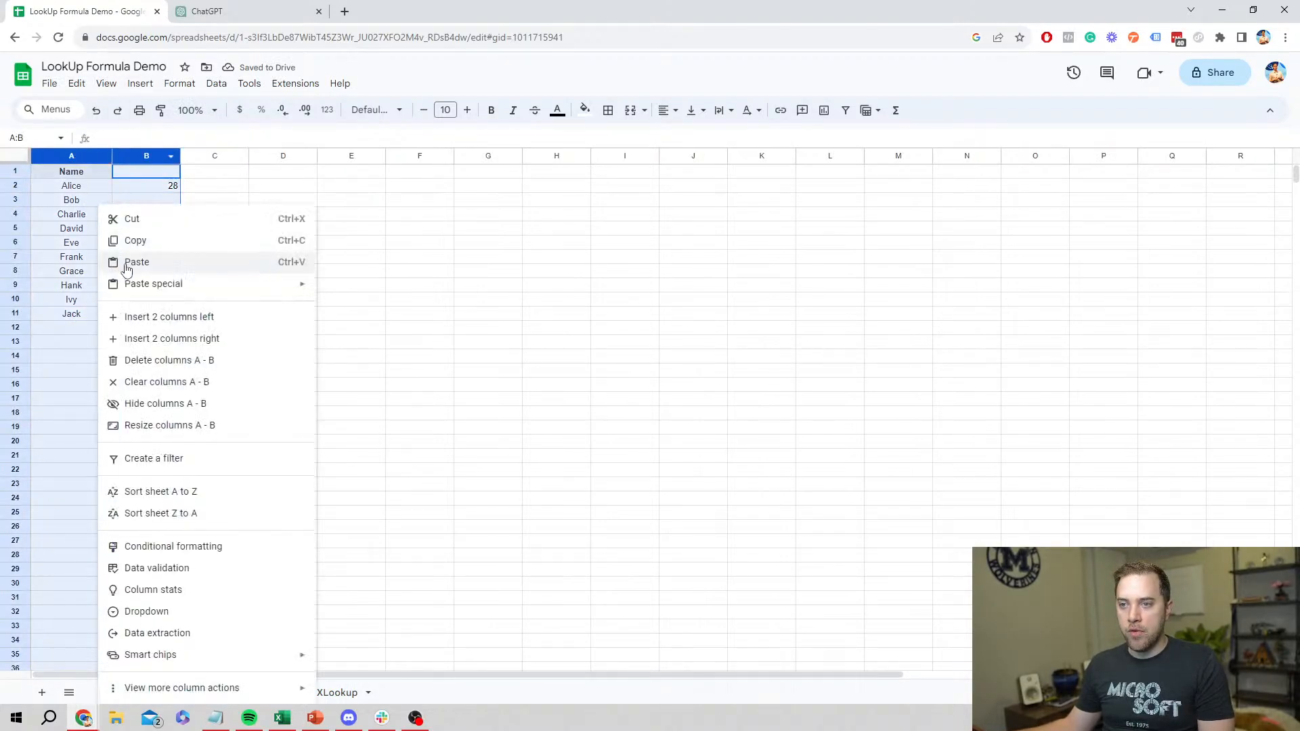
click(401, 199)
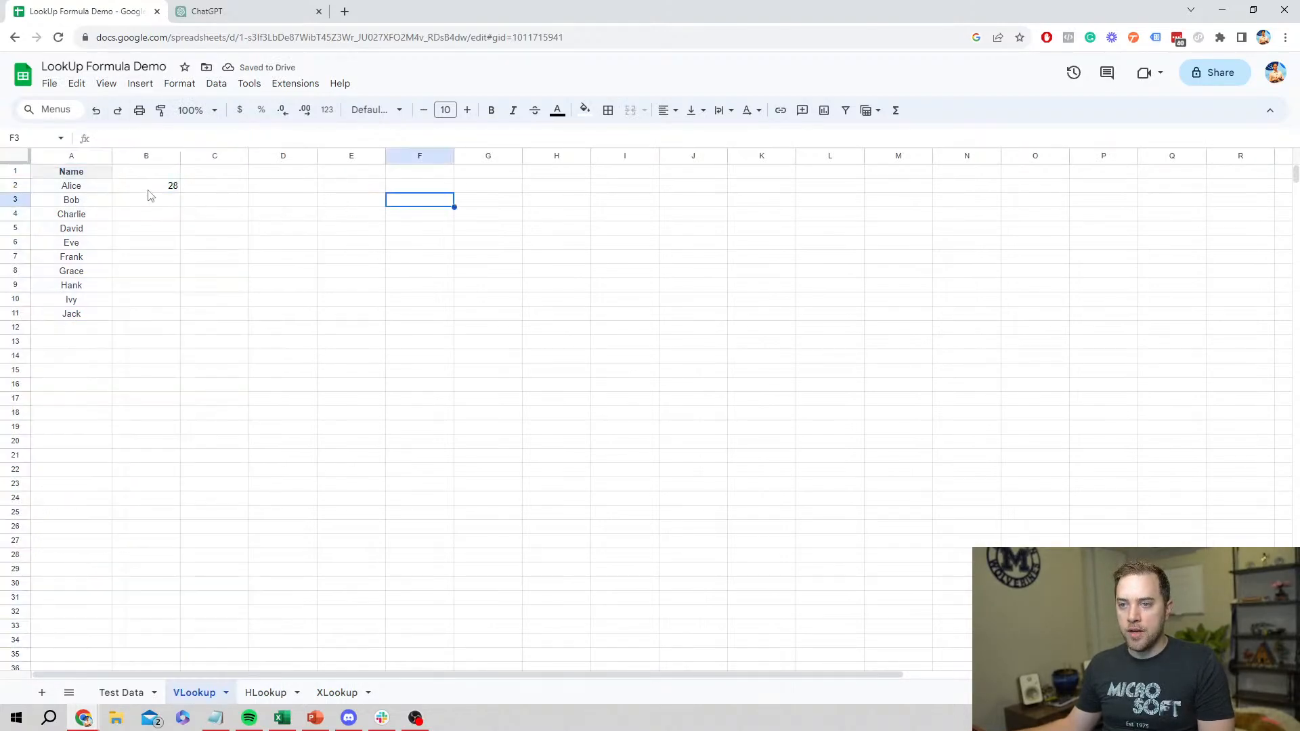
click(126, 689)
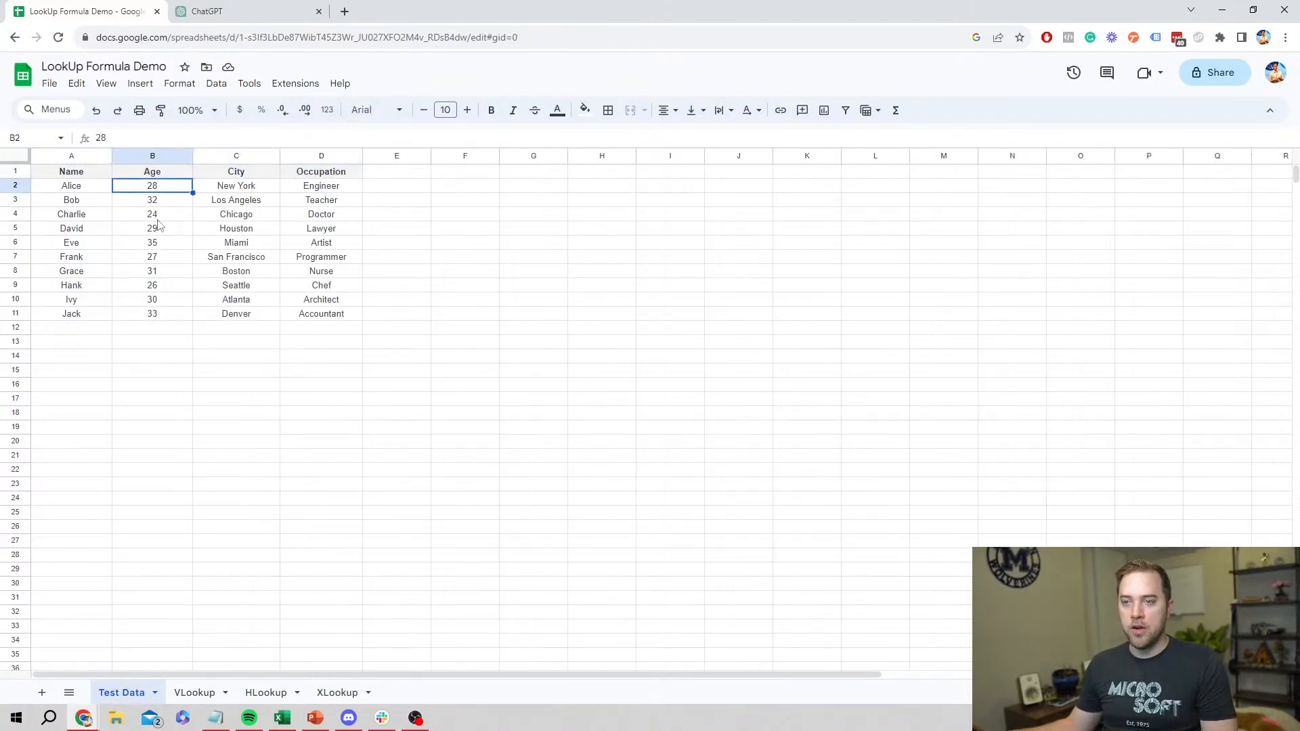
click(194, 692)
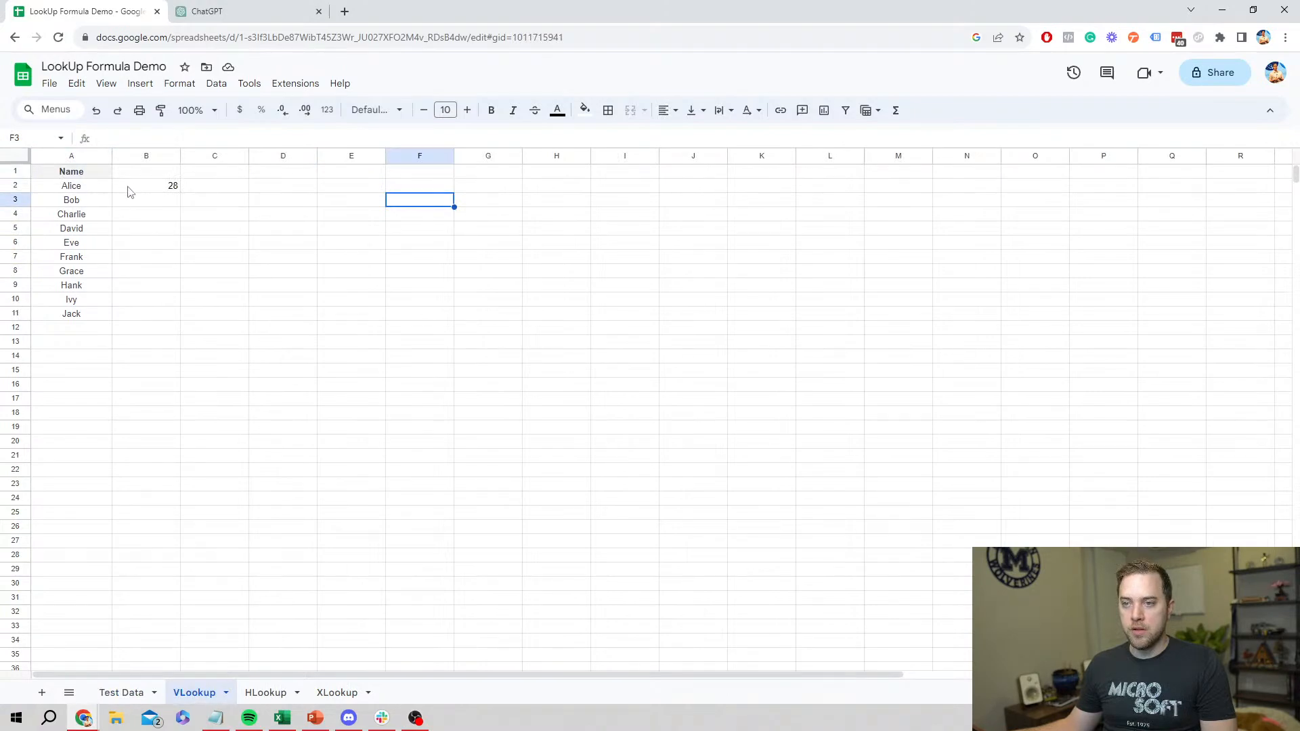
- Fill the VLOOKUP formula from B2 down through B11, accepting the suggested absolute lookup range $A$1:$D$11
click(173, 190)
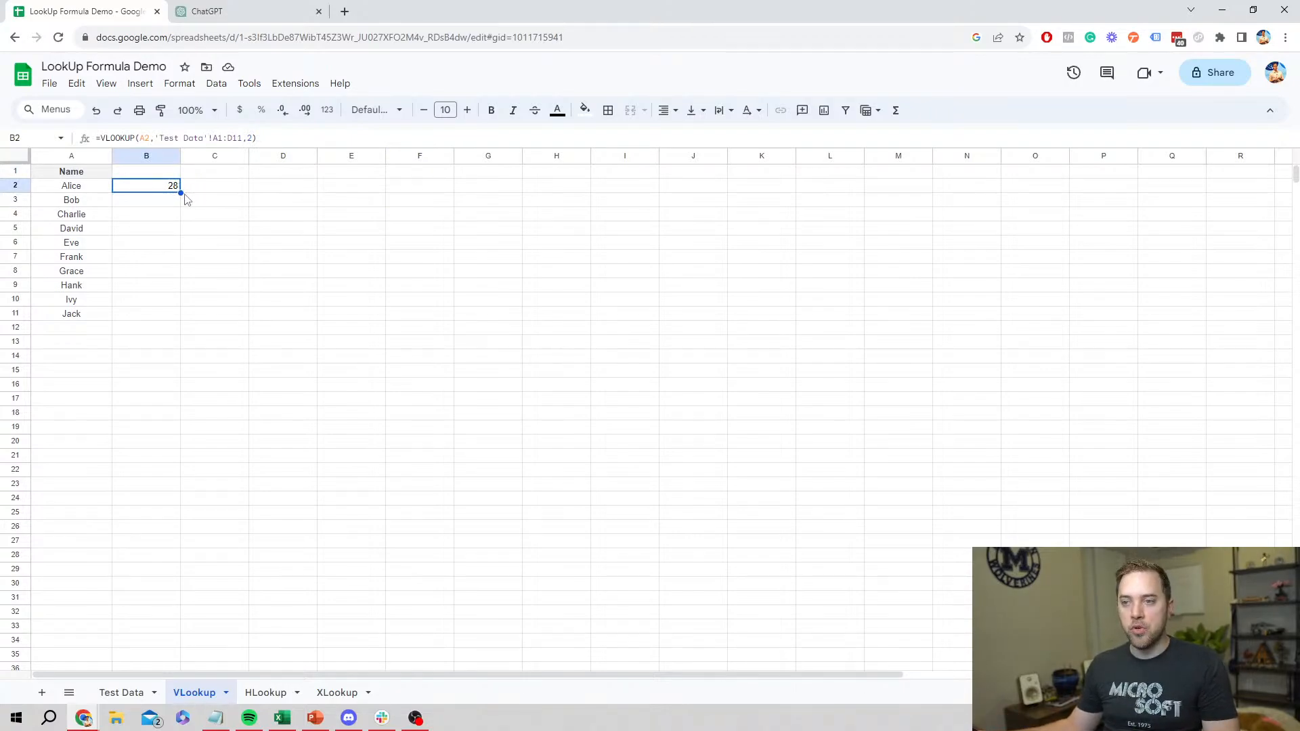
drag(180, 192, 180, 315)
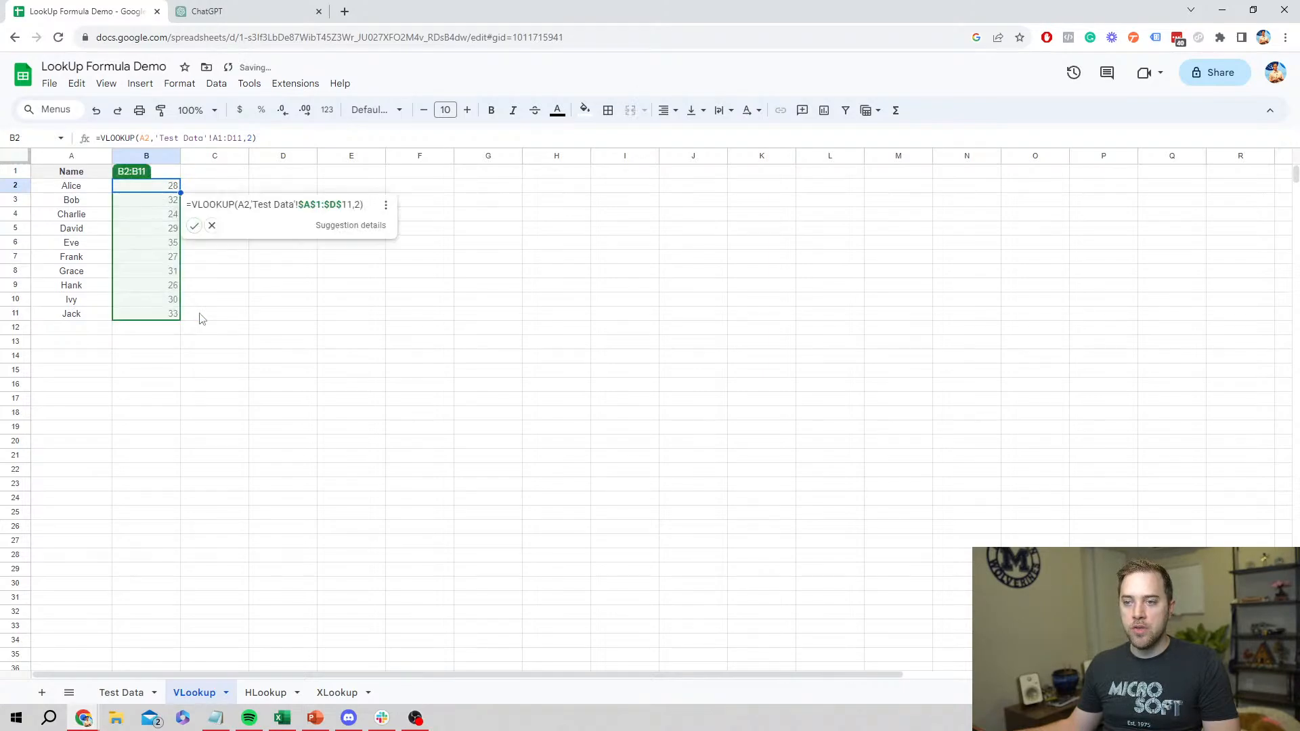
click(195, 227)
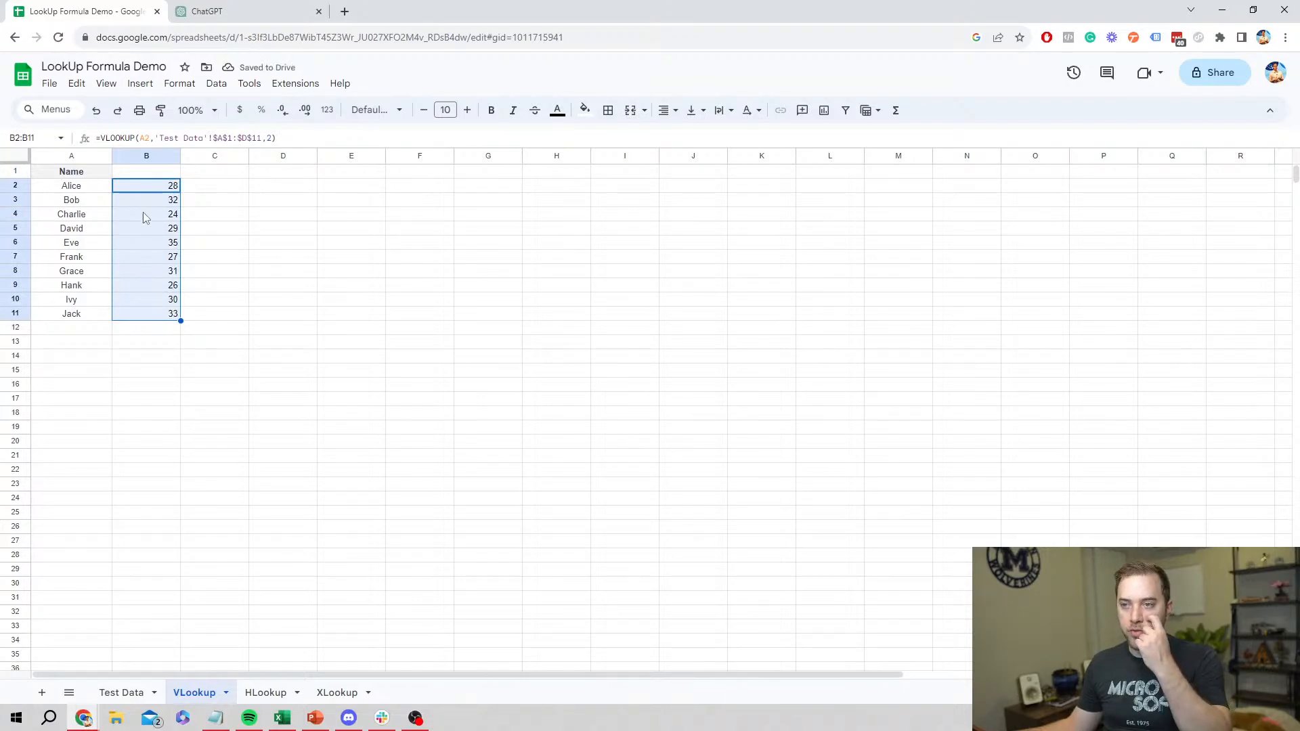
- Examine the absolute range references in the B2 and B3 formulas and compare them with the table on the Test Data sheet
click(146, 187)
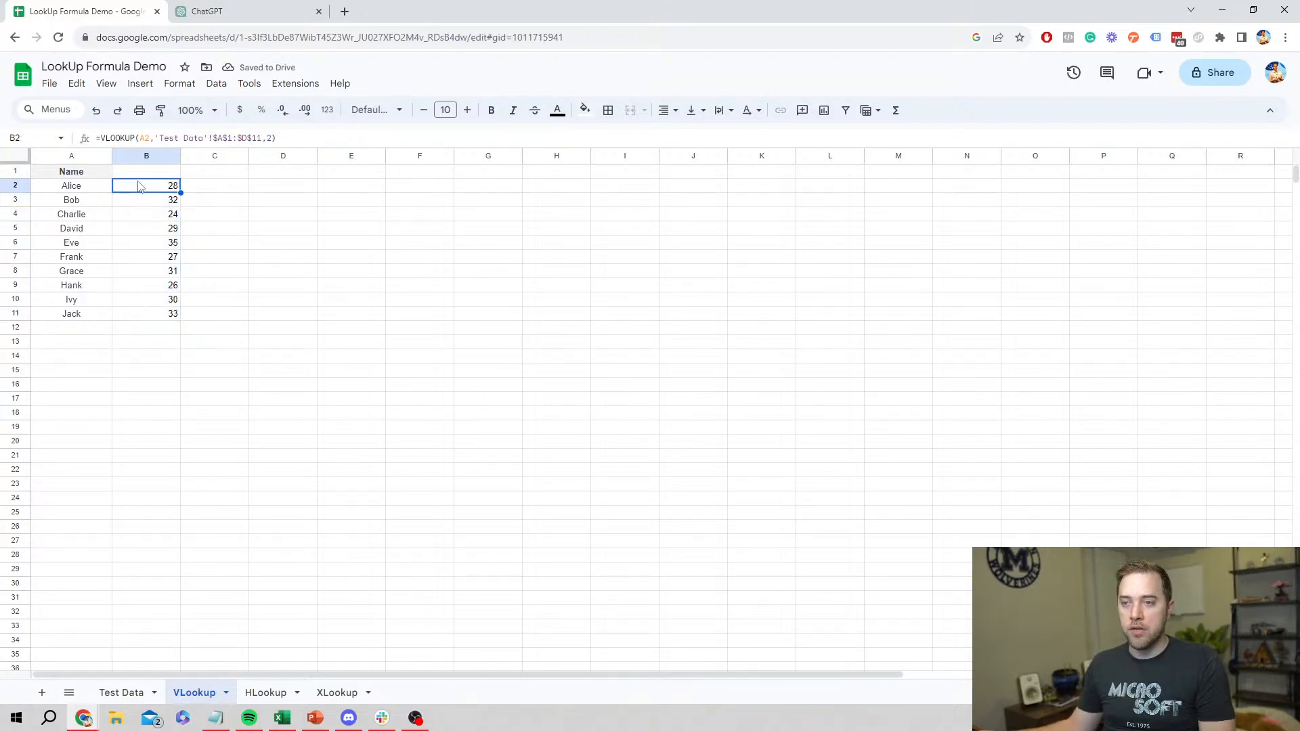
drag(213, 138, 260, 139)
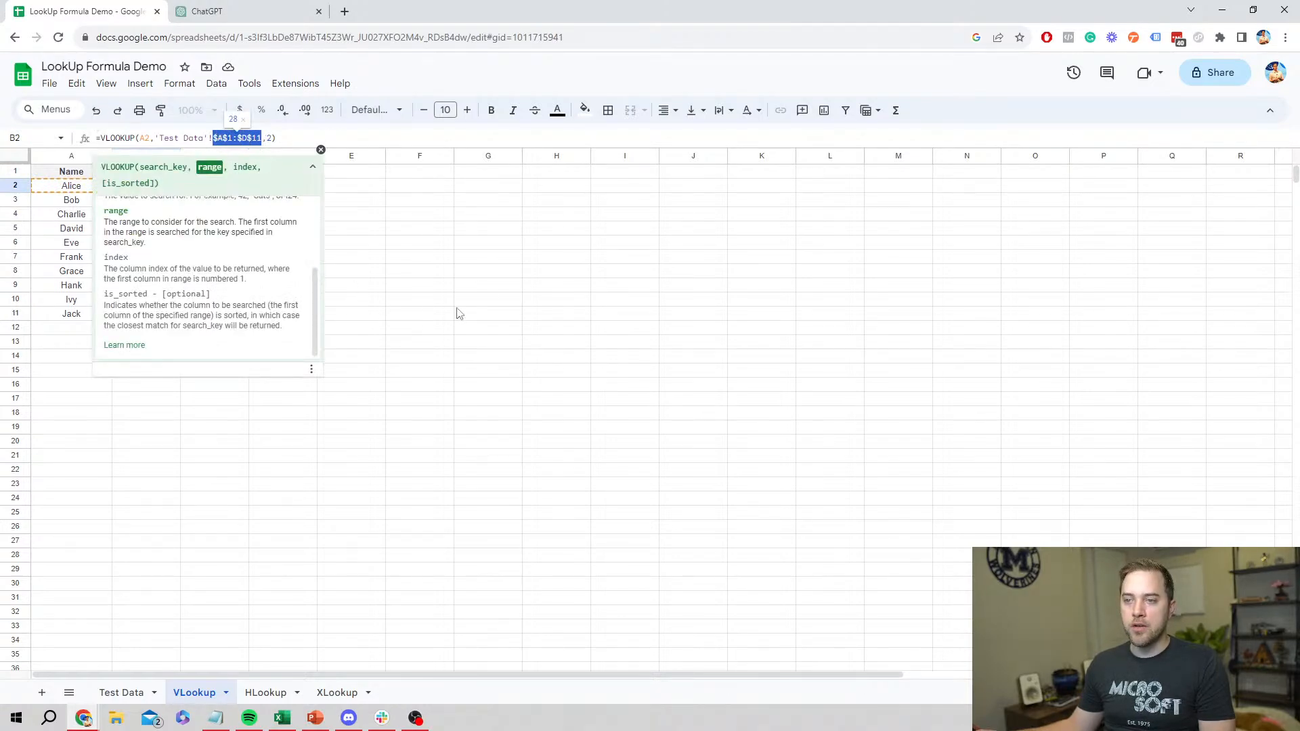
key(Return)
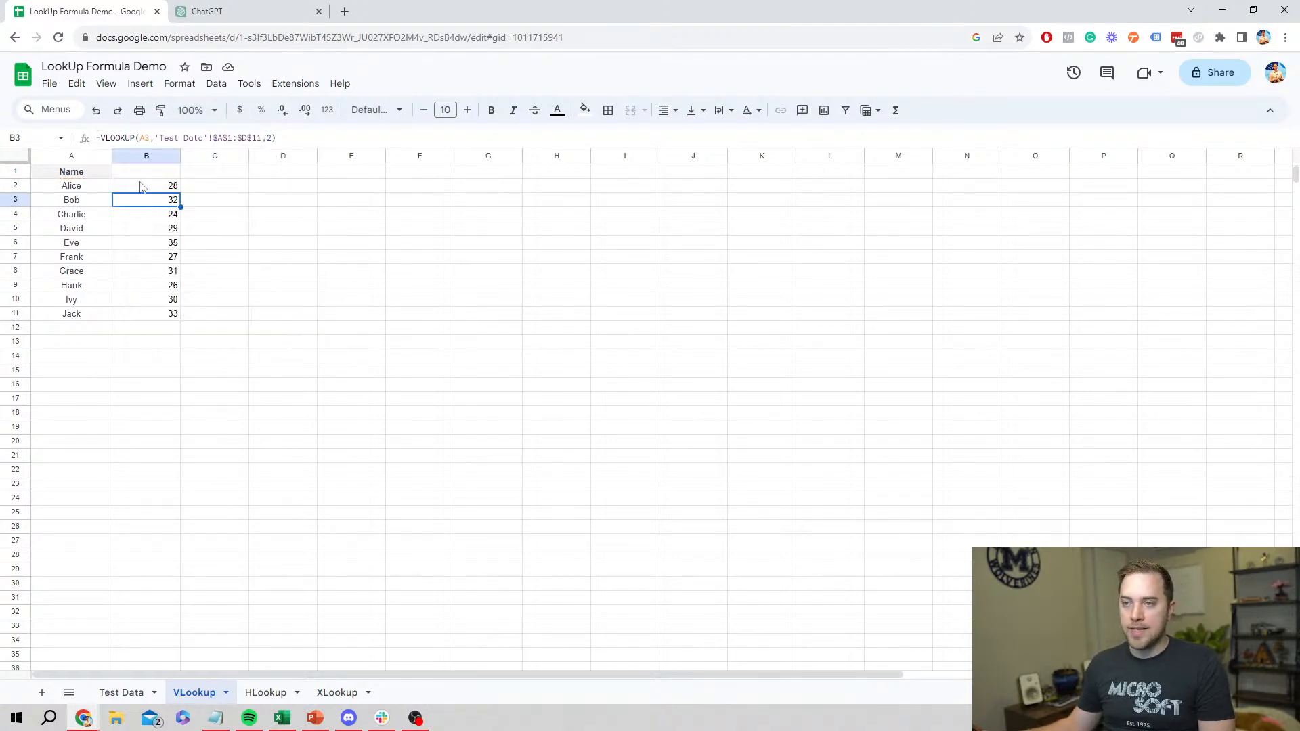
drag(170, 139, 241, 138)
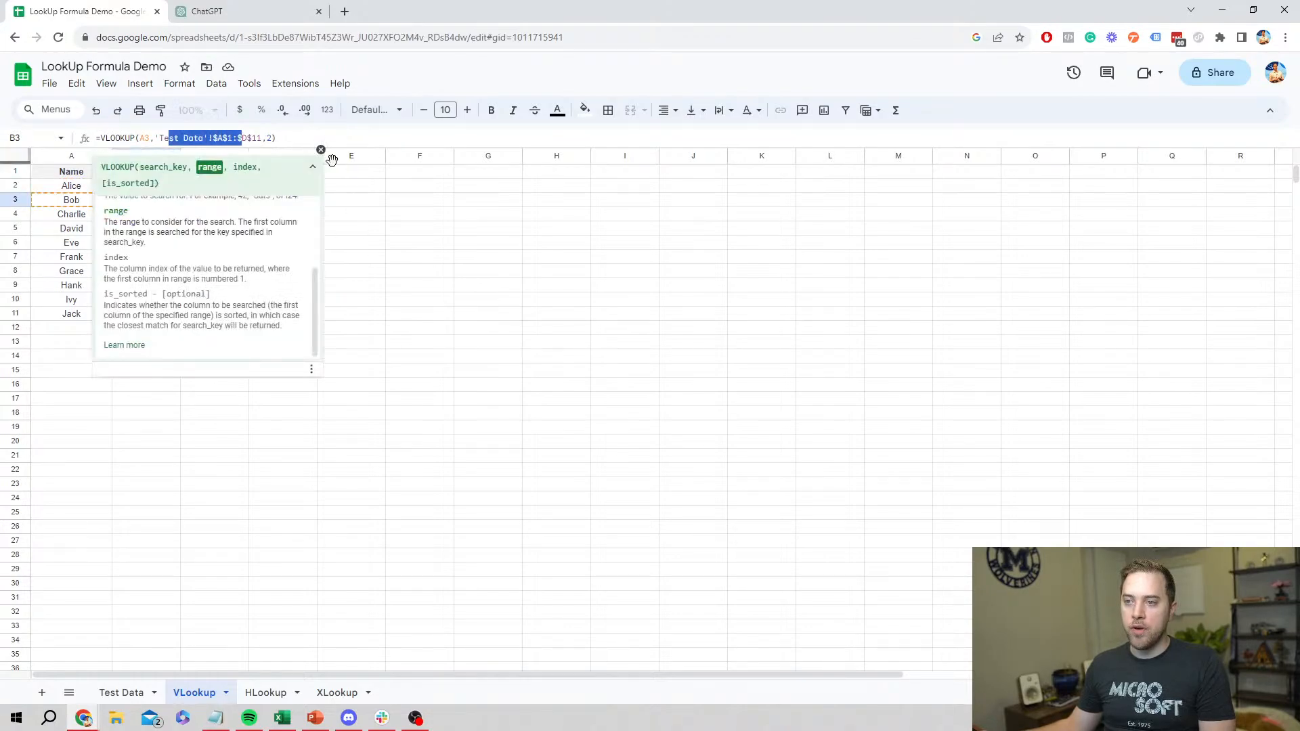
click(218, 138)
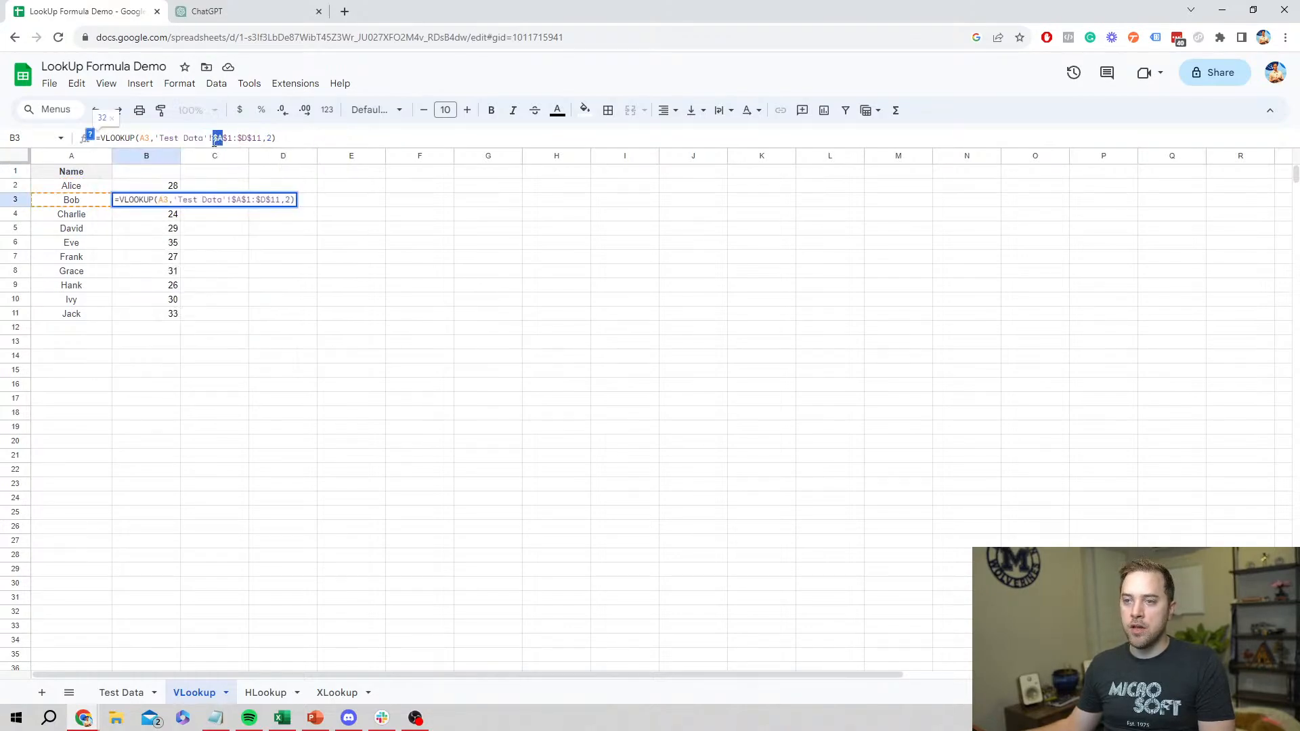
double_click(217, 141)
click(218, 142)
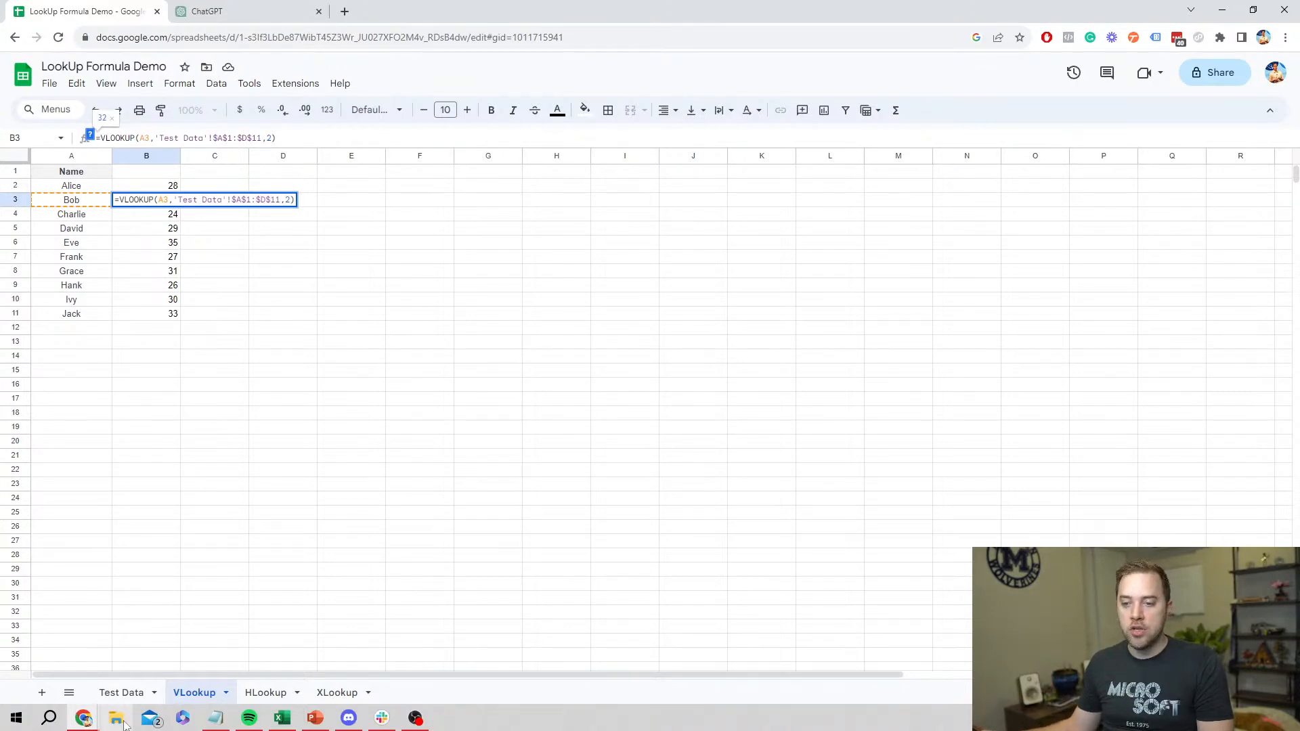
click(122, 692)
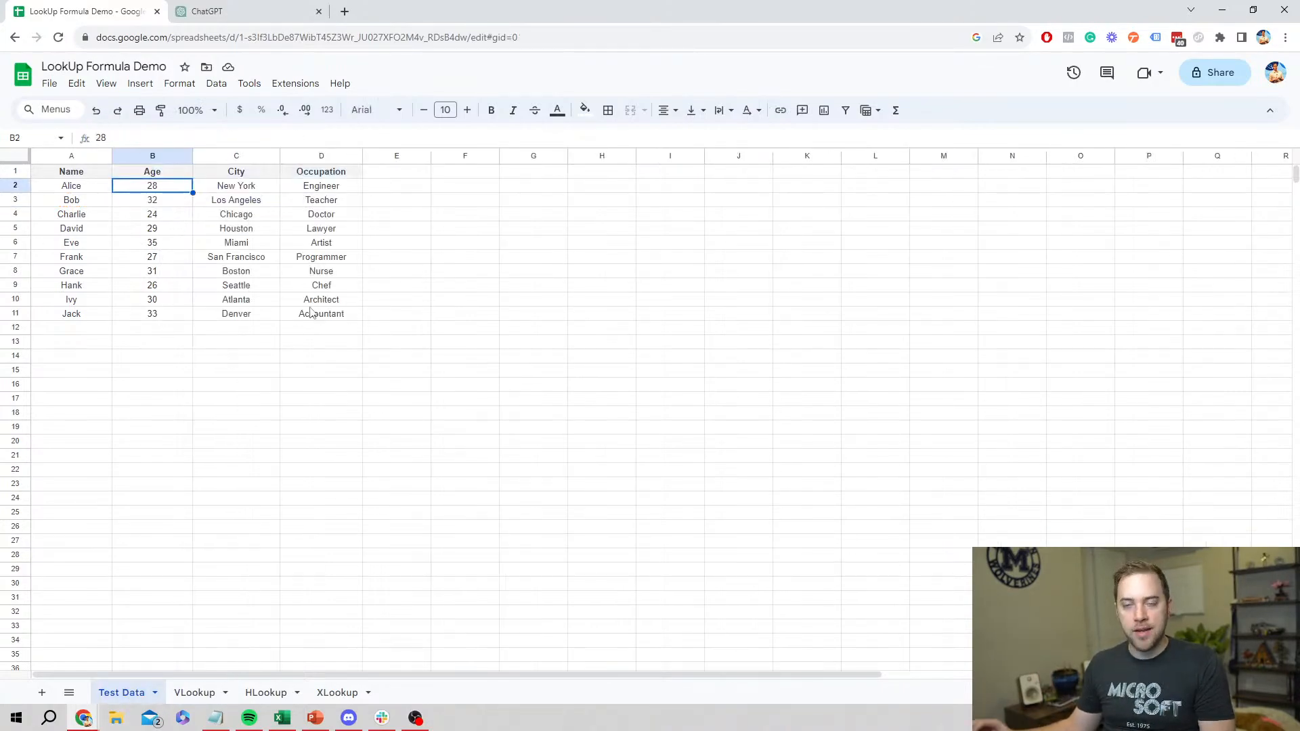
click(193, 693)
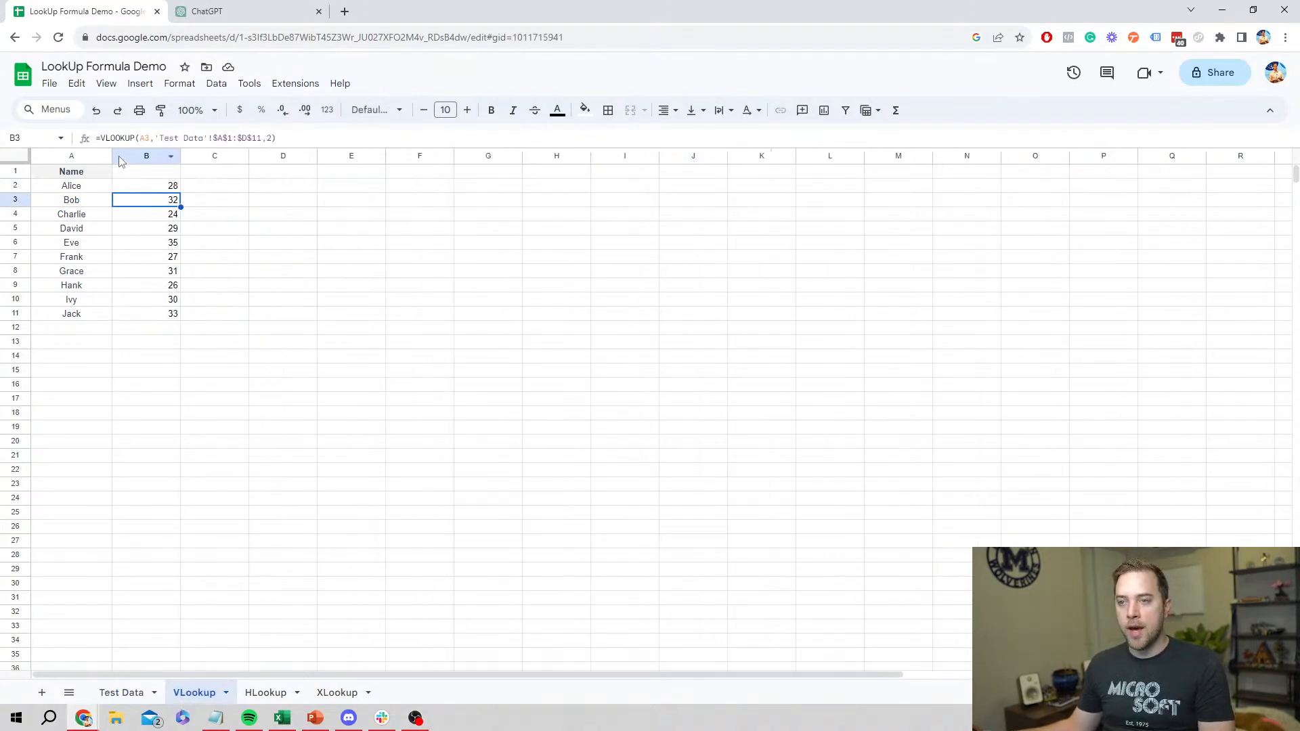
- Enter the header Age in cell B1 of the VLookup sheet
click(136, 176)
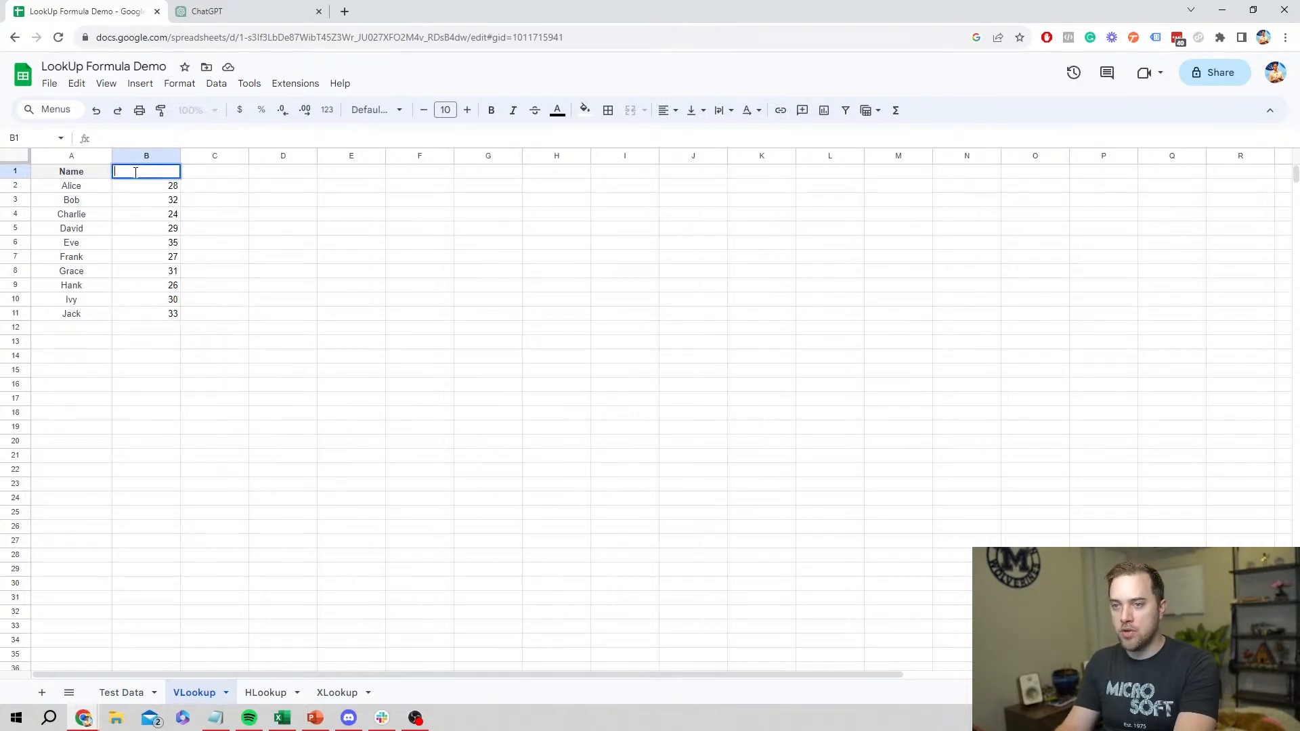
text(Age)
key(Return)
click(137, 175)
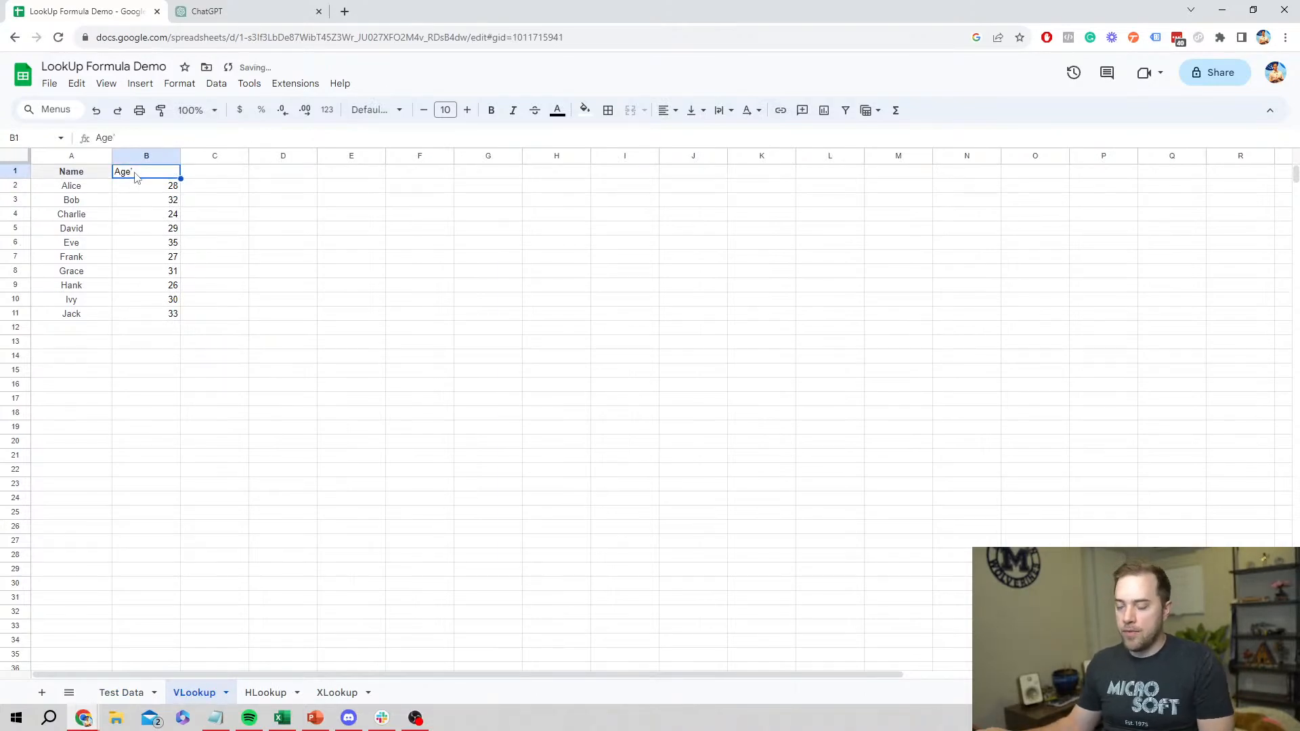
click(139, 138)
key(Return)
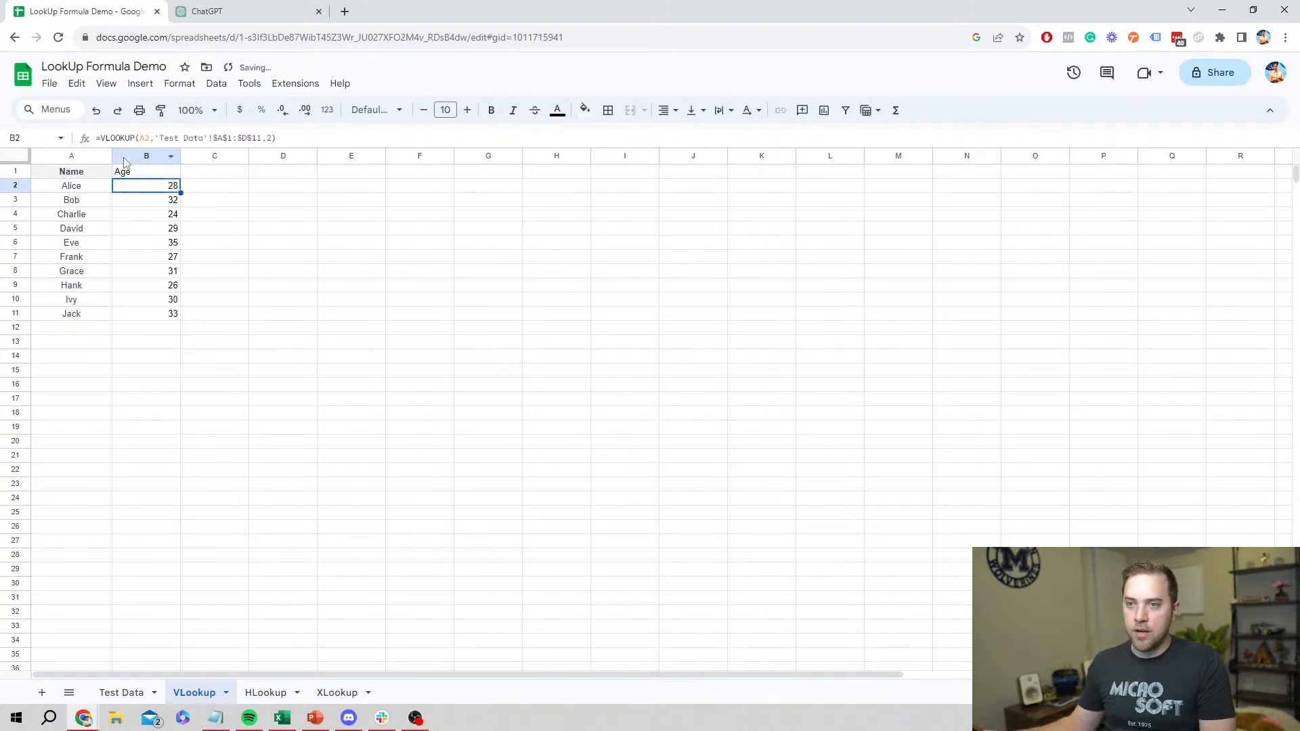
- Copy the formatting of the Name header in A1 onto the Age header in B1
click(71, 172)
click(161, 109)
click(160, 171)
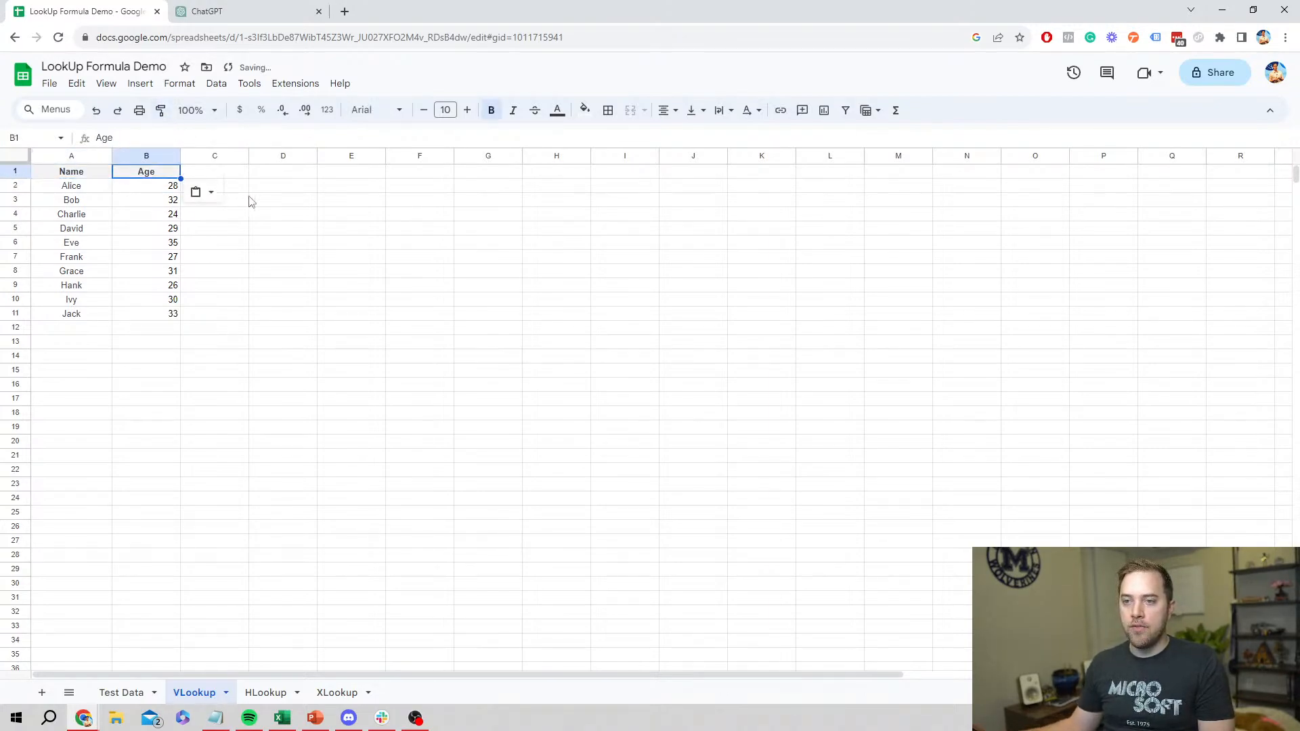
click(275, 199)
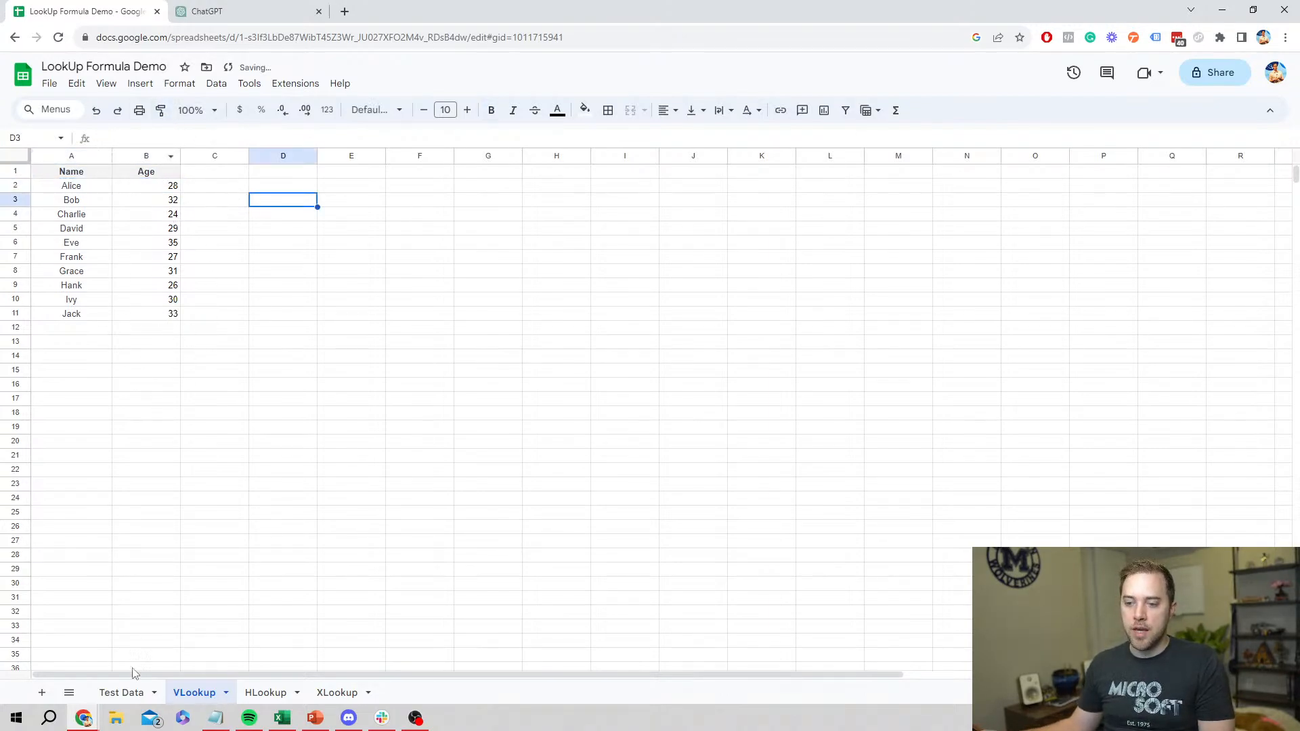
- Copy the full table A1:D11 from the Test Data sheet
click(122, 692)
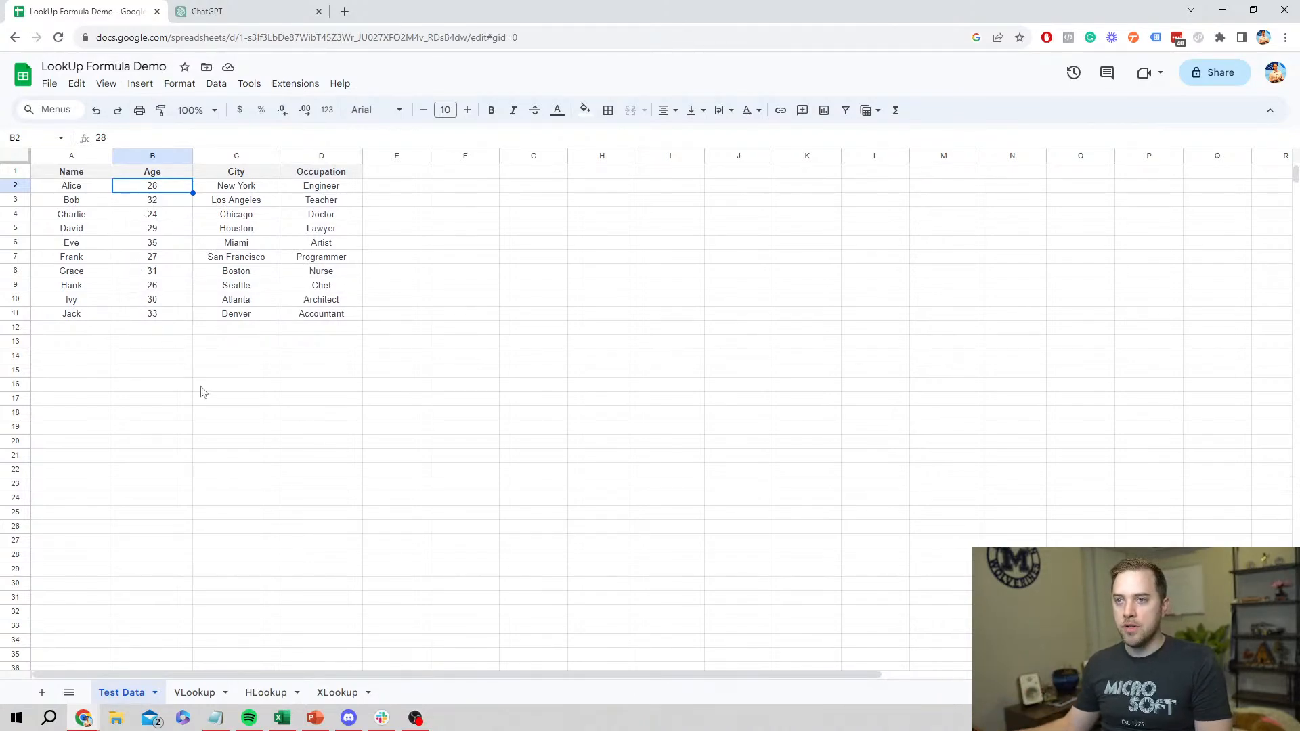
click(220, 13)
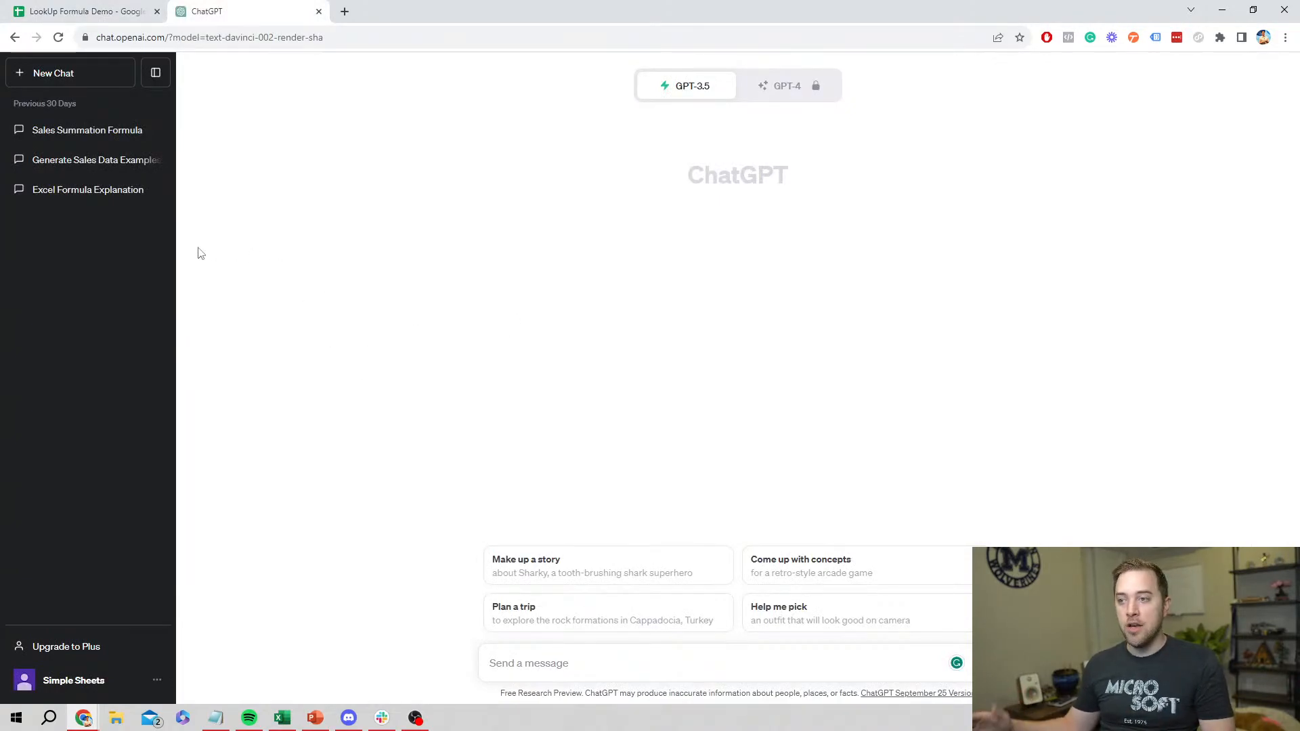
click(103, 10)
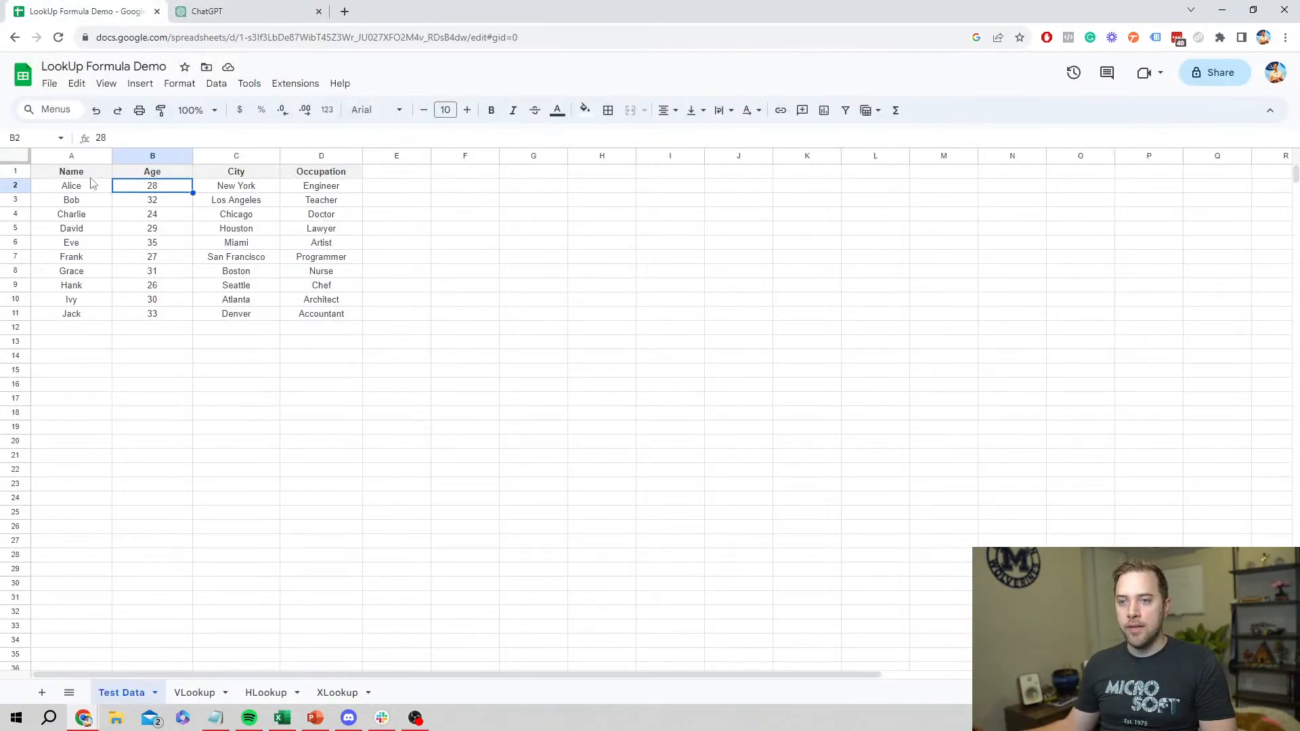
drag(87, 174, 285, 308)
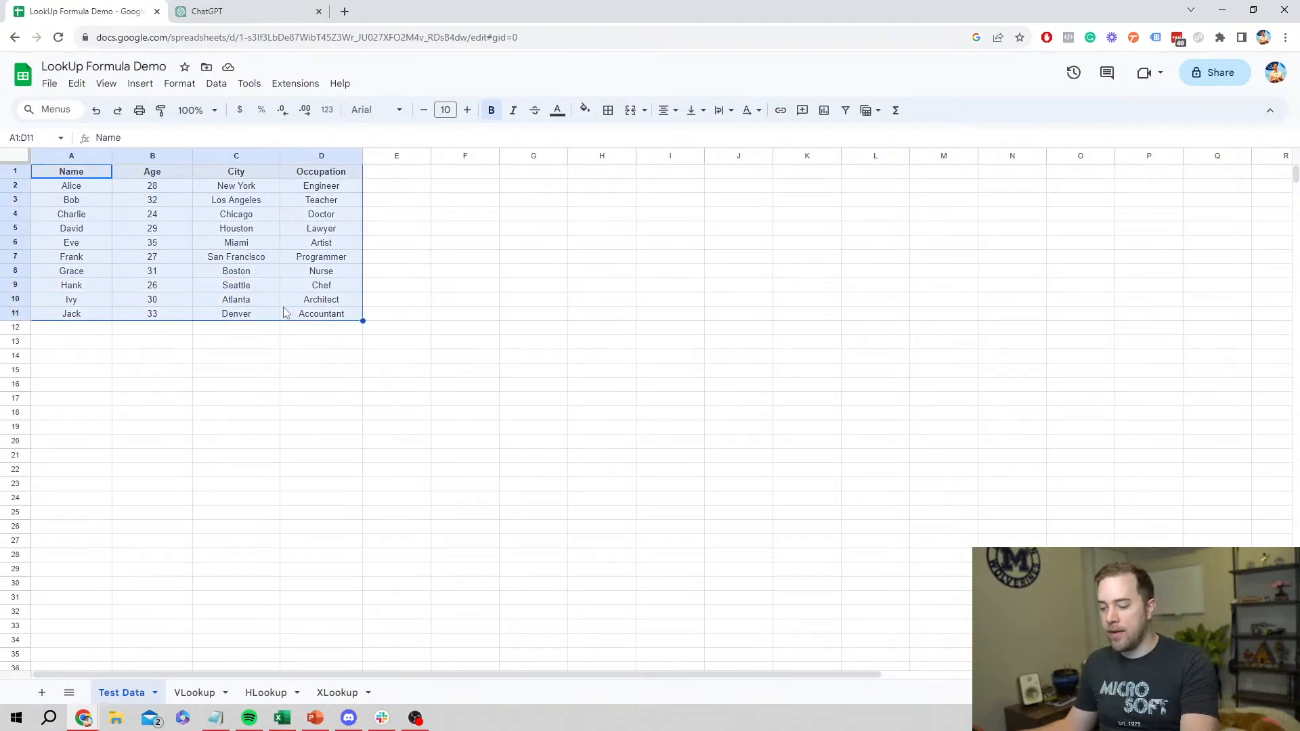
key(ctrl+c)
- Switch to ChatGPT and send the message "Here is my data:" followed by a blank line and the copied table
click(312, 10)
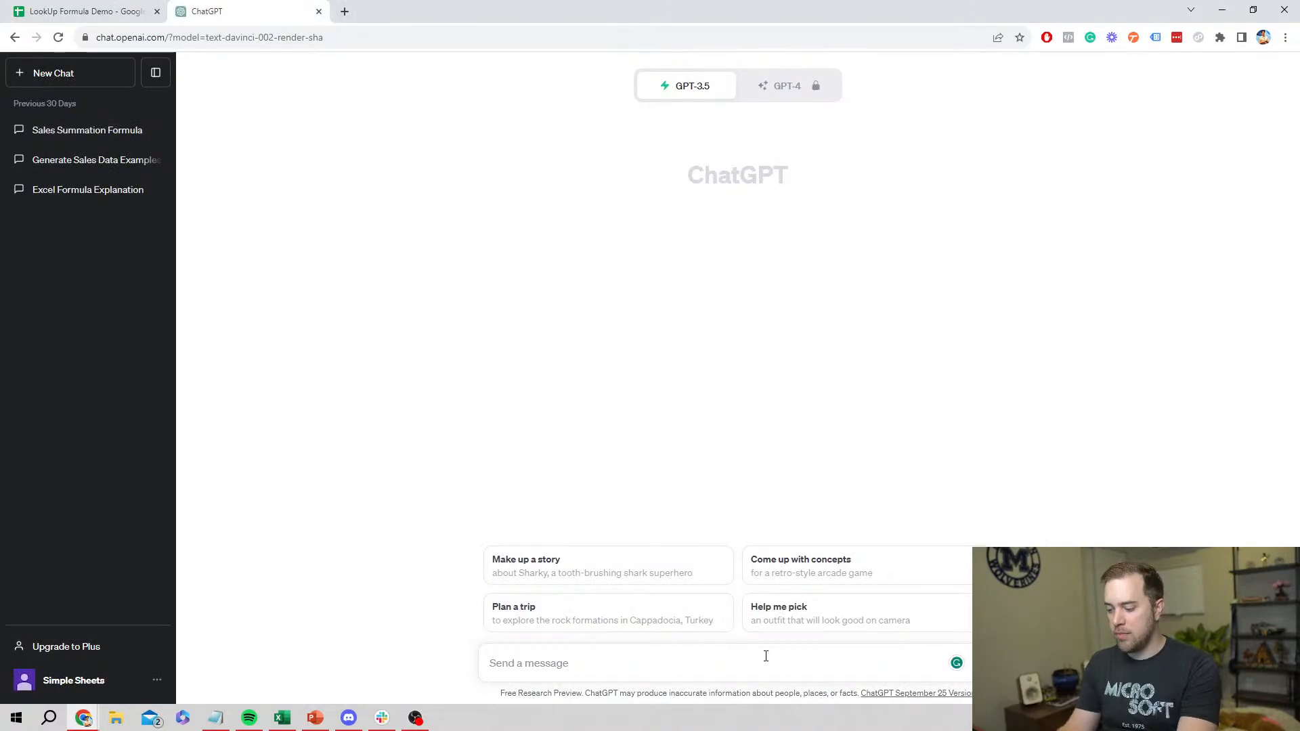
text(Here is my data)
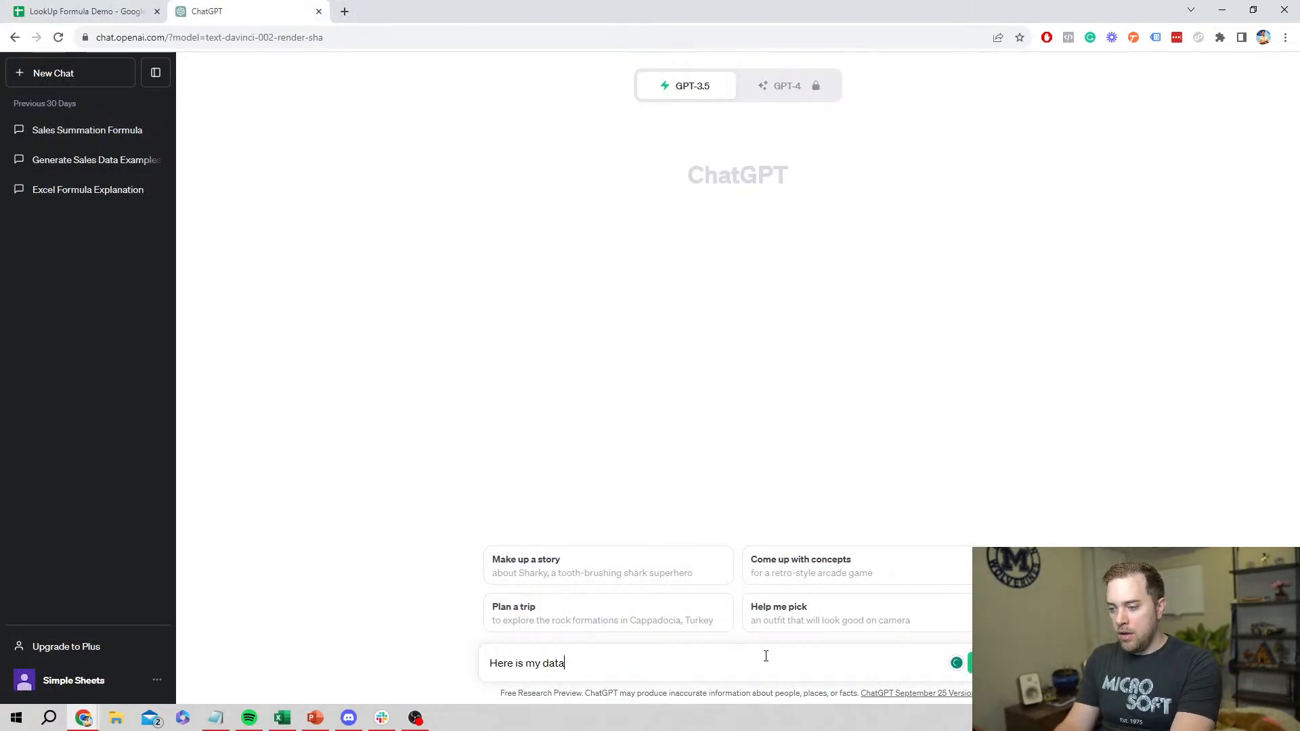
text(:)
key(shift+Return)
key(shift+Return)
key(ctrl+v)
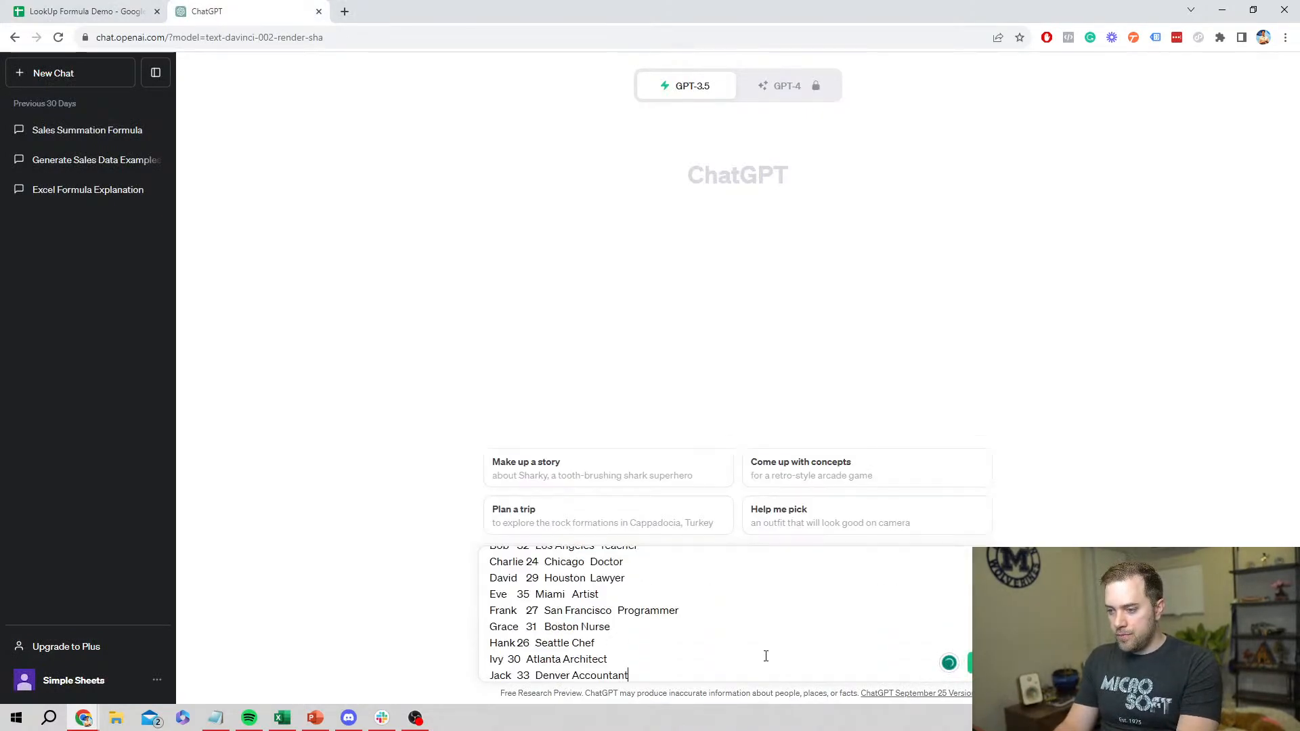
key(Return)
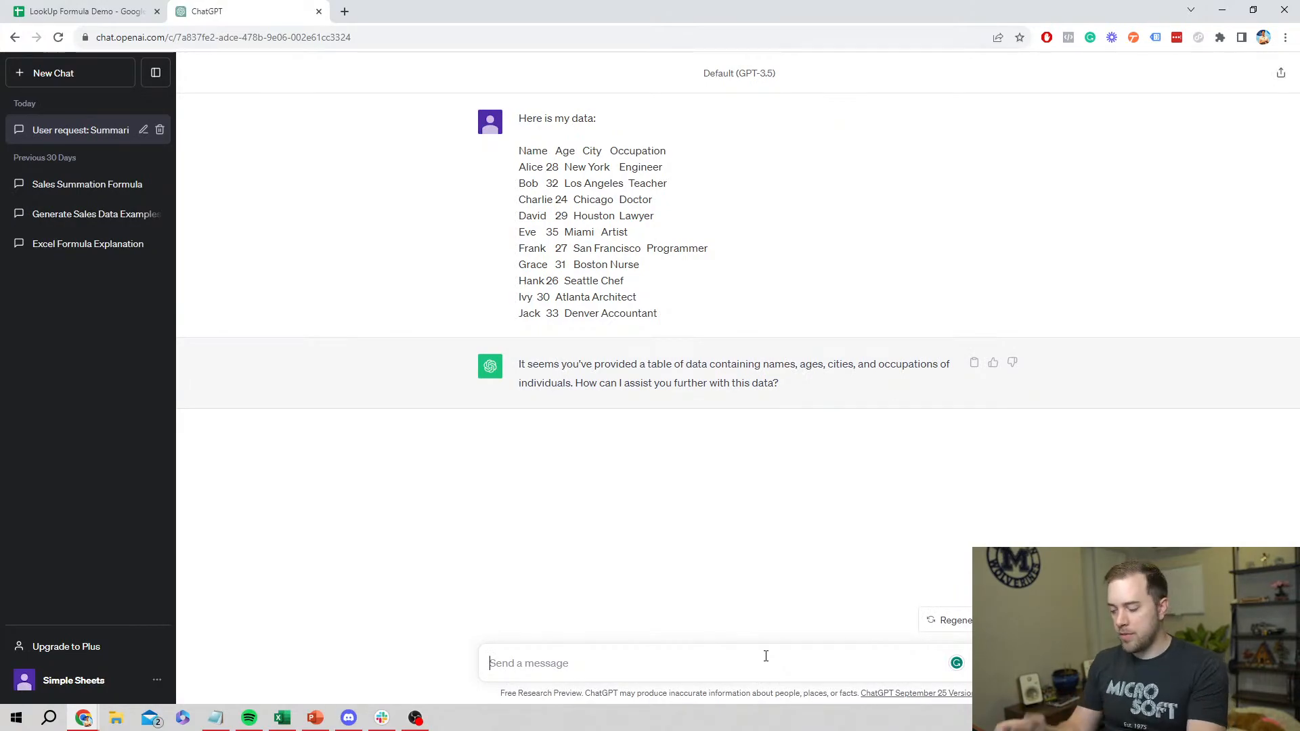
- Send the prompt "create a vlookup formula using the name as the unique identifier to get the value in the age column for each person"
text(create a v)
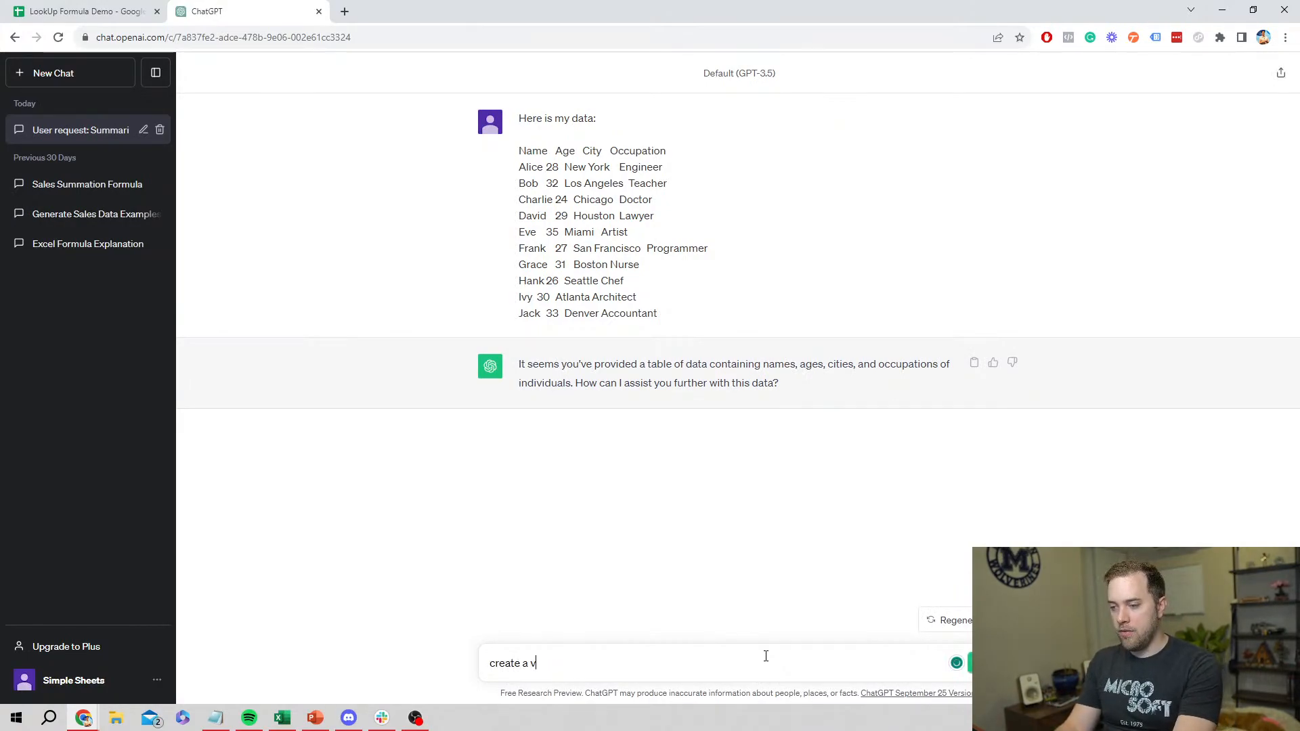
text(look)
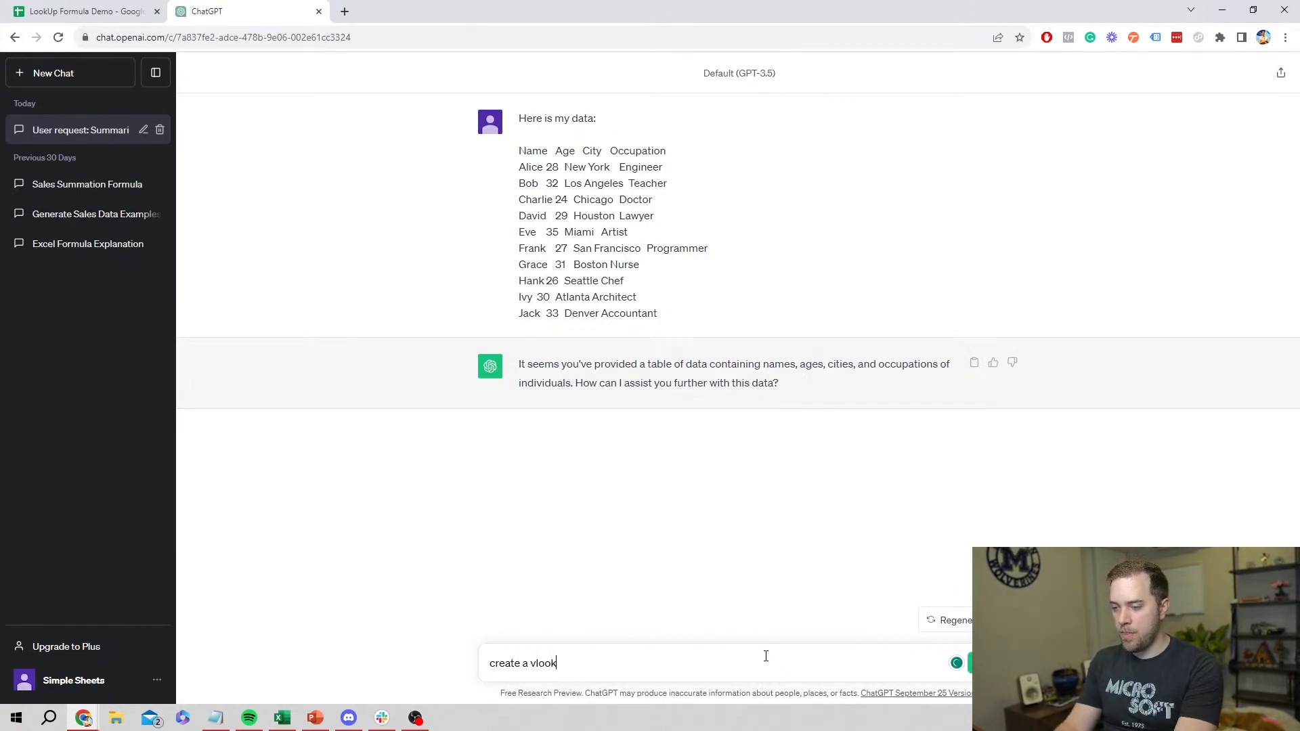
text(up formula us)
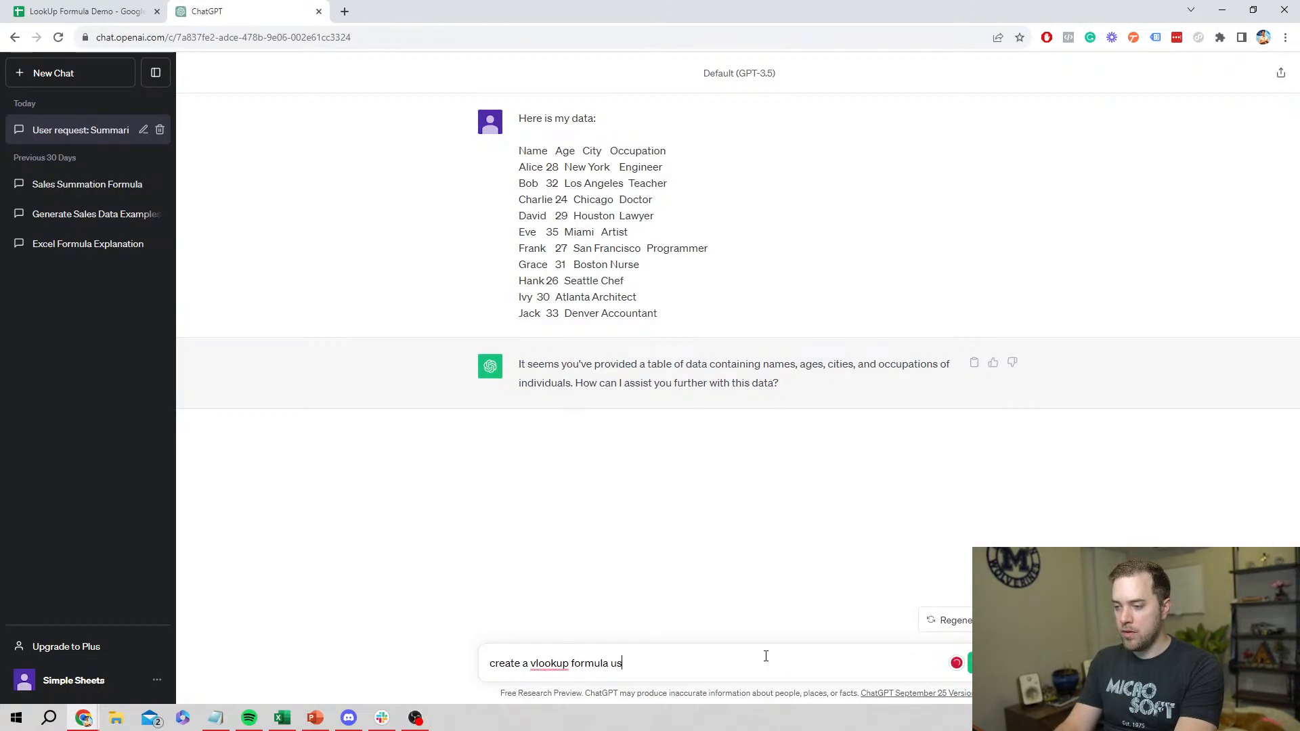
text(ing the name as the unique identifier to)
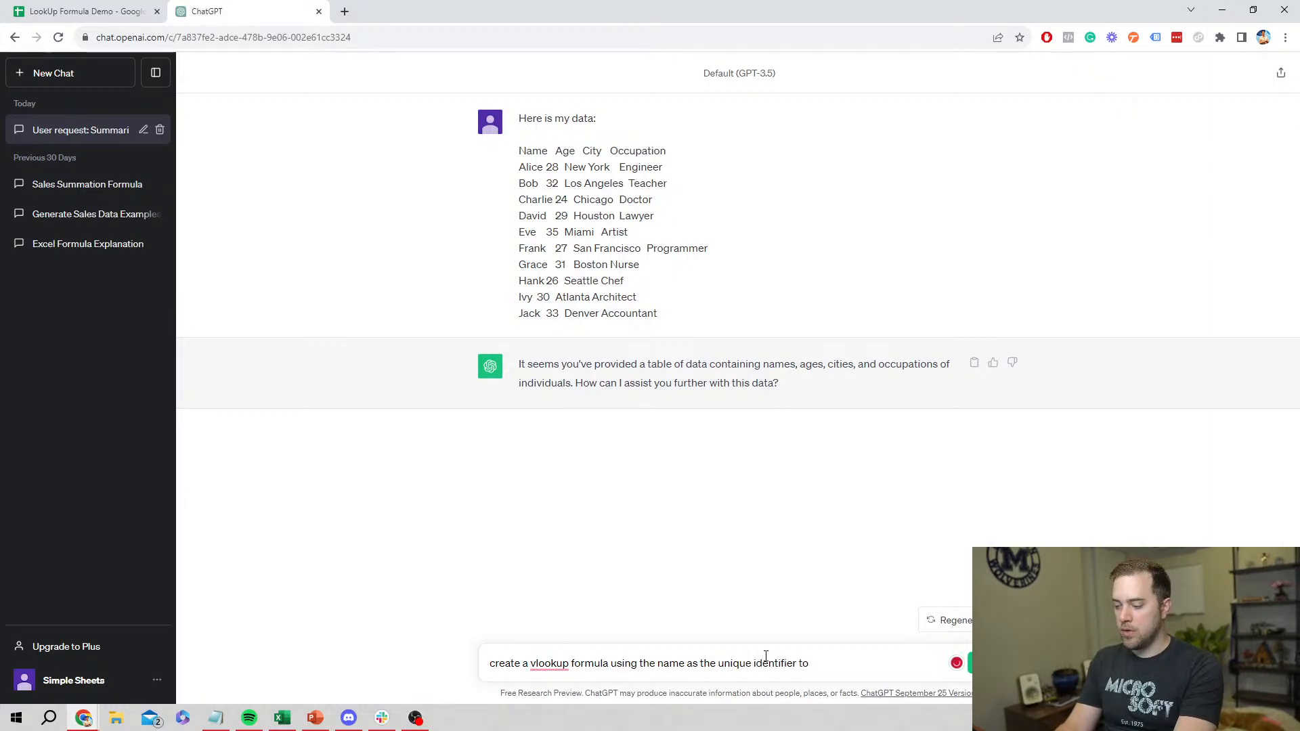
text(get the val)
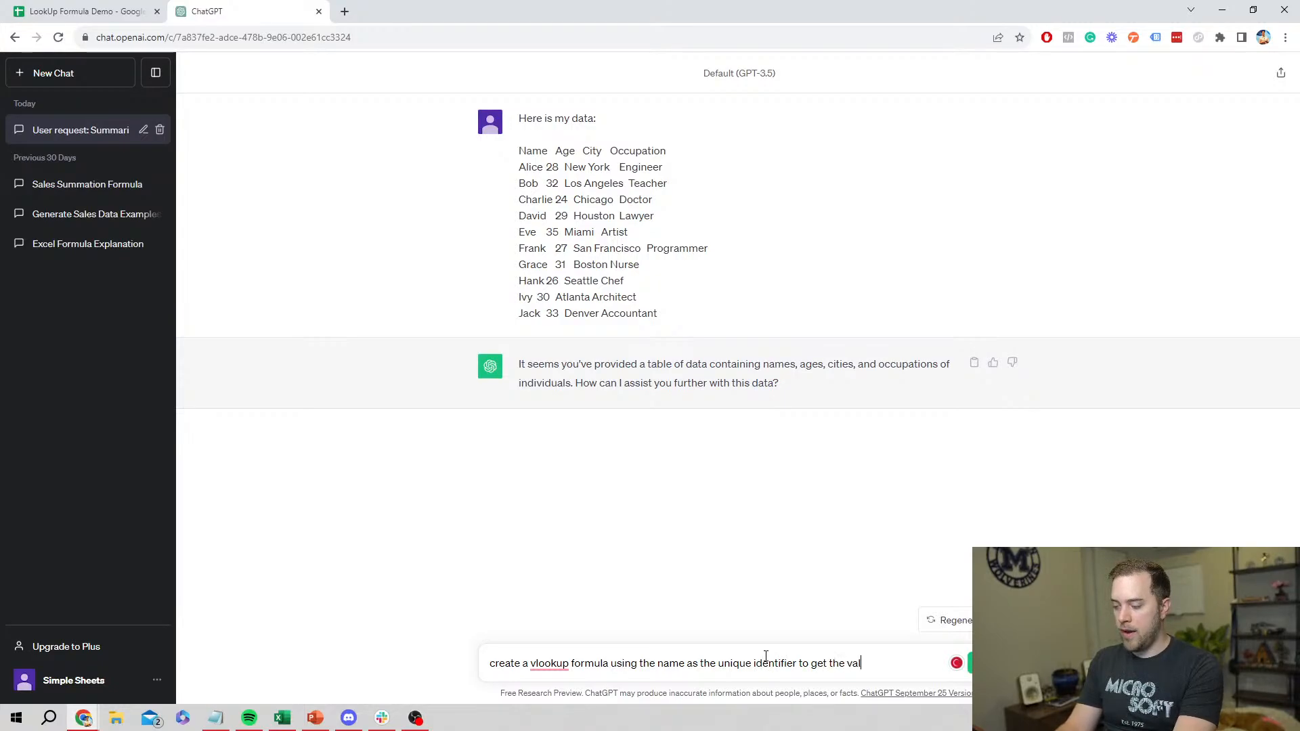
text(ue in the age colu)
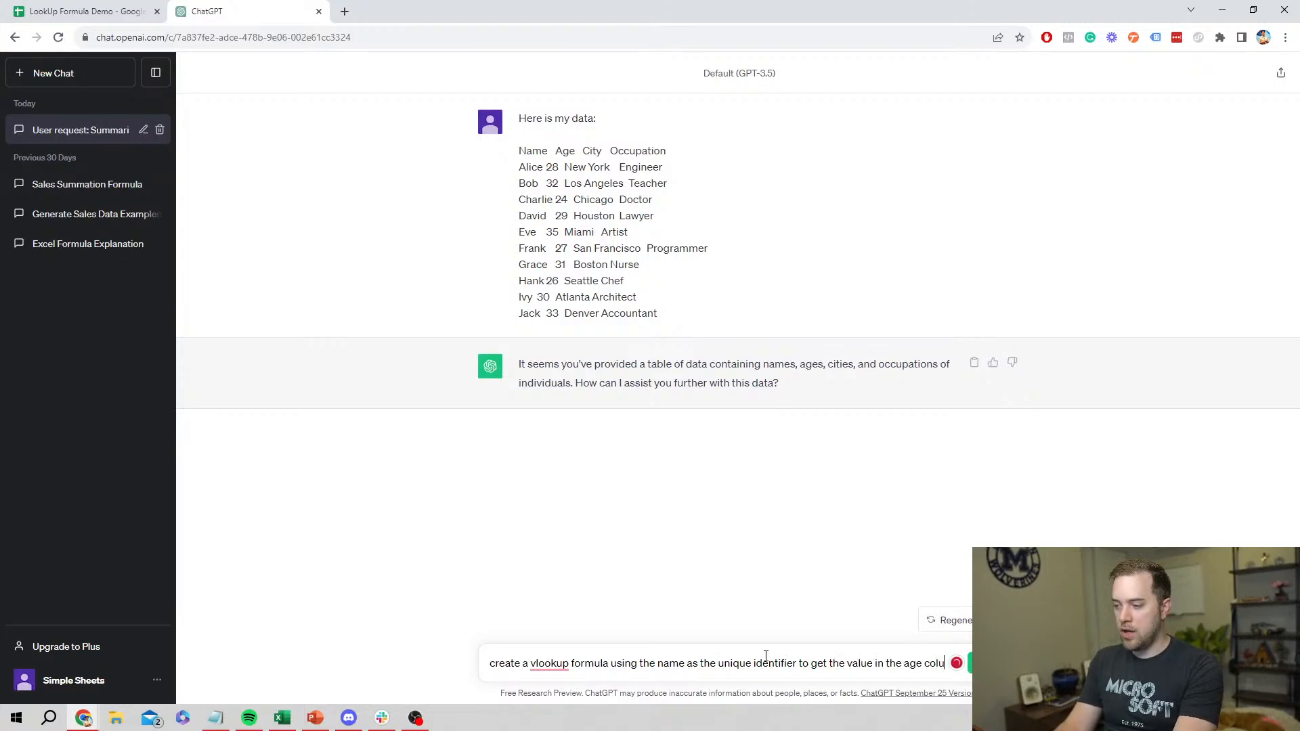
text(mn for each )
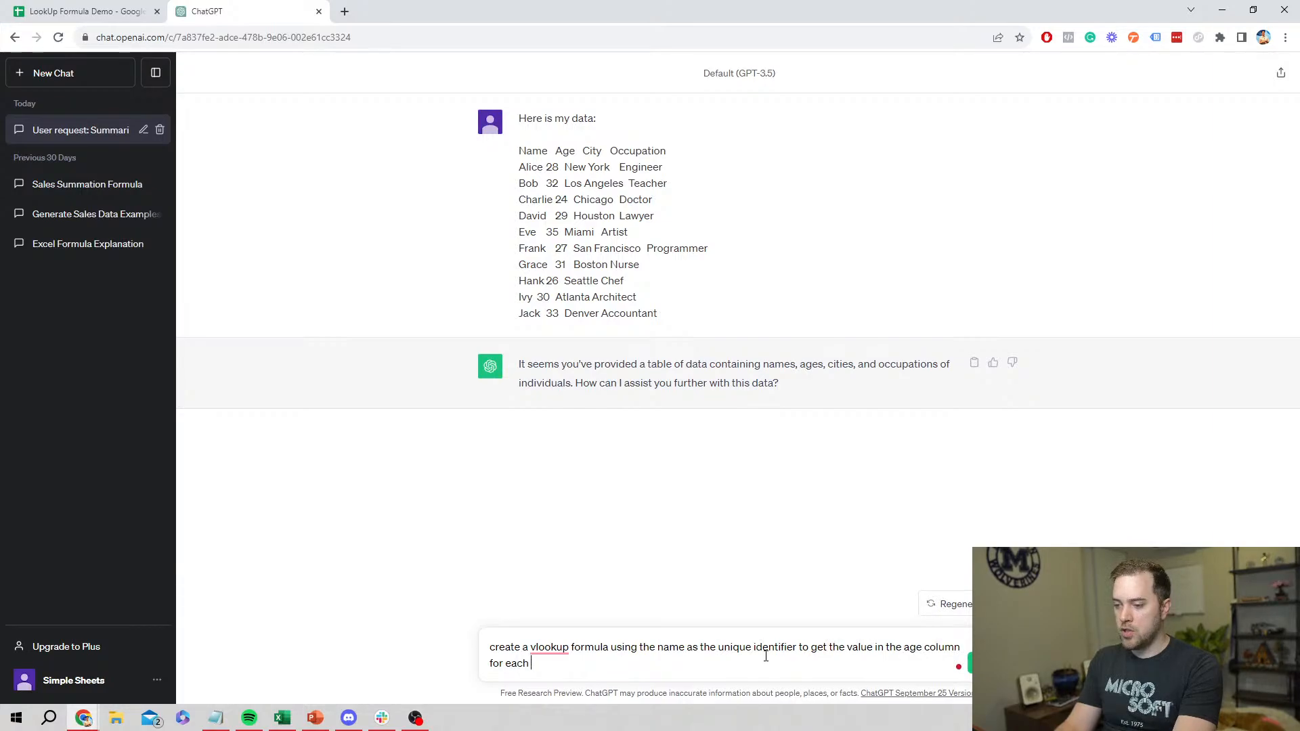
text(person)
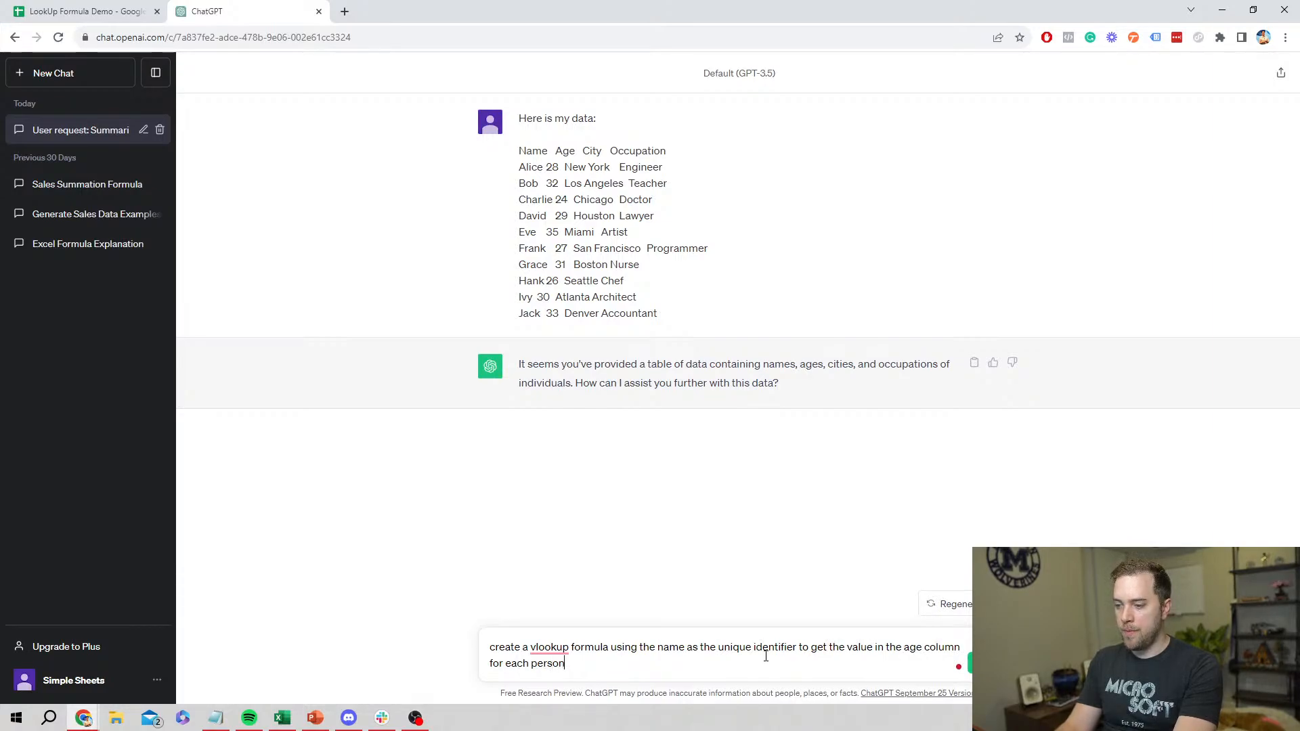
key(Return)
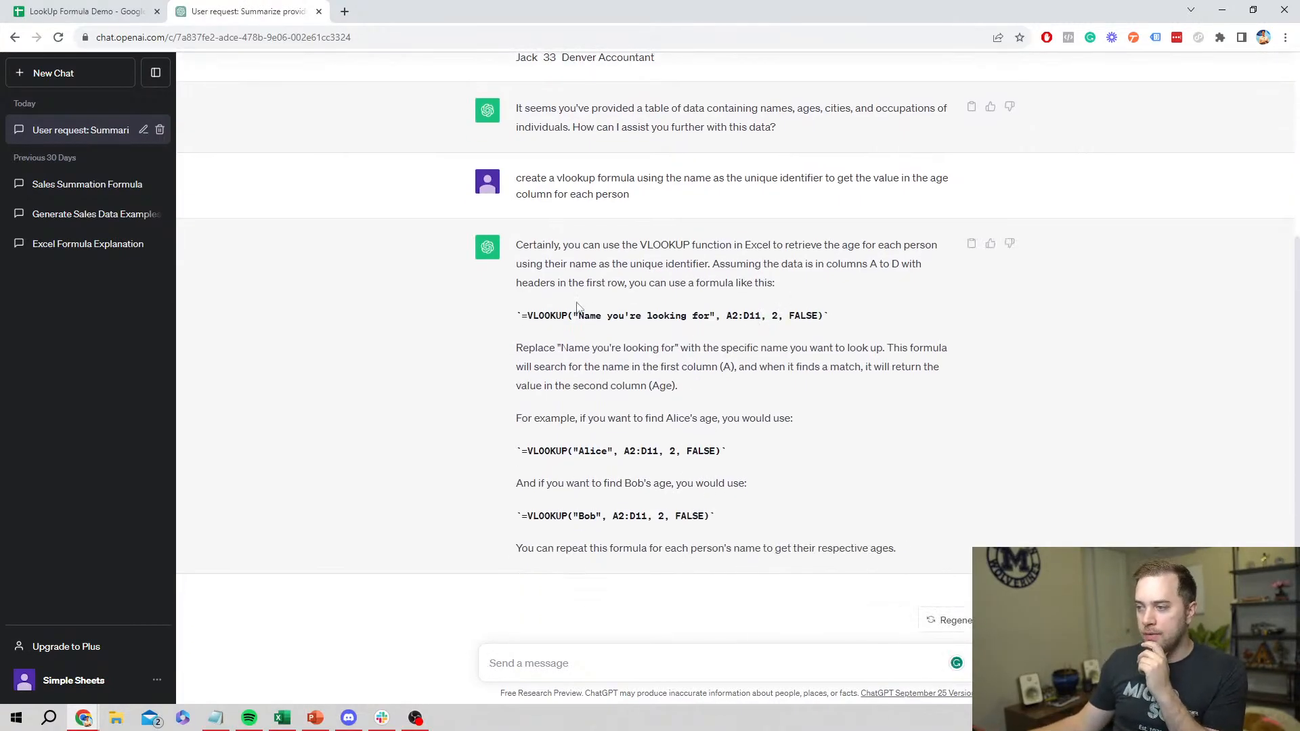
- Compare the "Name you're looking for" placeholder in ChatGPT's general formula with name cell A2 in the VLookup sheet
drag(524, 317, 825, 324)
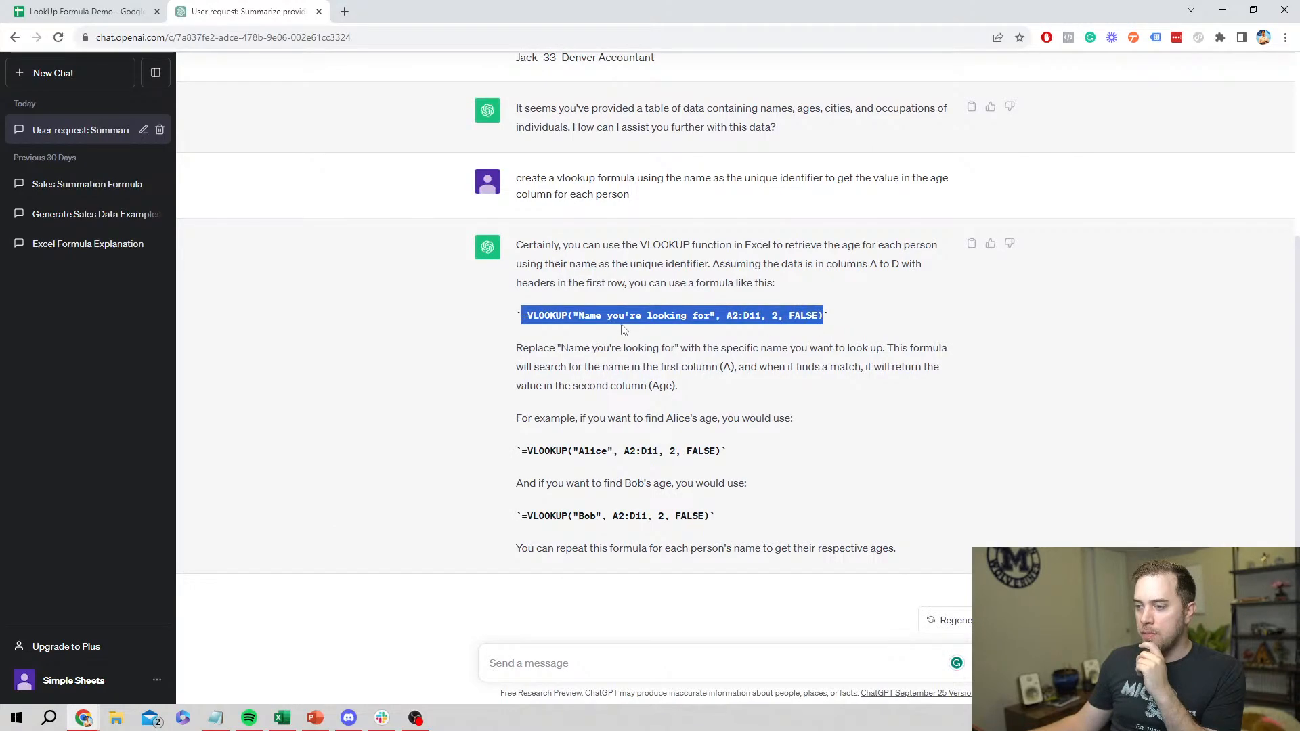
drag(578, 316, 714, 323)
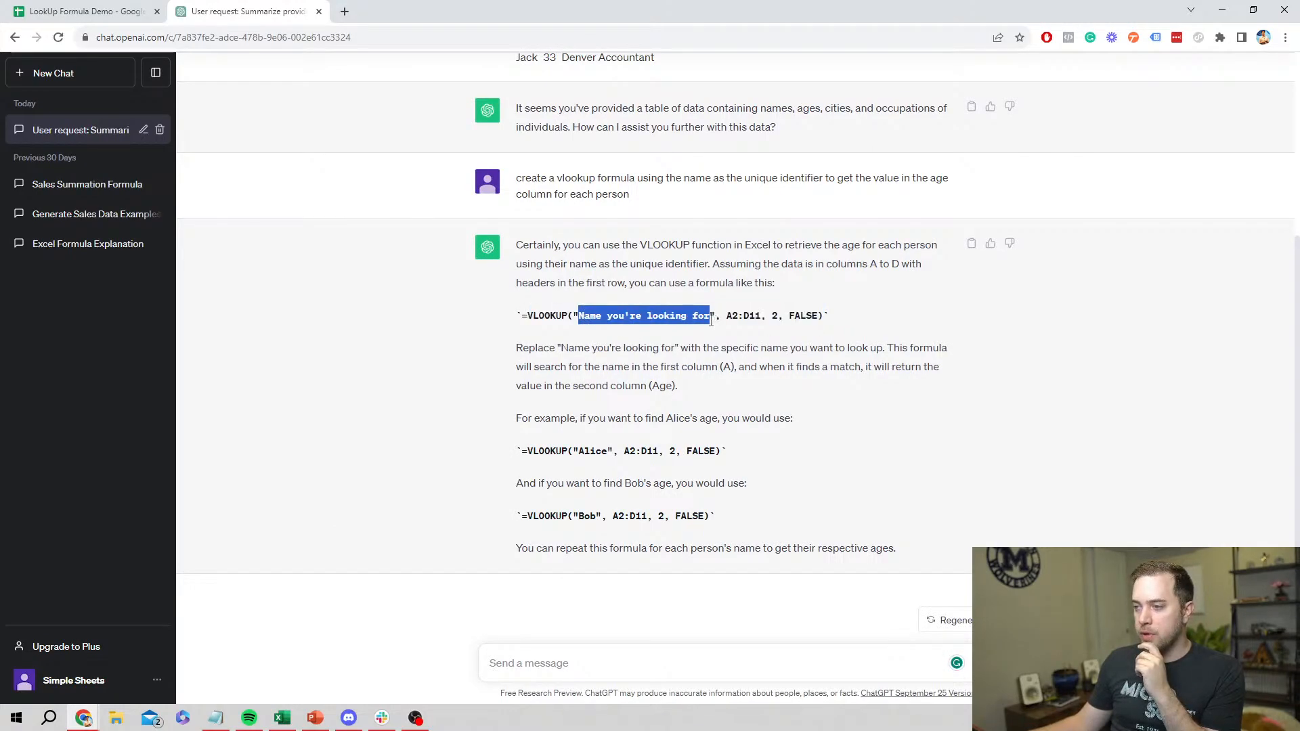
click(101, 12)
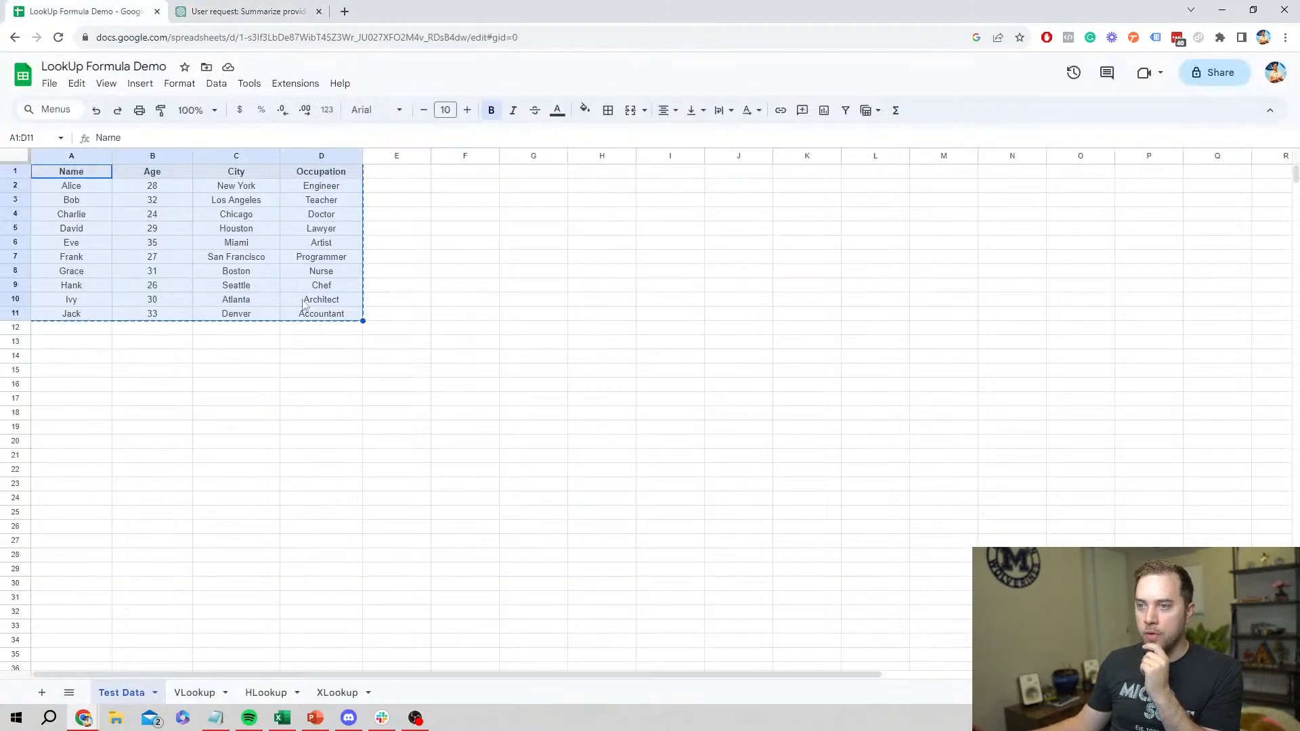
click(196, 693)
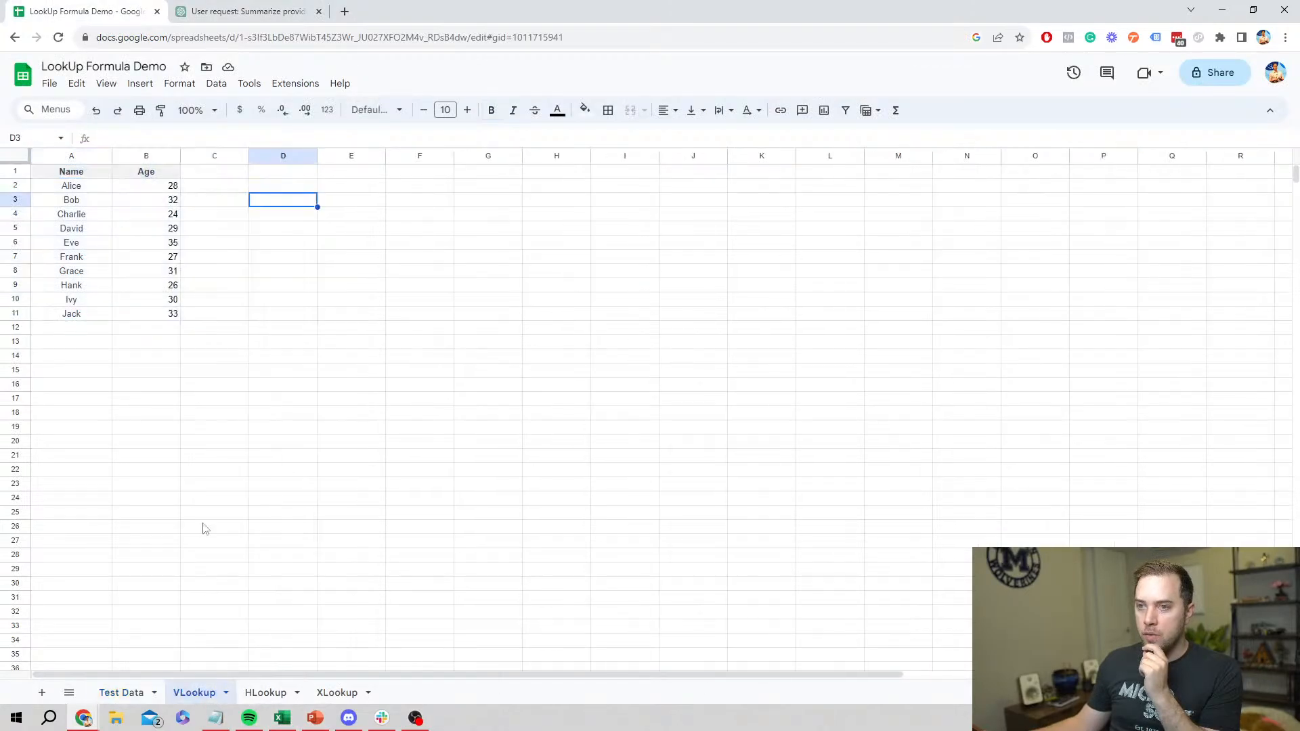
click(63, 190)
key(ctrl+Tab)
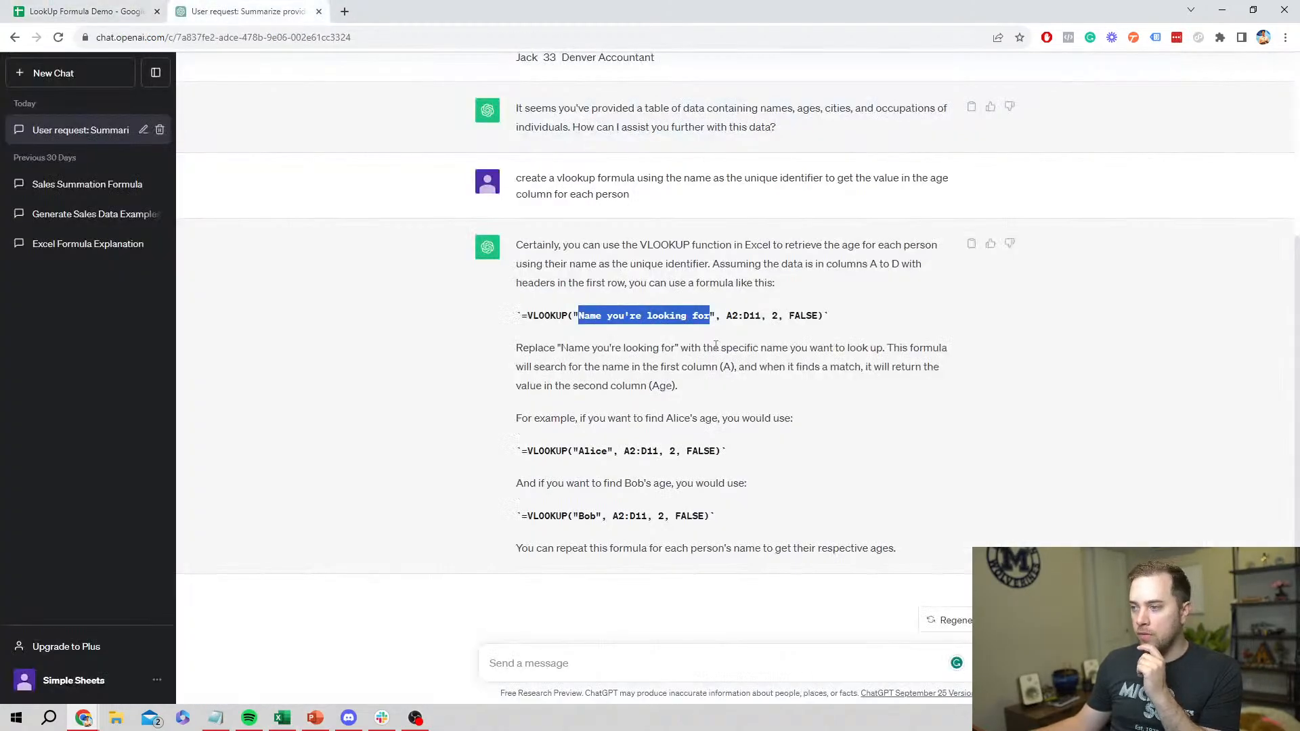
- Compare the A2:D11 range and FALSE argument in ChatGPT's formula with the VLOOKUP formula in B2 and the Test Data table
drag(733, 317, 770, 317)
click(110, 9)
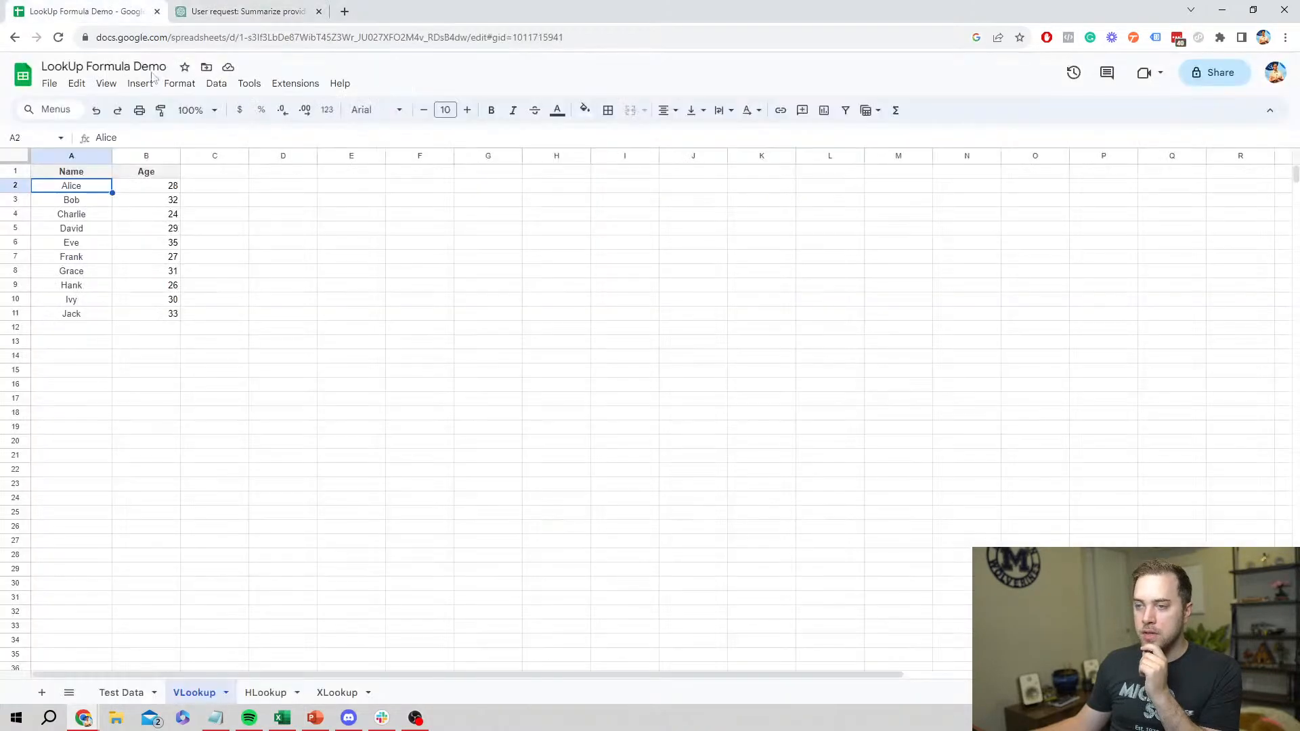
click(169, 187)
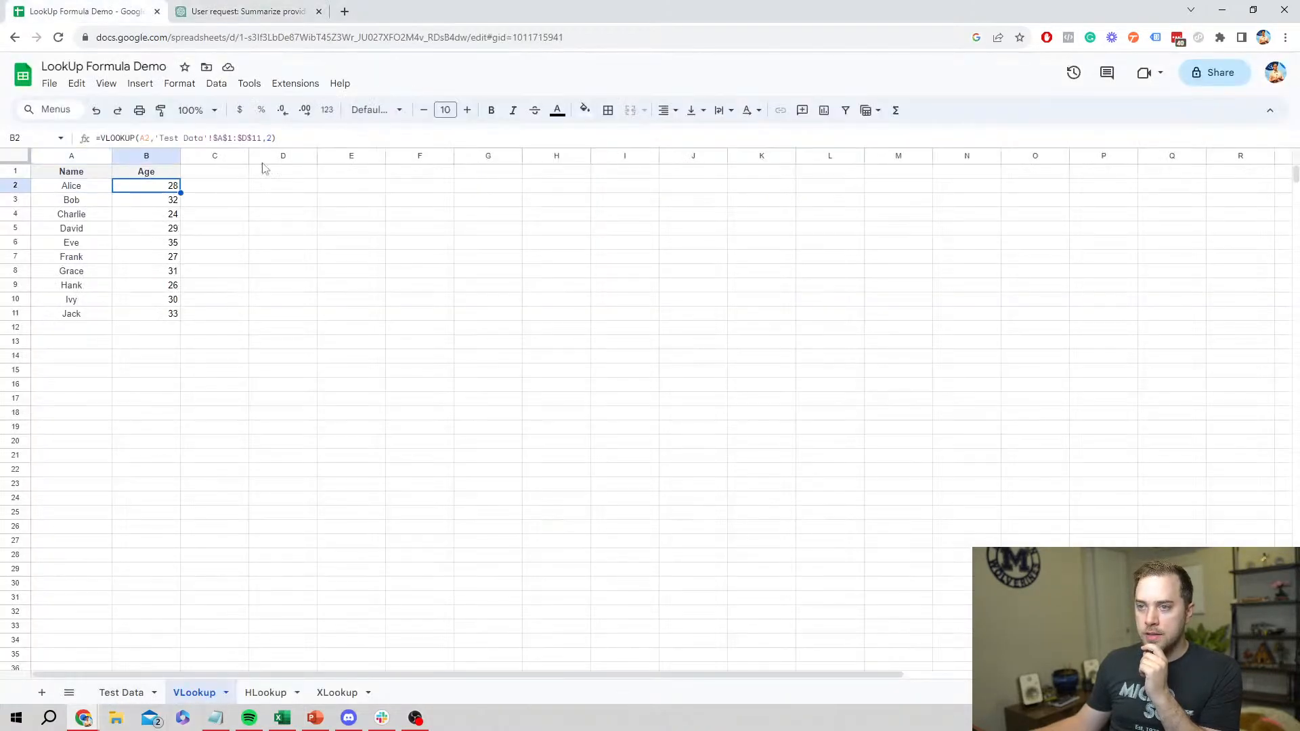
click(122, 692)
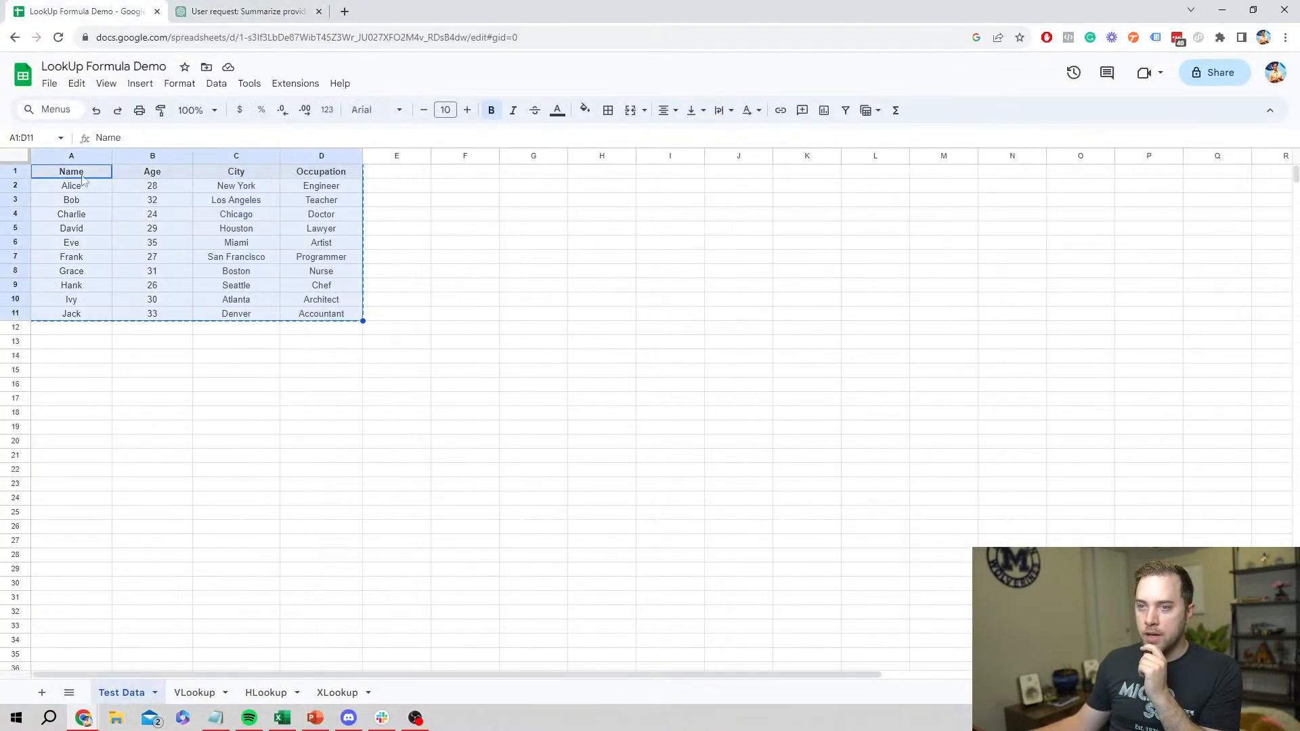
click(196, 692)
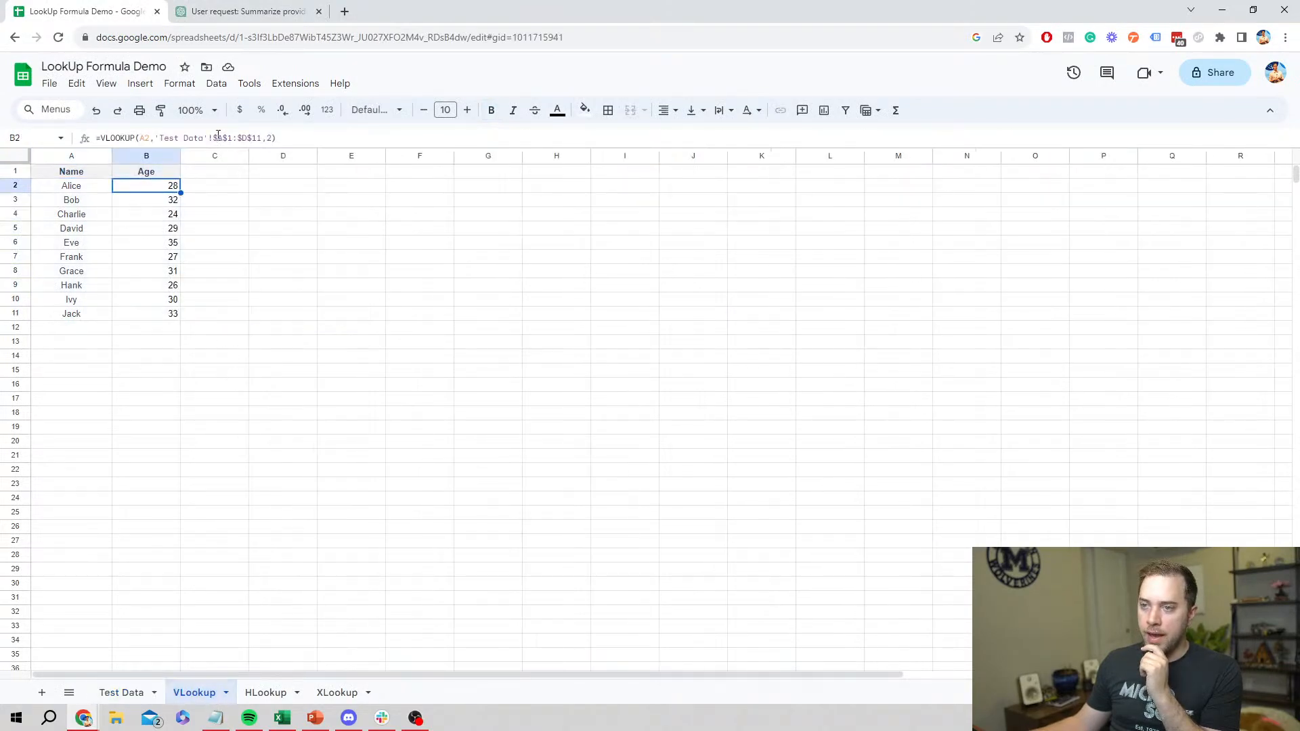
click(248, 11)
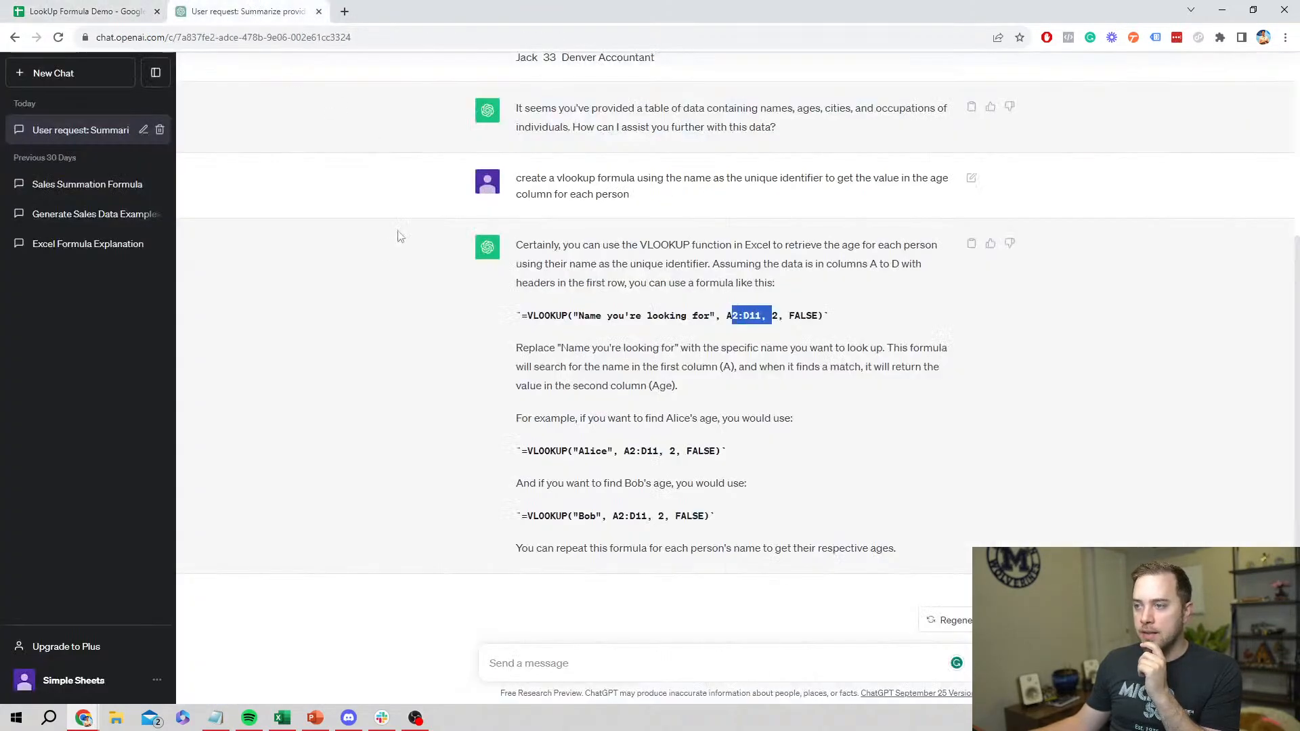
click(85, 12)
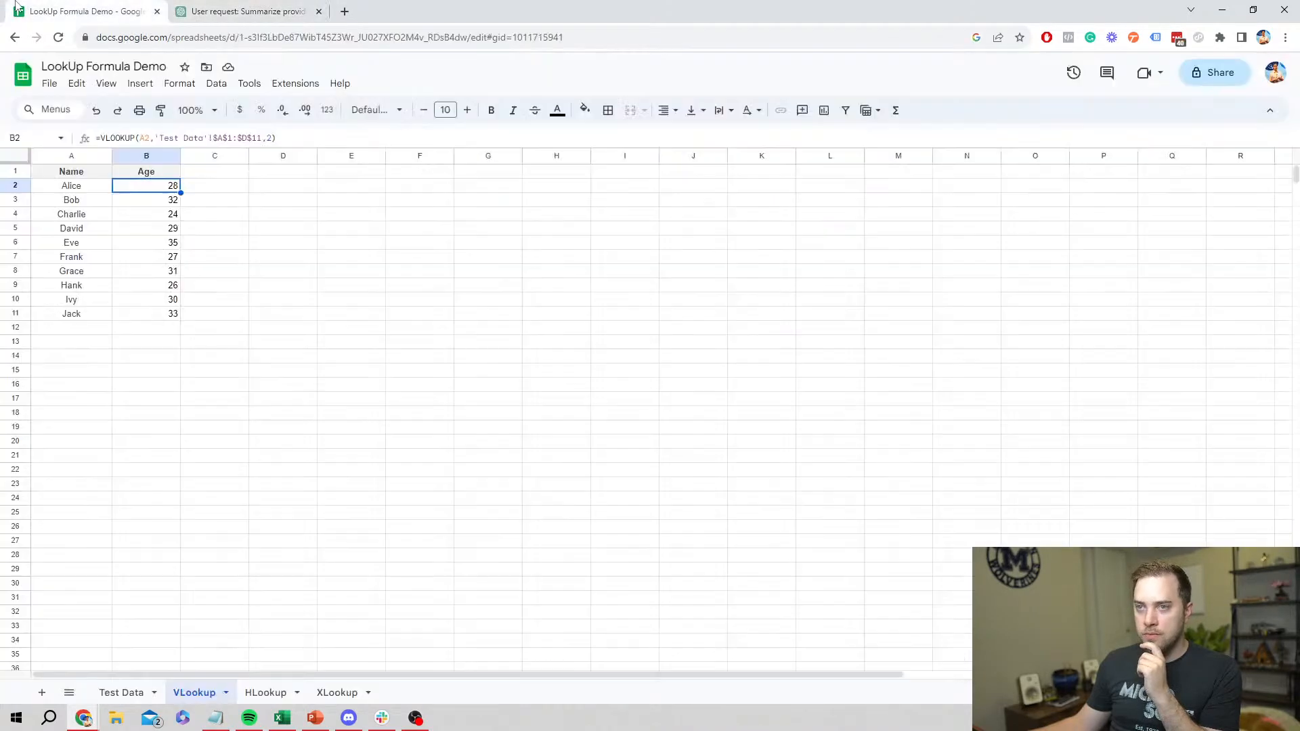
click(142, 697)
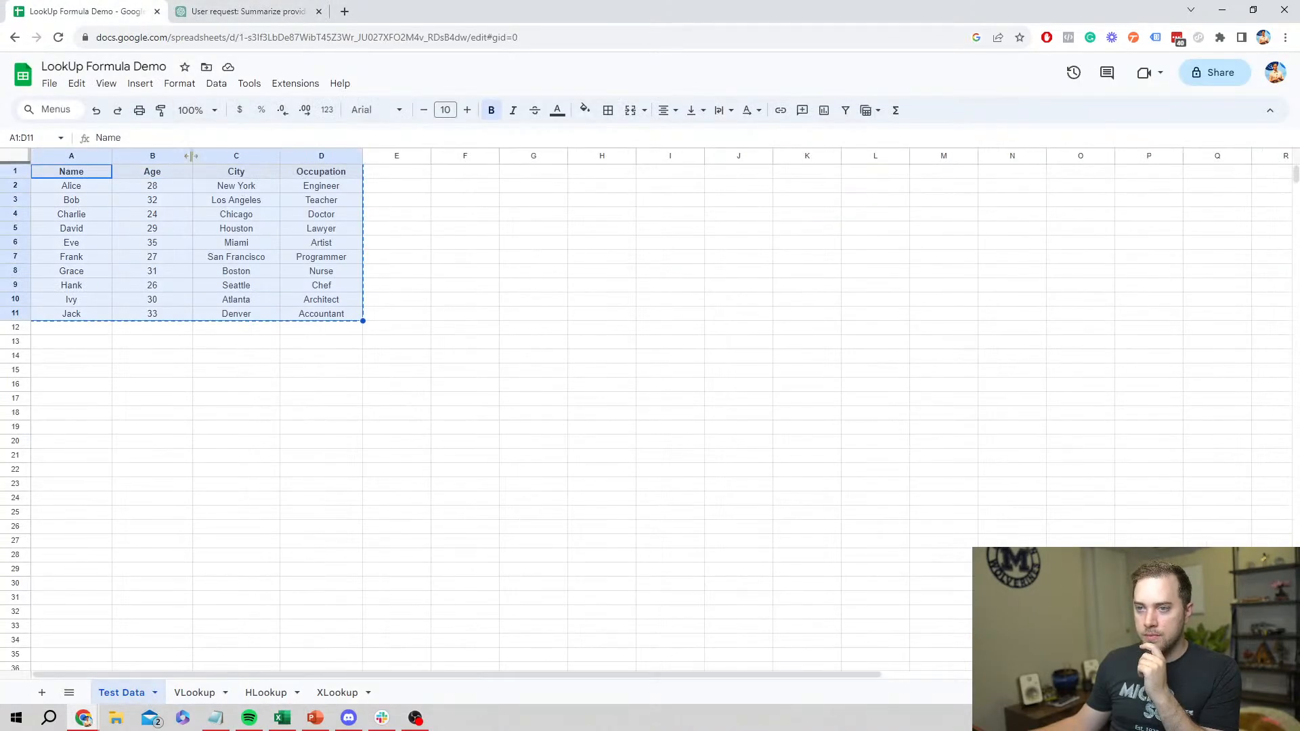
click(203, 692)
click(219, 8)
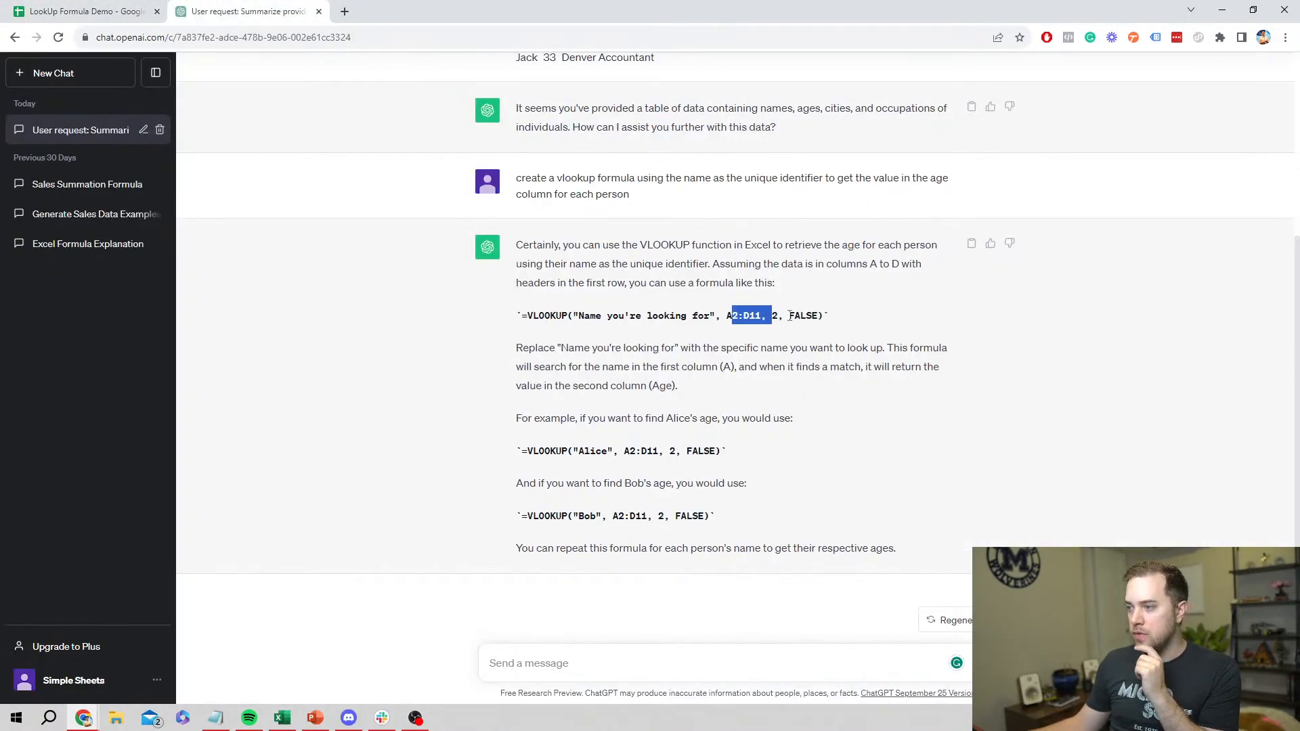
drag(789, 316, 824, 316)
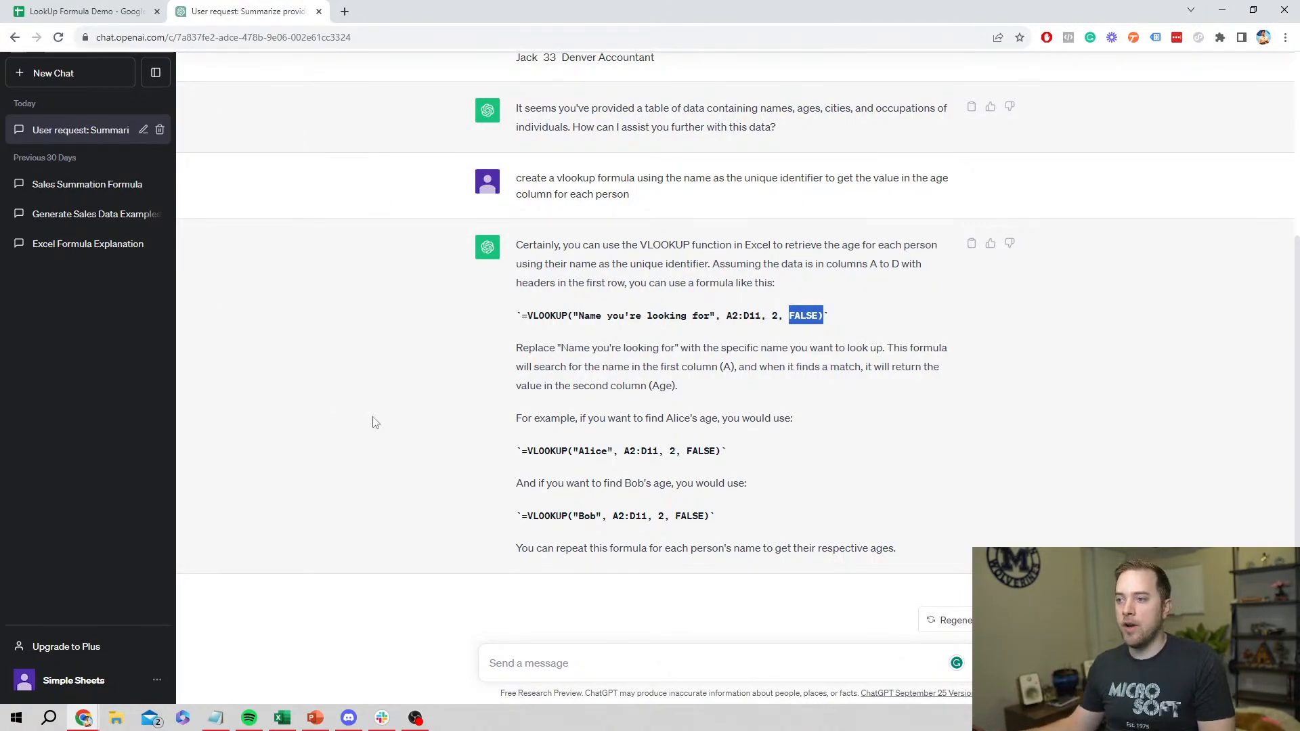
- Review the wording of the sent VLOOKUP prompt, its unique identifier and return column, against the data supplied above it
scroll(513, 423, up, 2)
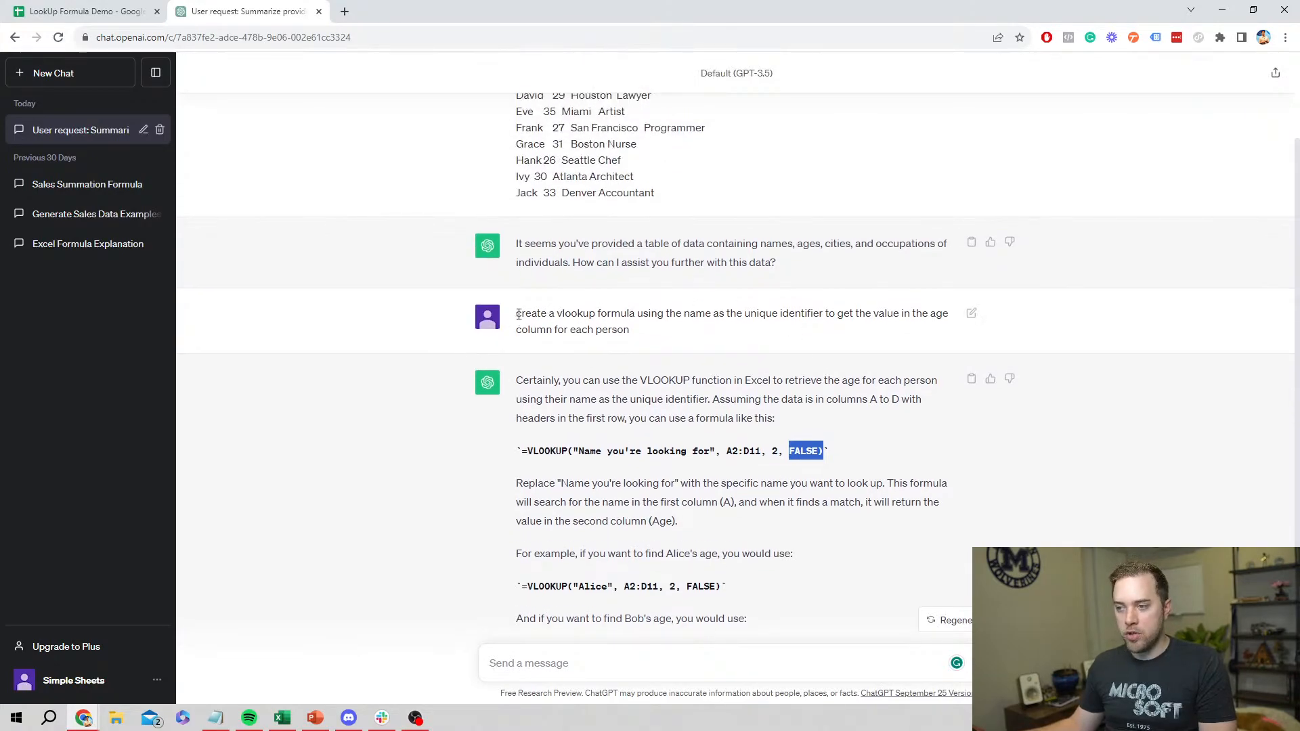
drag(514, 315, 823, 315)
click(697, 331)
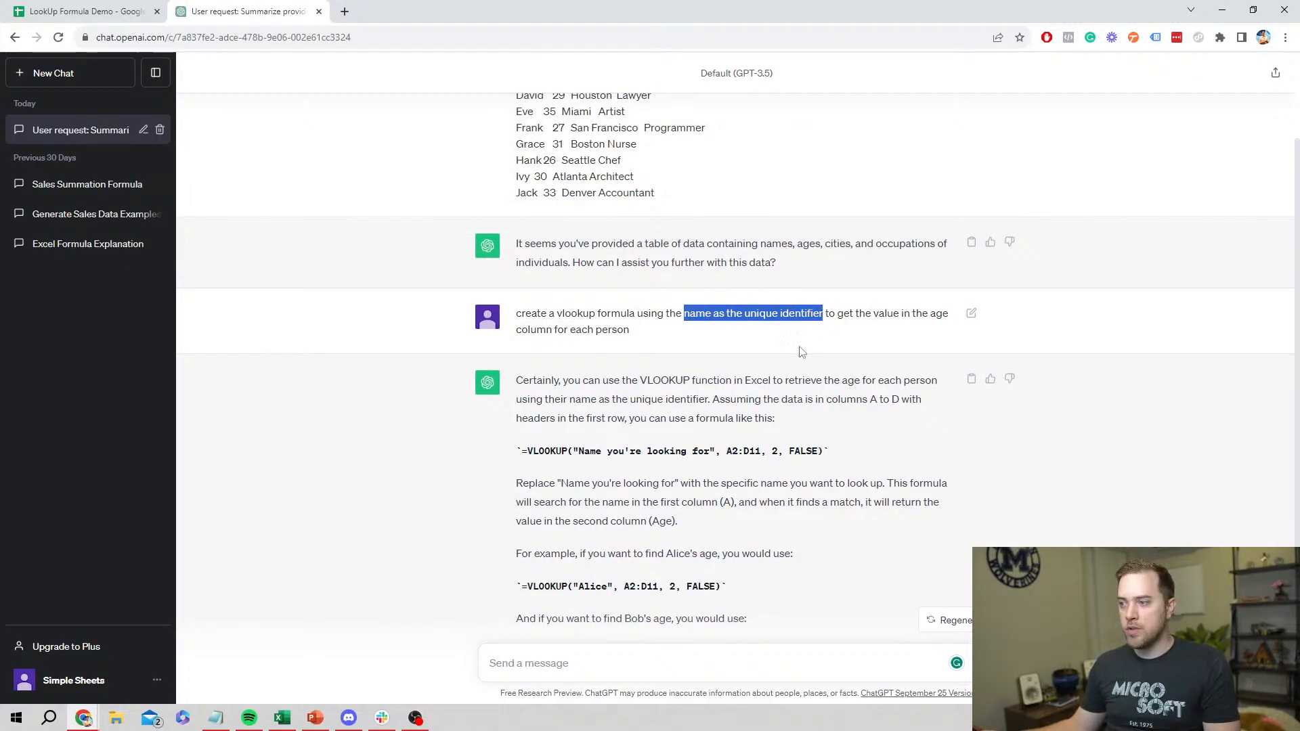
drag(873, 315, 631, 333)
scroll(543, 296, up, 2)
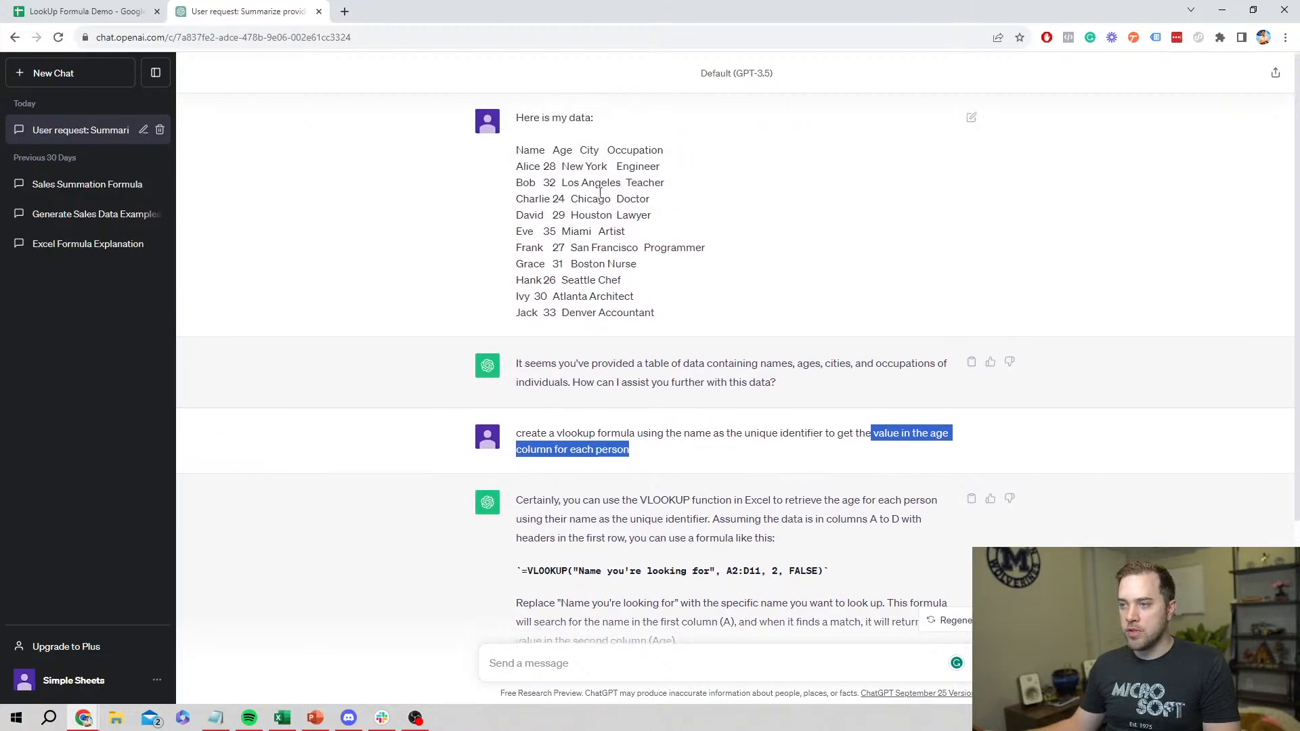
scroll(709, 514, down, 2)
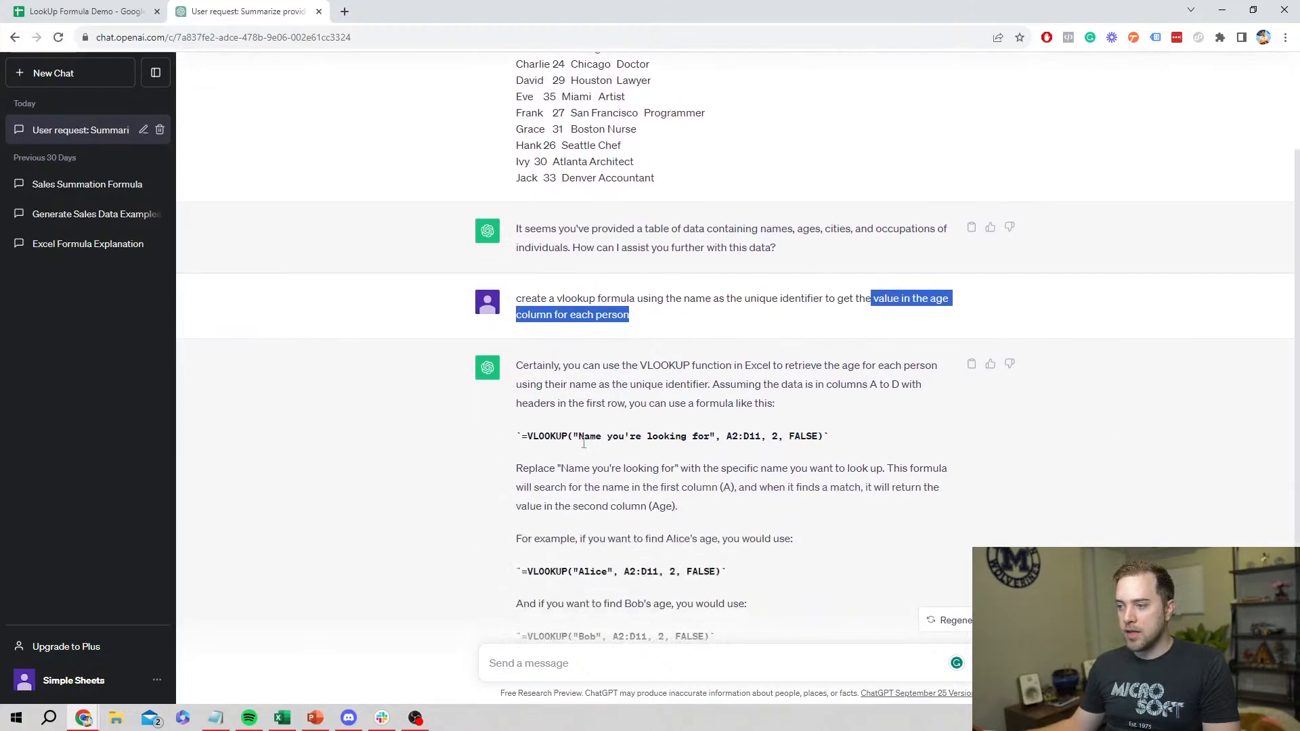
- Copy ChatGPT's general VLOOKUP formula with the "Name you're looking for" placeholder into cell C2 of the VLookup sheet
drag(520, 436, 833, 441)
click(8, 2)
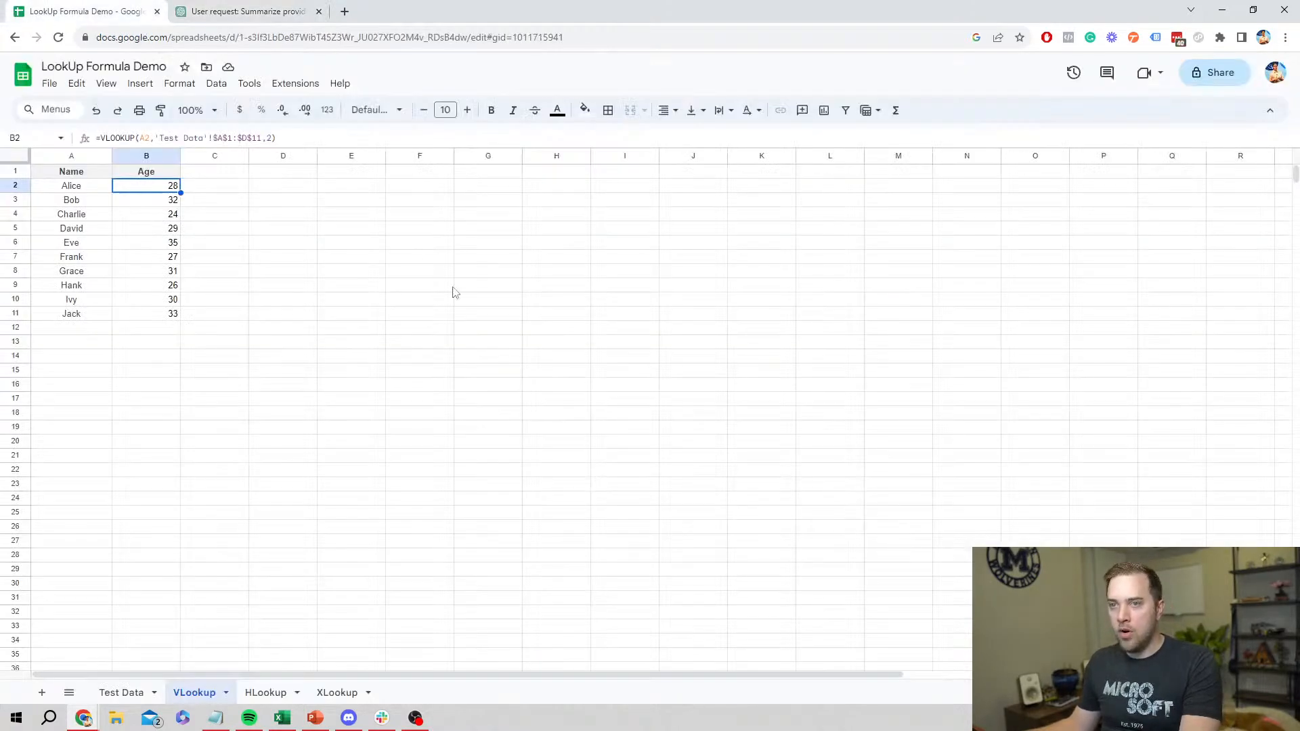
click(221, 191)
click(244, 138)
key(ctrl+v)
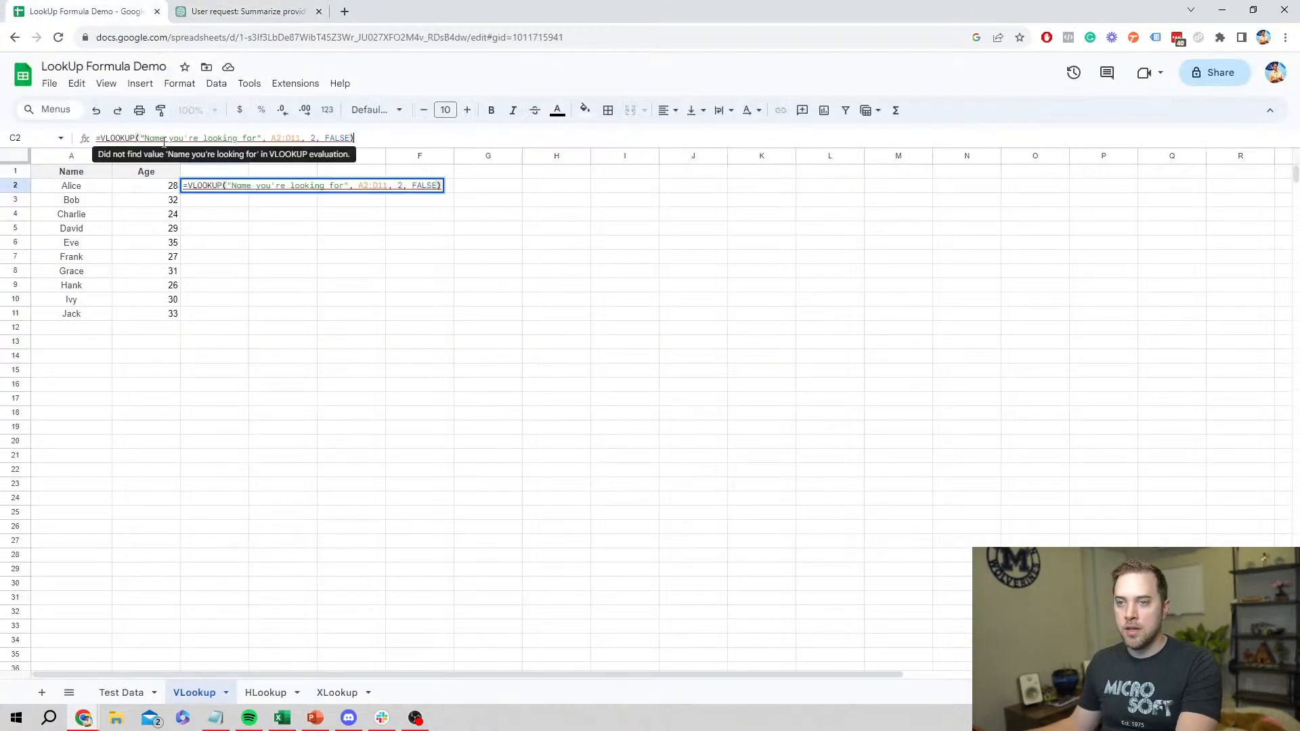
- Replace the quoted placeholder in the C2 formula with a reference to cell A2 as the lookup value
drag(147, 137, 255, 138)
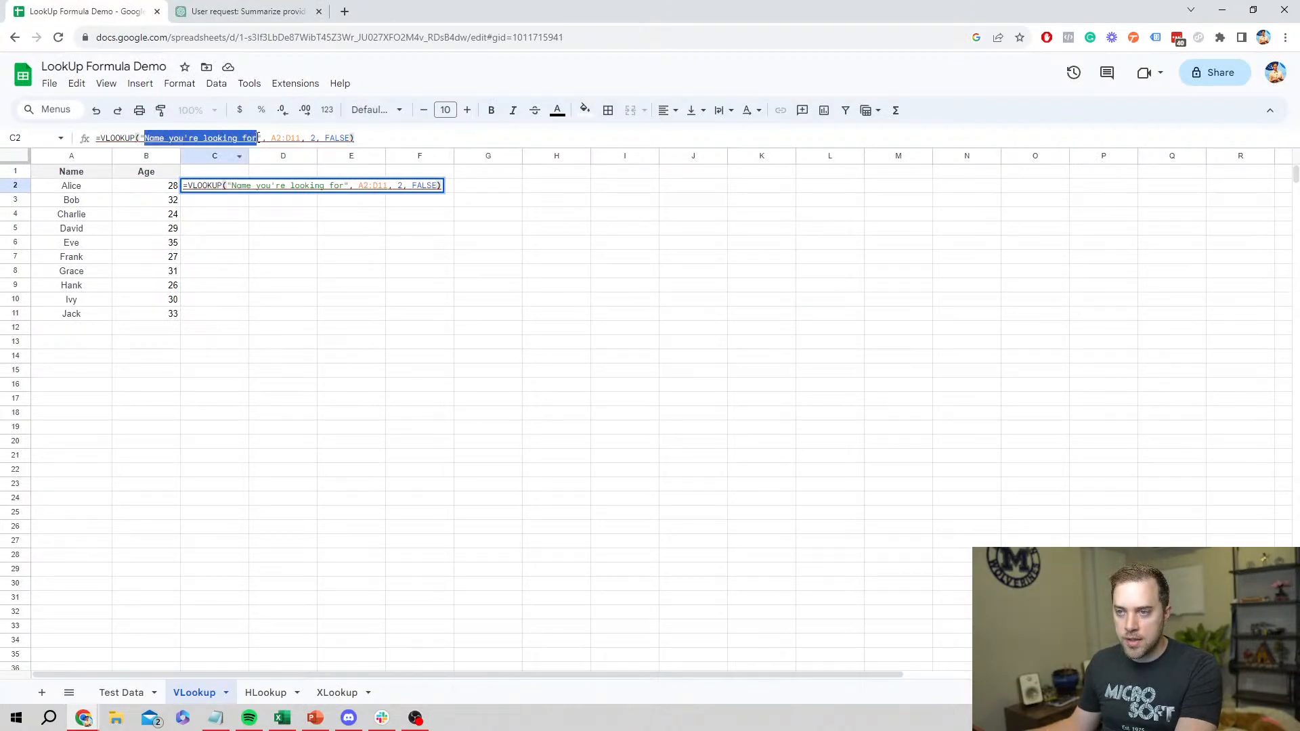
key(BackSpace)
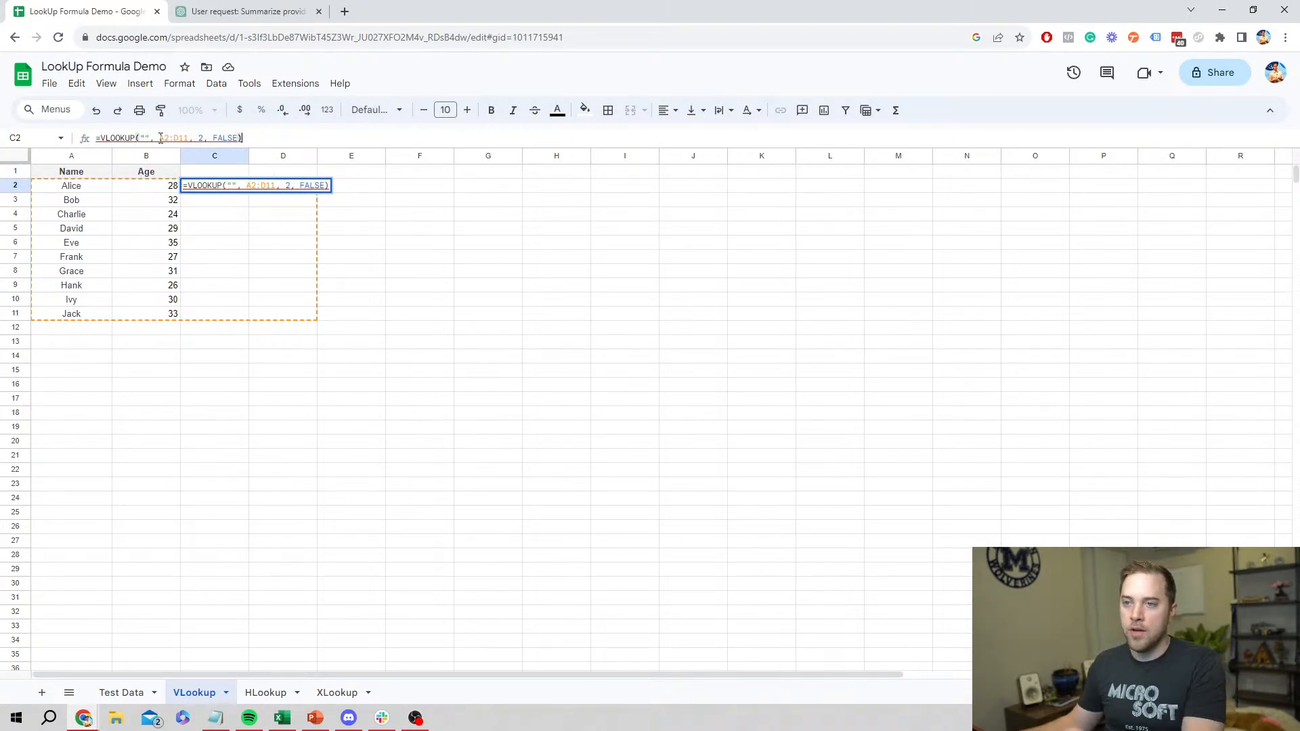
key(BackSpace)
key(Delete)
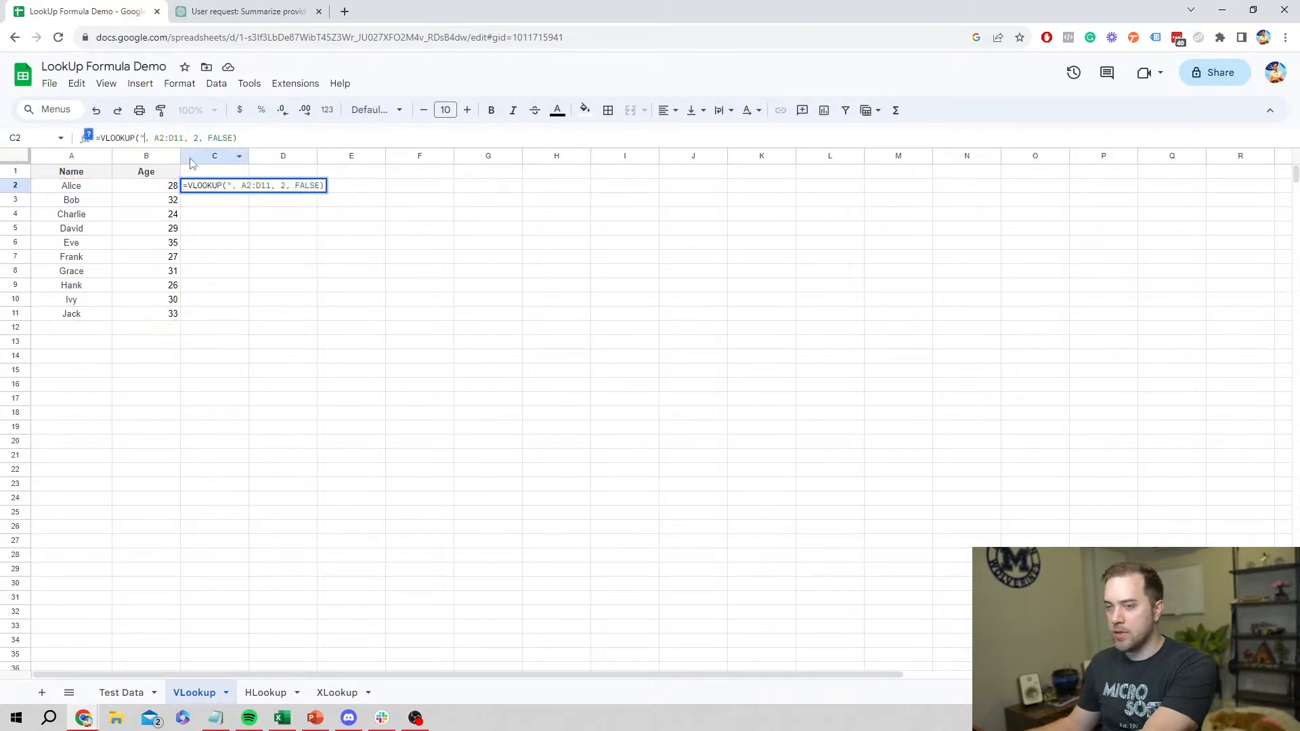
click(81, 187)
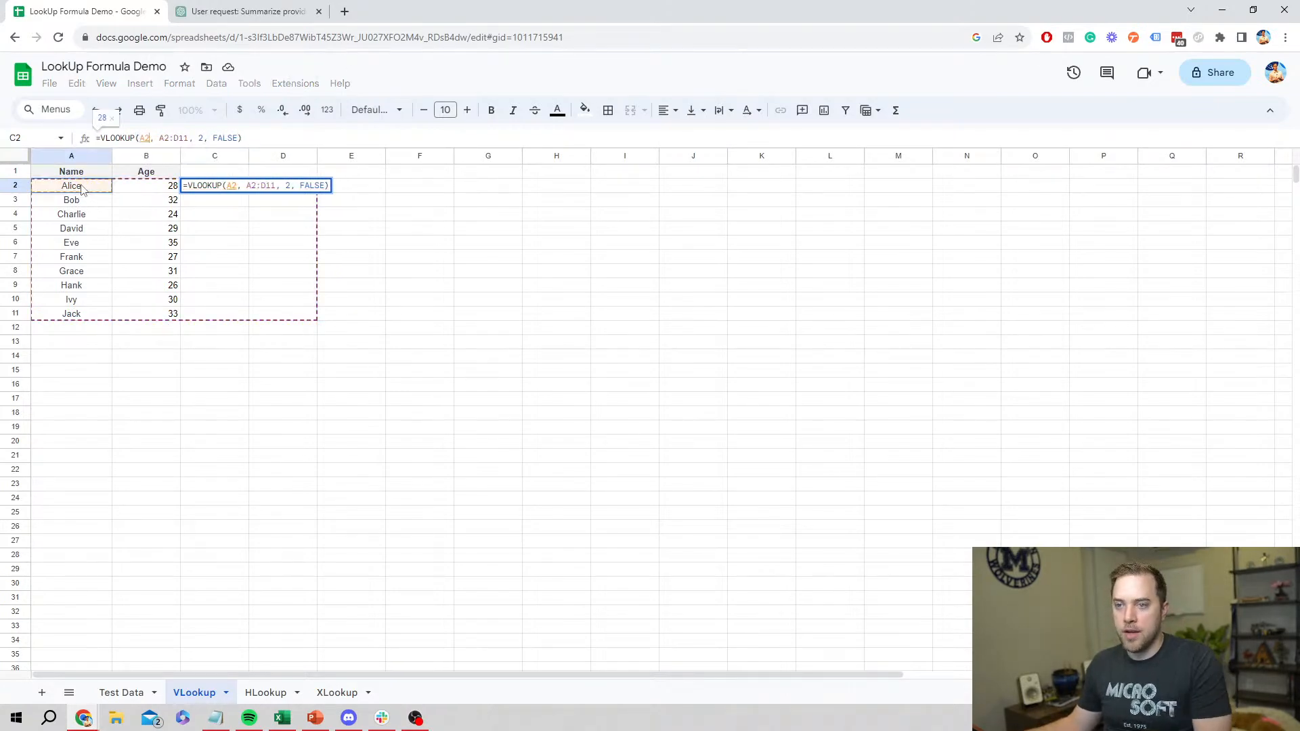
- Replace the A2 reference in the C2 VLOOKUP formula with the quoted name from cell A2 as literal text
double_click(149, 138)
double_click(145, 138)
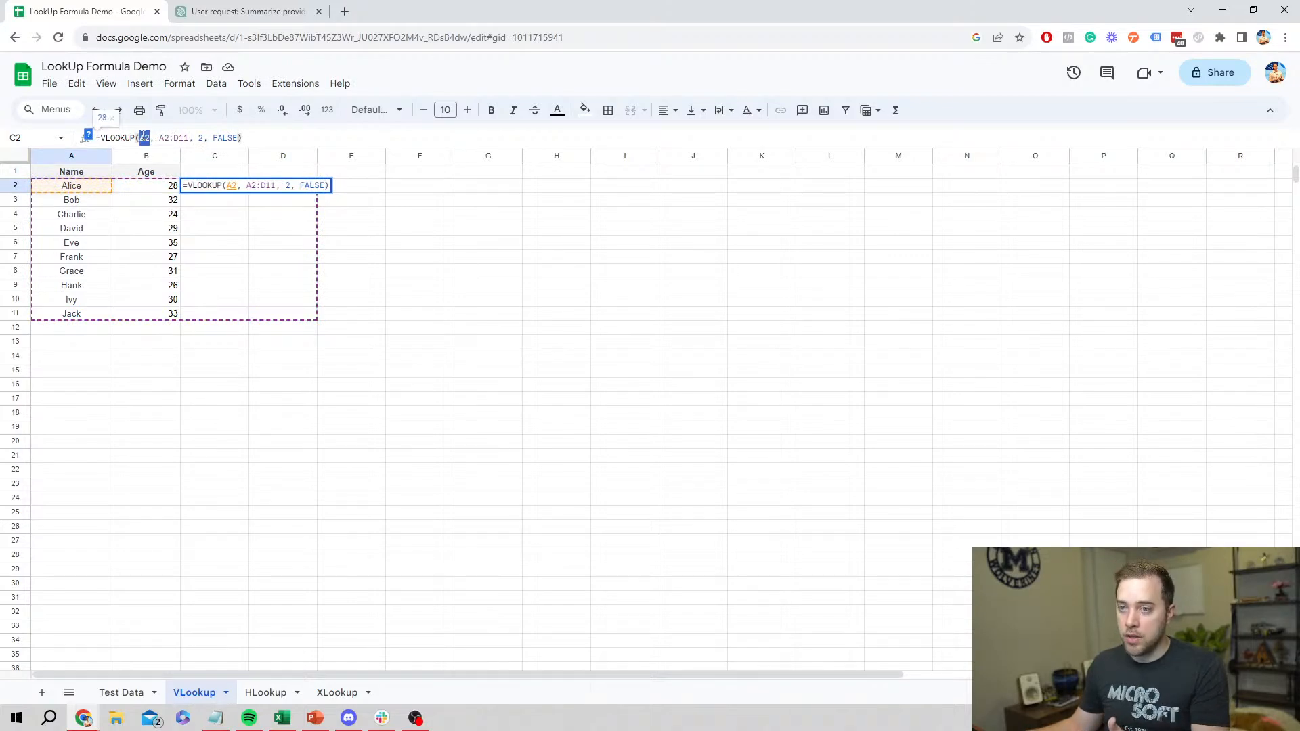
text("Aluic)
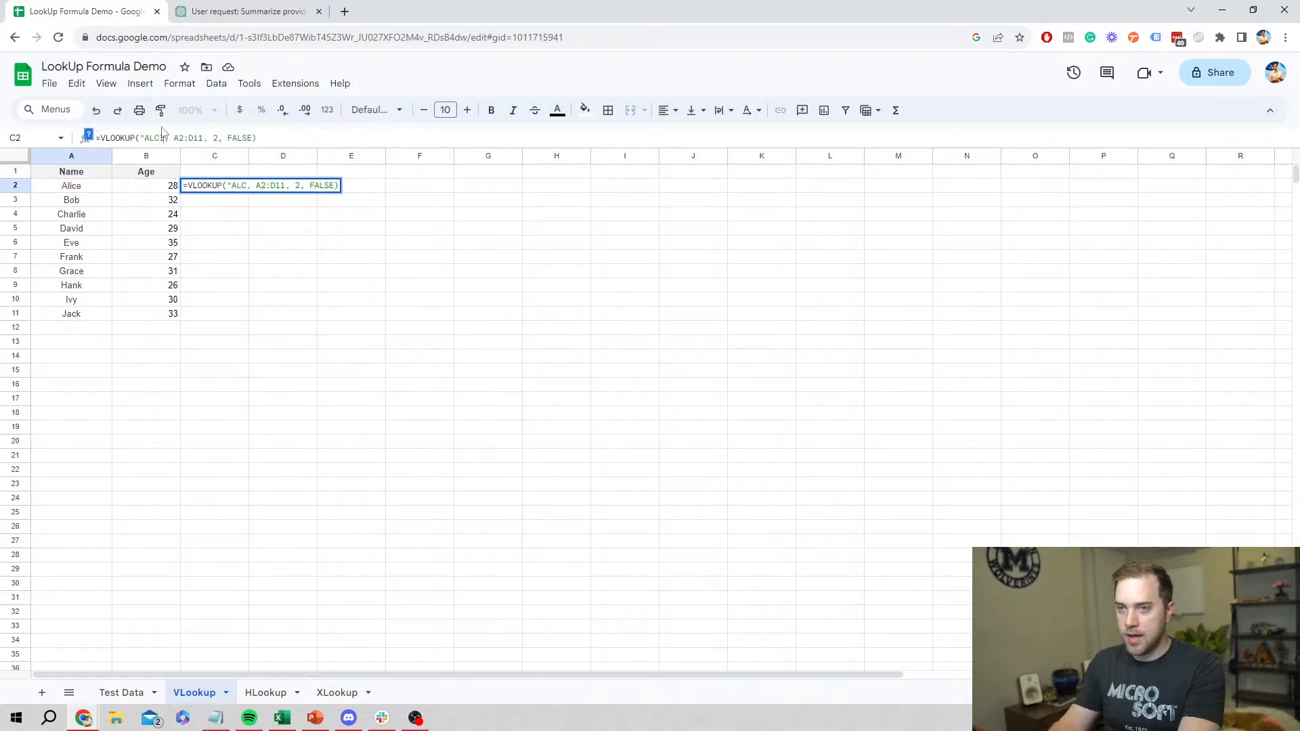
key(BackSpace)
key(BackSpace)
key(BackSpace)
text(ice")
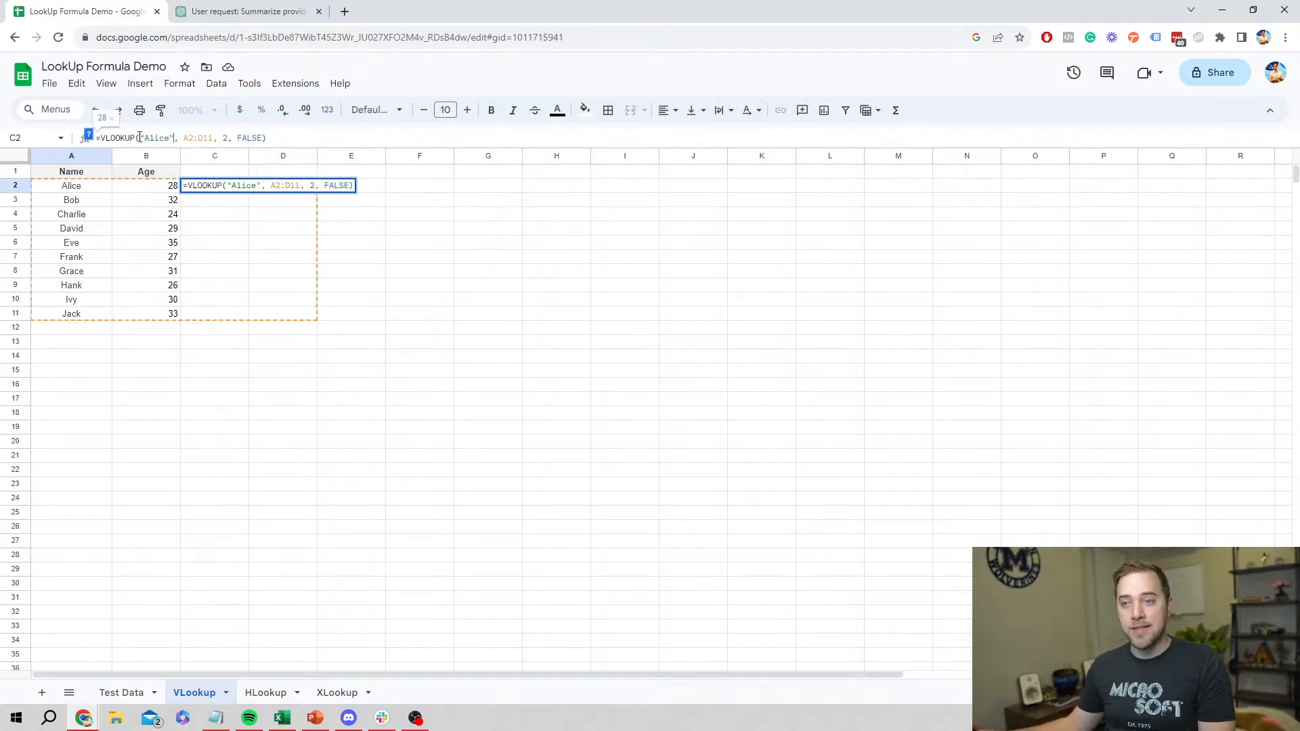
- Swap the quoted name in the C2 formula back to a reference to cell A2
drag(165, 137, 175, 137)
key(BackSpace)
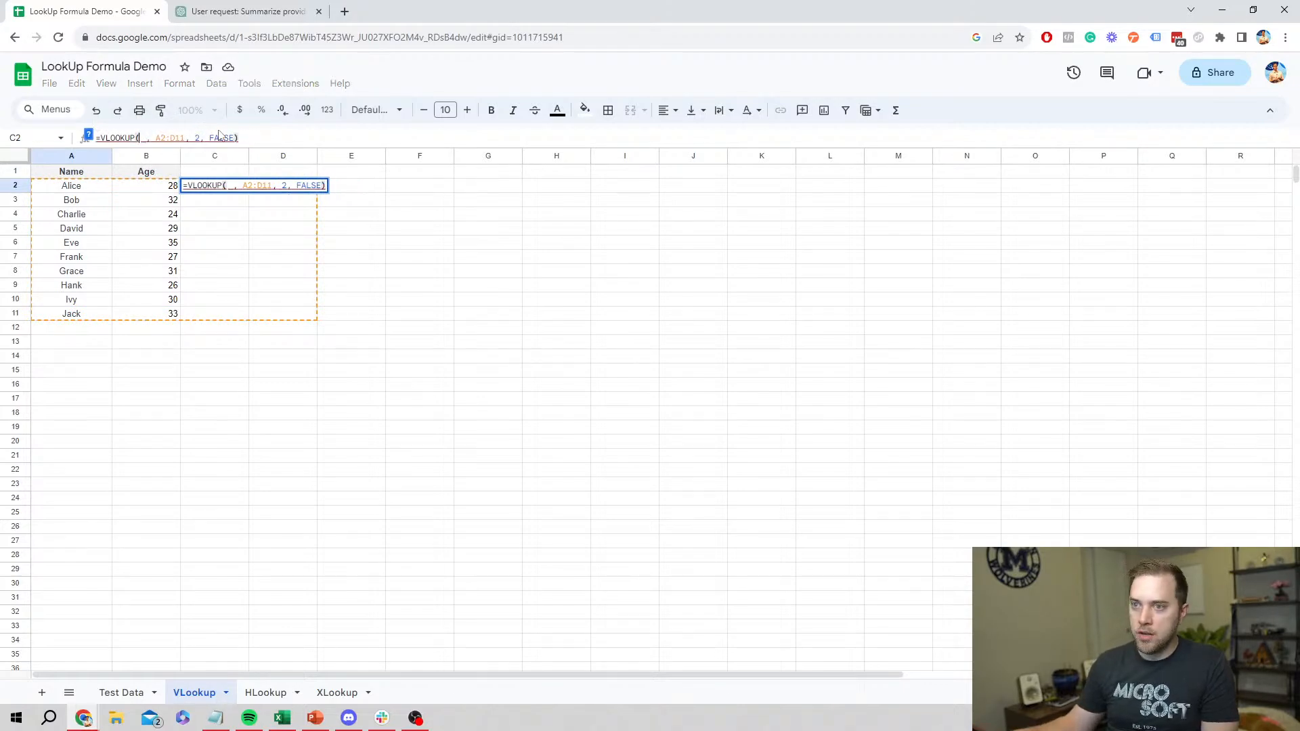
click(86, 190)
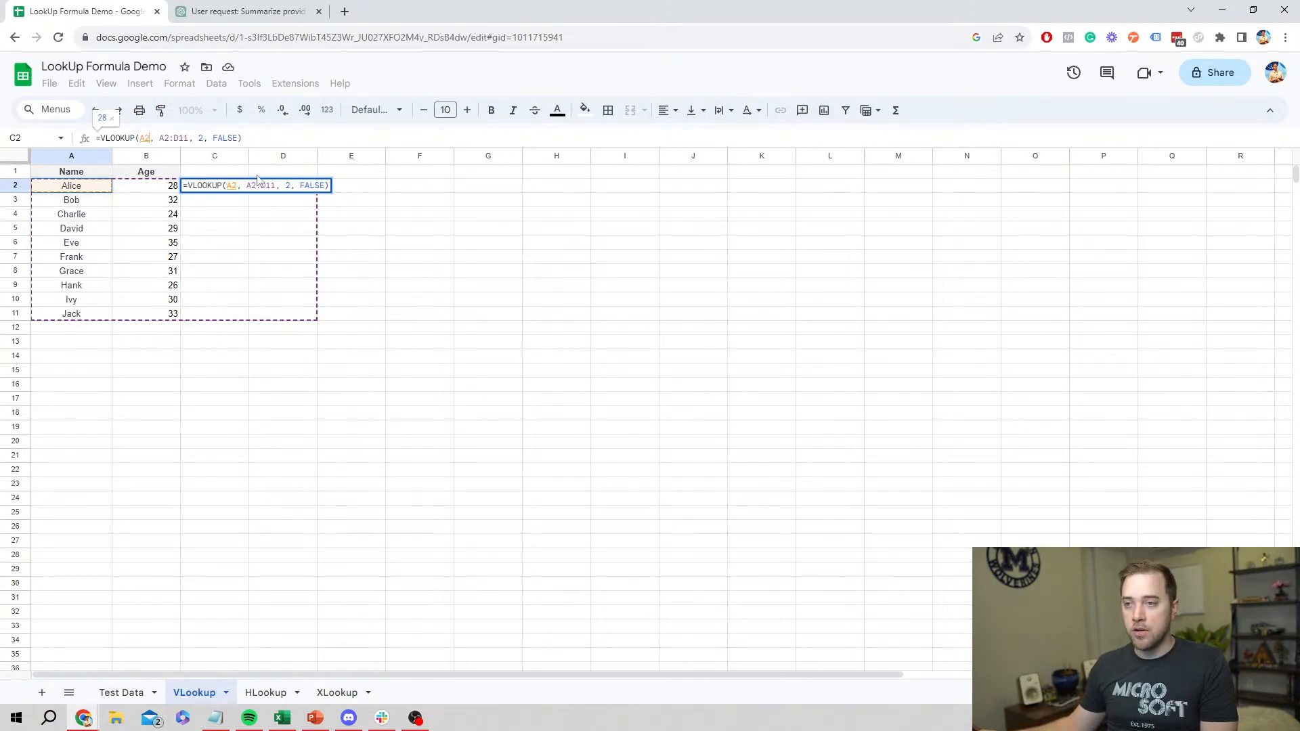
- Clear the whole test formula from cell C2 of the VLookup sheet
click(405, 209)
click(245, 203)
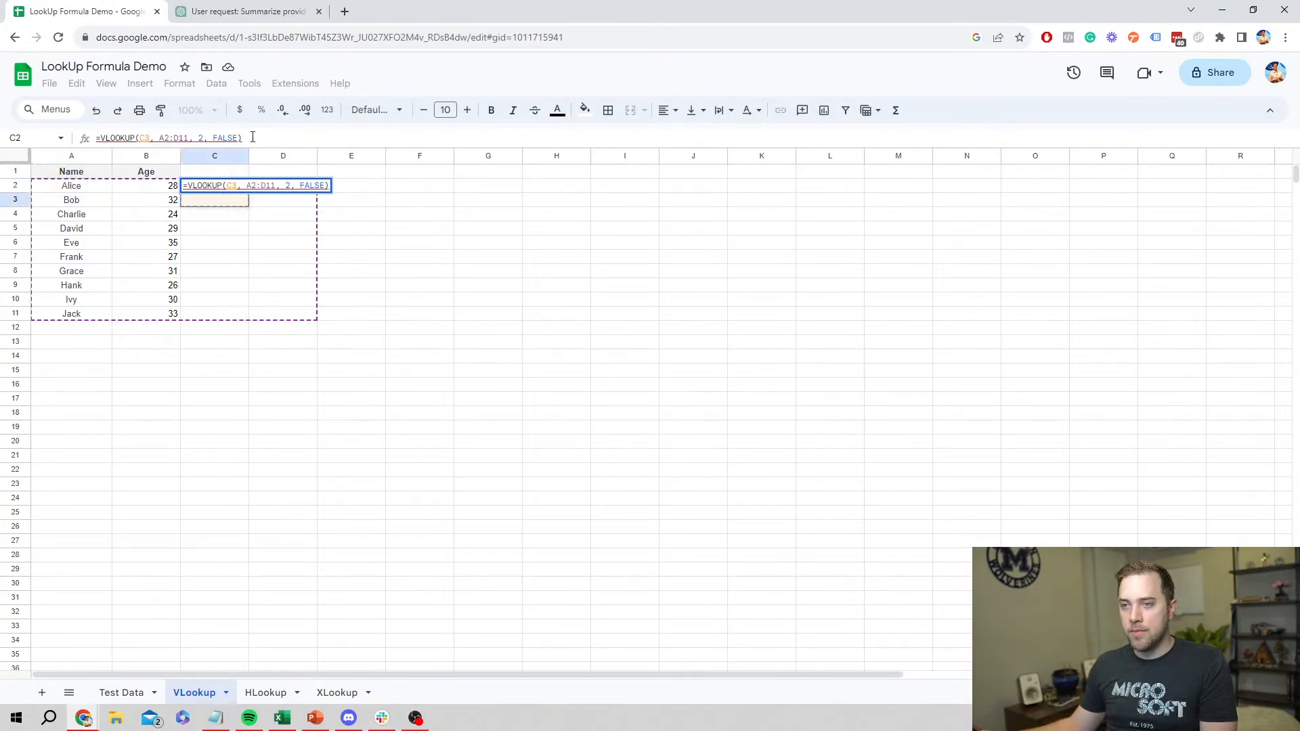
key(ctrl+a)
key(BackSpace)
key(Return)
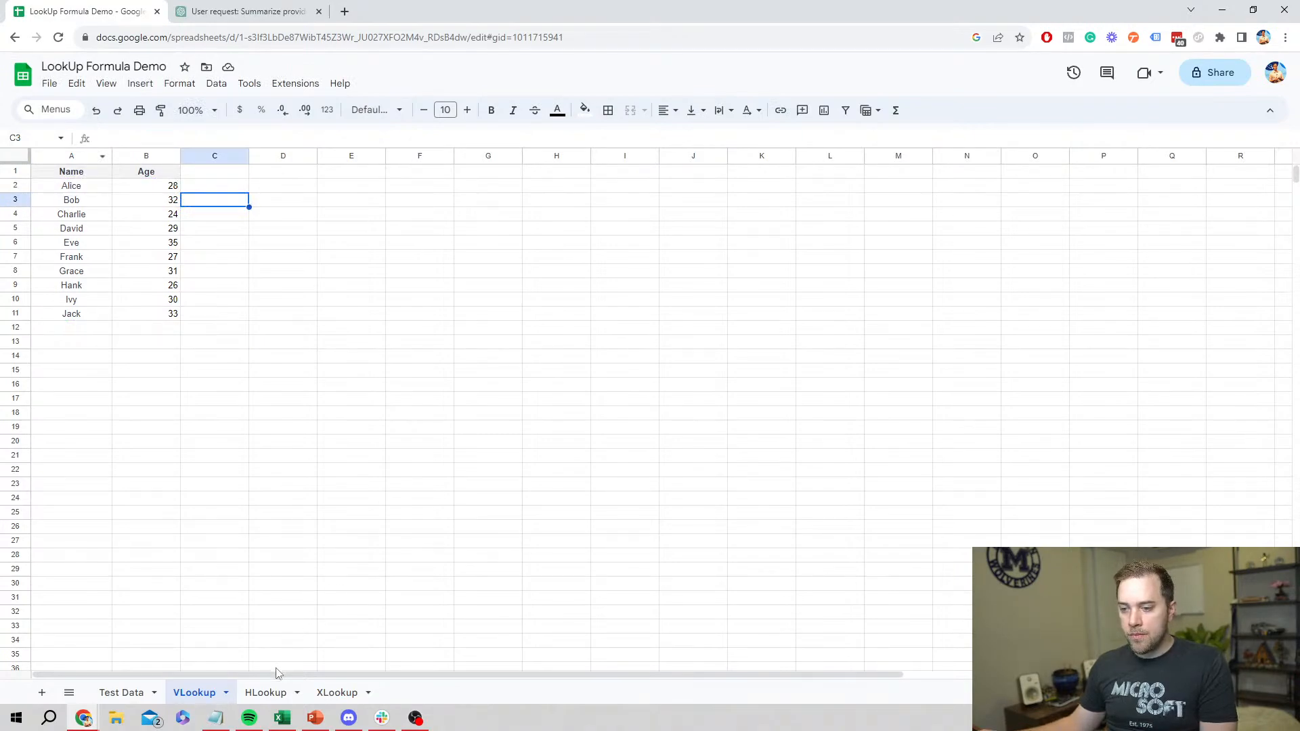
- Review the HLOOKUP syntax help from a trial formula in B2 of the HLookup sheet and discard the formula
click(265, 692)
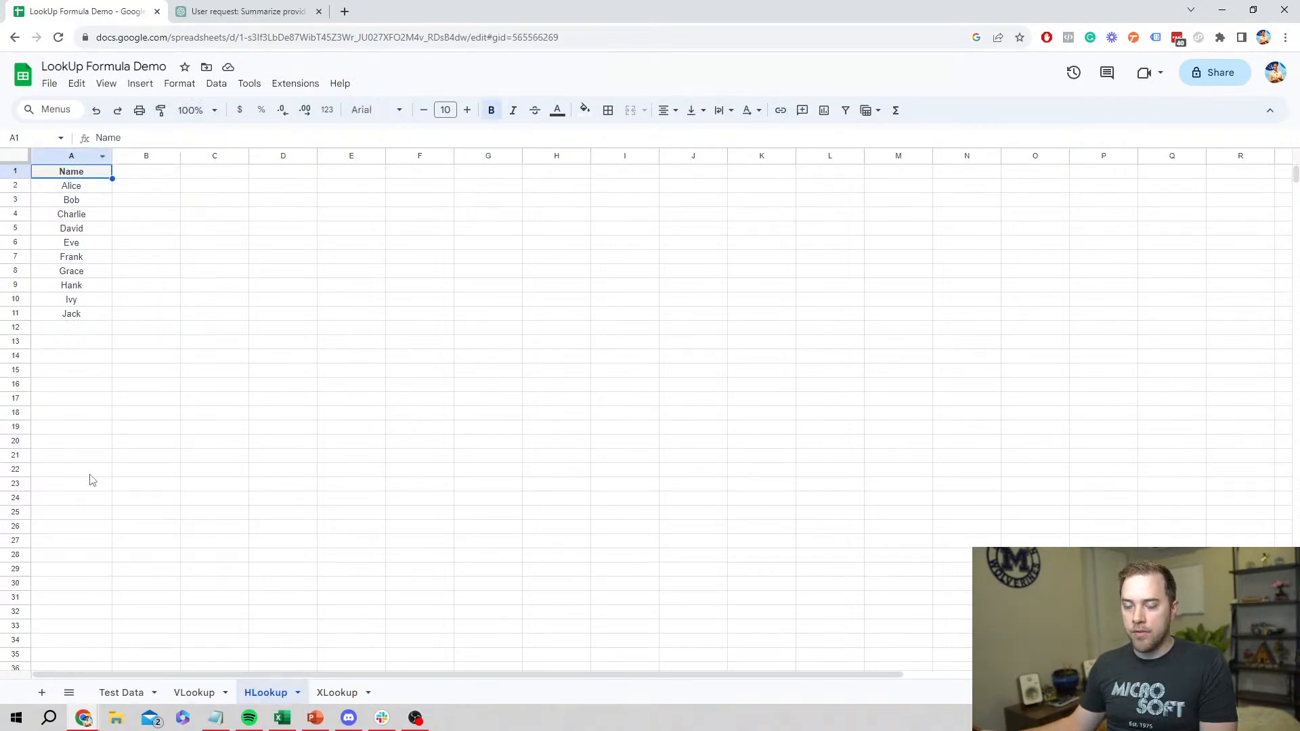
click(143, 194)
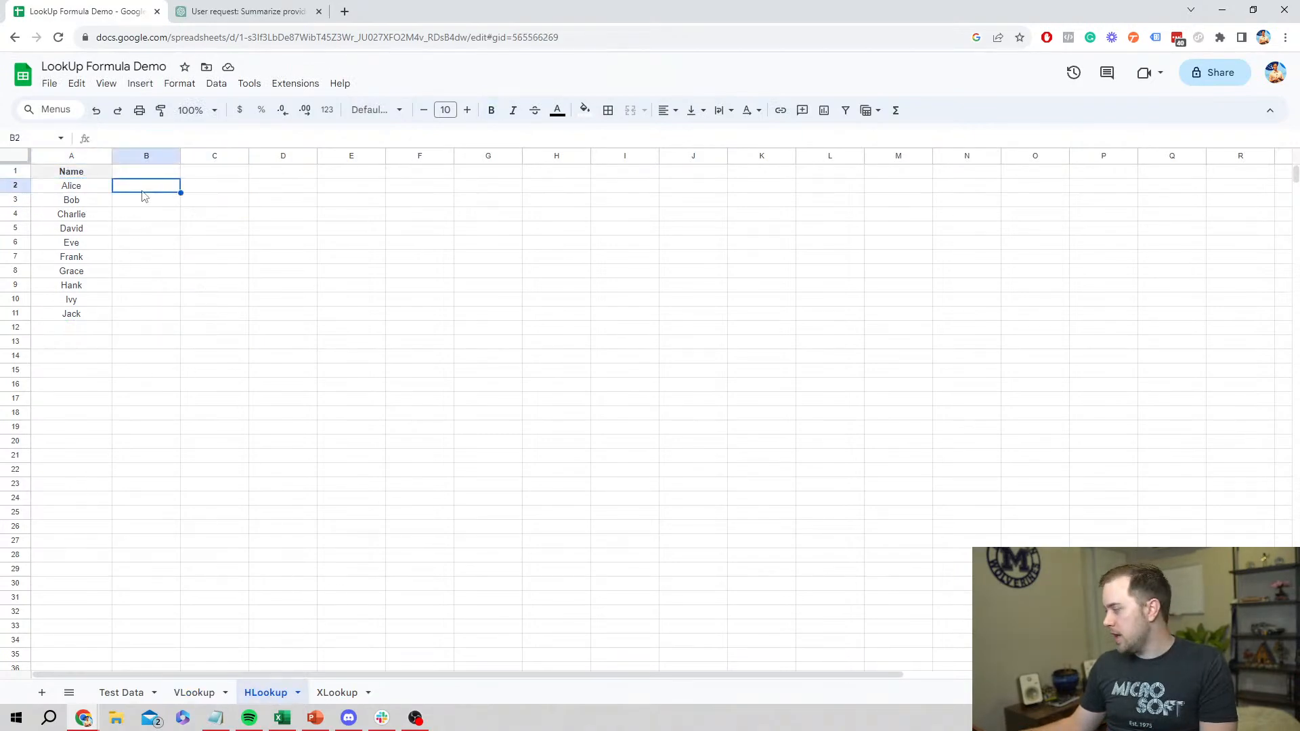
text(=H1)
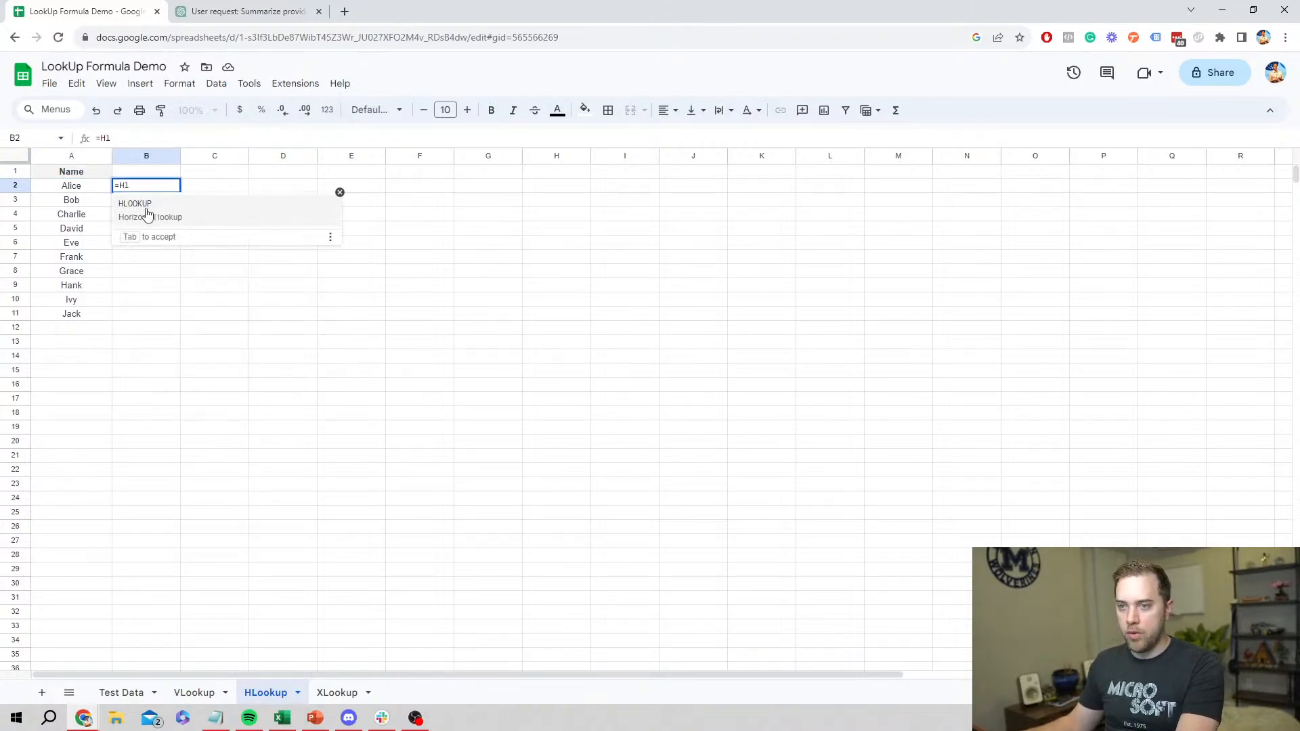
click(148, 214)
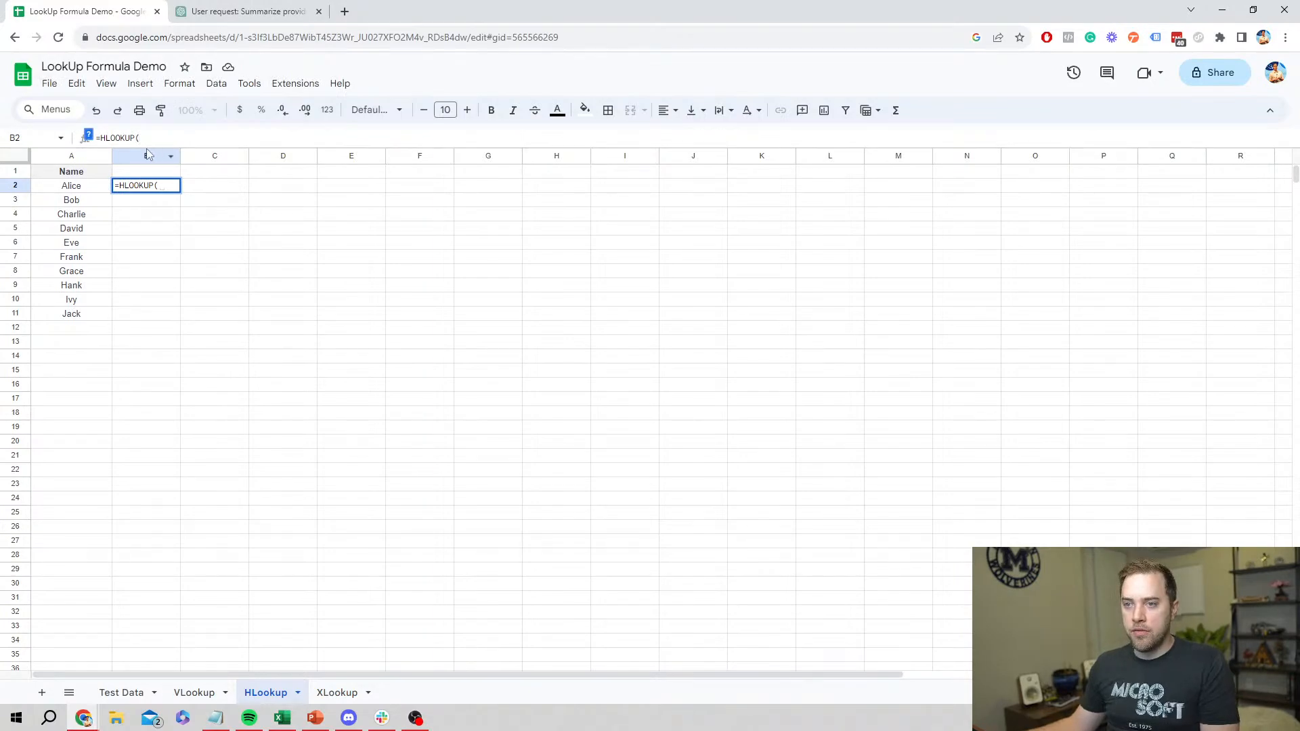
click(90, 138)
scroll(212, 204, up, 3)
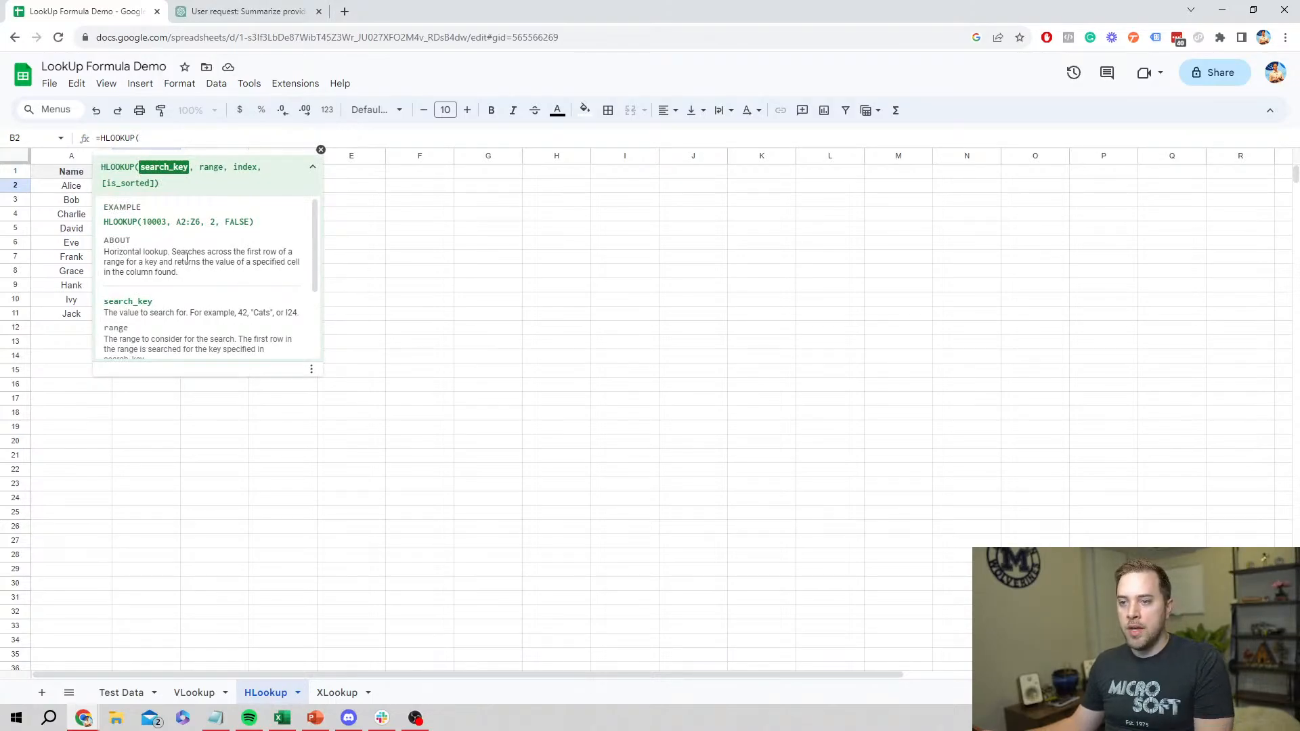
click(321, 149)
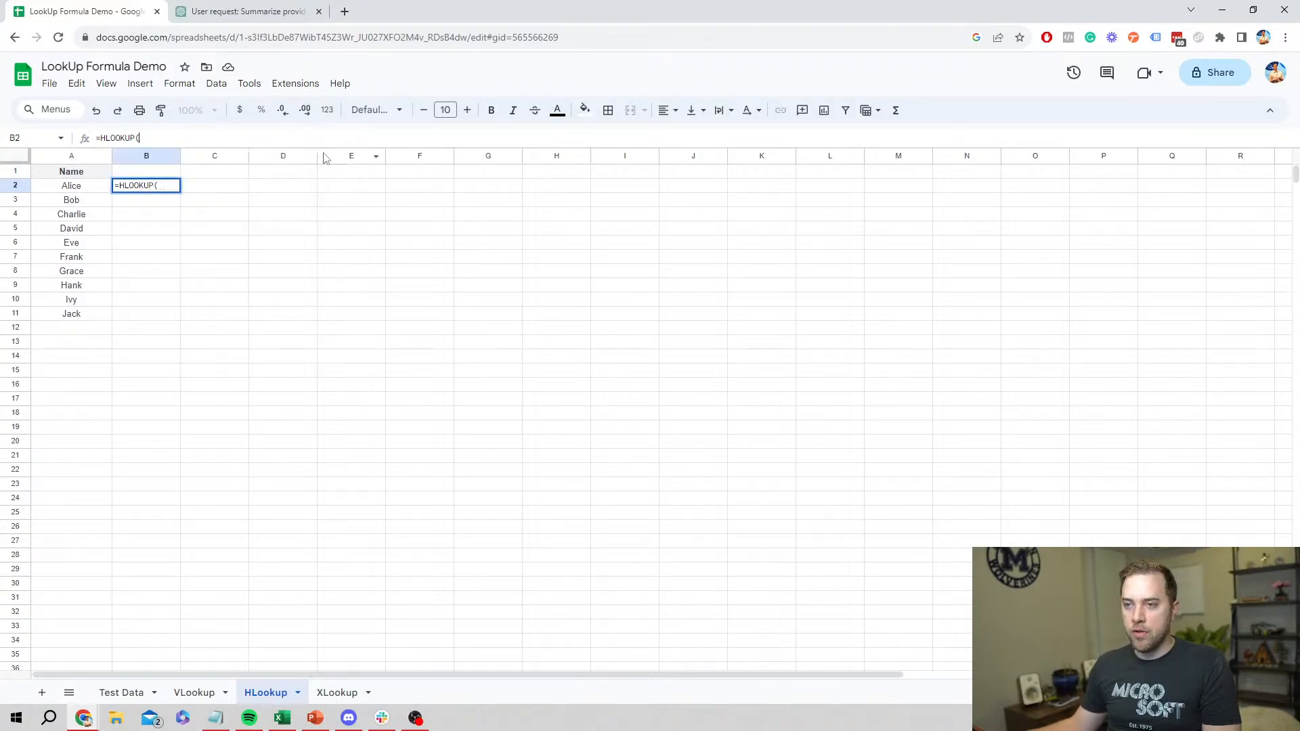
triple_click(149, 140)
key(BackSpace)
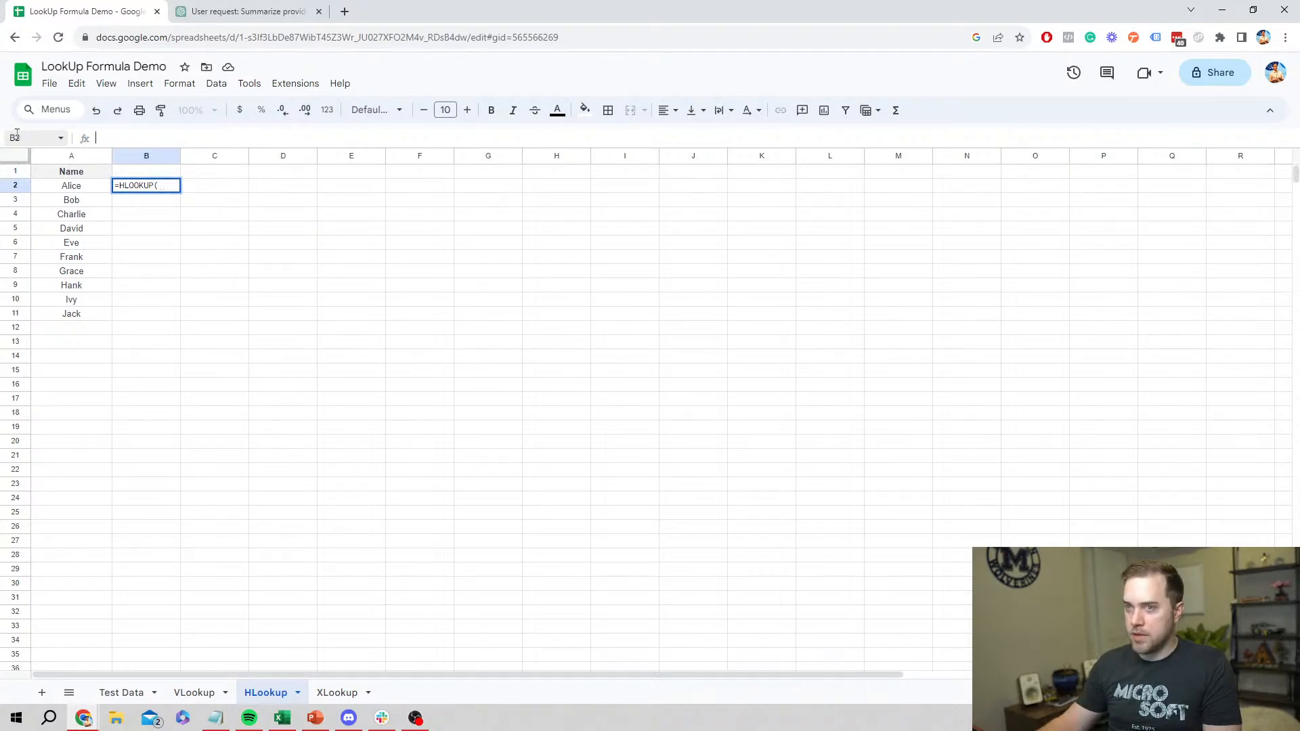
key(Return)
- Highlight columns A to F and rows 1 to 11 of the HLookup sheet to compare the column and row lookup directions
drag(64, 159, 415, 163)
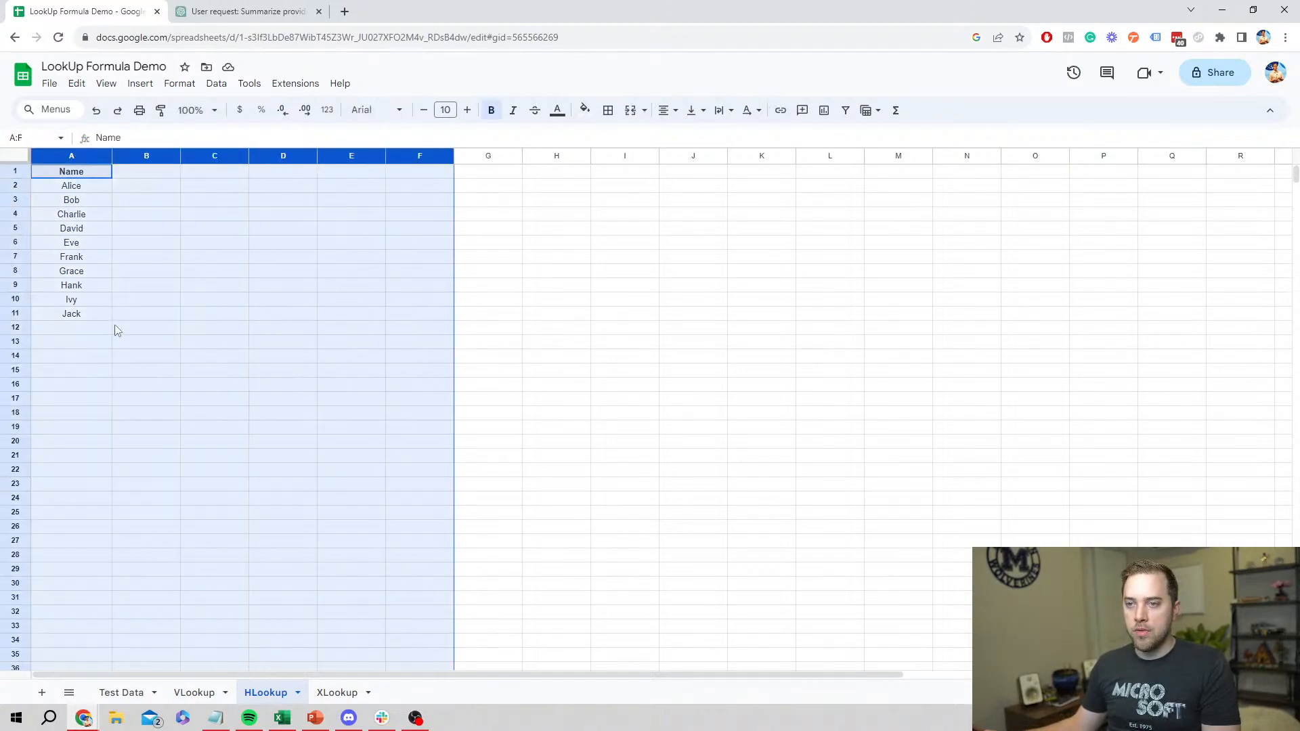
click(185, 242)
click(14, 171)
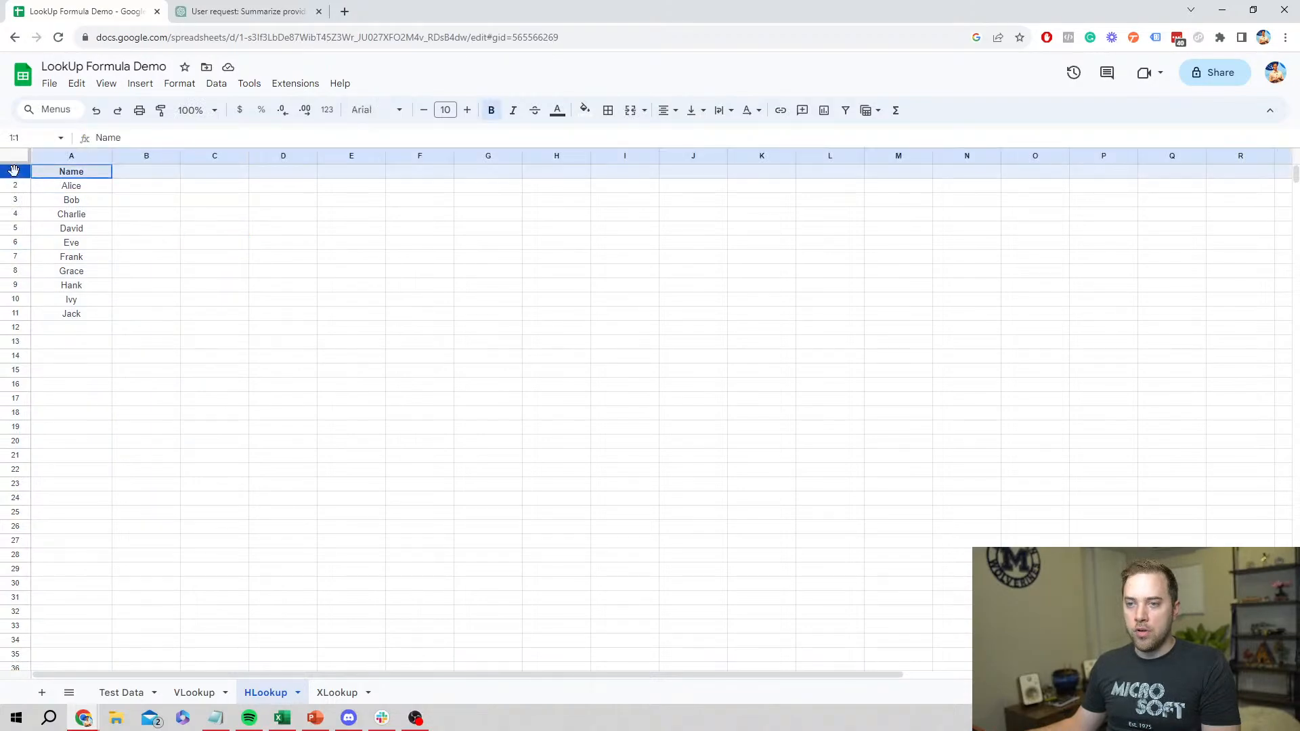
click(67, 157)
click(283, 257)
drag(11, 175, 15, 313)
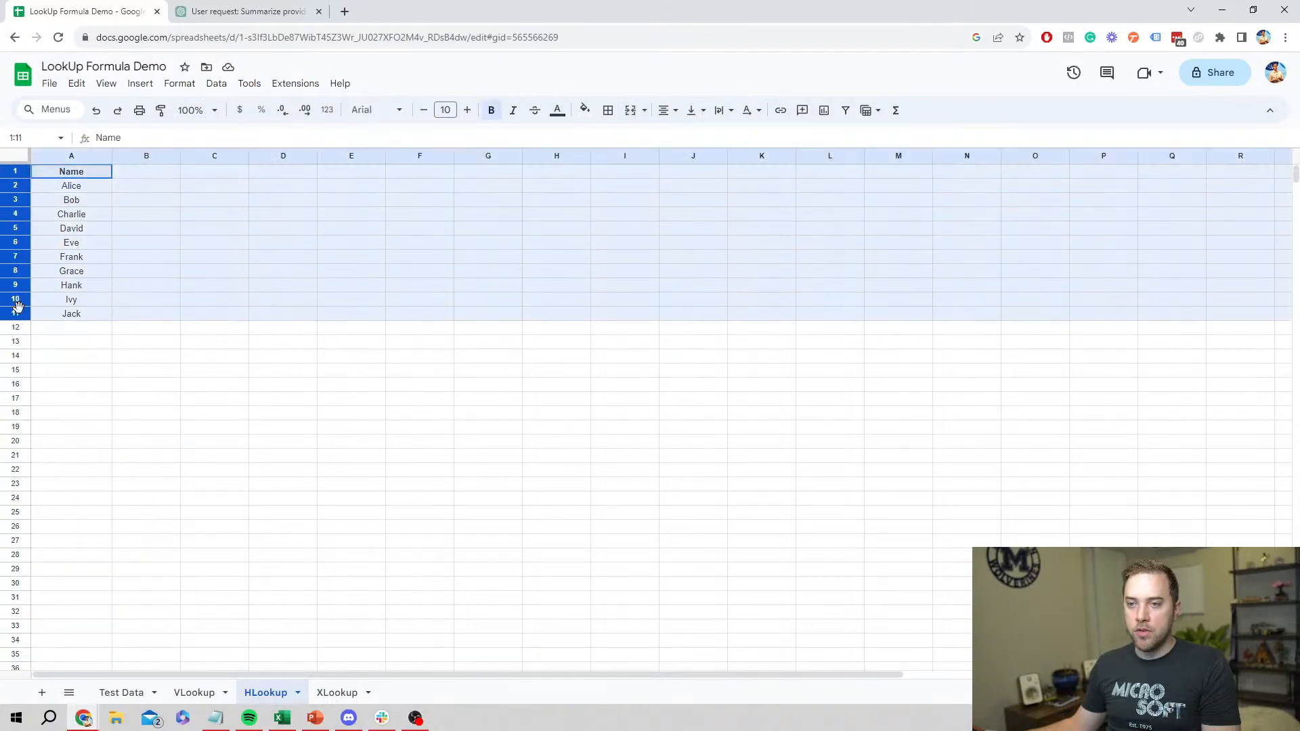
click(214, 242)
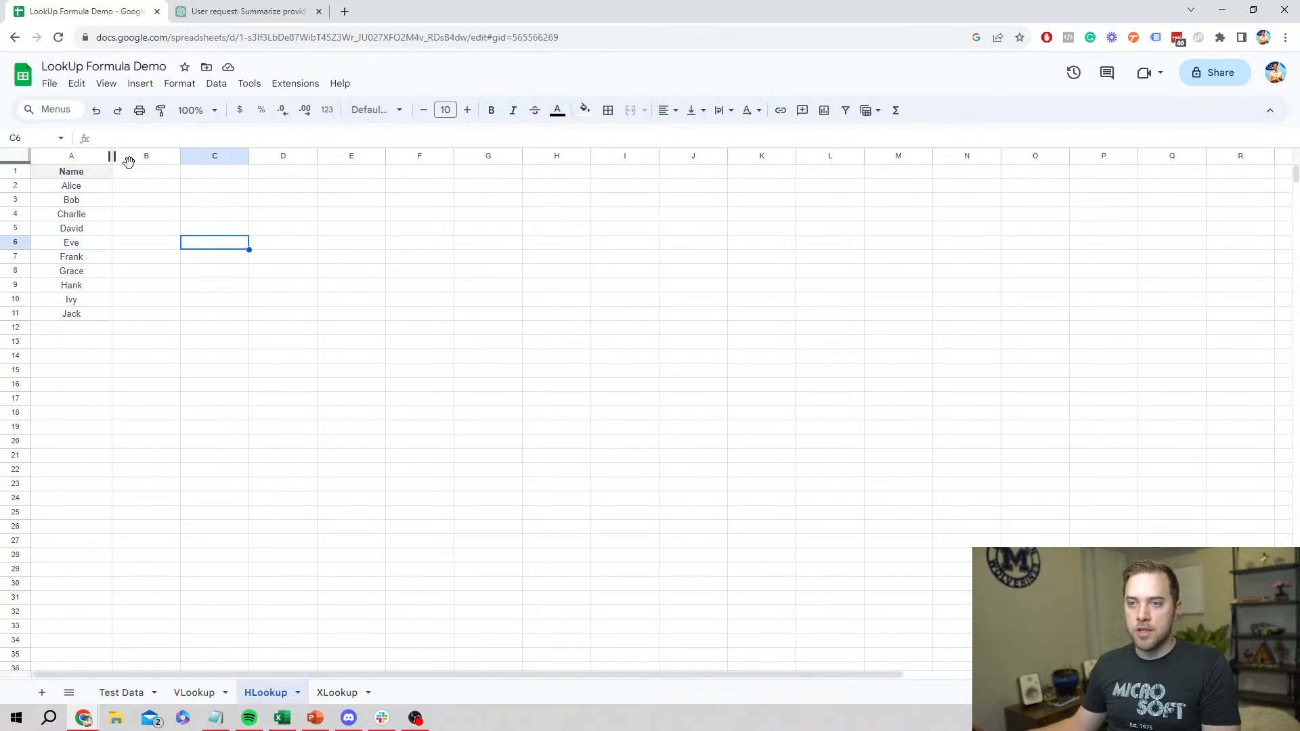
click(149, 174)
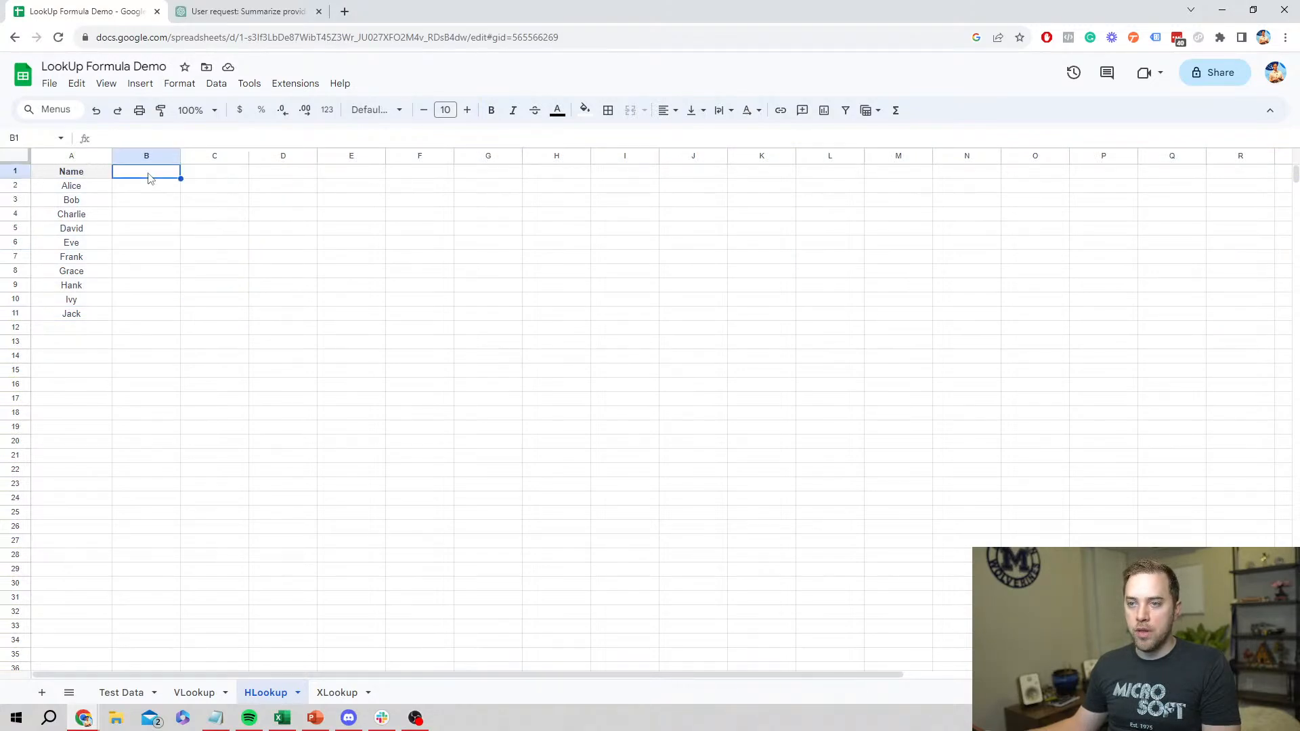
- Start an HLOOKUP formula in cell B2 with the Name header in A1 as its search key
click(157, 190)
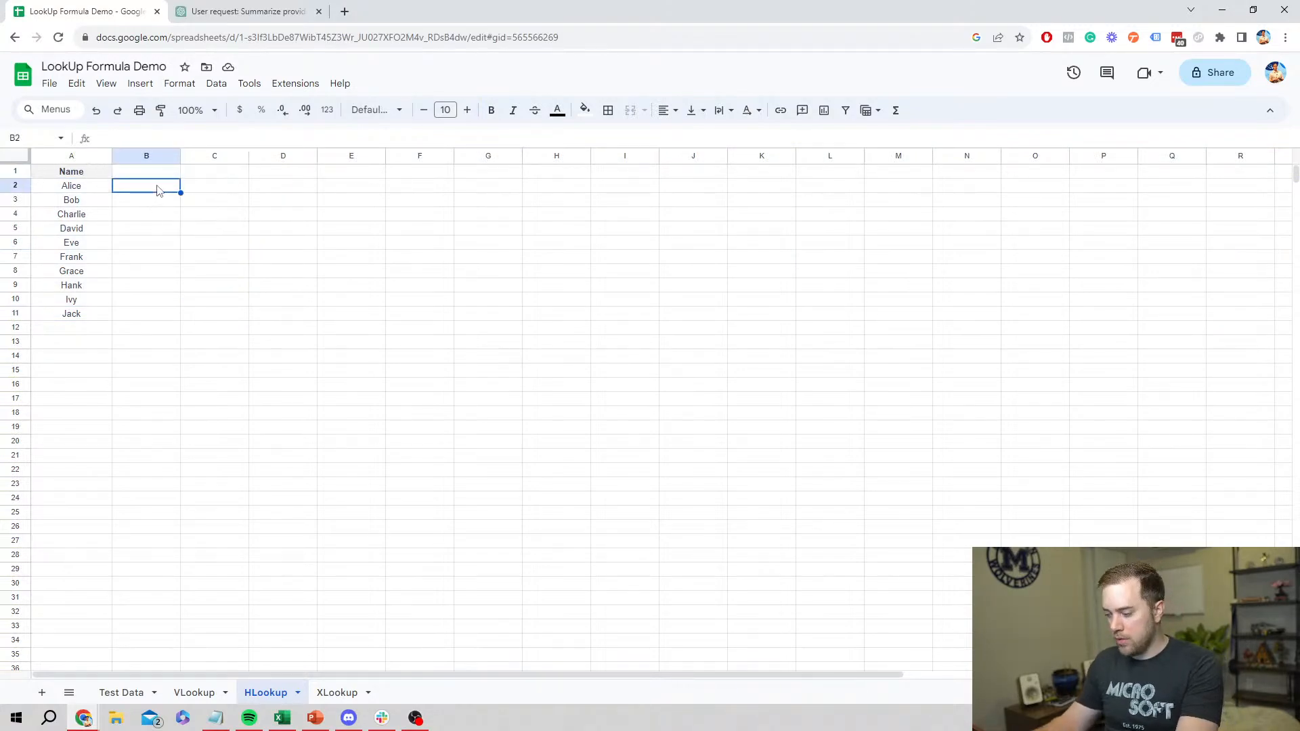
text(=HLO)
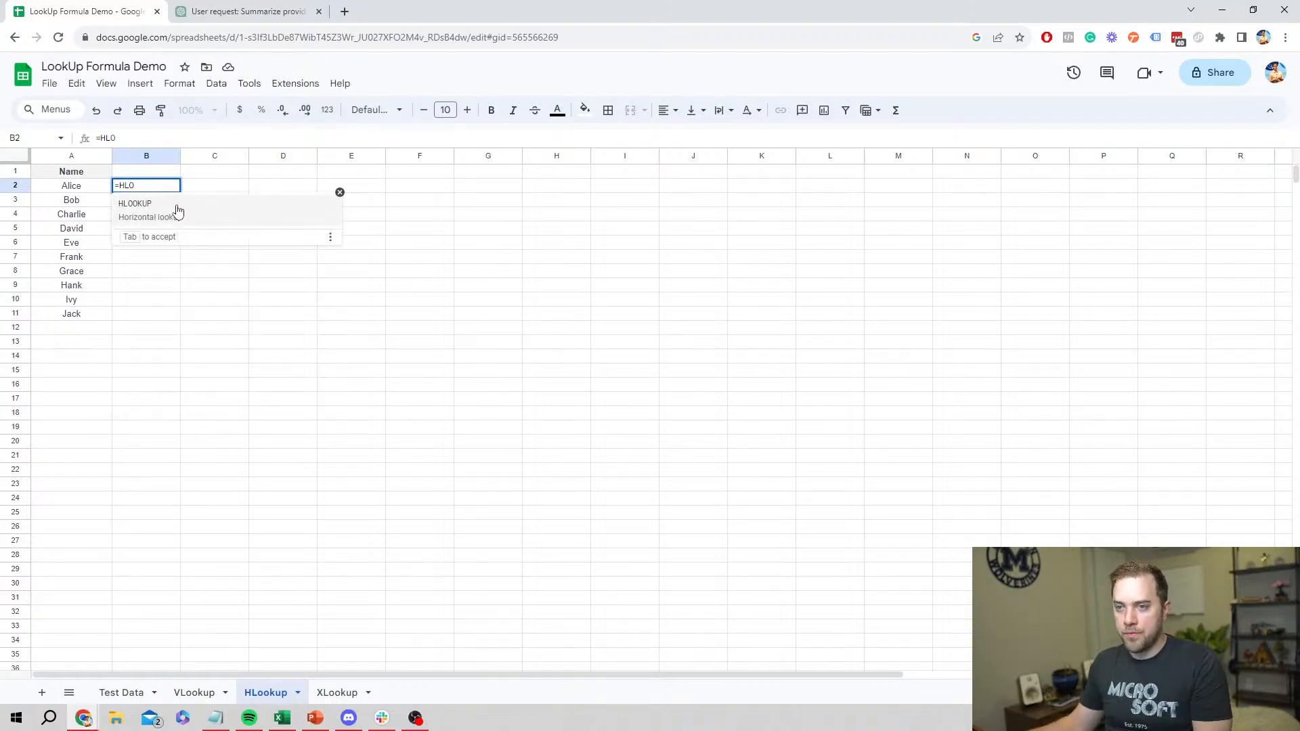
key(Tab)
click(107, 186)
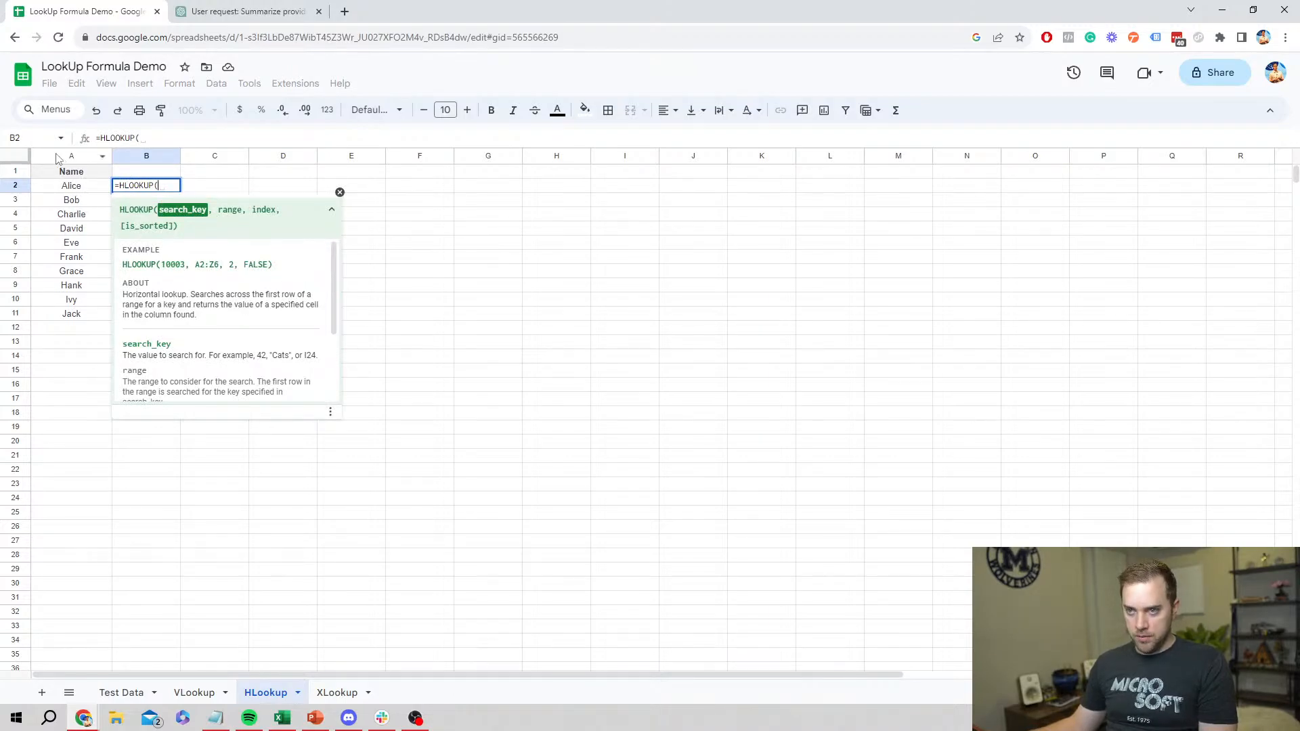
click(71, 172)
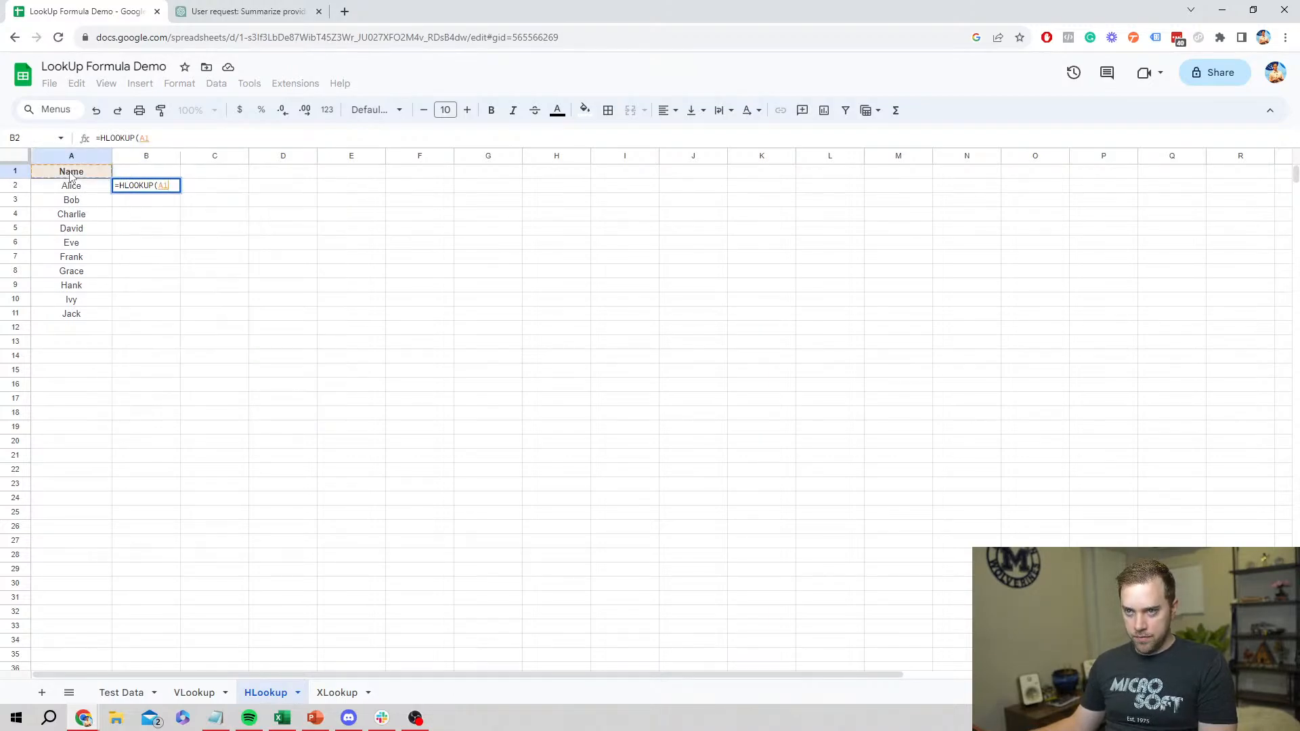
click(171, 138)
text(,)
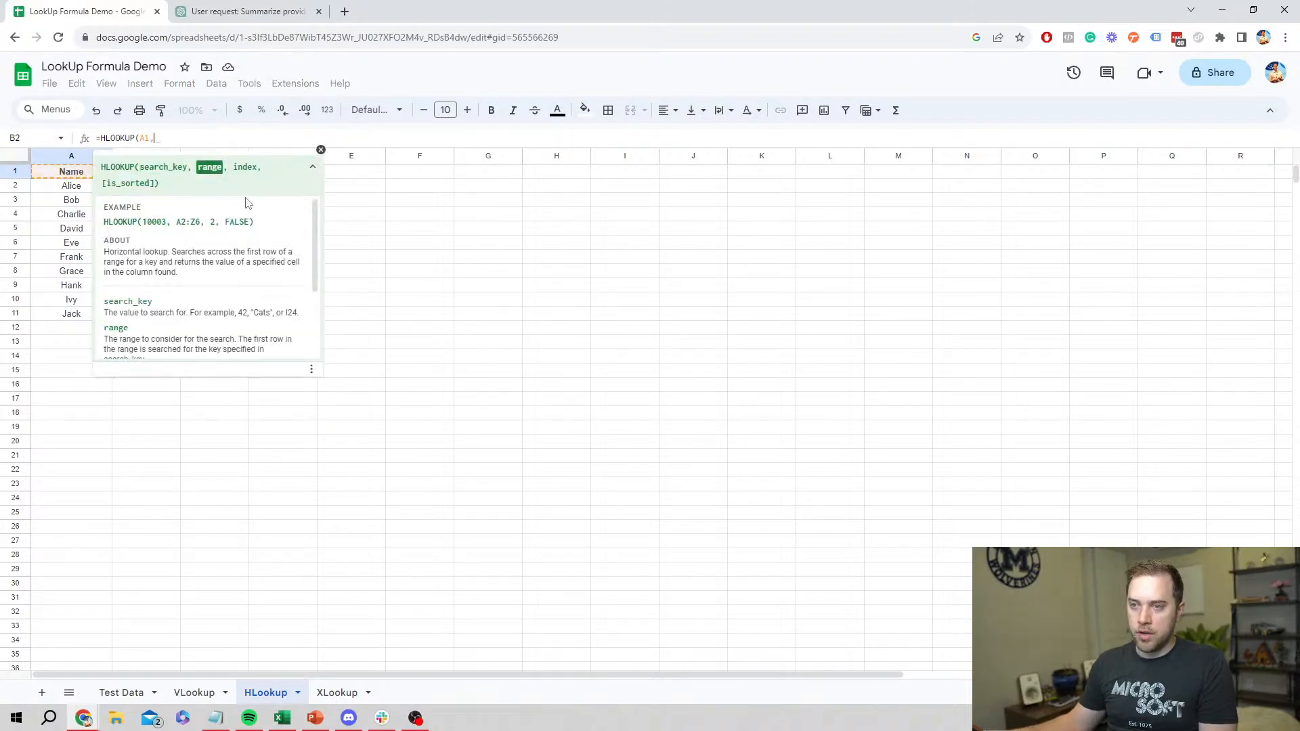
- Complete the HLOOKUP formula with the Test Data range A1:D11 and row index 2, leaving out the is_sorted argument
click(137, 702)
drag(71, 171, 317, 313)
text(,)
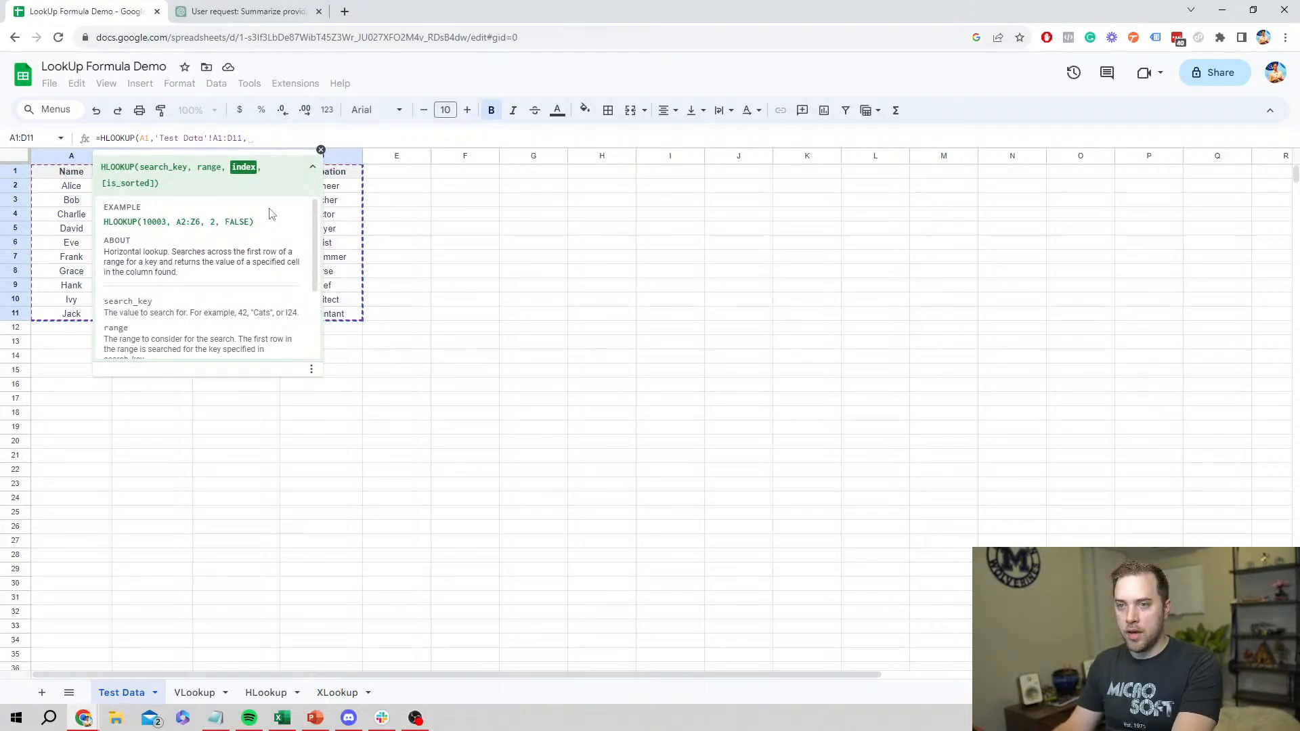
text(2))
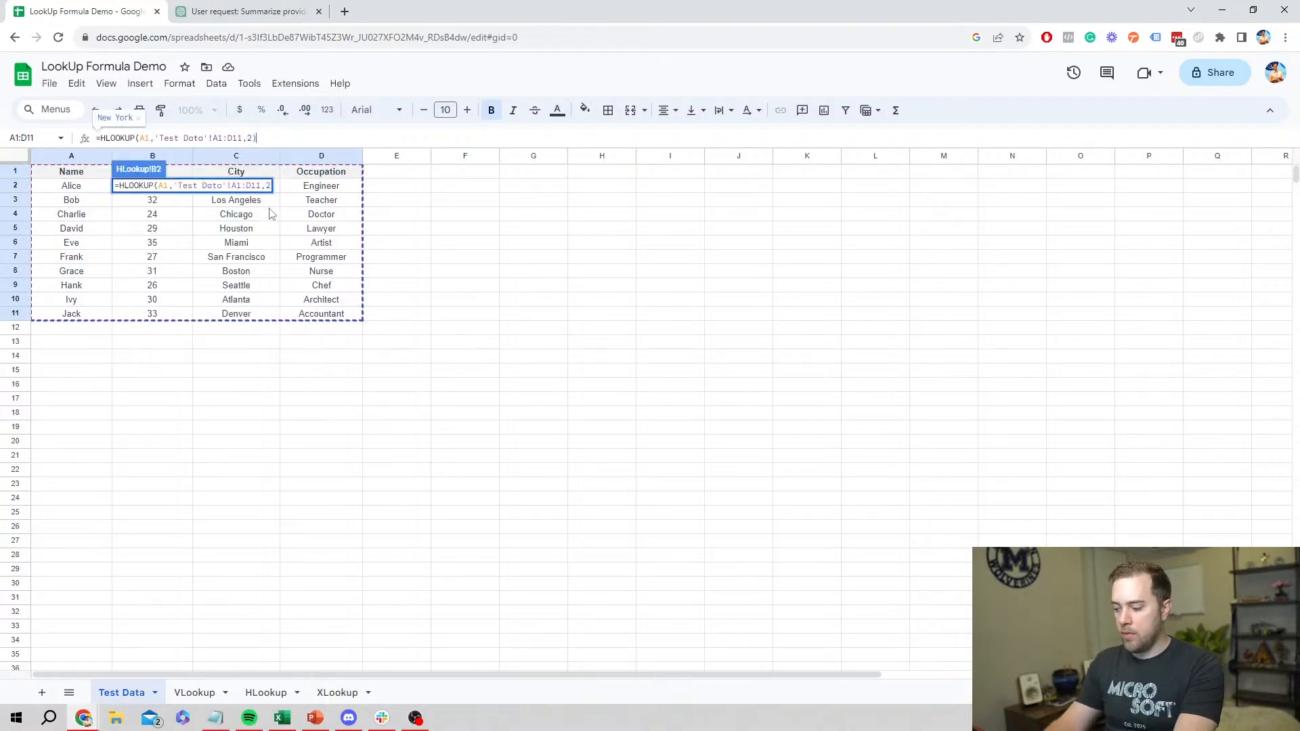
key(Return)
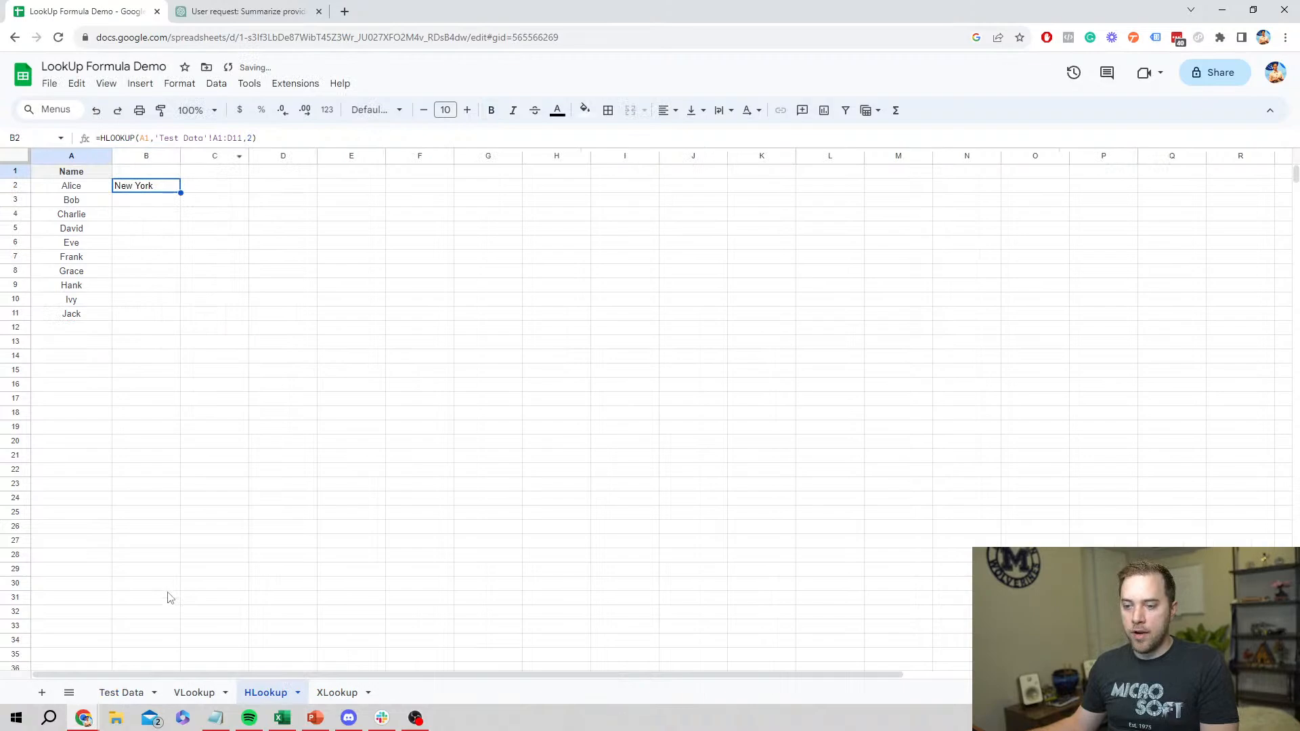
- Check the HLOOKUP result in B2 against the headers and the City value in row 2 of the Test Data sheet
click(122, 693)
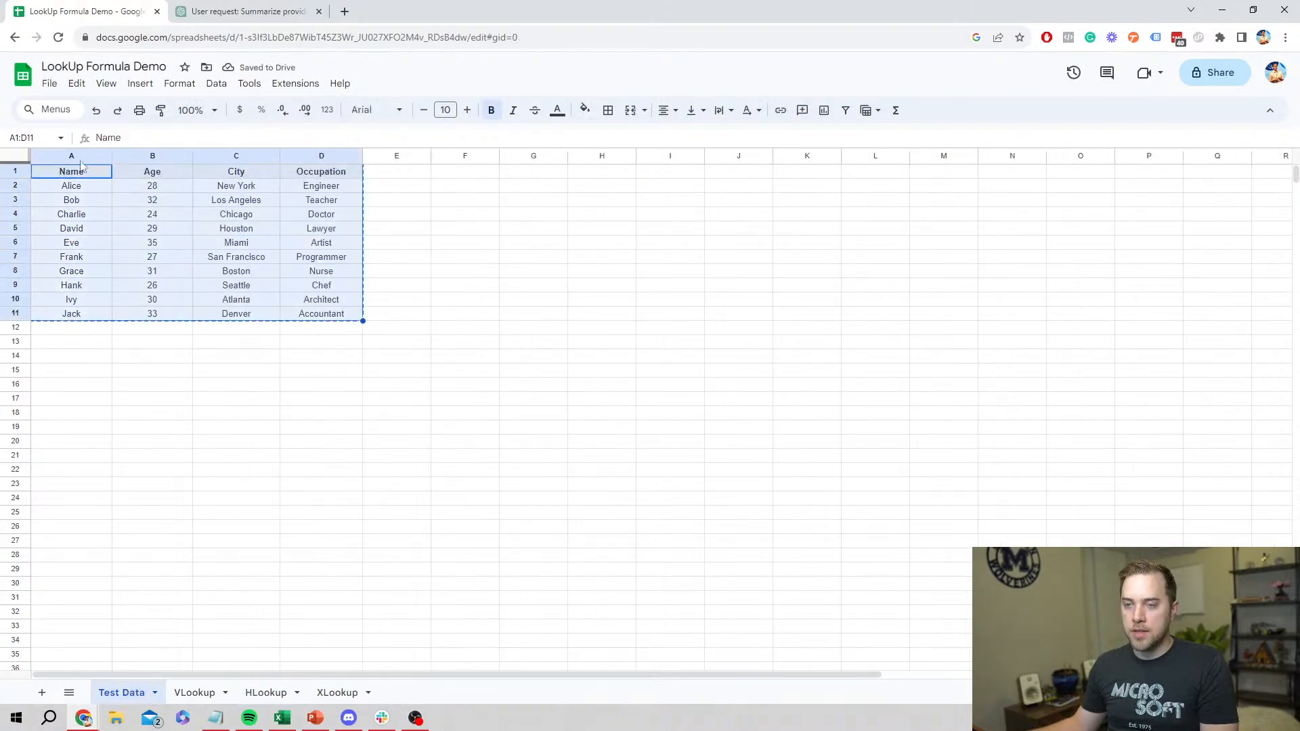
click(239, 192)
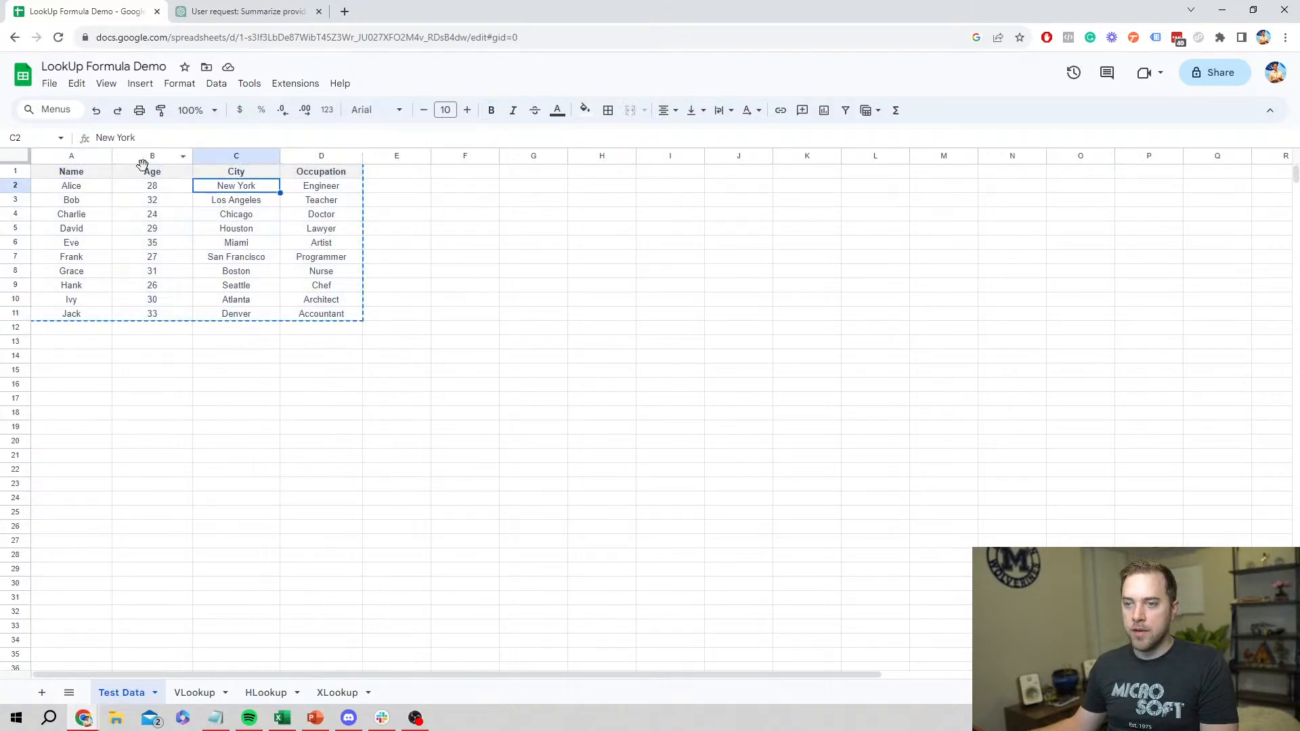
click(196, 693)
click(265, 692)
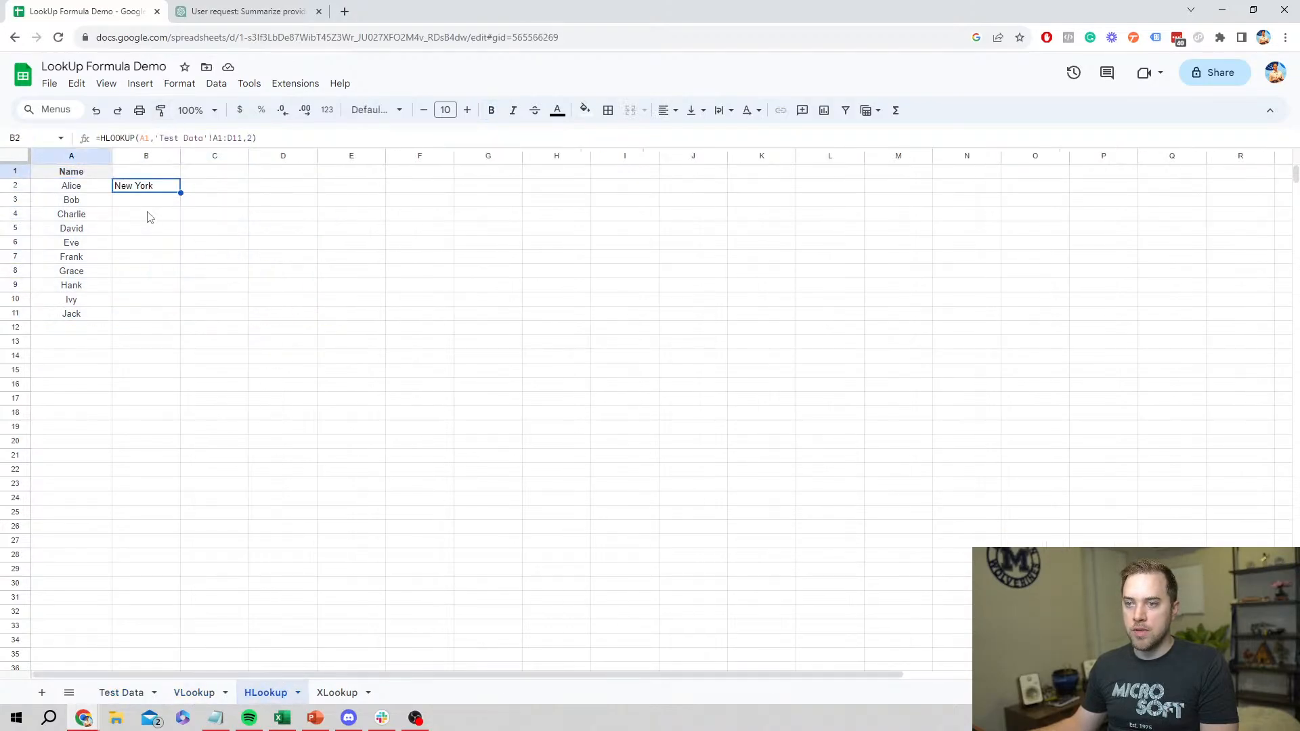
- Switch to ChatGPT and copy the earlier vlookup prompt into a new message
click(291, 12)
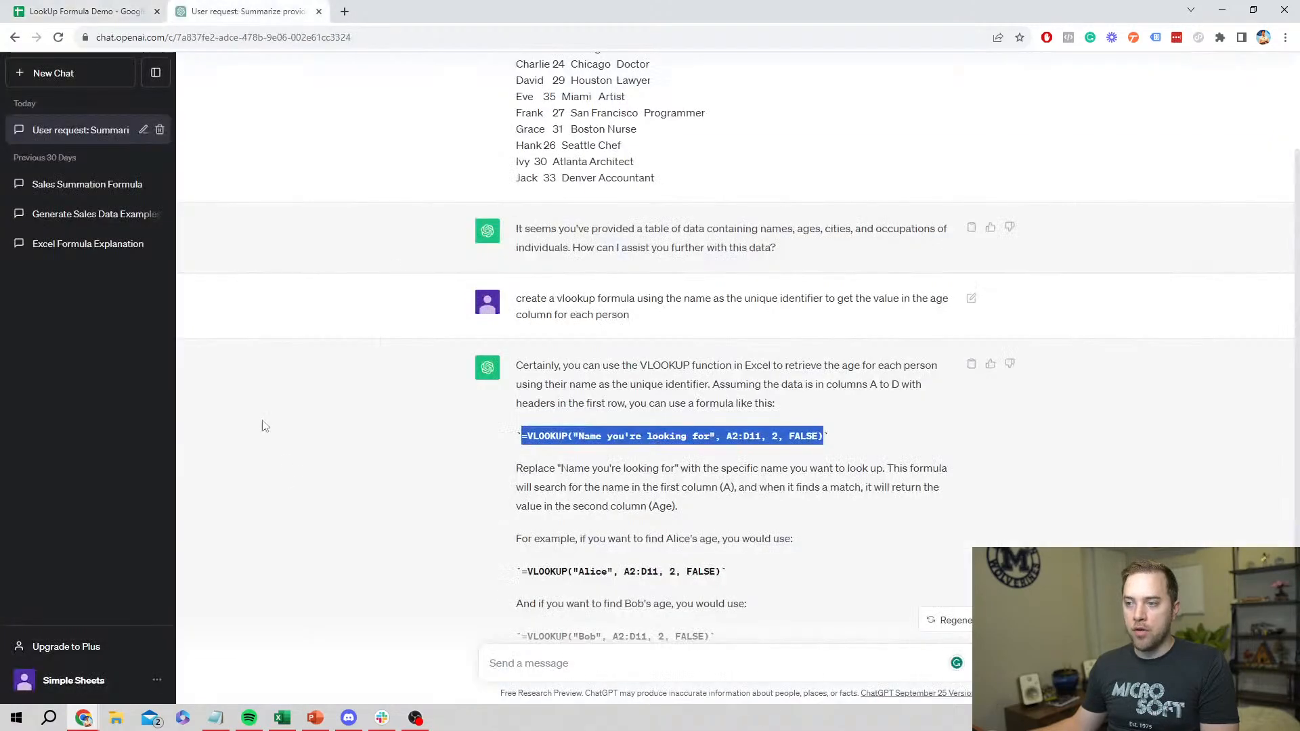
scroll(648, 575, down, 2)
click(568, 663)
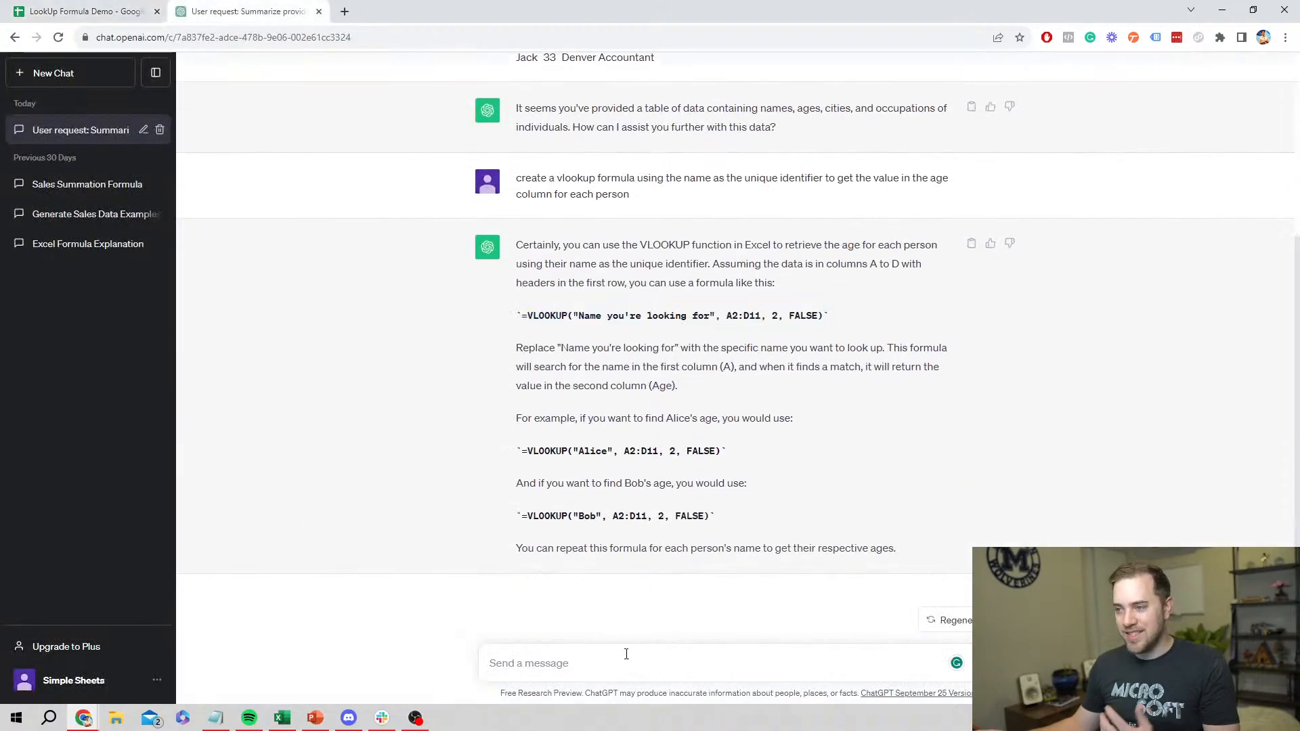
drag(660, 198, 518, 178)
key(ctrl+c)
click(600, 651)
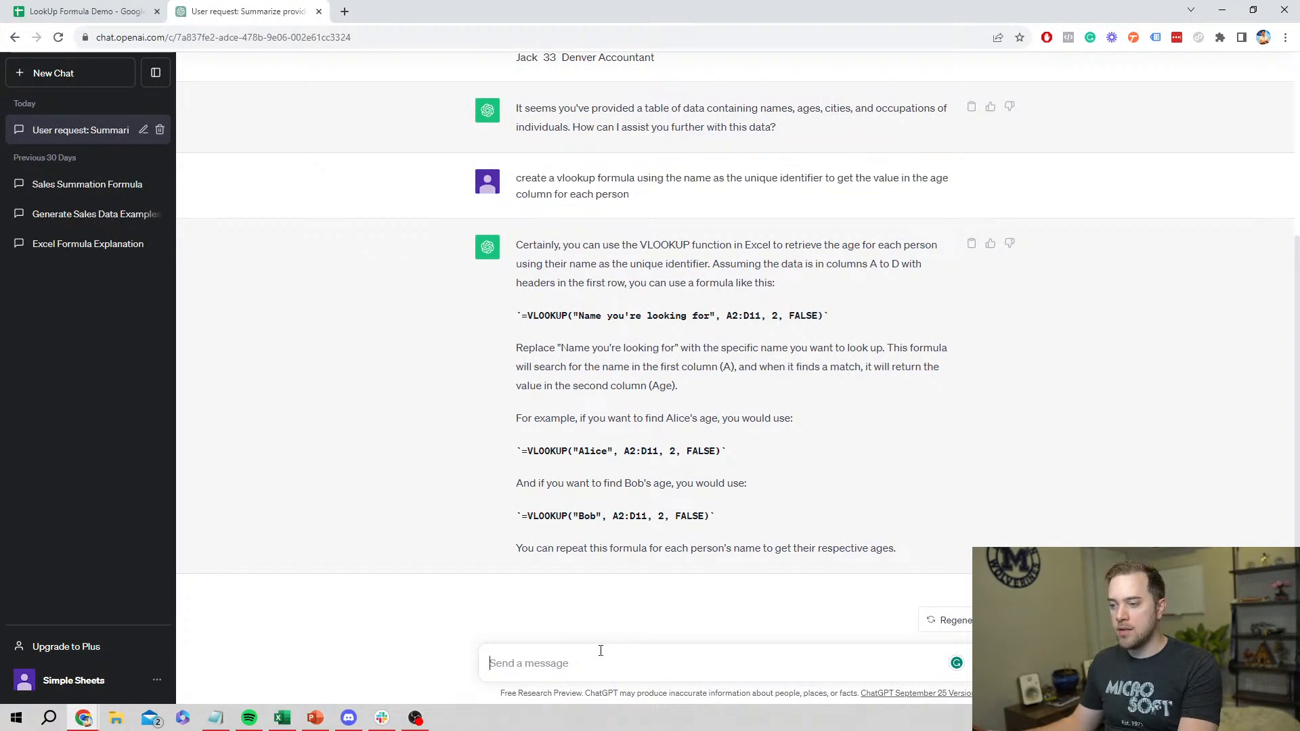
key(ctrl+v)
- Change "vlookup" to "hlookup" in the drafted prompt and send it
mouse_move(535, 648)
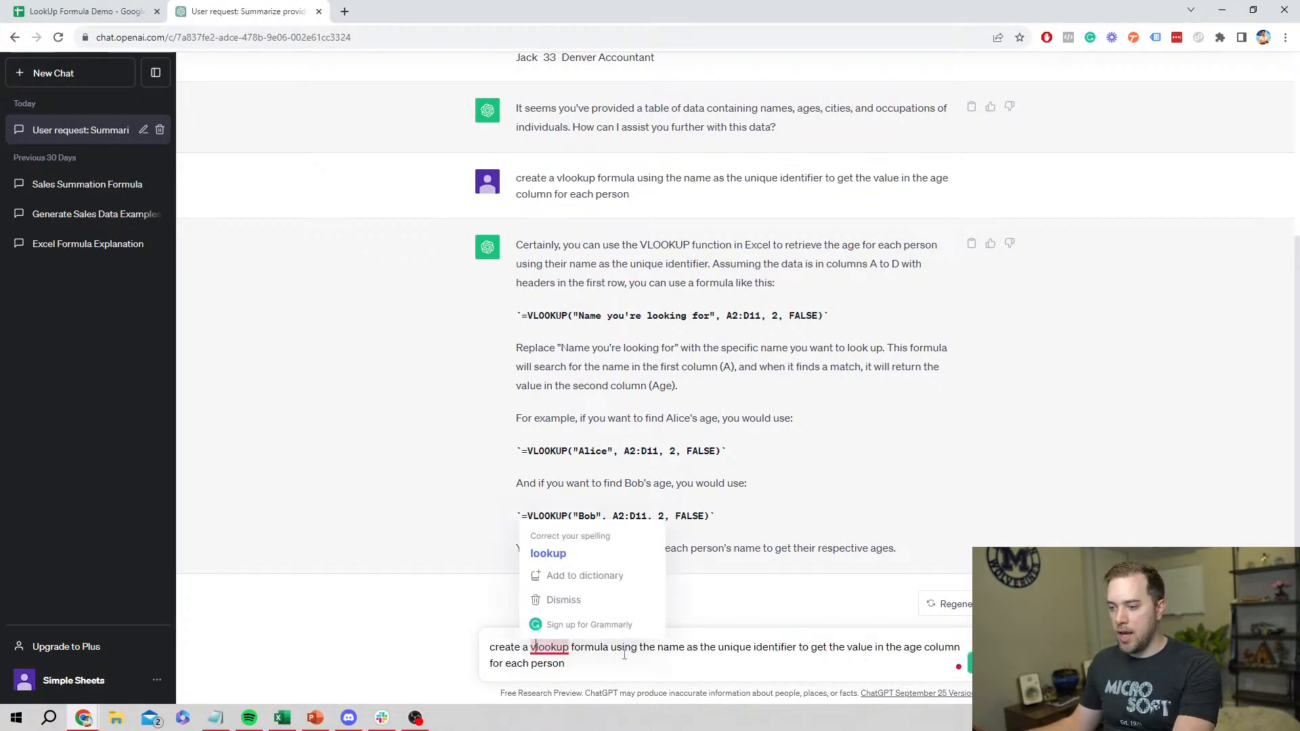
key(Delete)
text(h)
key(Return)
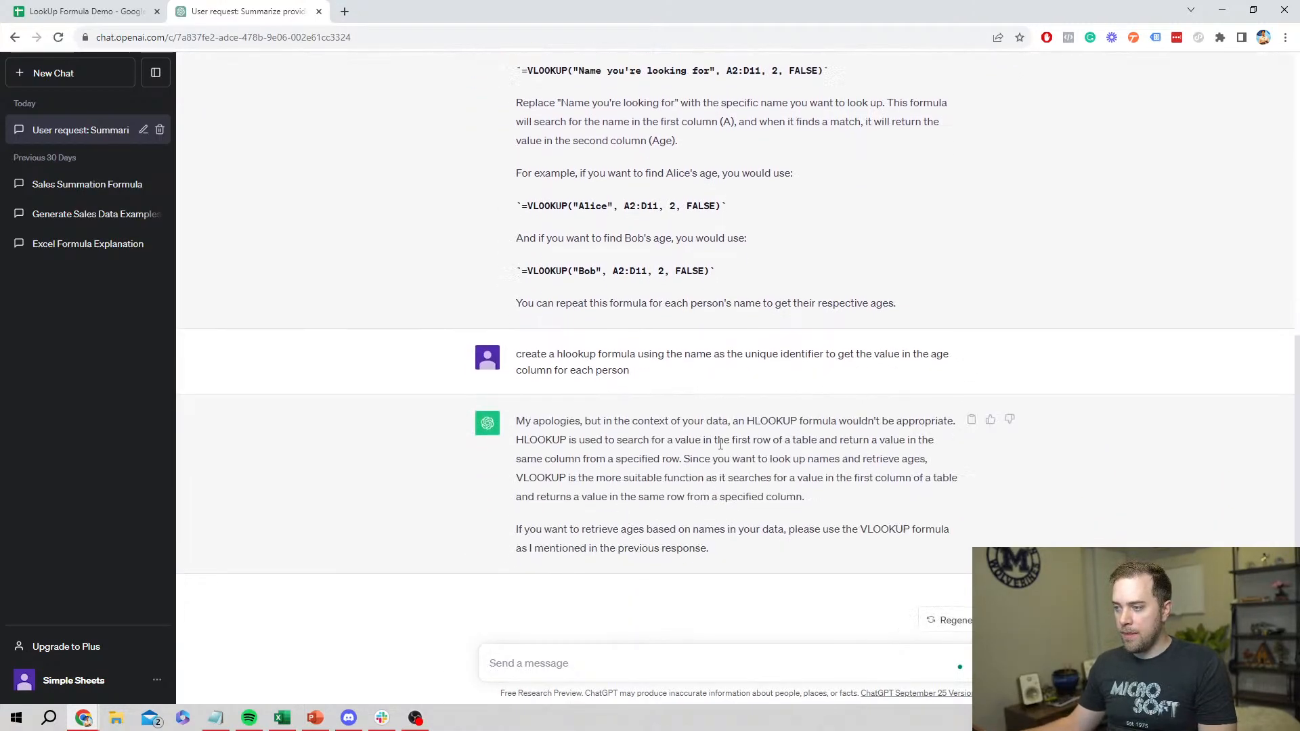
- Read ChatGPT's reply about HLOOKUP, reopen the hlookup prompt for editing and insert "field" after "name"
drag(731, 423, 820, 442)
click(773, 510)
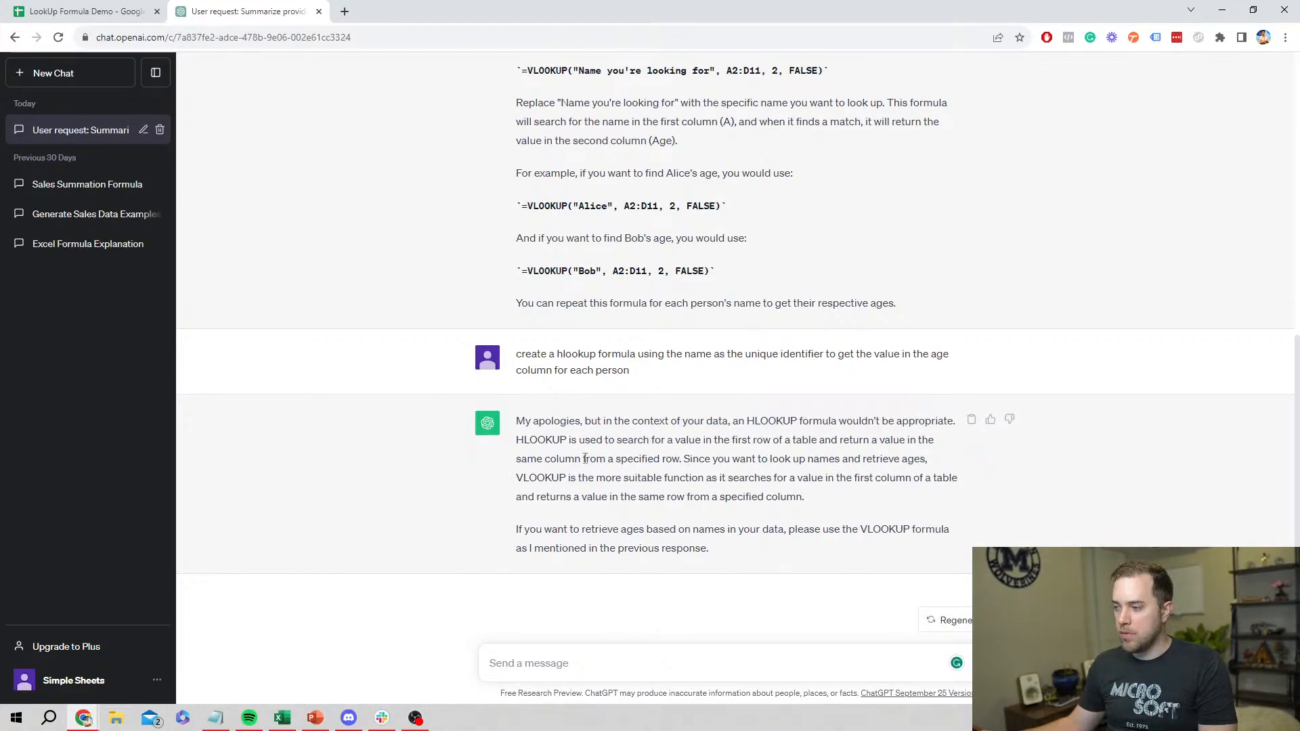
click(82, 10)
click(206, 8)
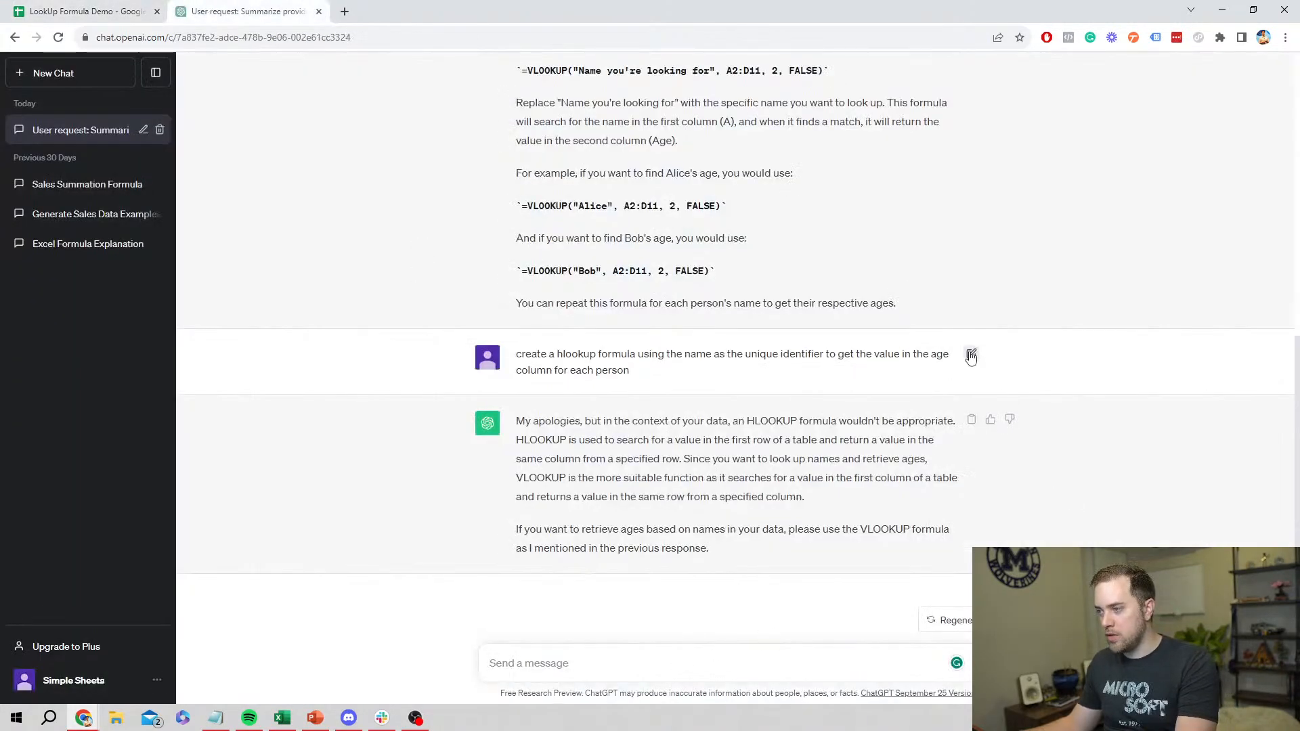
click(971, 353)
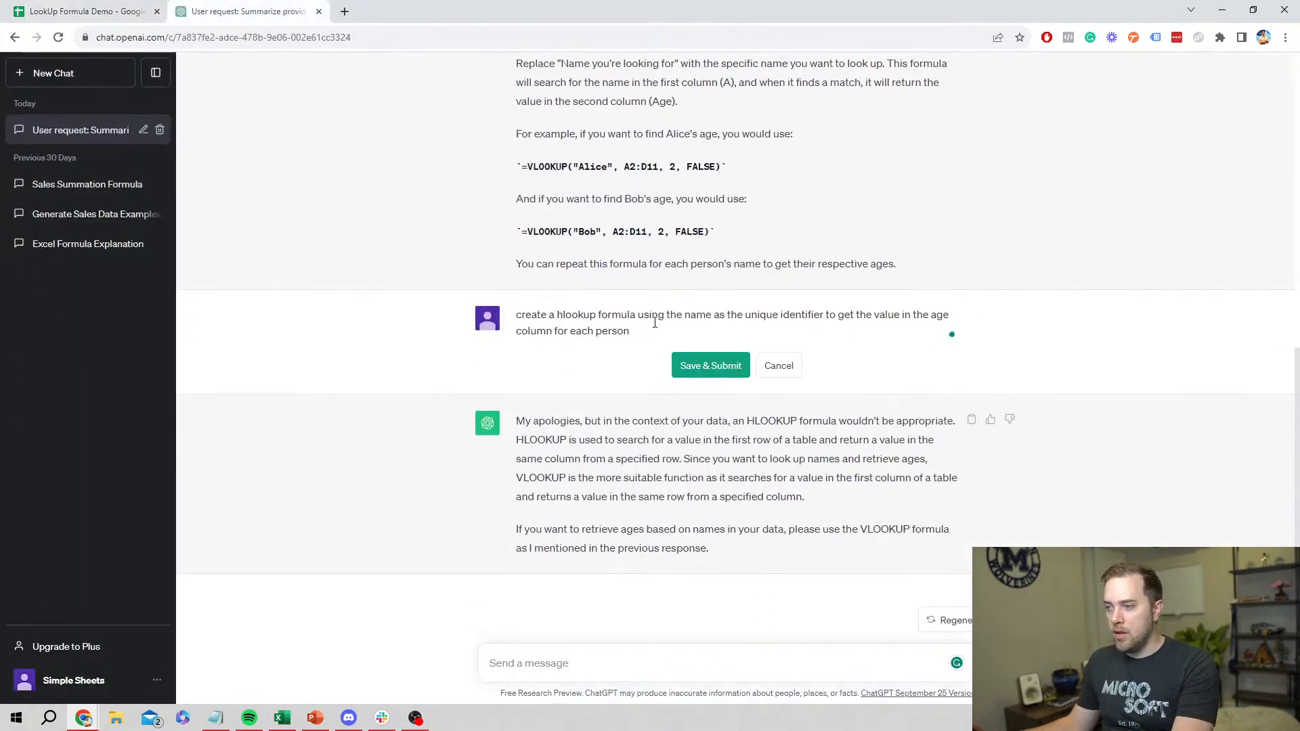
click(713, 316)
text(f)
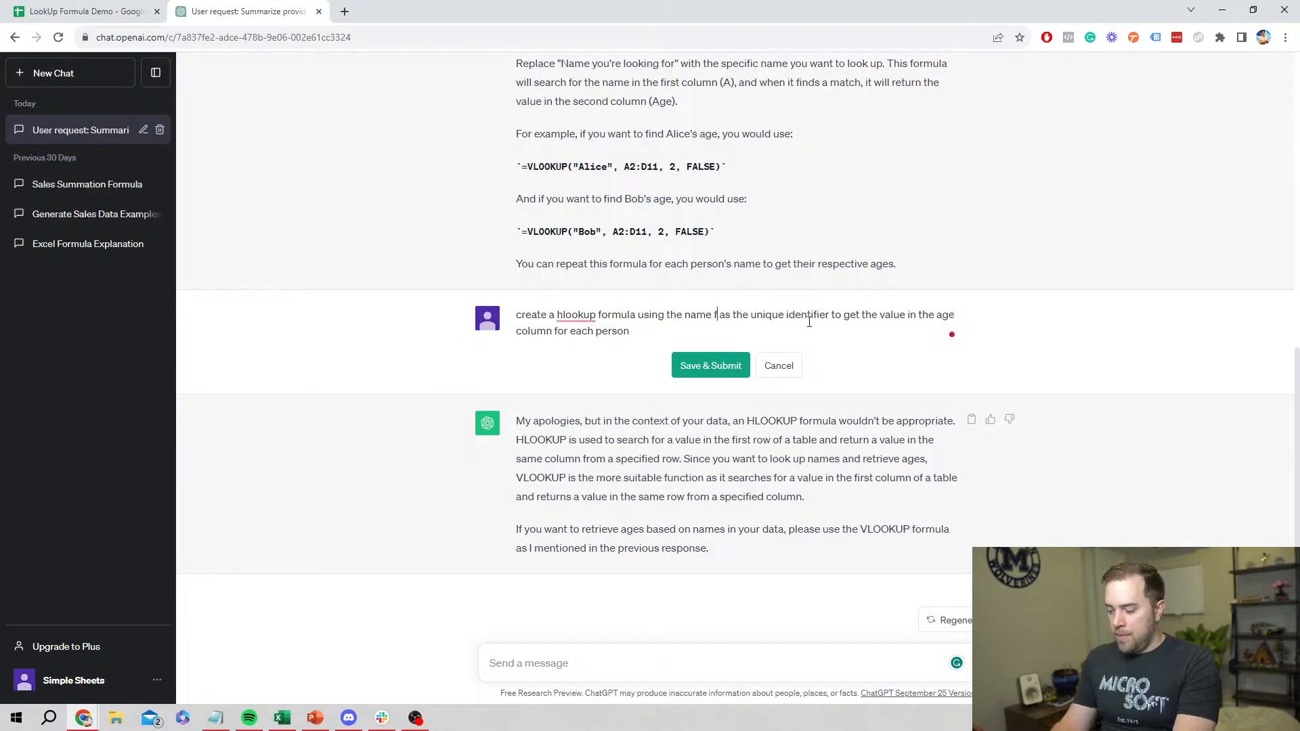
text(ield)
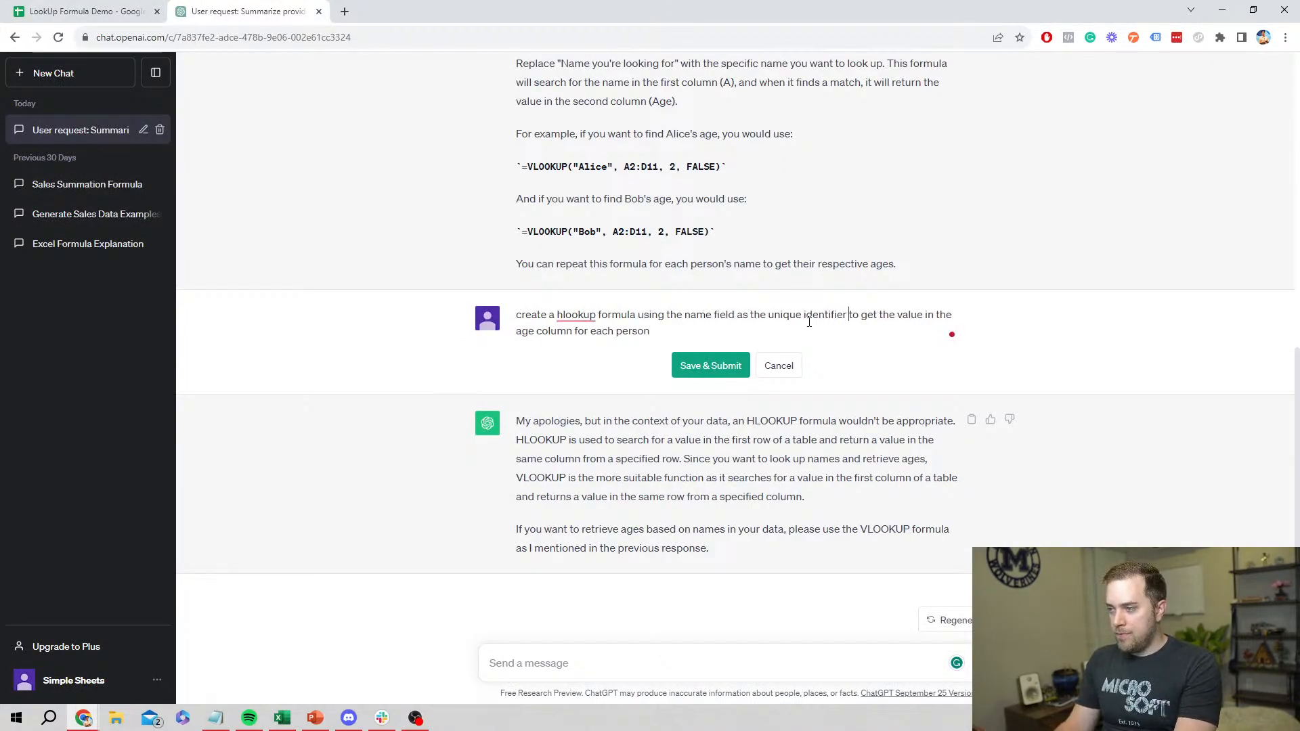
- Change the column requested in the hlookup prompt to "city"
key(ctrl+Left)
key(ctrl+shift+Right)
key(ctrl+shift+Right)
key(ctrl+Right)
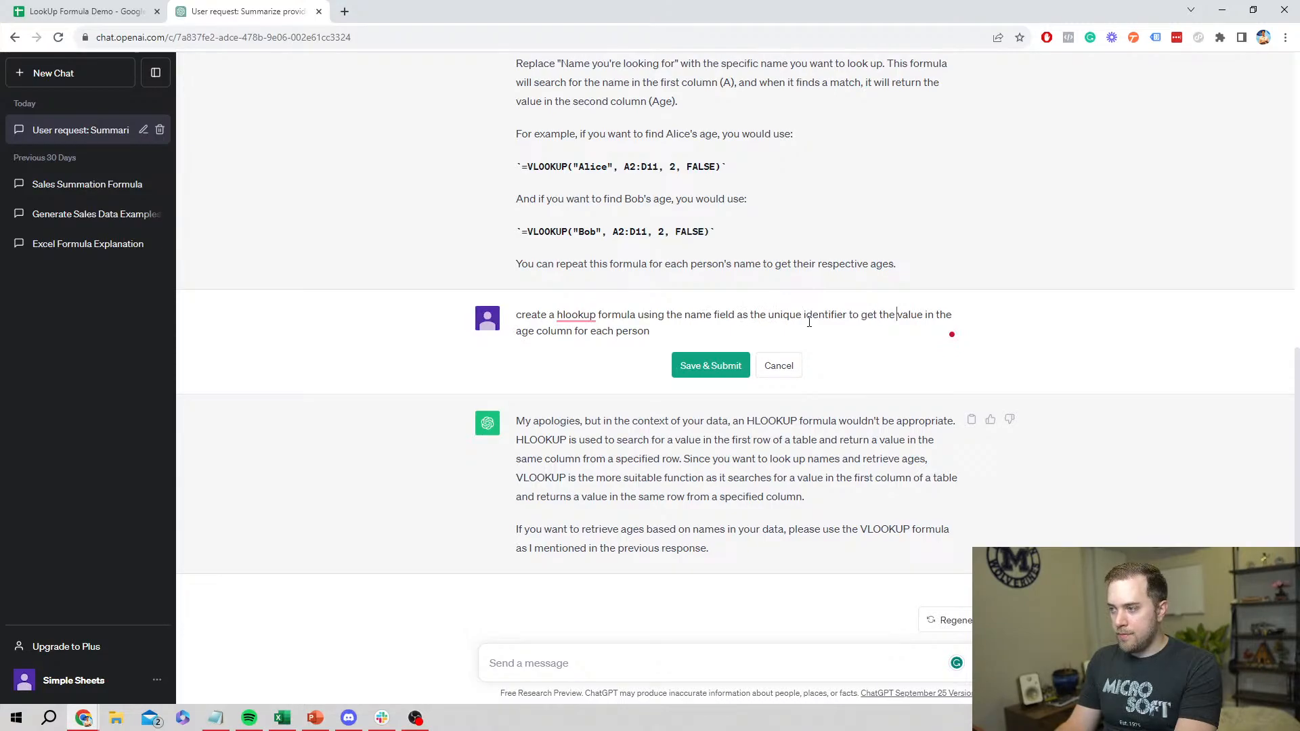
key(ctrl+shift+Right)
text(city)
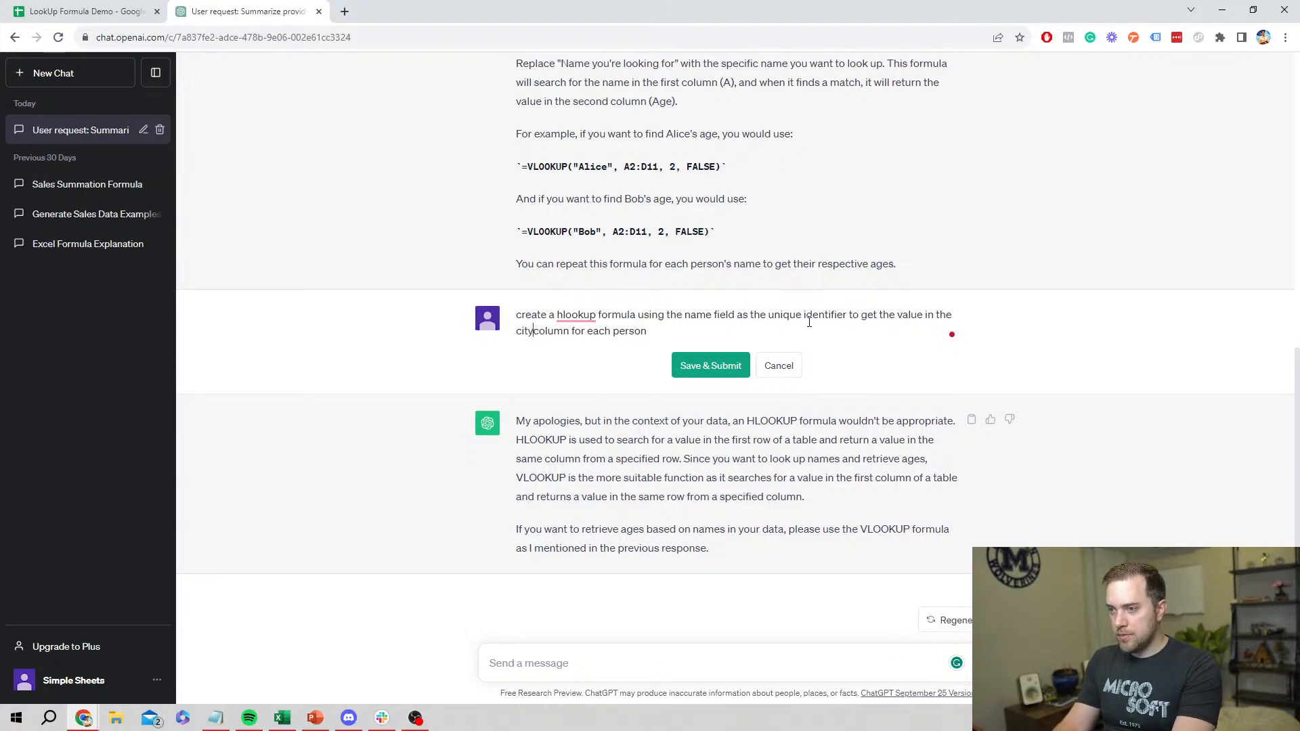
- Remove the closing words "for each person" from the hlookup prompt and resubmit it
key(ctrl+Left)
key(ctrl+shift+Right)
key(ctrl+shift+Right)
key(ctrl+shift+Right)
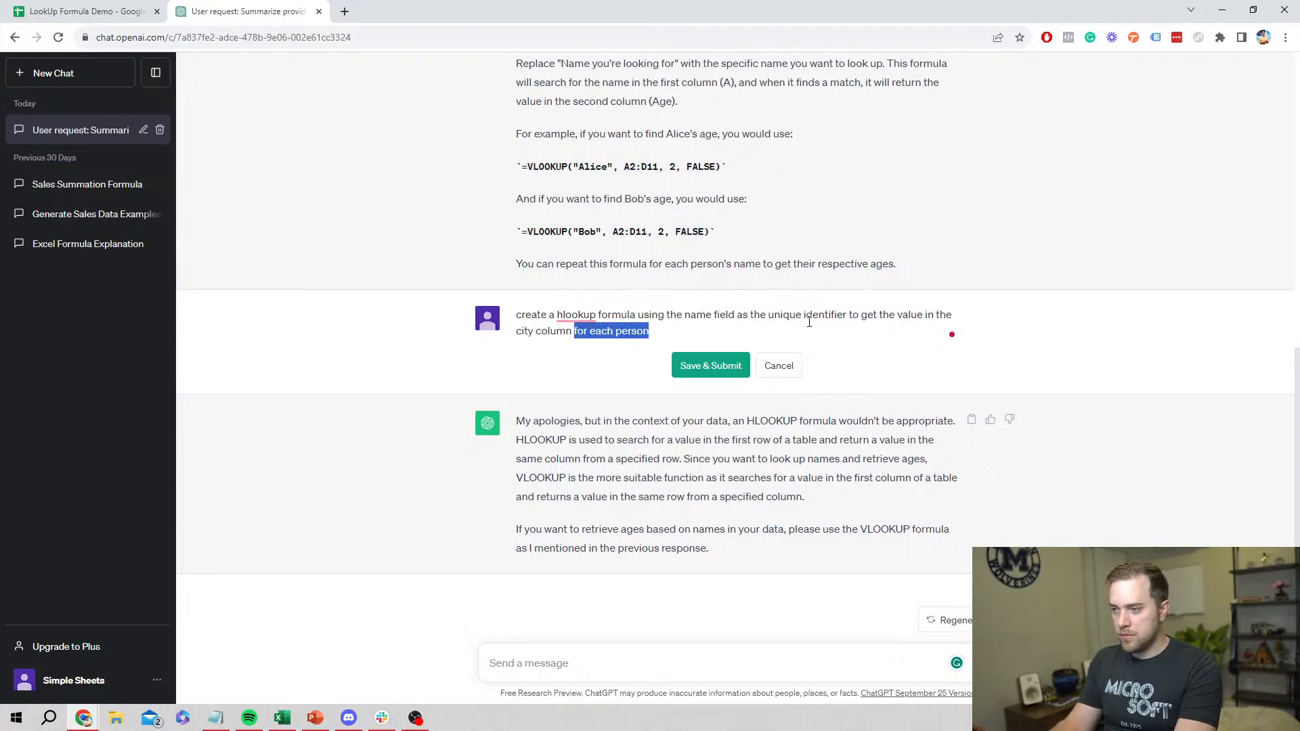
key(BackSpace)
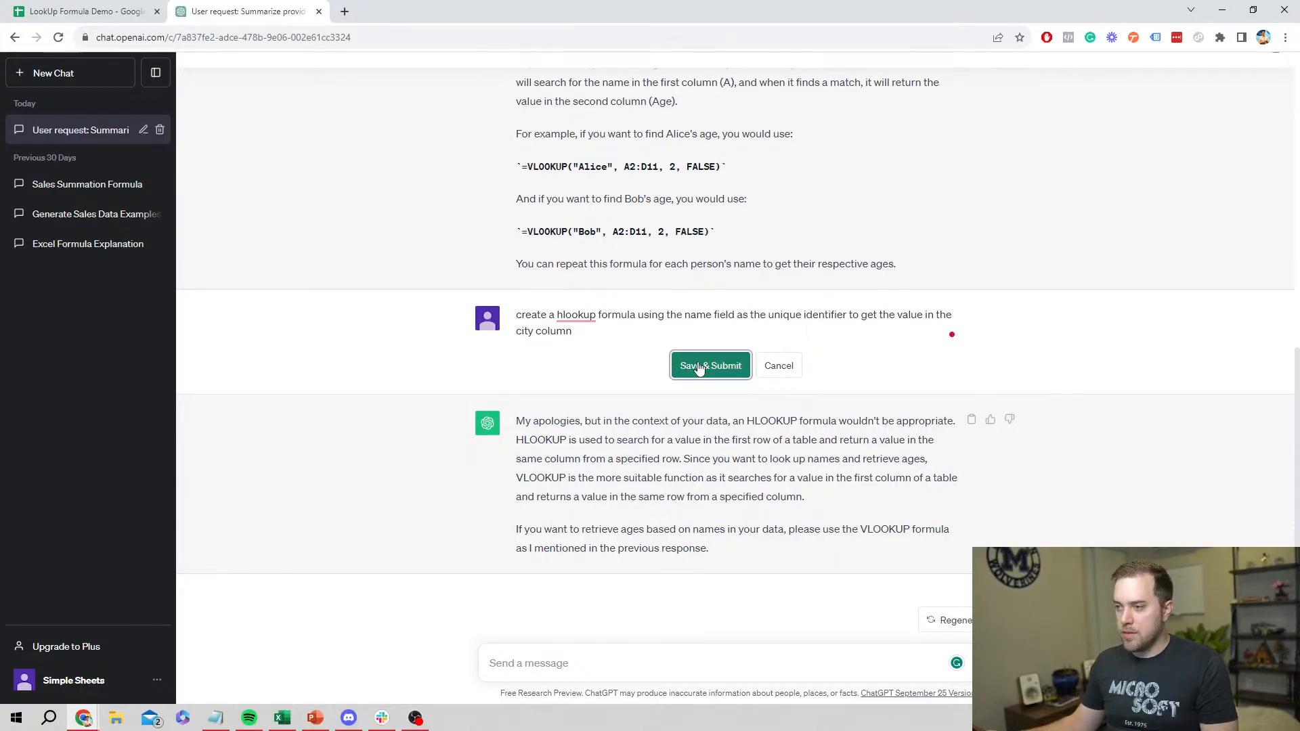
click(708, 366)
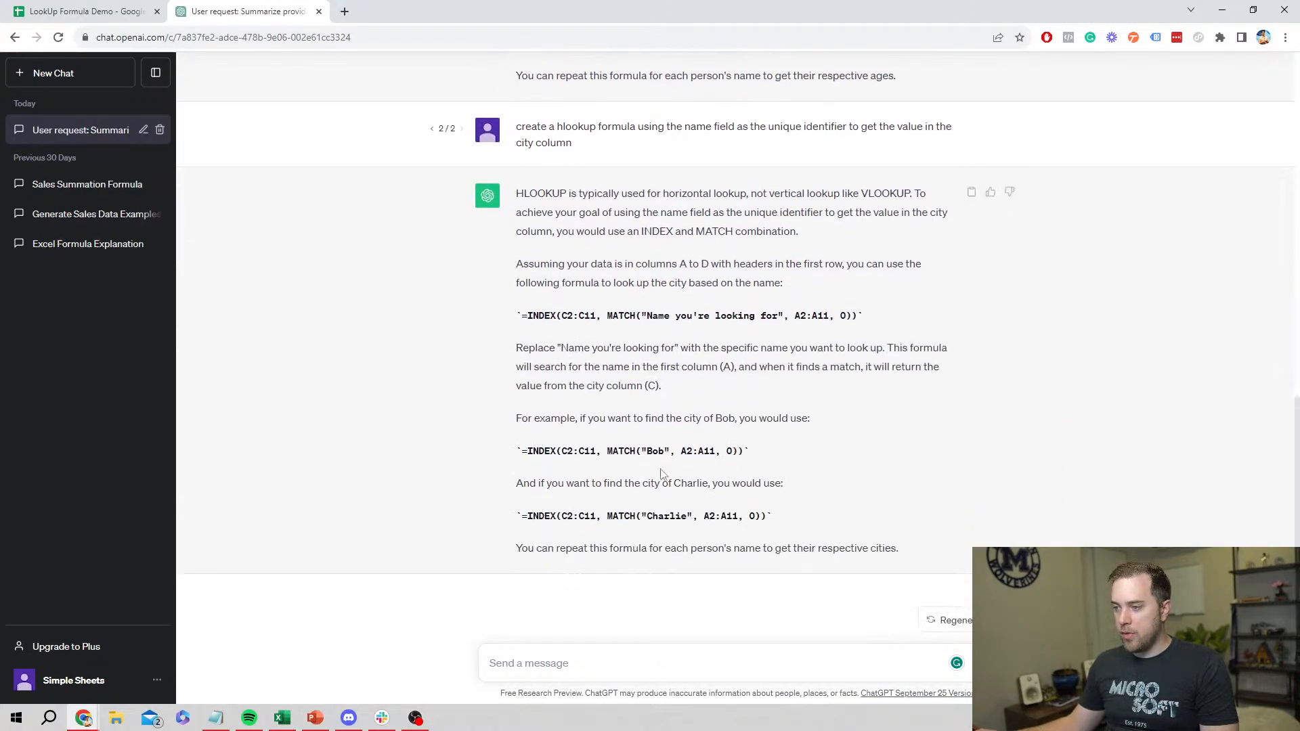
- Read ChatGPT's suggested formulas for the city lookup and check them against the HLookup and Test Data sheets
drag(540, 485, 785, 501)
click(786, 498)
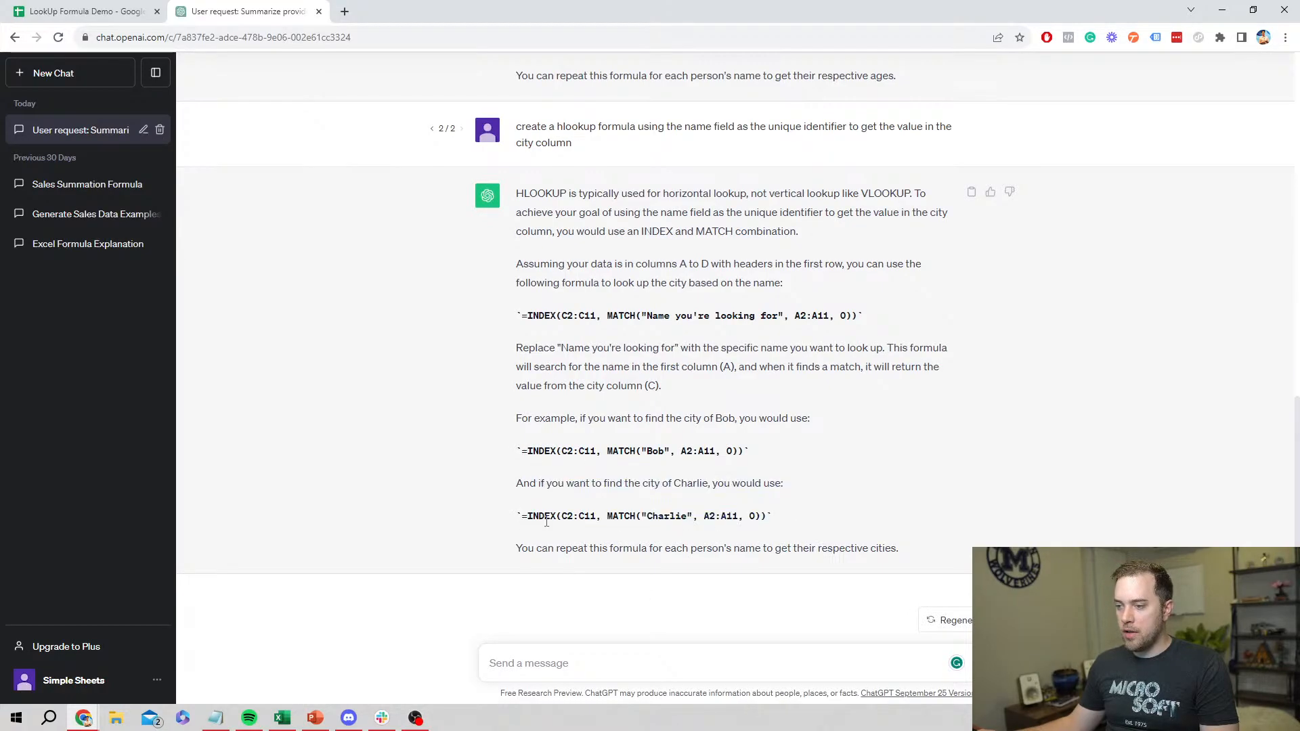
drag(547, 521, 824, 499)
click(824, 498)
click(86, 11)
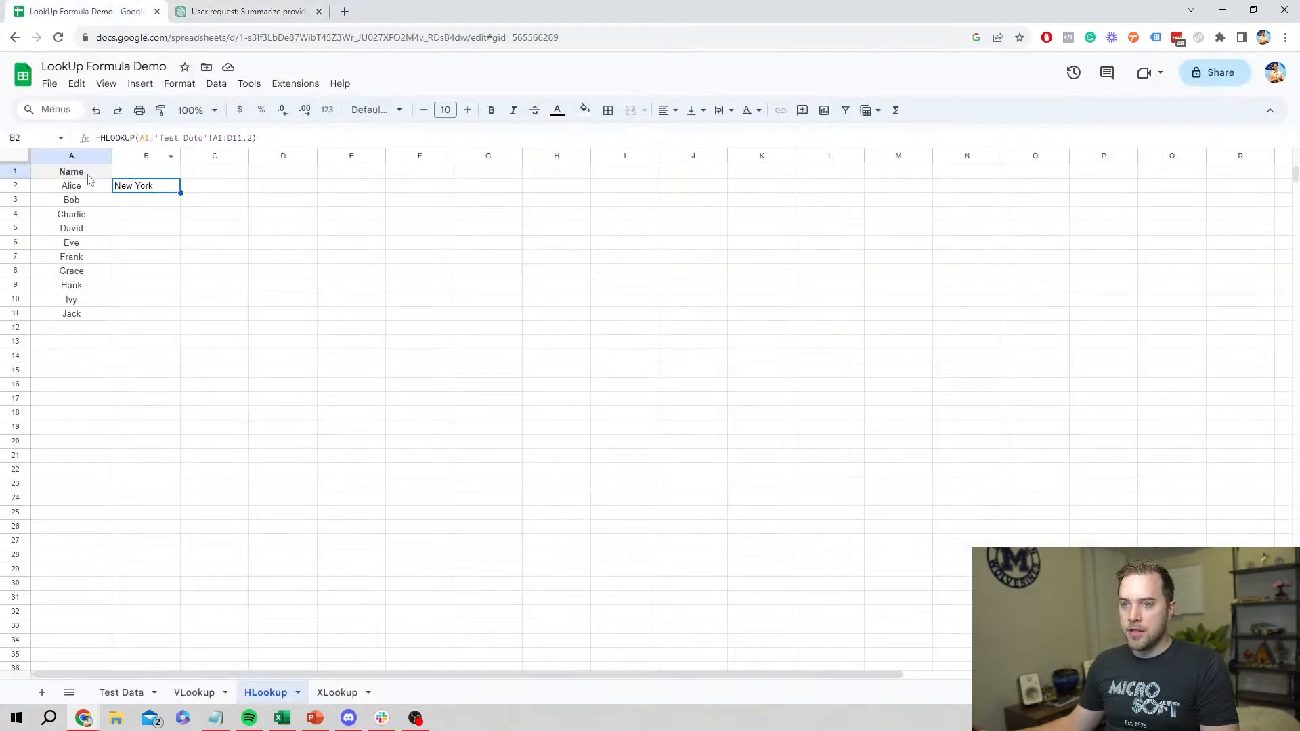
click(160, 692)
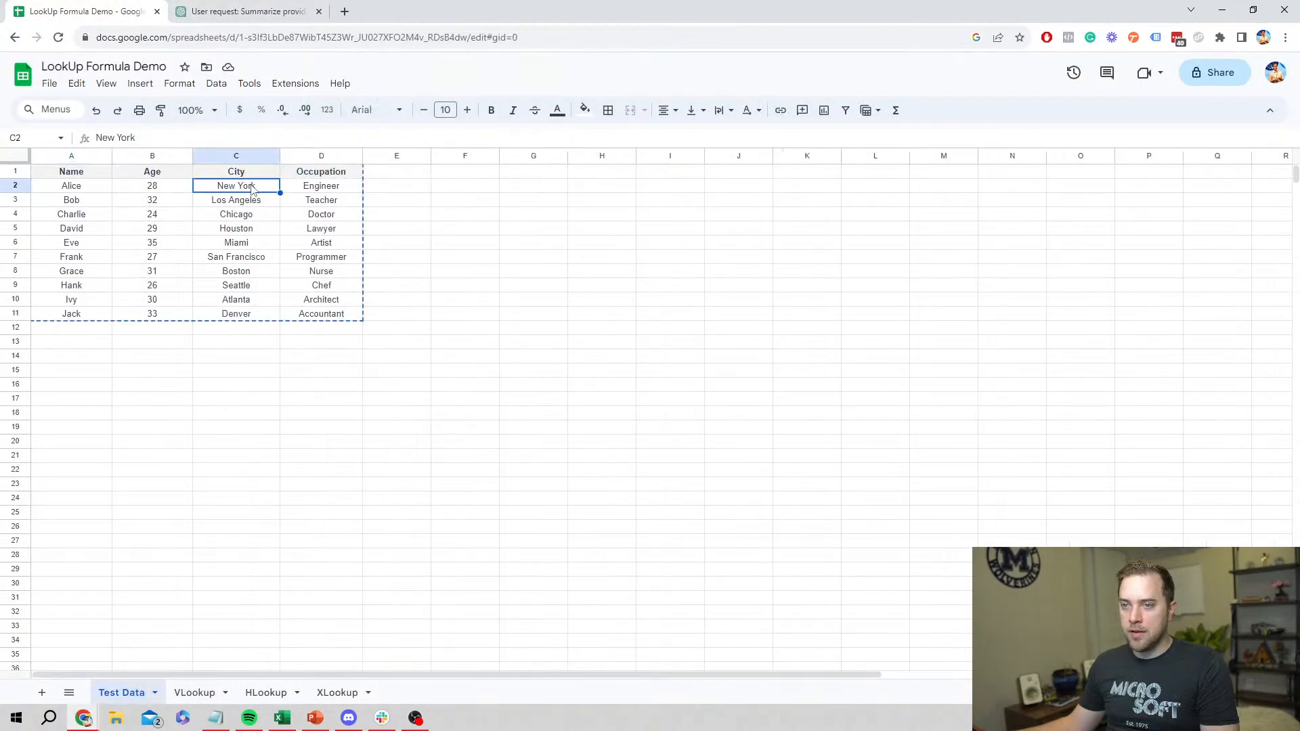
click(266, 692)
click(243, 11)
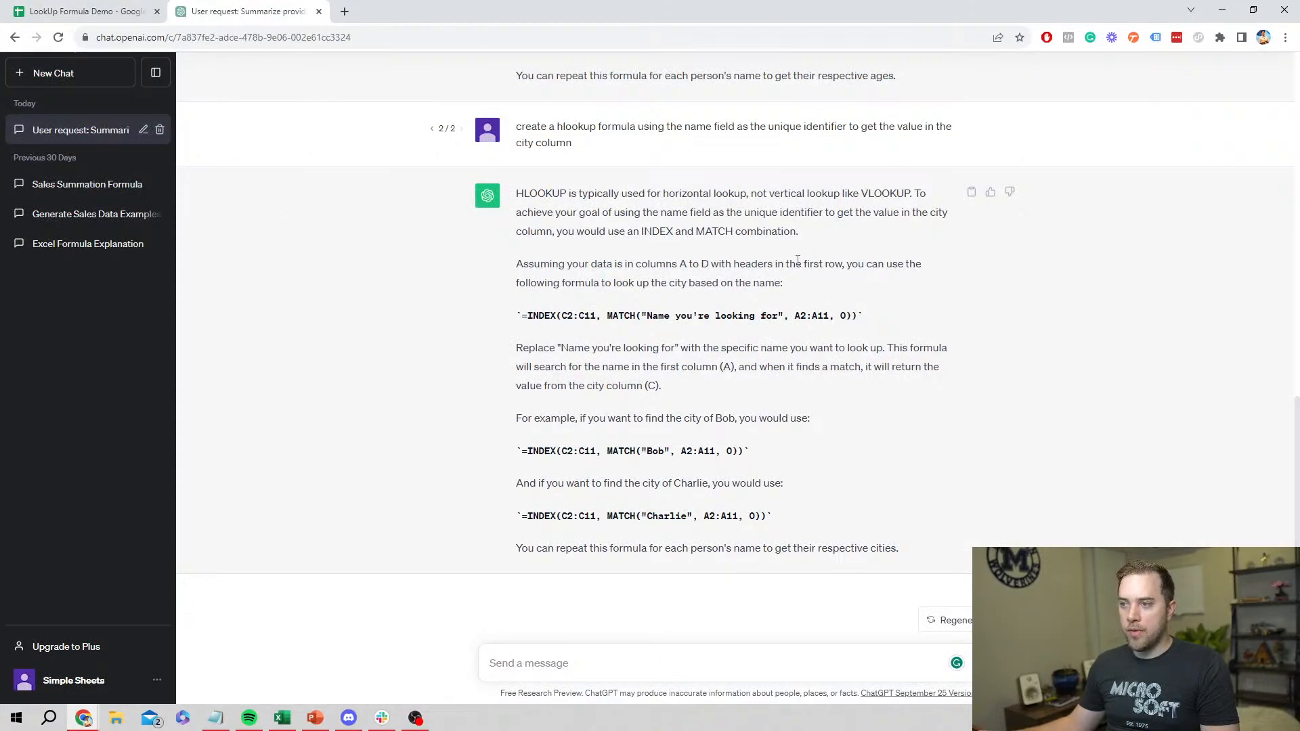
drag(585, 231, 790, 234)
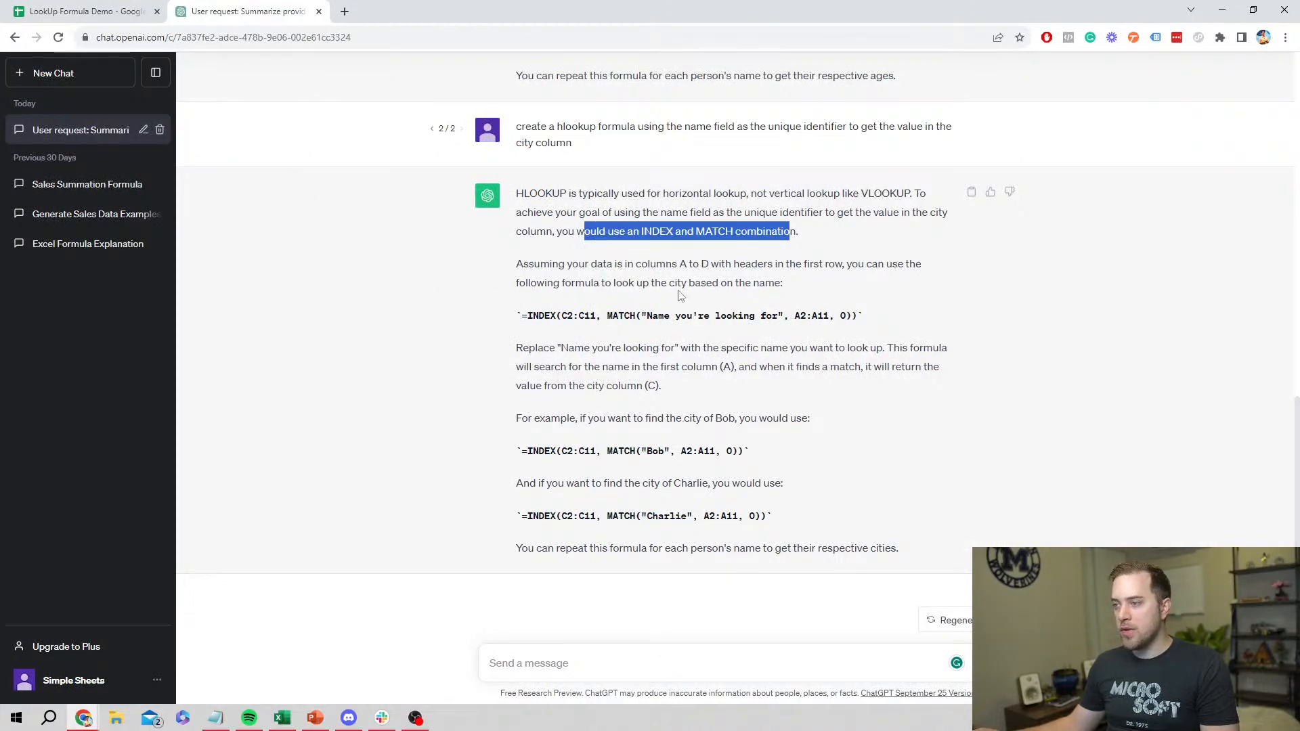
- Fill the HLOOKUP formula from B2 down to B11 on the HLookup sheet, accepting the suggested absolute range $A$1:$D$11
click(93, 7)
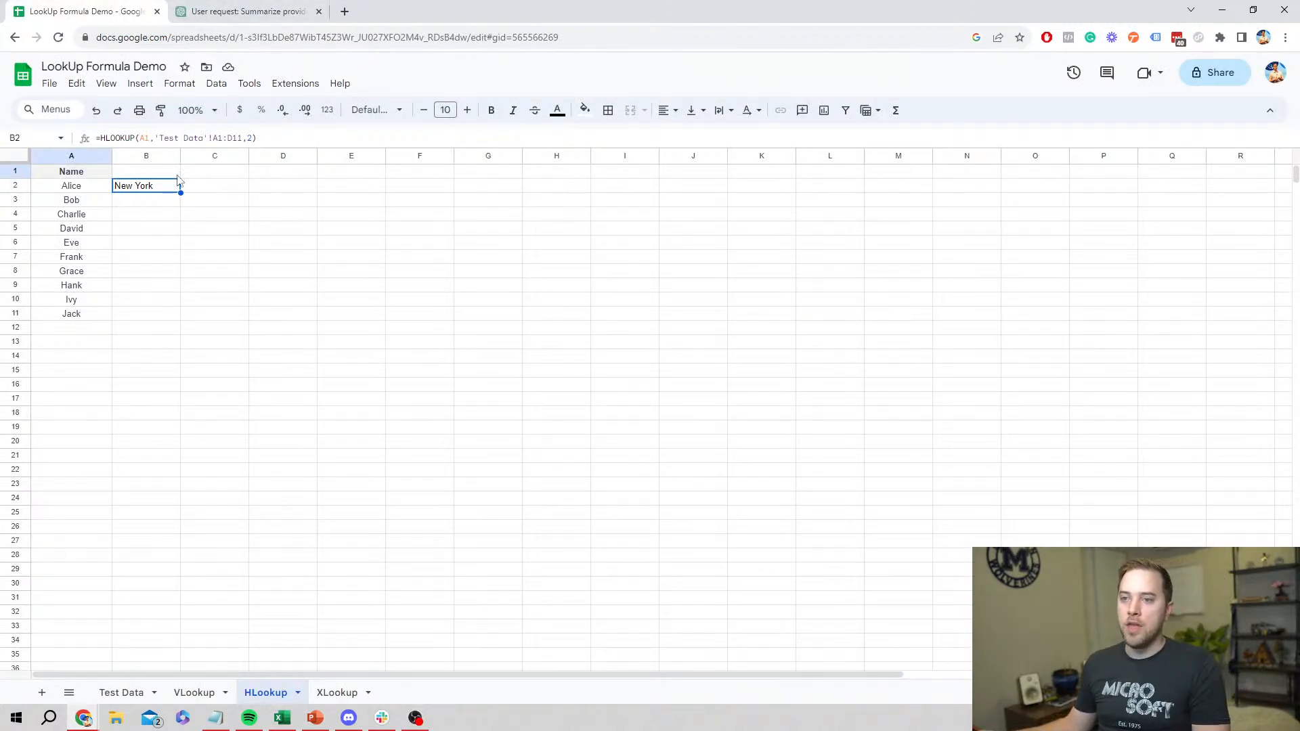
drag(180, 193, 197, 319)
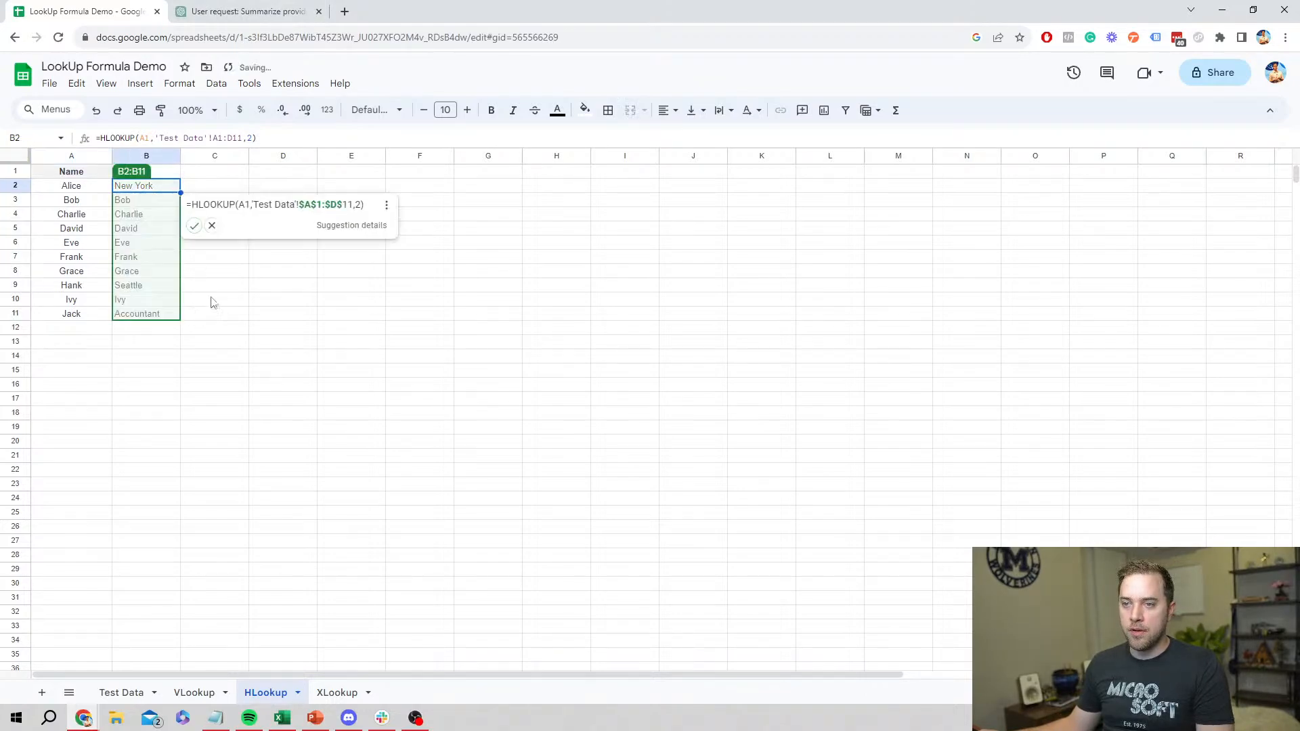
click(194, 226)
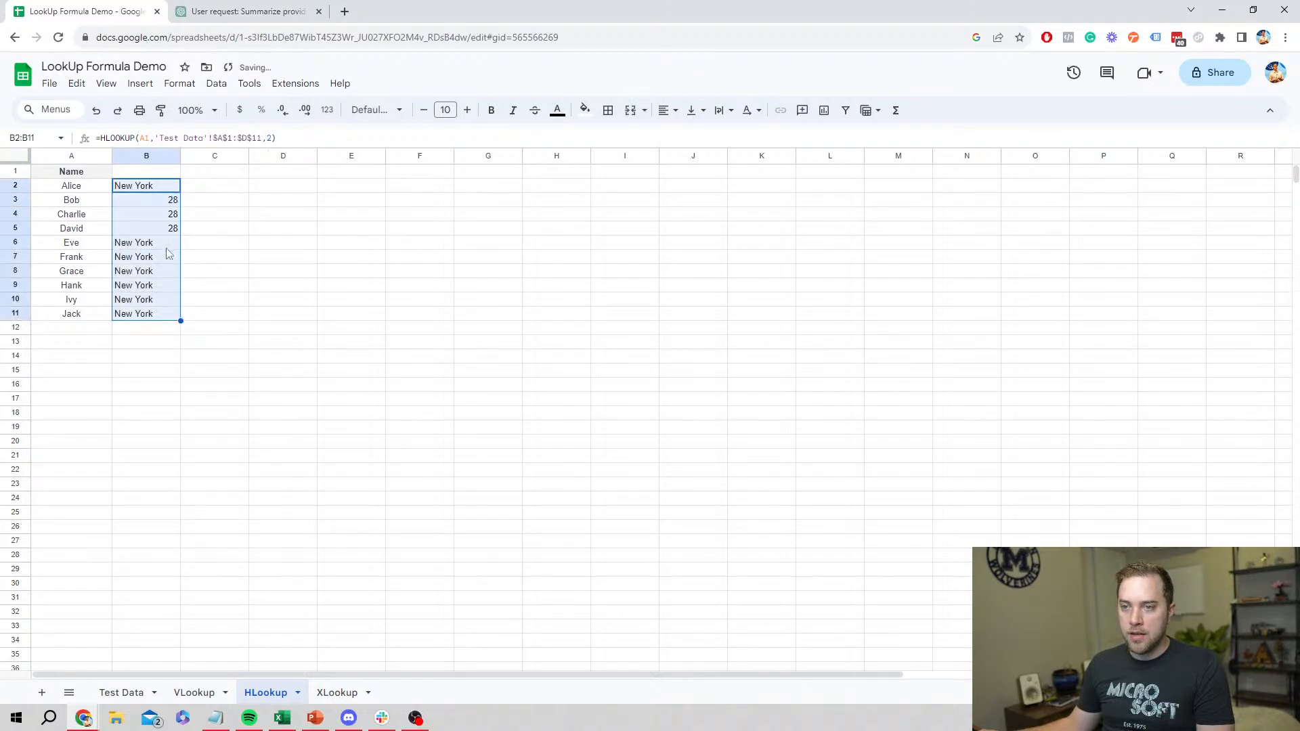
- Compare the filled HLOOKUP results in column B with the ages on the VLookup sheet
click(159, 199)
click(184, 692)
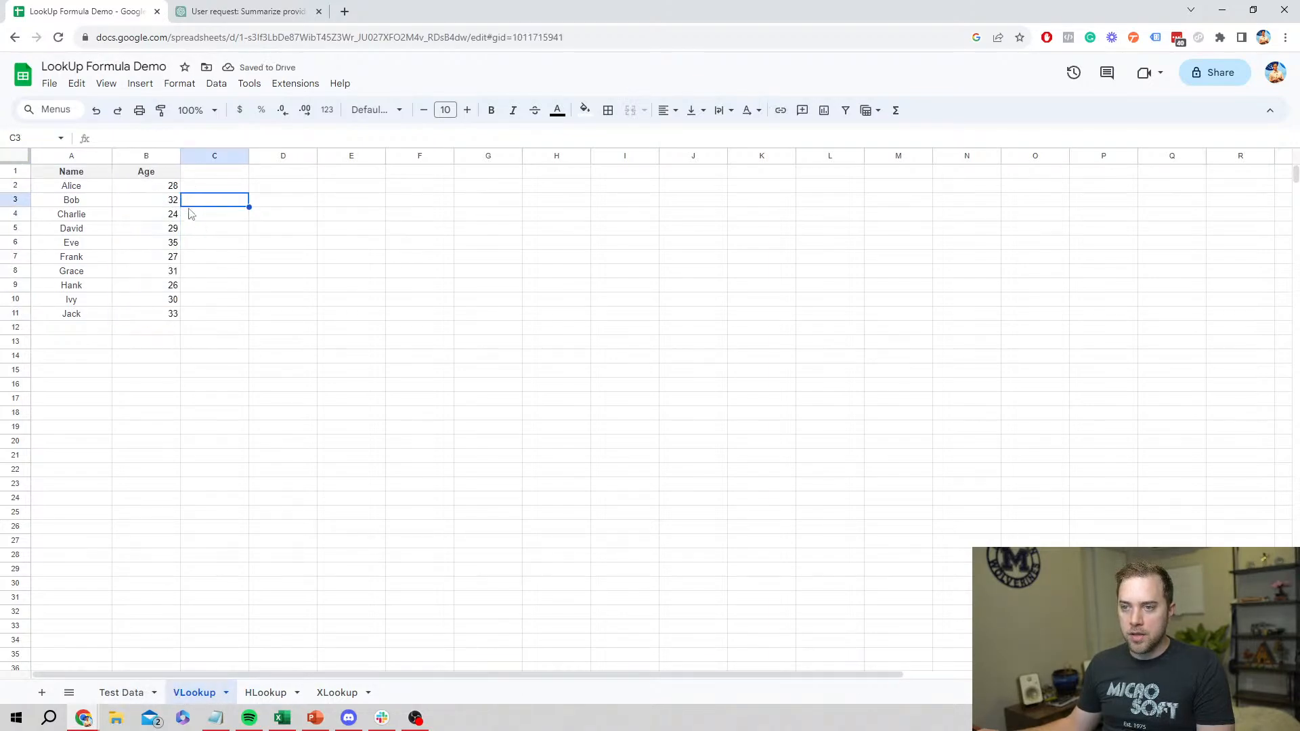
click(266, 693)
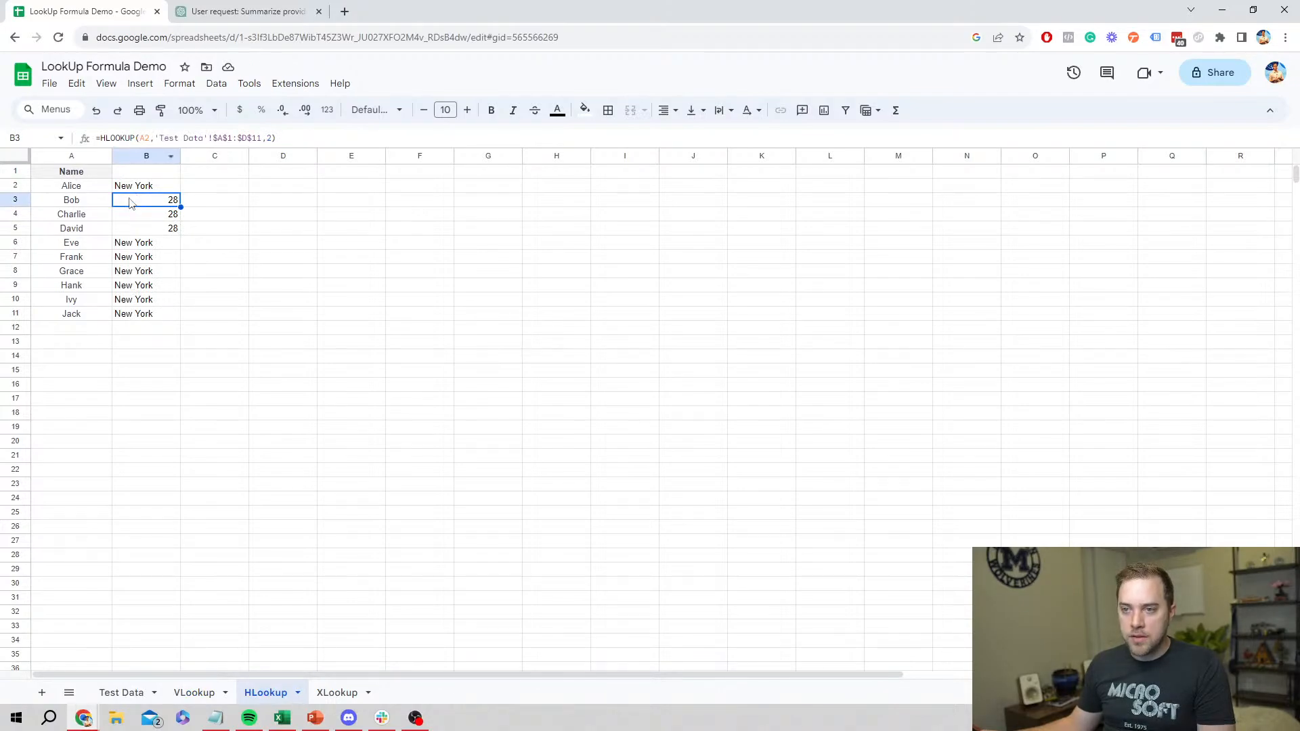
key(Down)
key(Down)
click(153, 188)
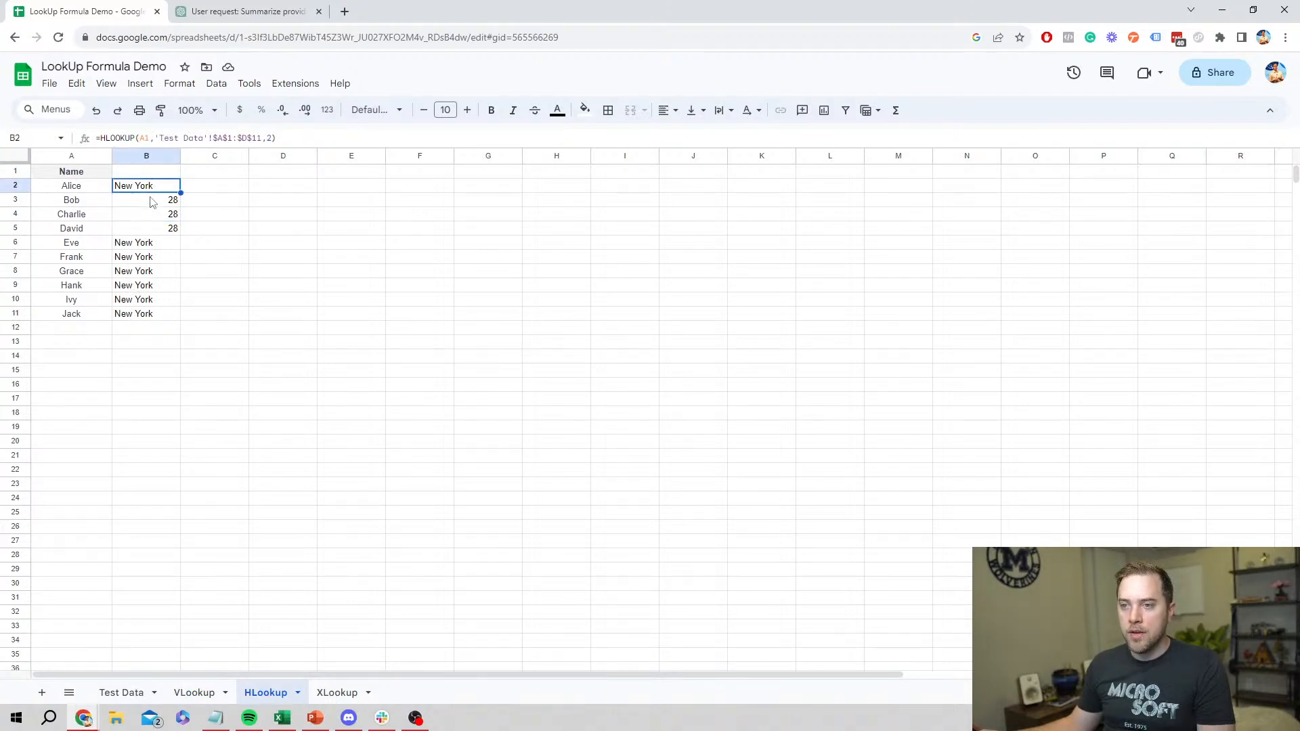
- Clear the filled HLOOKUP formulas from B3:B11, keeping only the one in B2
drag(153, 200, 160, 328)
key(Delete)
click(181, 201)
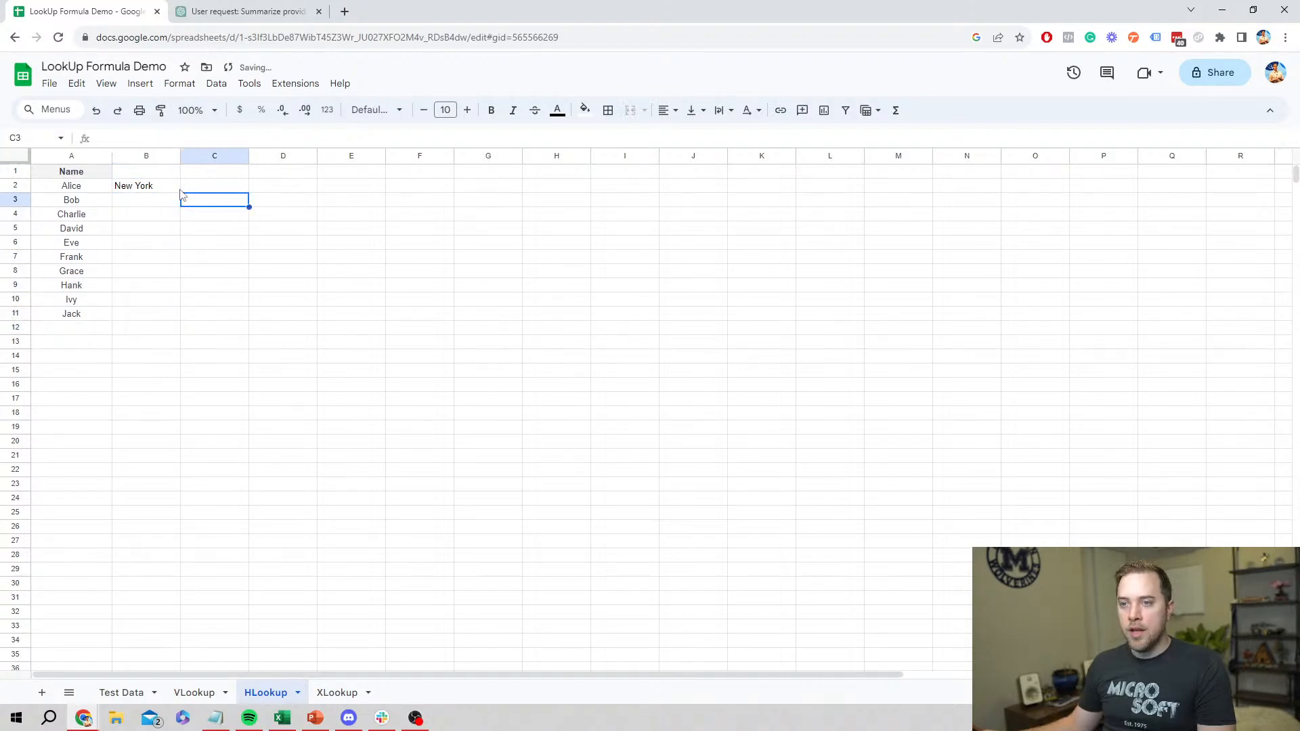
- Inspect the HLOOKUP formula in B2 and its argument help, leaving the formula as it is
key(Left)
key(Up)
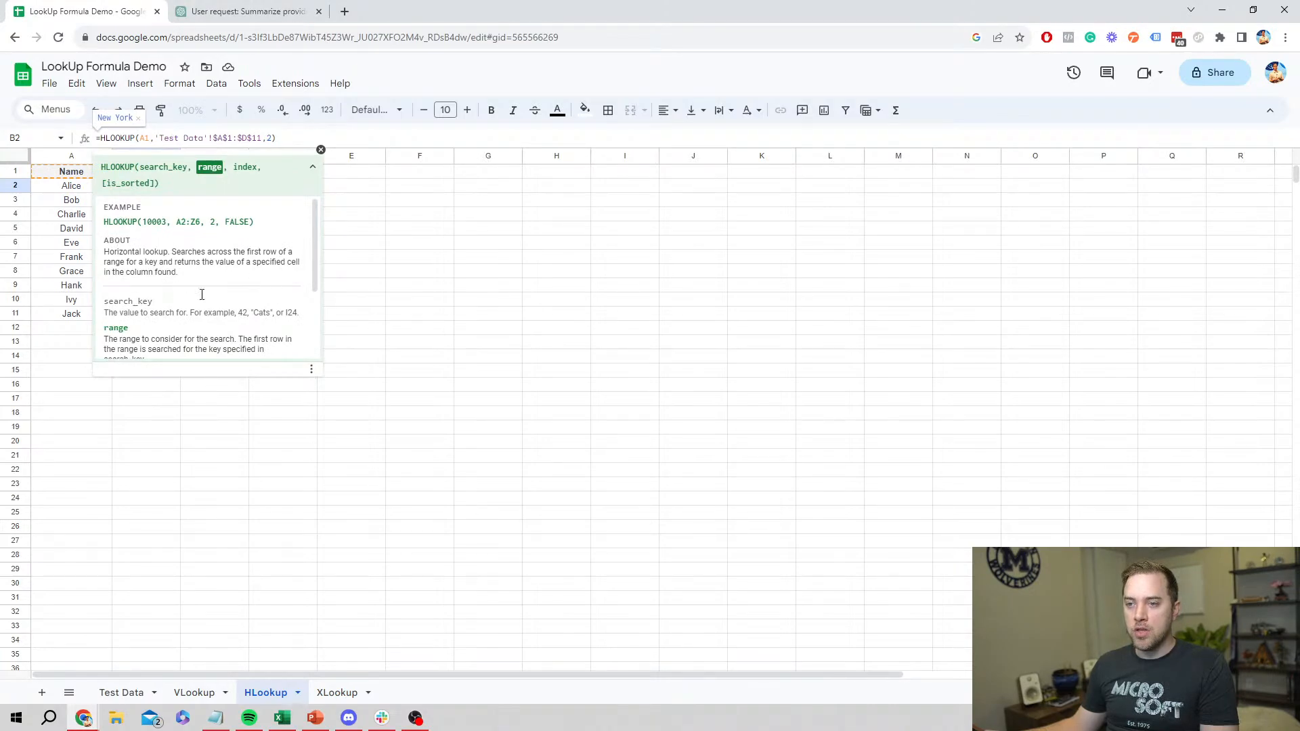
click(322, 150)
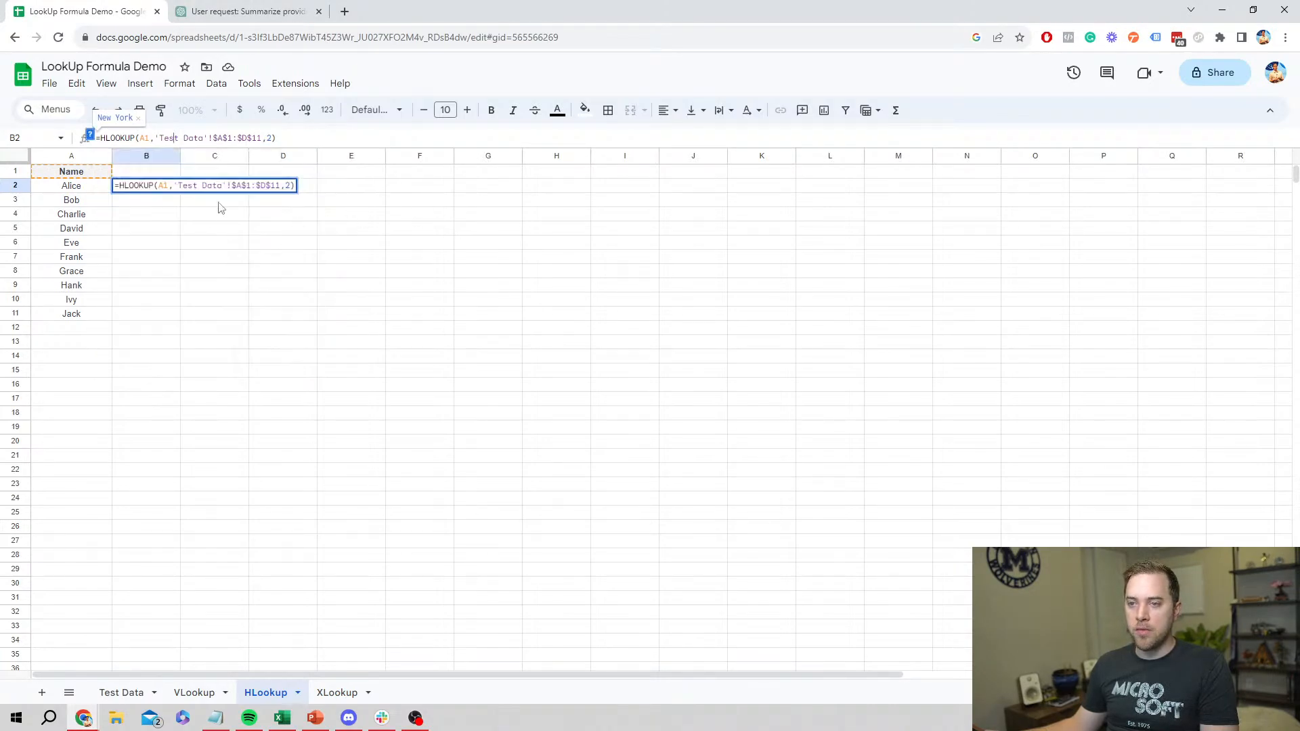
key(Return)
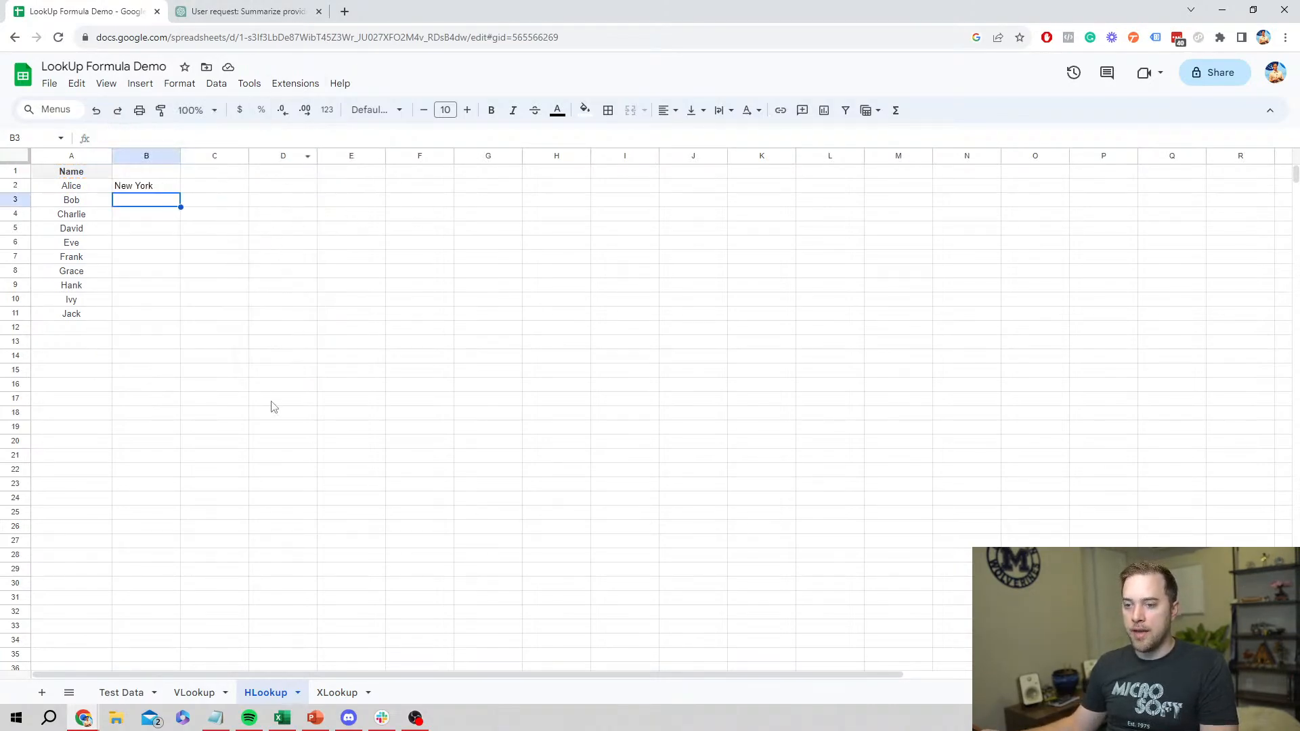
- Start an XLOOKUP formula in cell B2 of the XLookup sheet
click(331, 693)
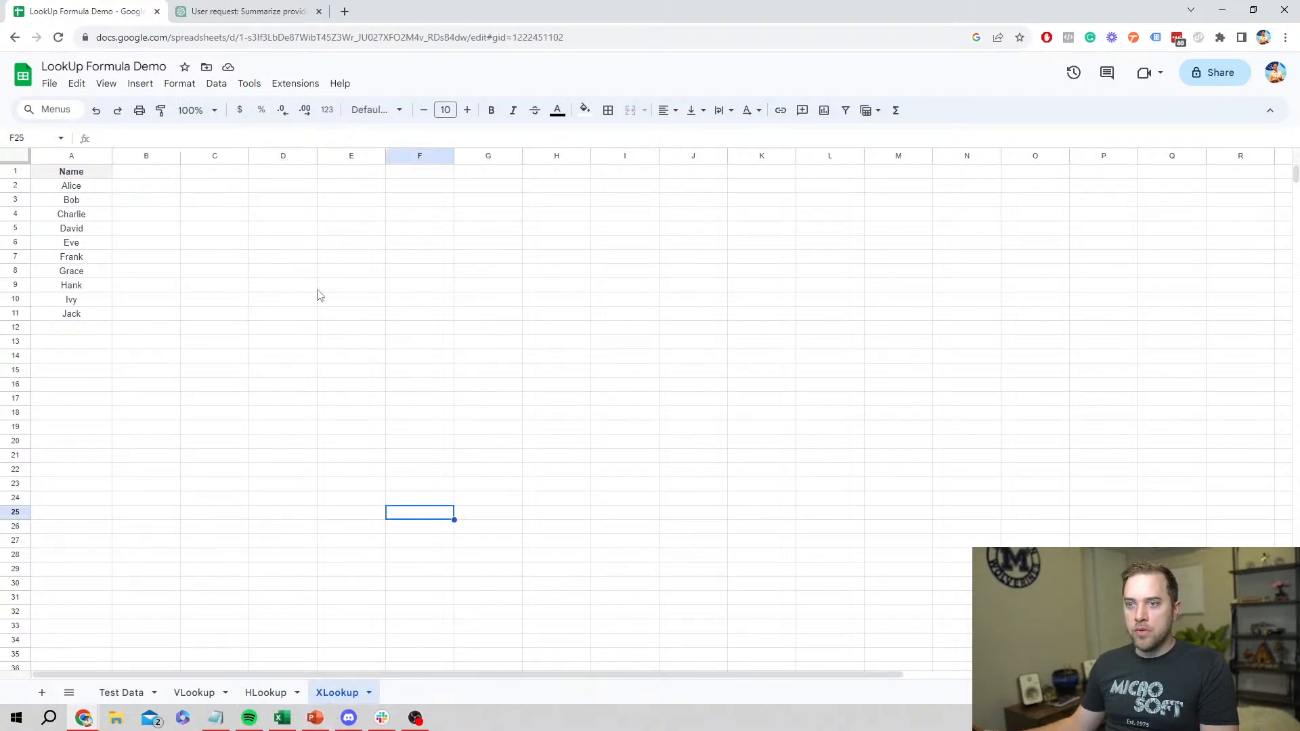
click(146, 189)
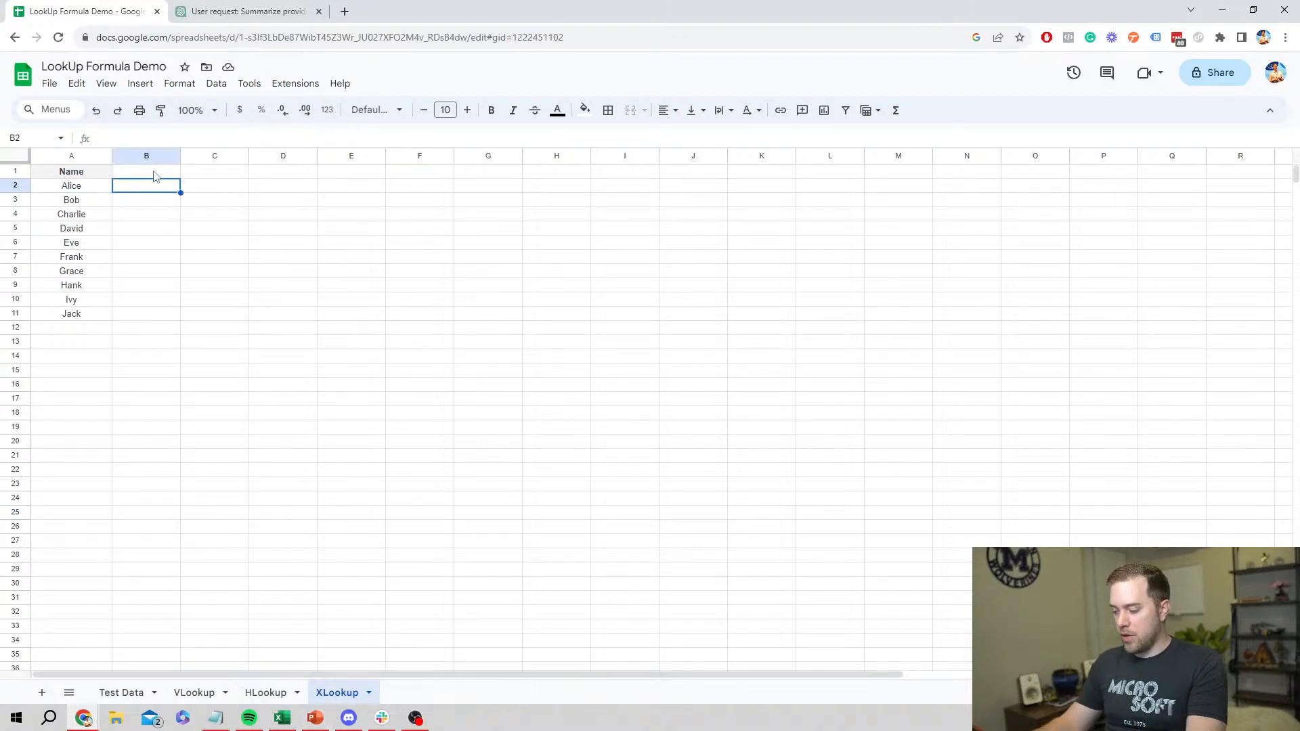
text(=XLO)
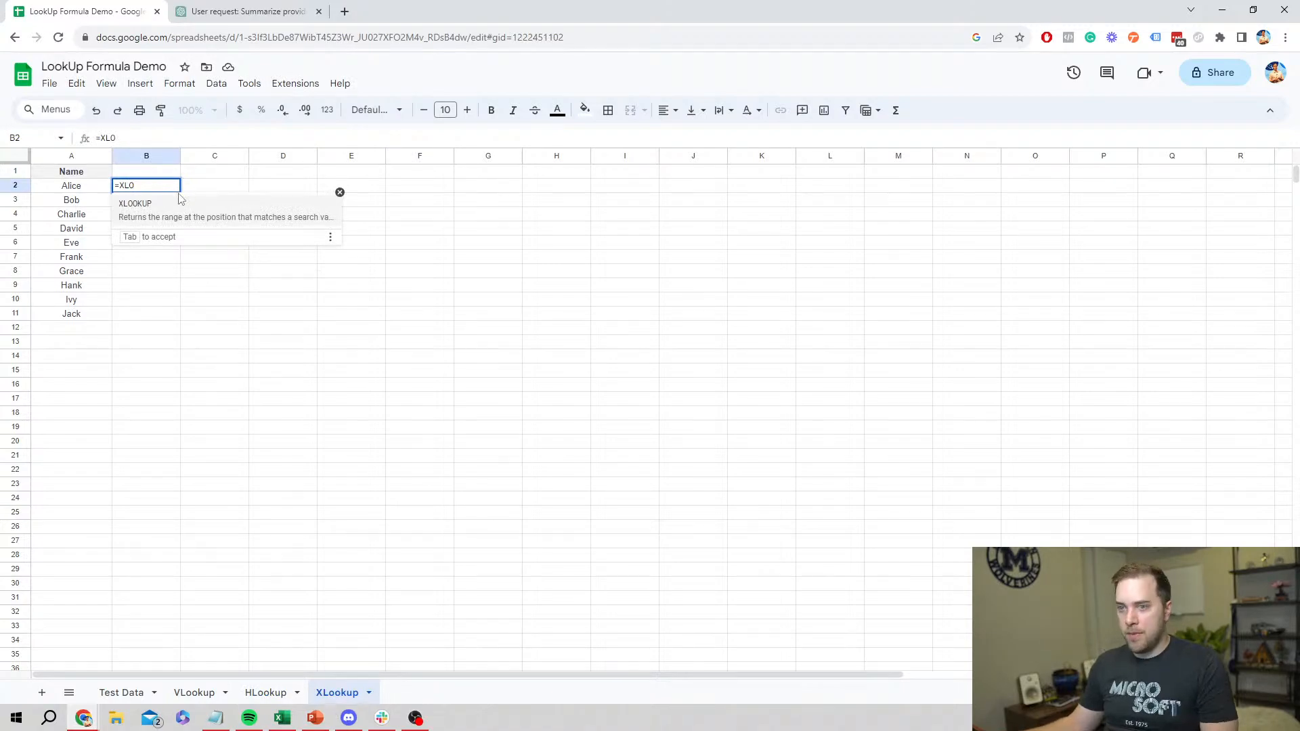
key(Tab)
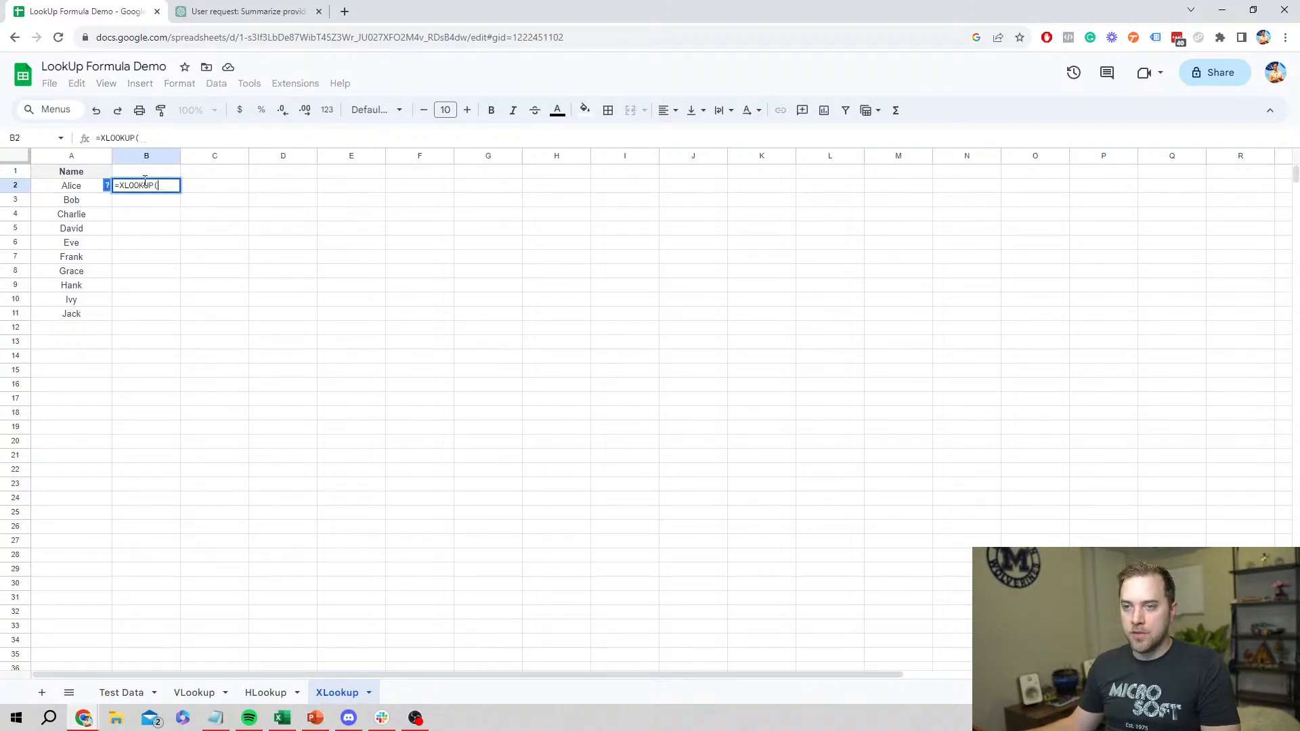
- Read the XLOOKUP argument help for the formula in B2, from the example down to the optional match and search modes
click(107, 186)
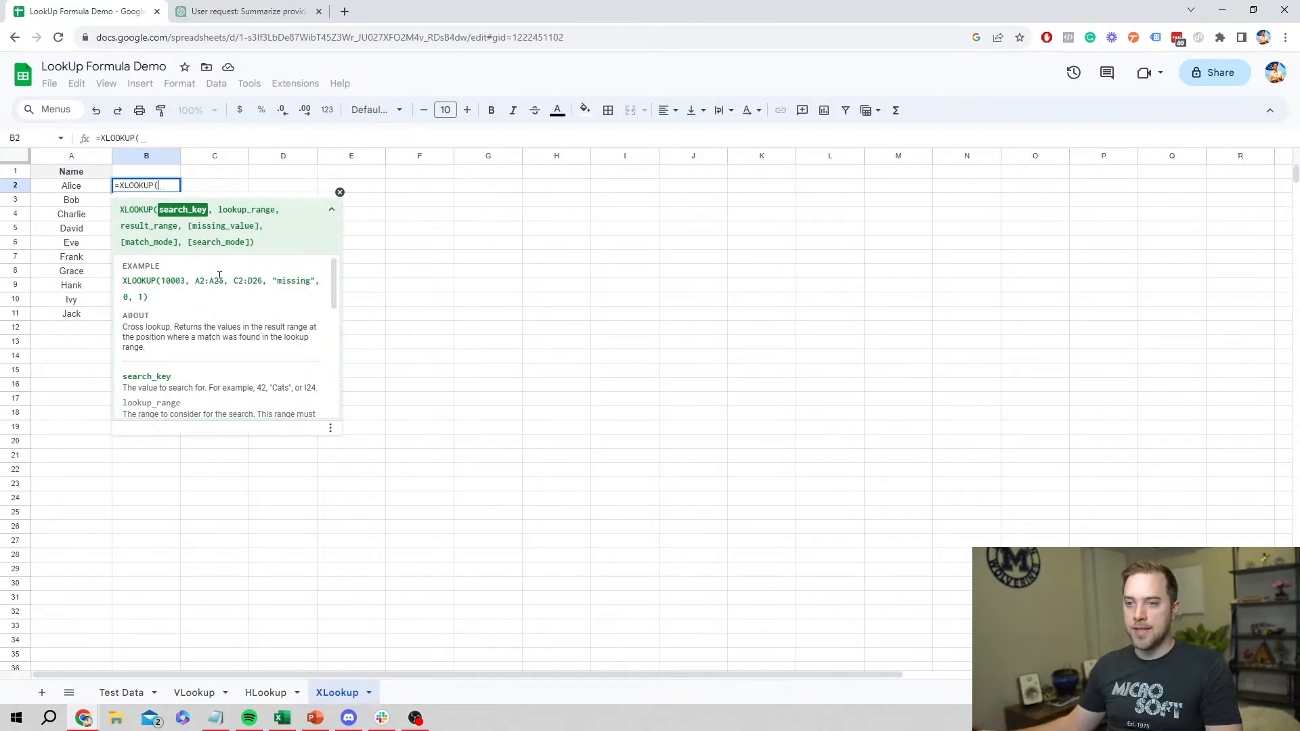
scroll(271, 352, down, 1)
scroll(271, 271, up, 1)
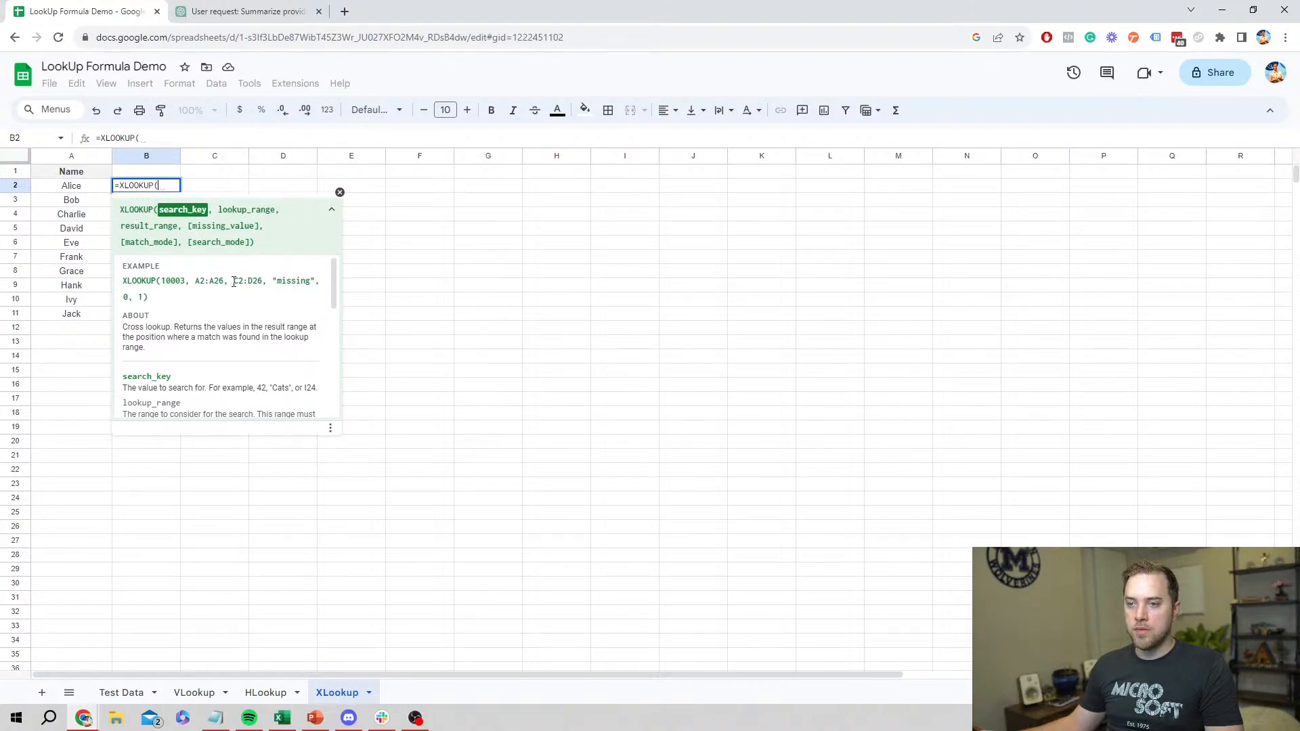
scroll(217, 355, down, 1)
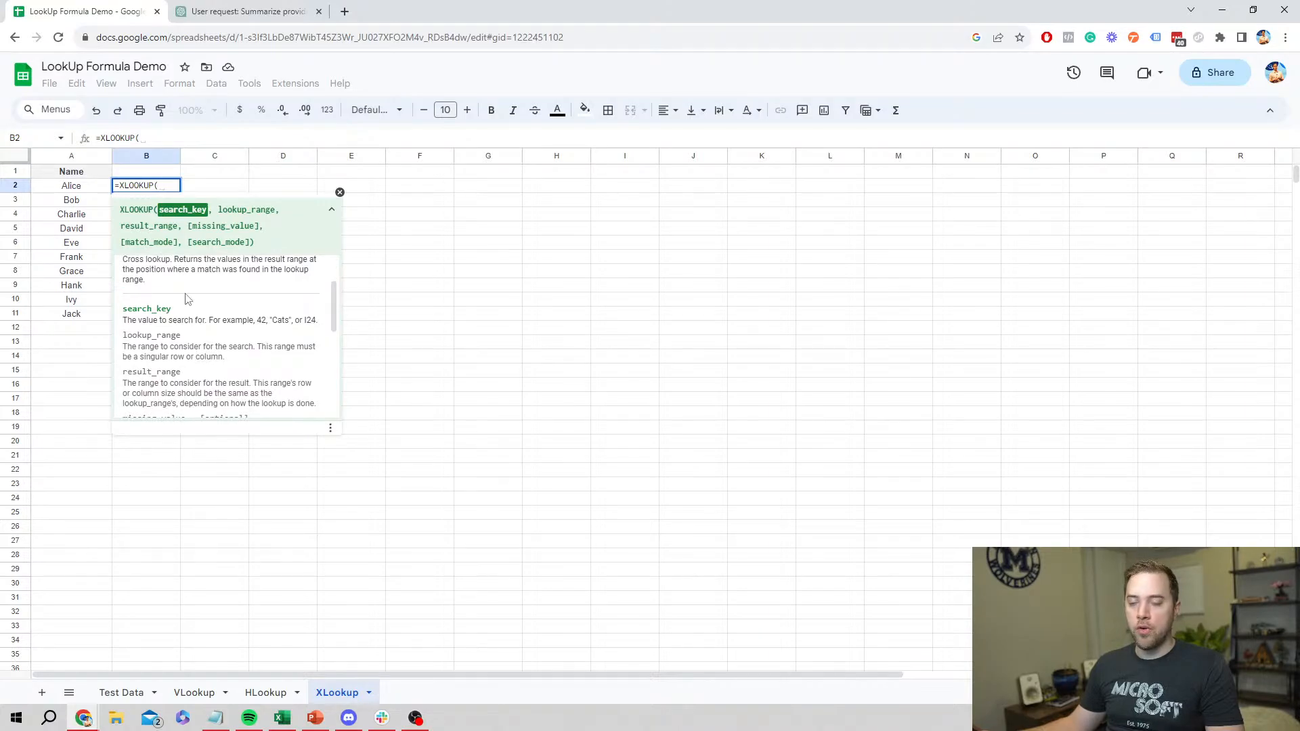
scroll(188, 298, up, 1)
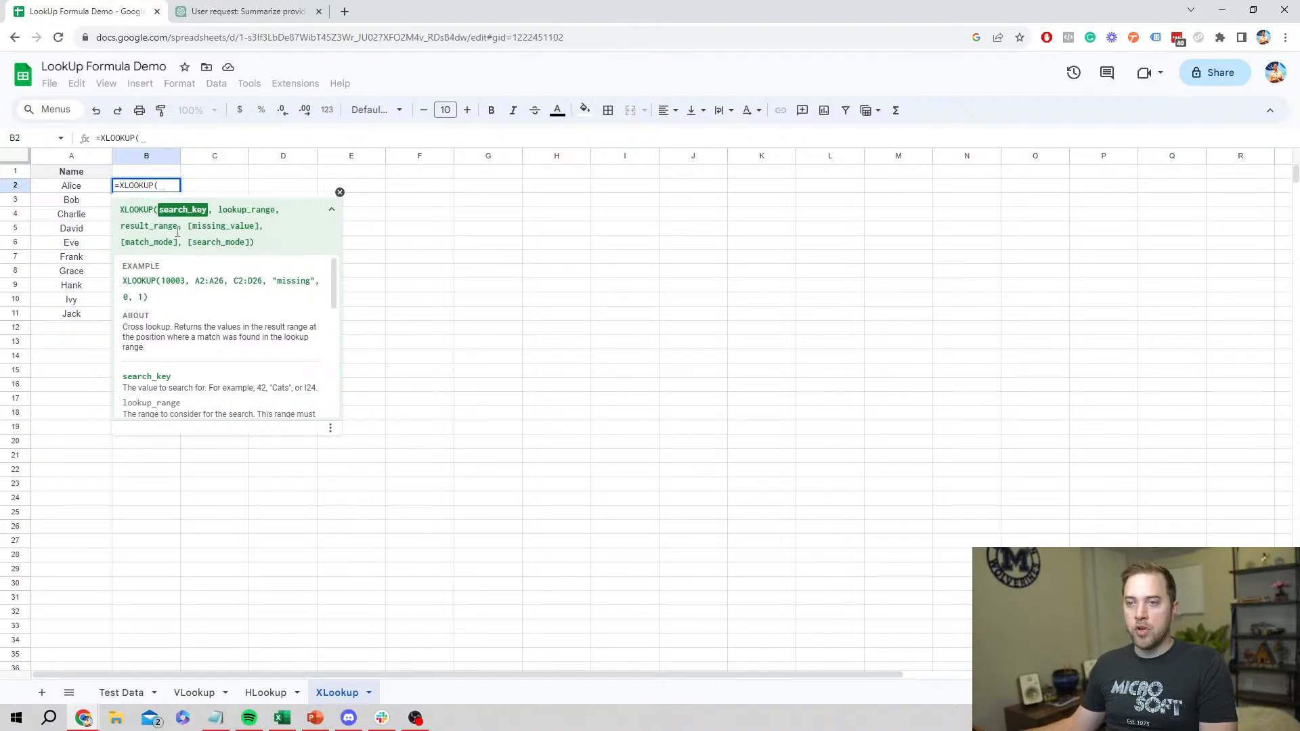
click(331, 209)
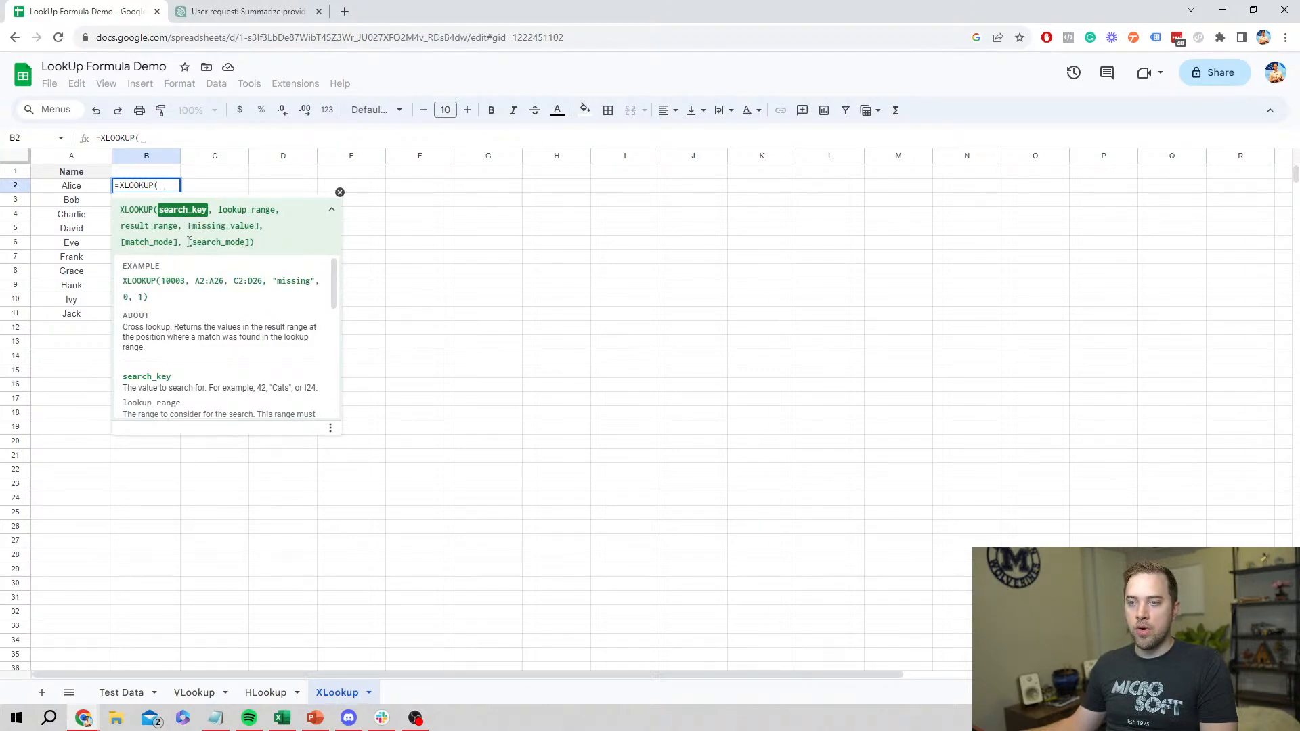
scroll(184, 365, down, 5)
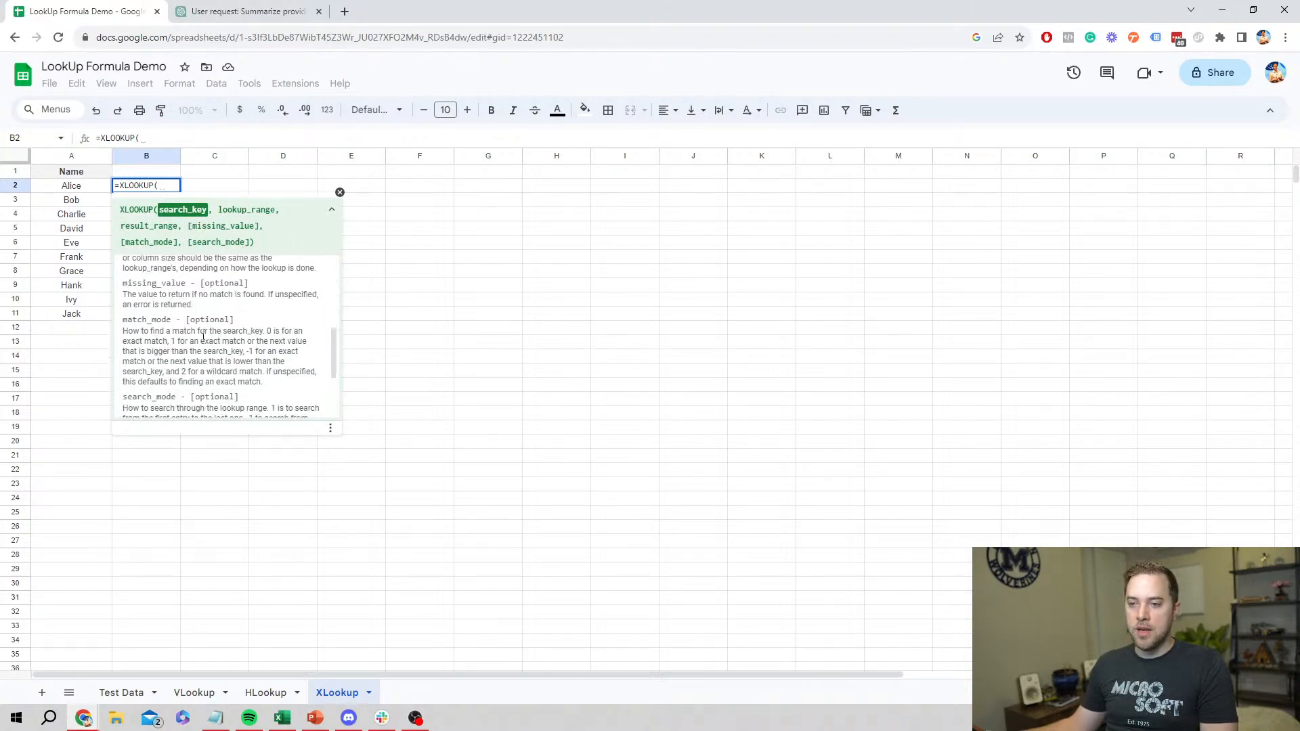
- Compare ChatGPT's INDEX and MATCH formula for the city lookup with the XLOOKUP argument help in the spreadsheet
click(248, 11)
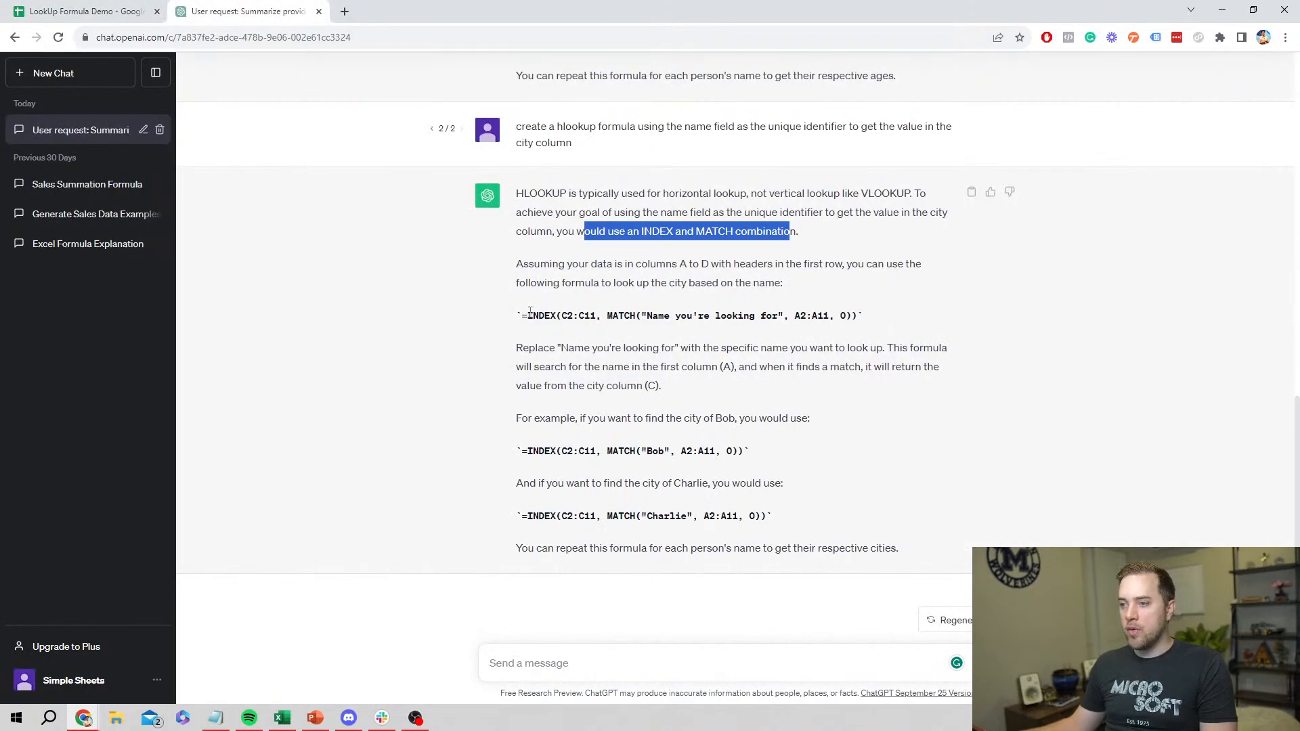
drag(530, 312, 868, 316)
click(860, 317)
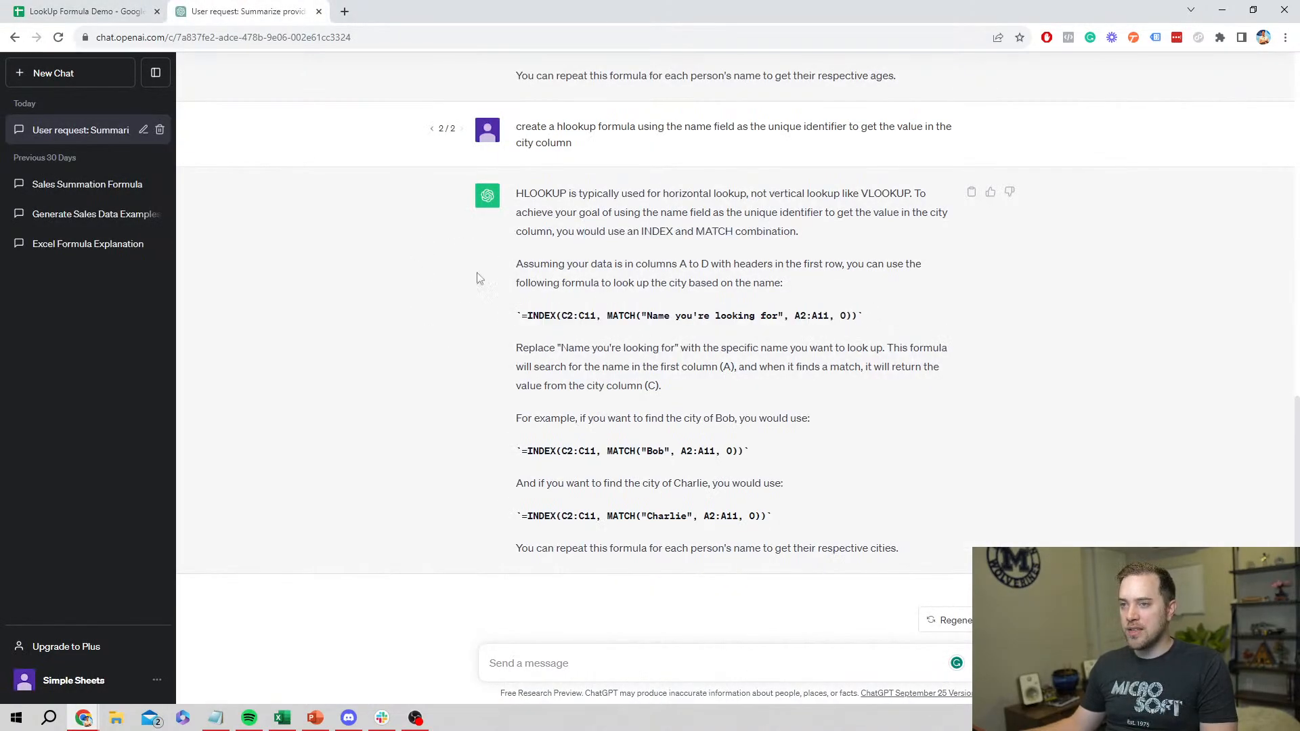
click(59, 7)
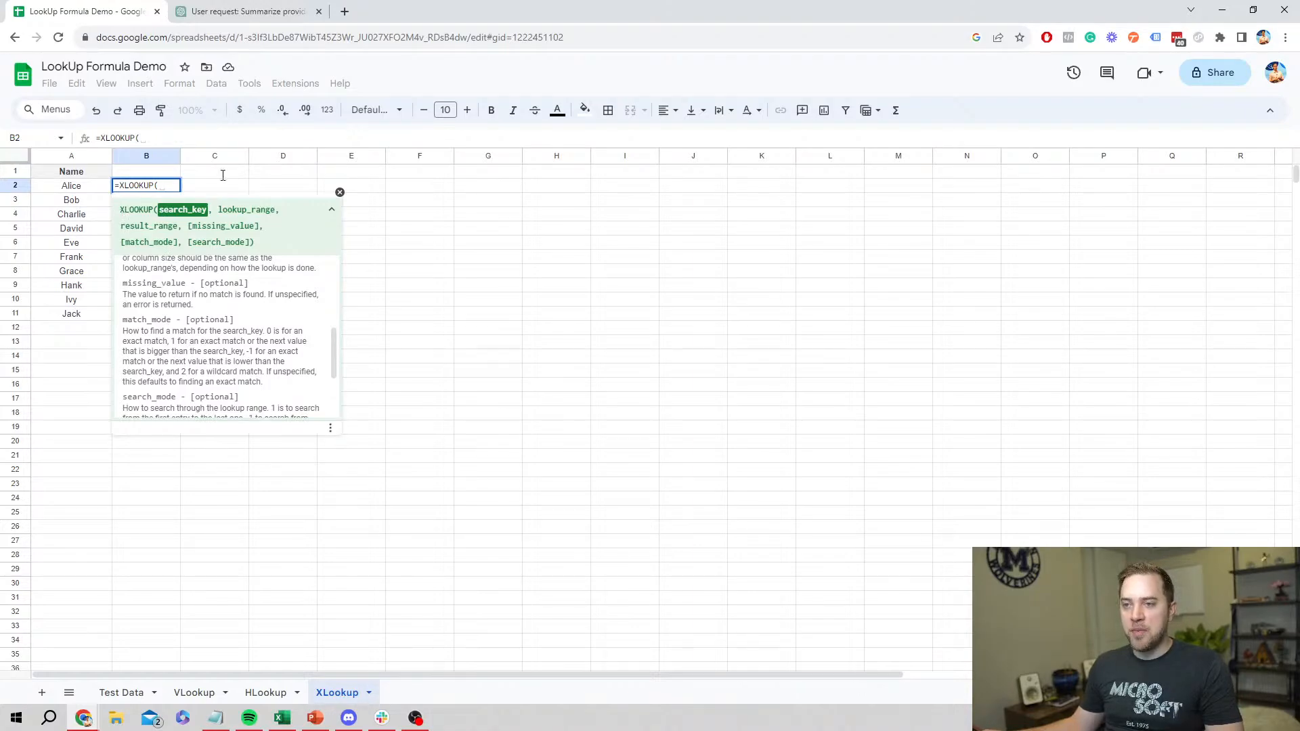
click(223, 11)
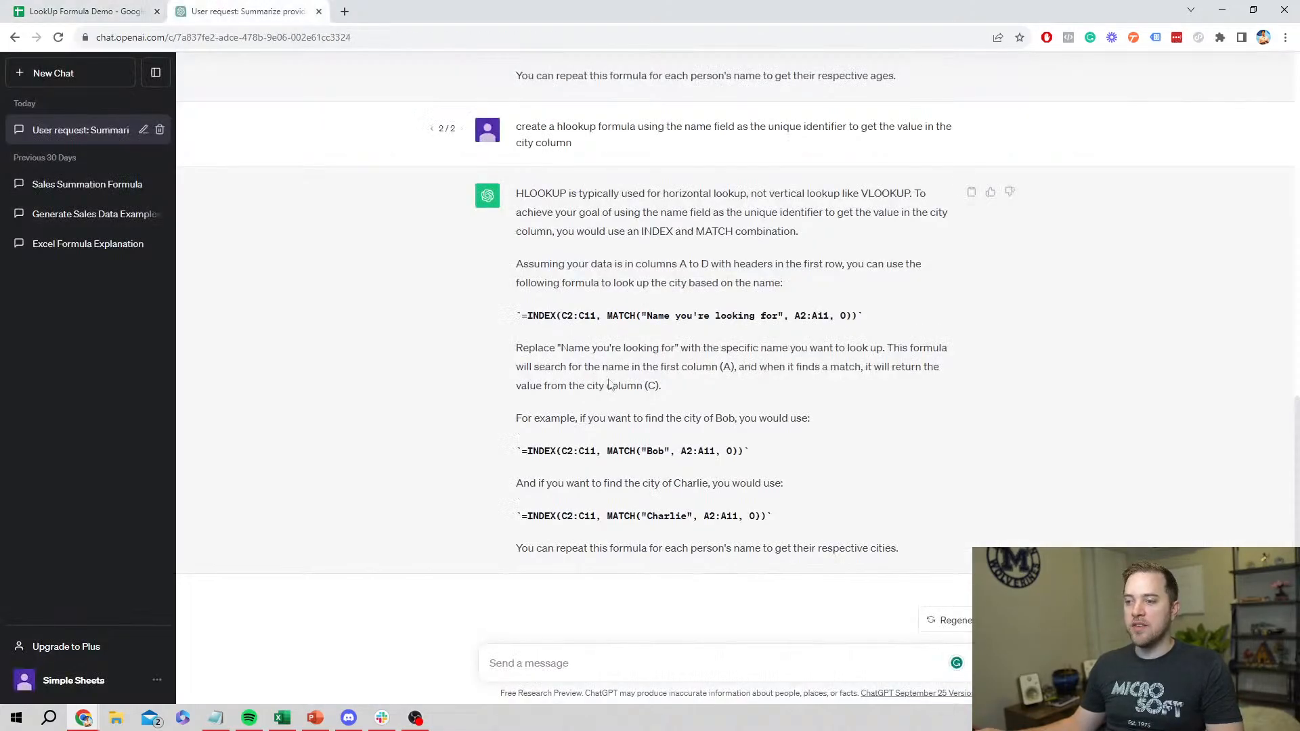
click(95, 12)
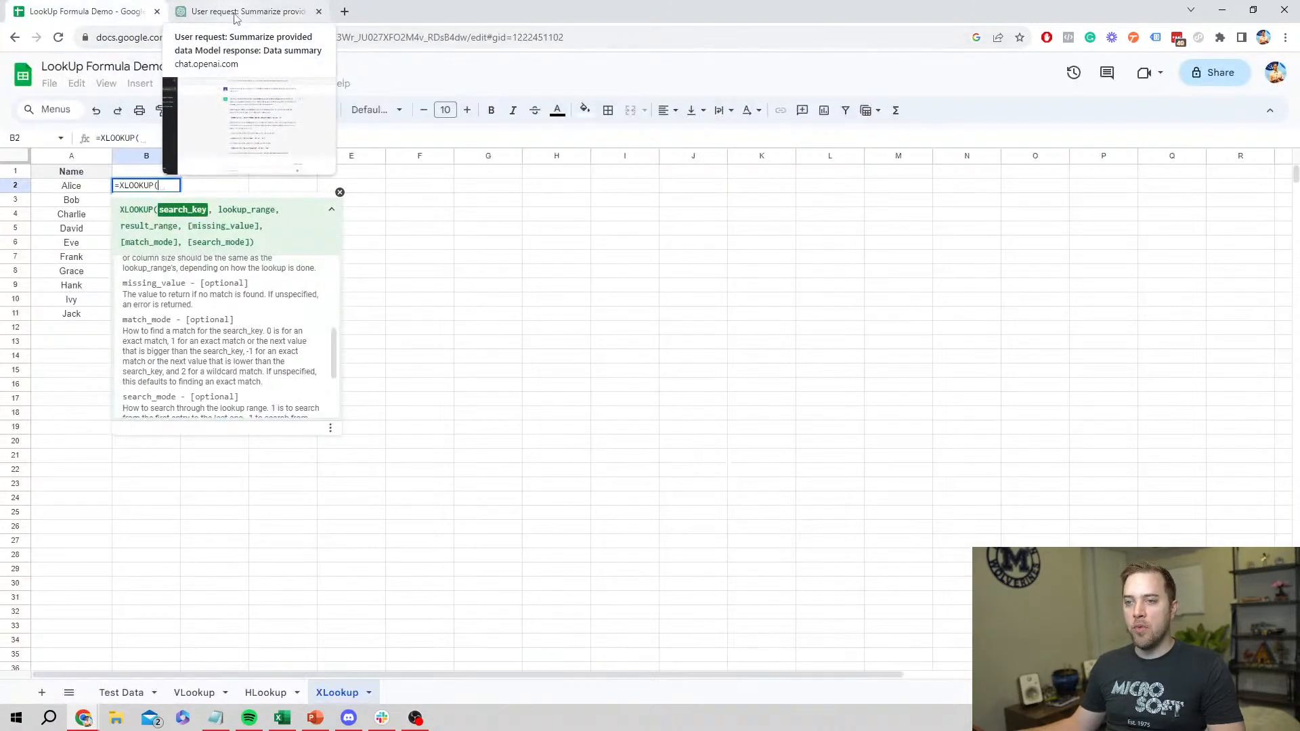
scroll(247, 338, up, 5)
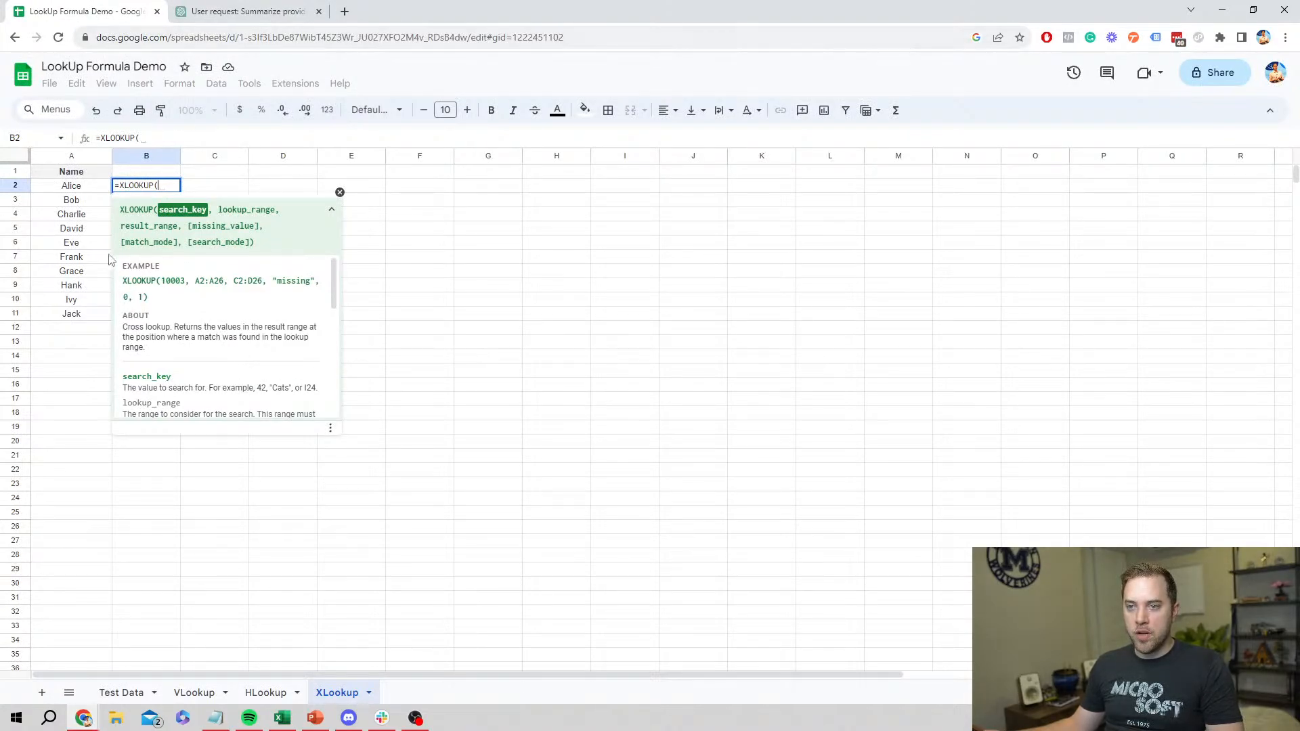
- Ask ChatGPT to "create an xlookup formula that returns the values from the name column"
click(226, 5)
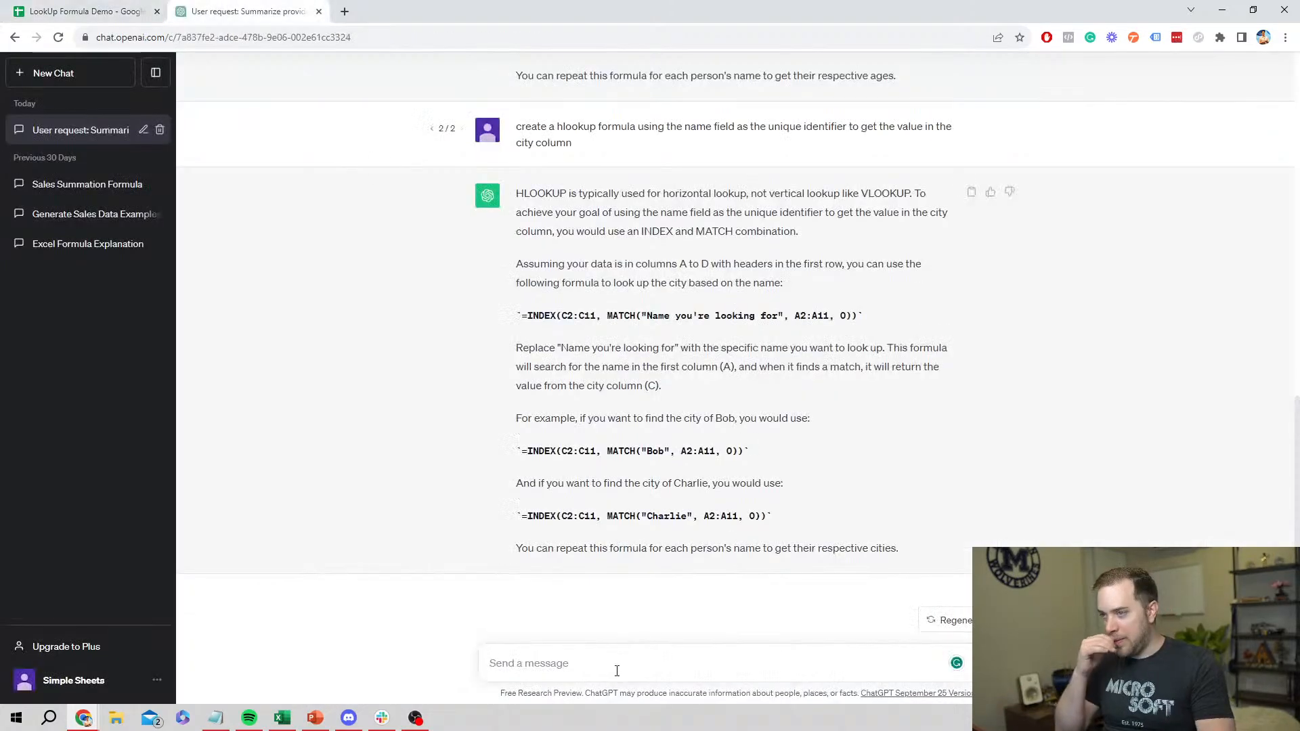
click(617, 671)
text(create)
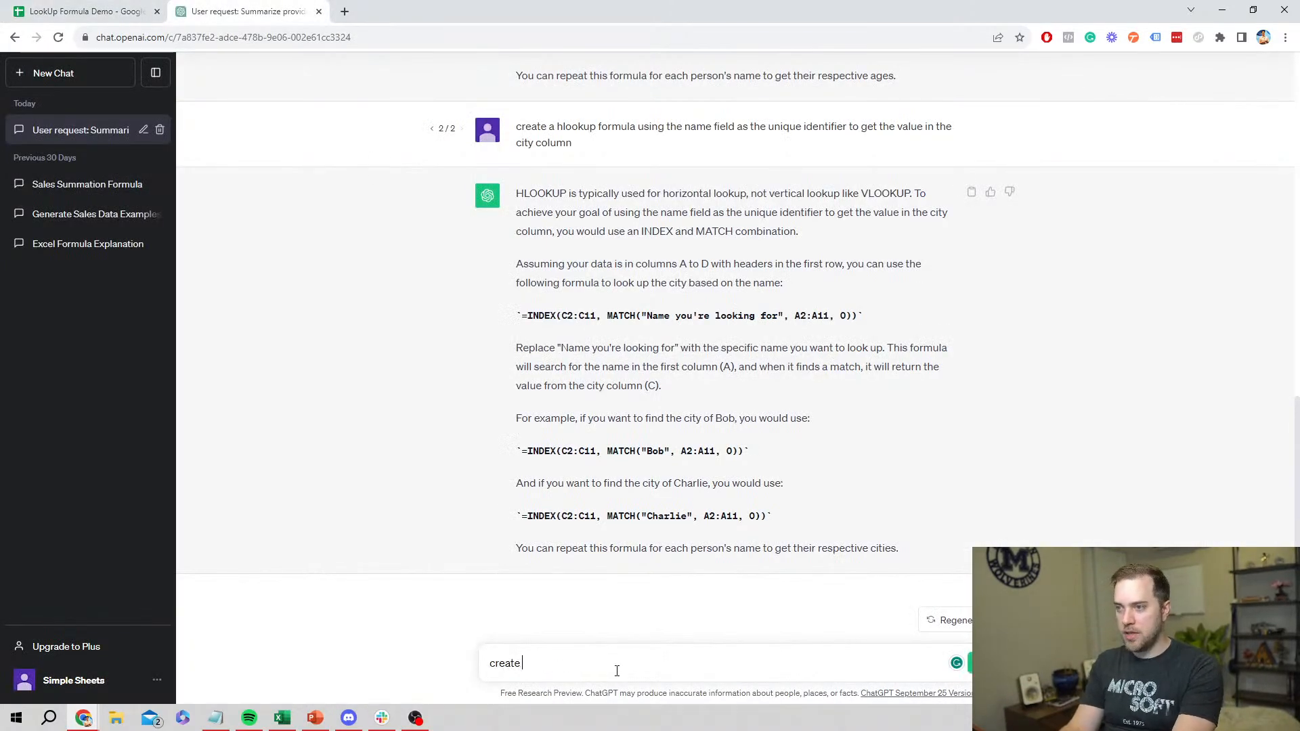
text( an )
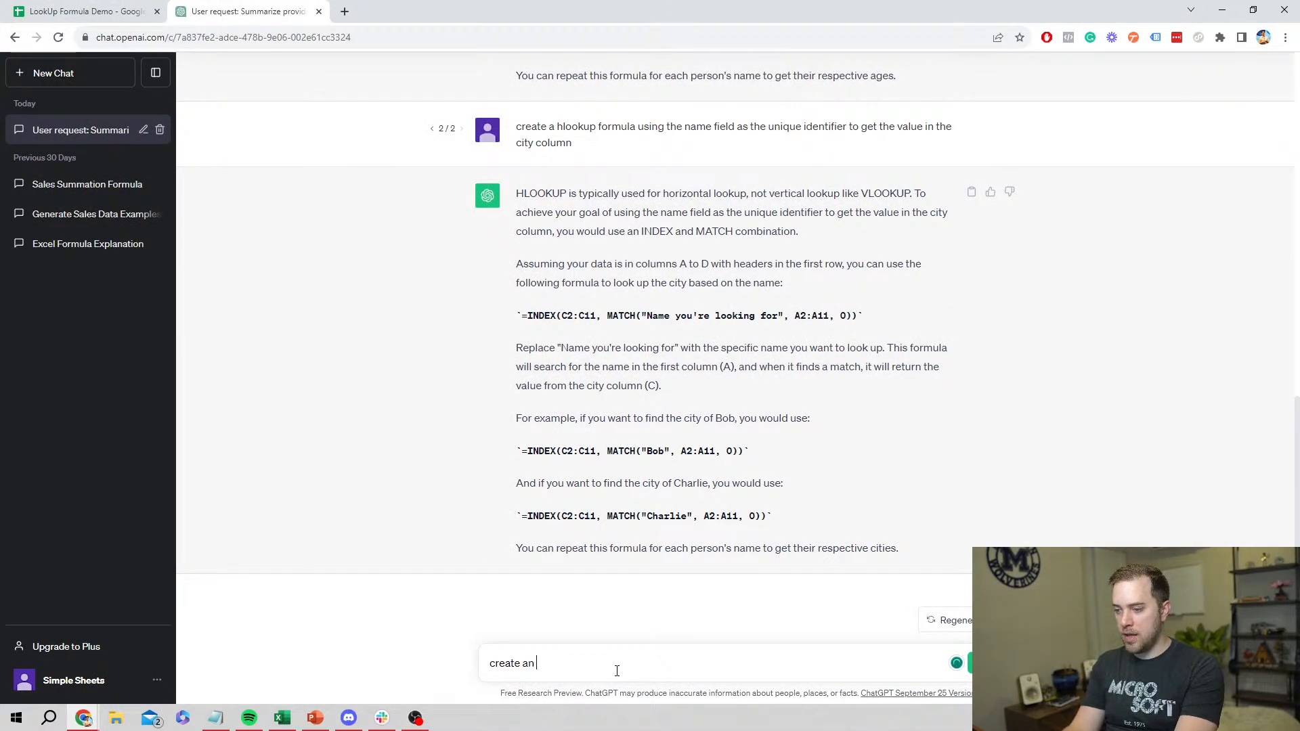
text(xlookui)
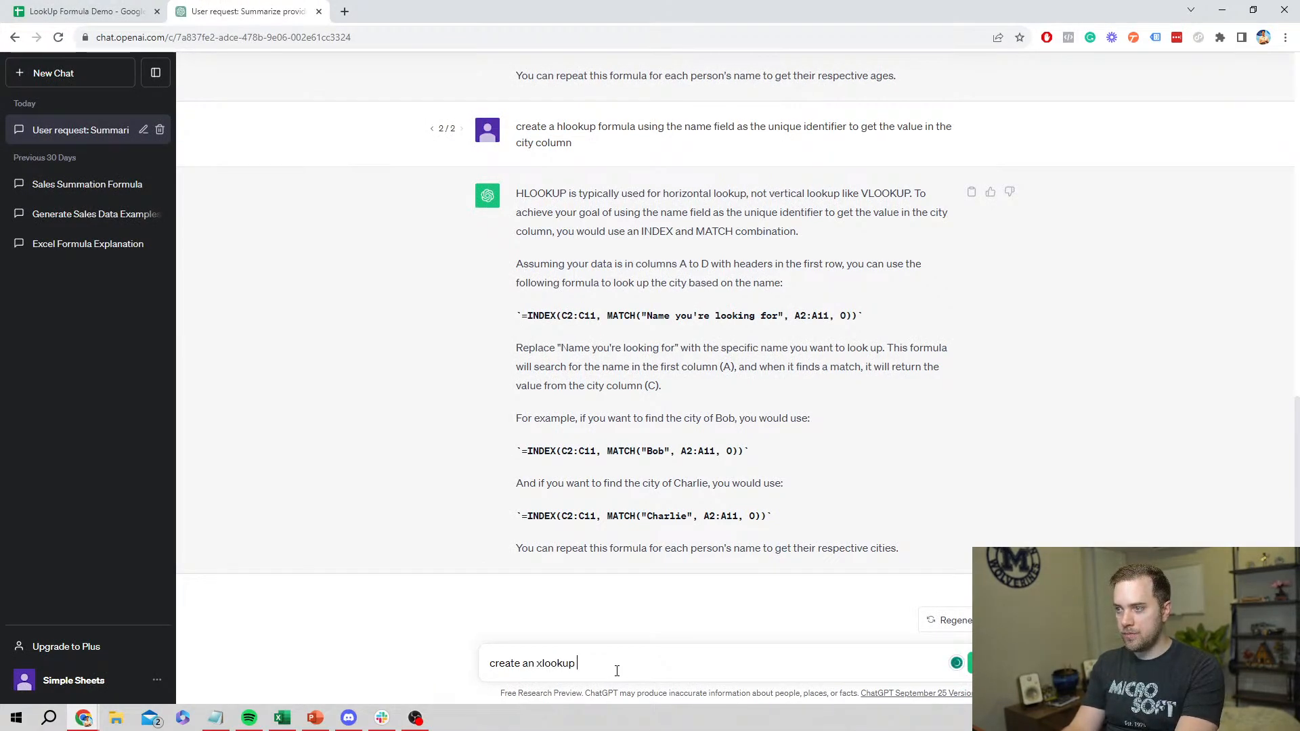
text(formula.th)
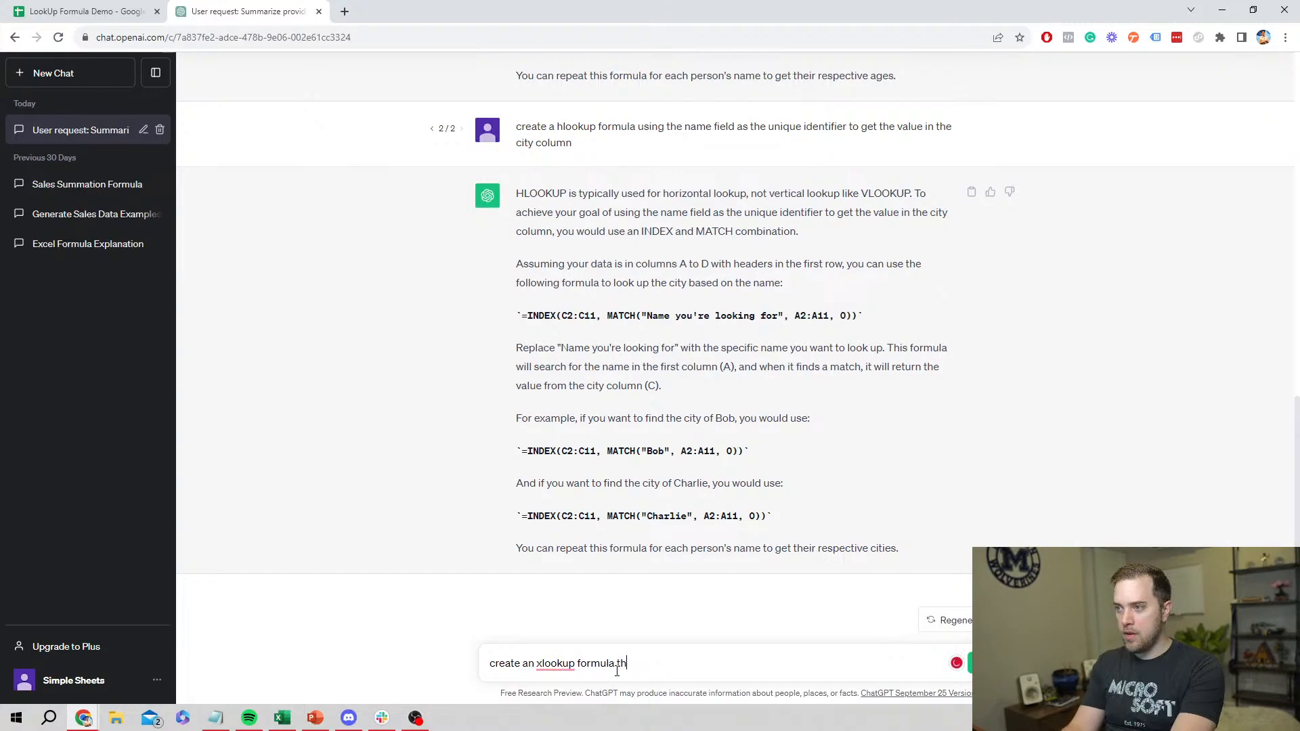
text(at returns)
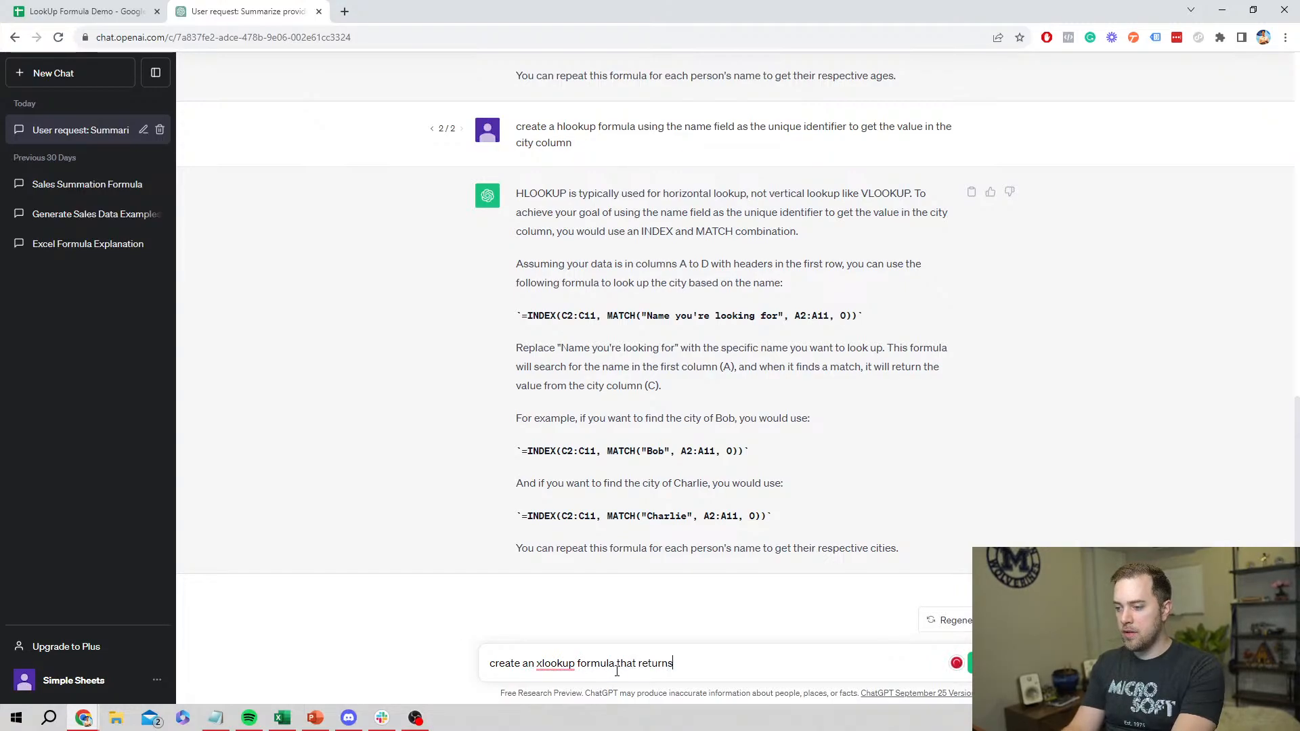
text( the values from the name column)
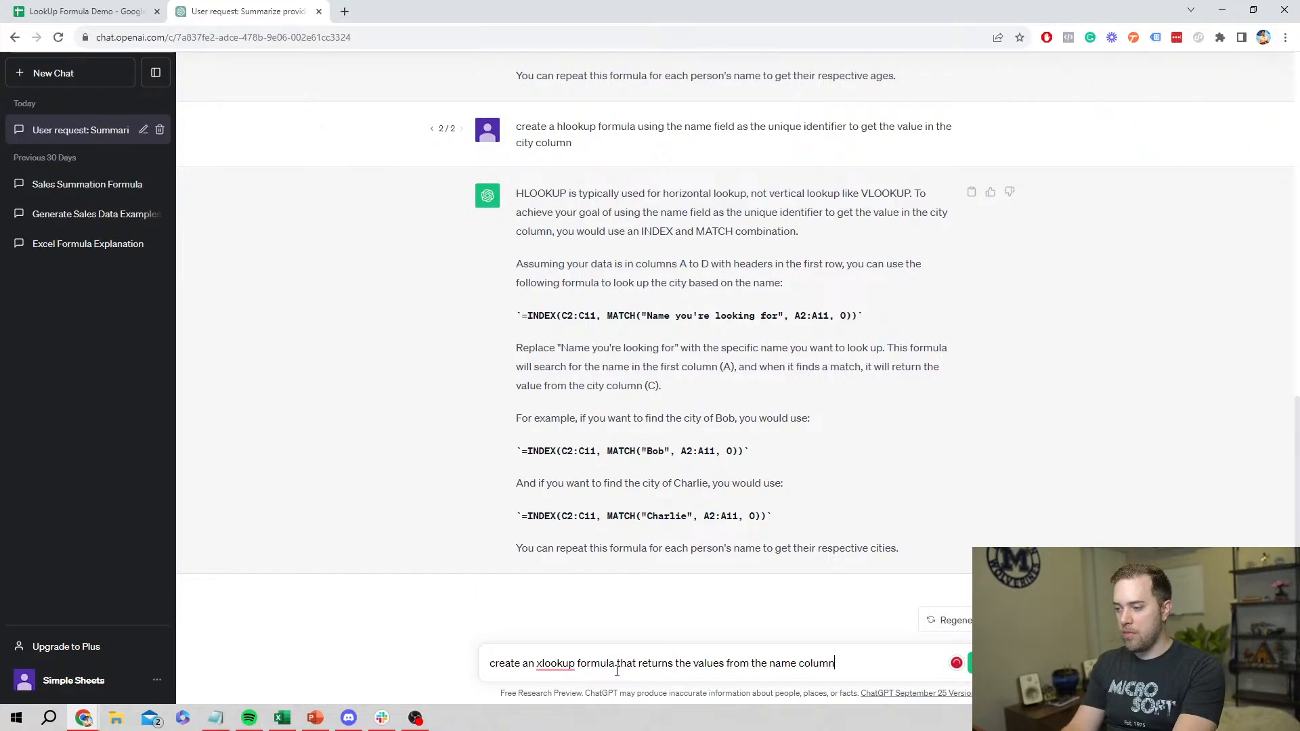
key(Return)
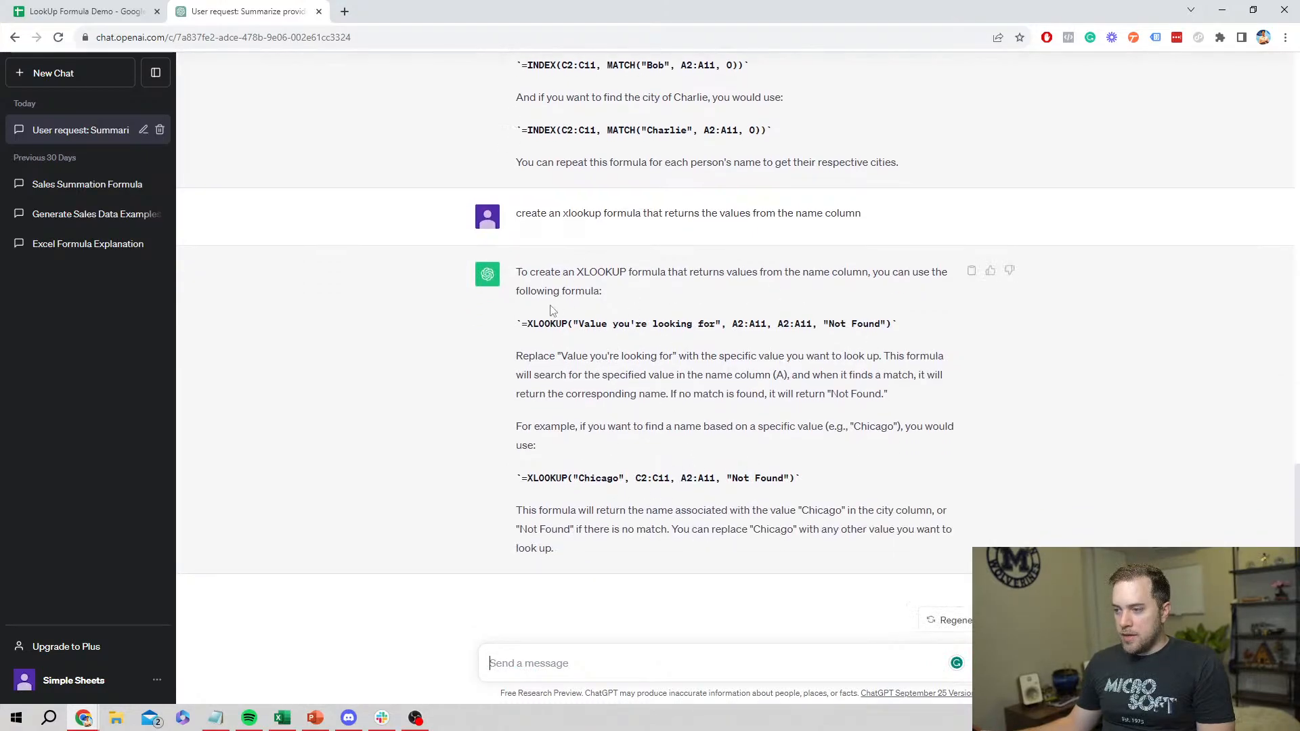
- Copy ChatGPT's first XLOOKUP formula and replace the unfinished formula in B2 of the XLookup sheet with it
drag(522, 323, 873, 356)
click(833, 380)
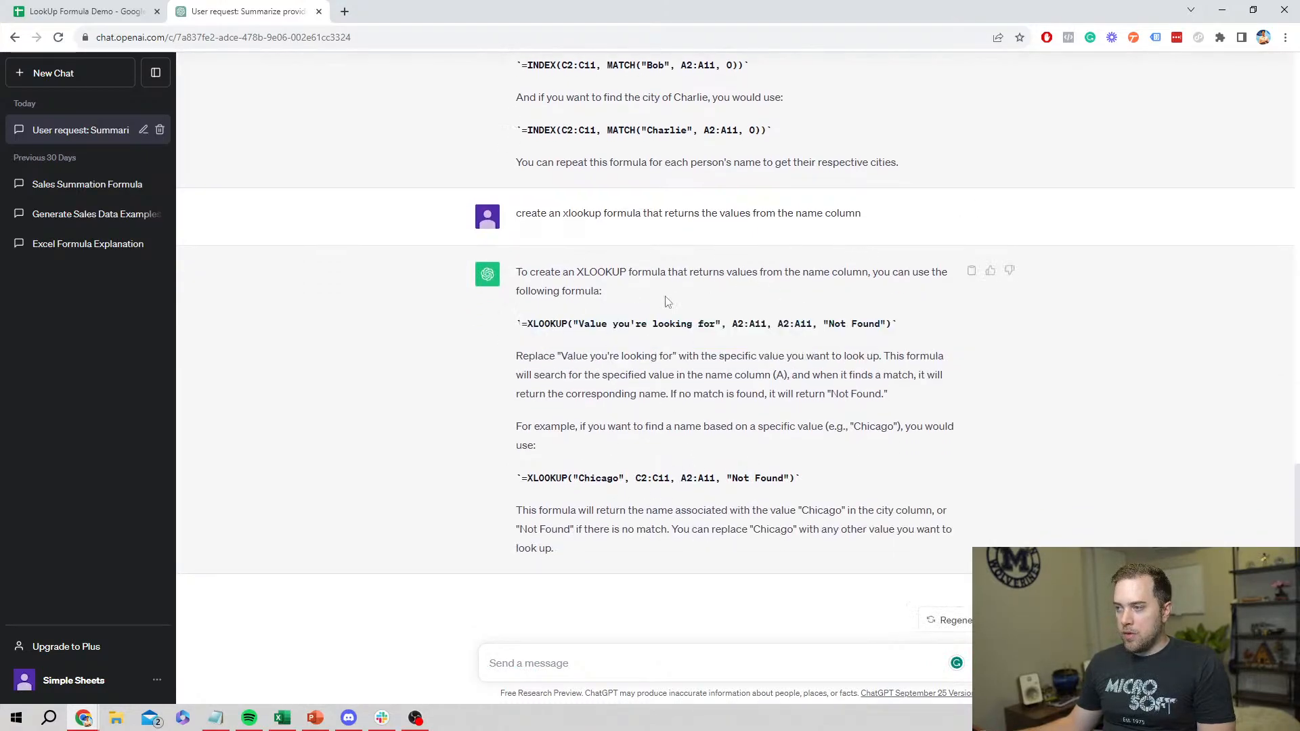
drag(537, 323, 872, 342)
key(ctrl+c)
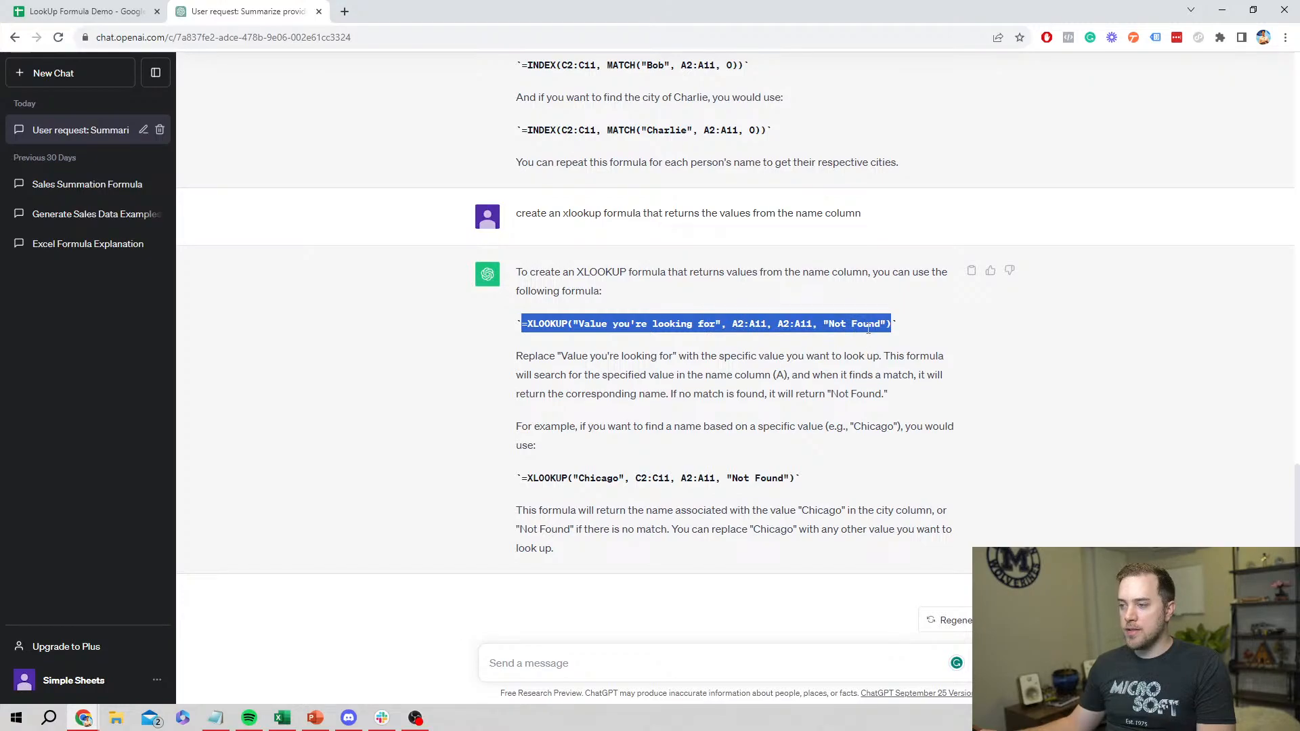
click(88, 12)
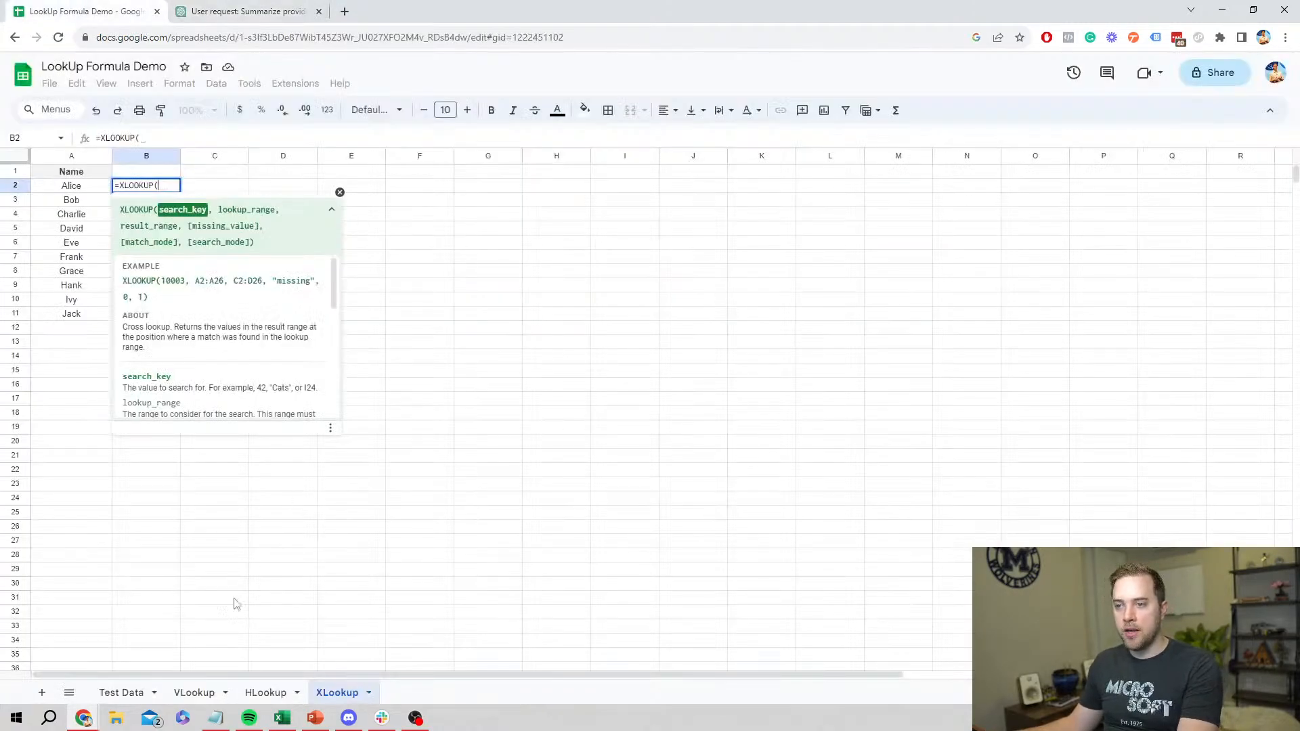
key(ctrl+a)
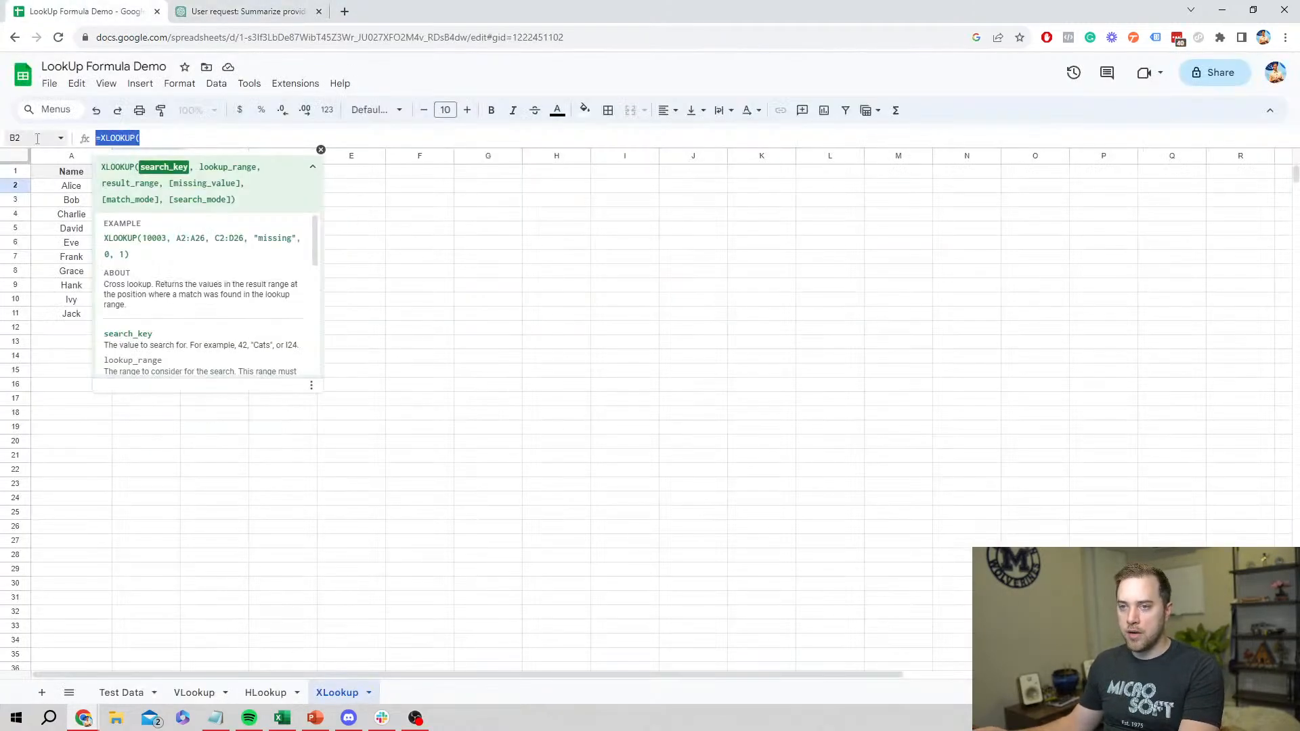
key(ctrl+v)
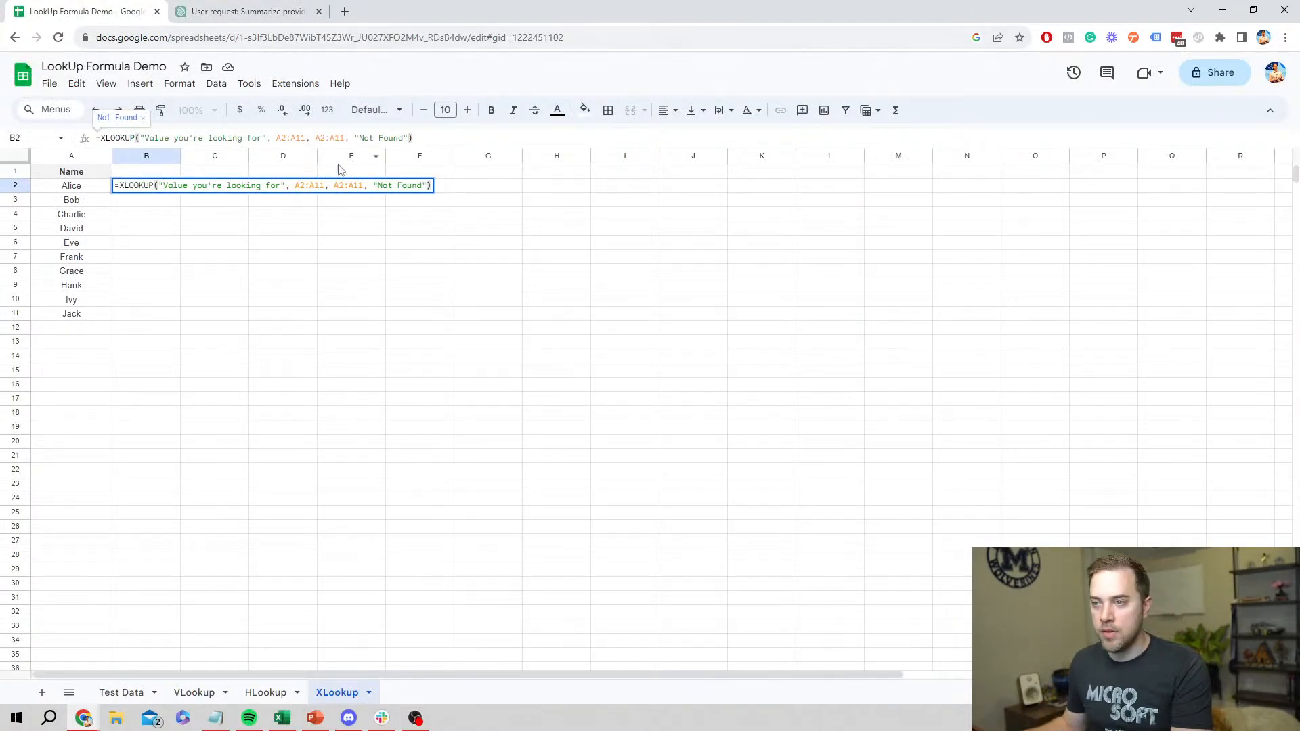
- Replace the lookup range of the B2 XLOOKUP formula with A1:D11 from the Test Data sheet and enter the formula
drag(276, 138, 310, 143)
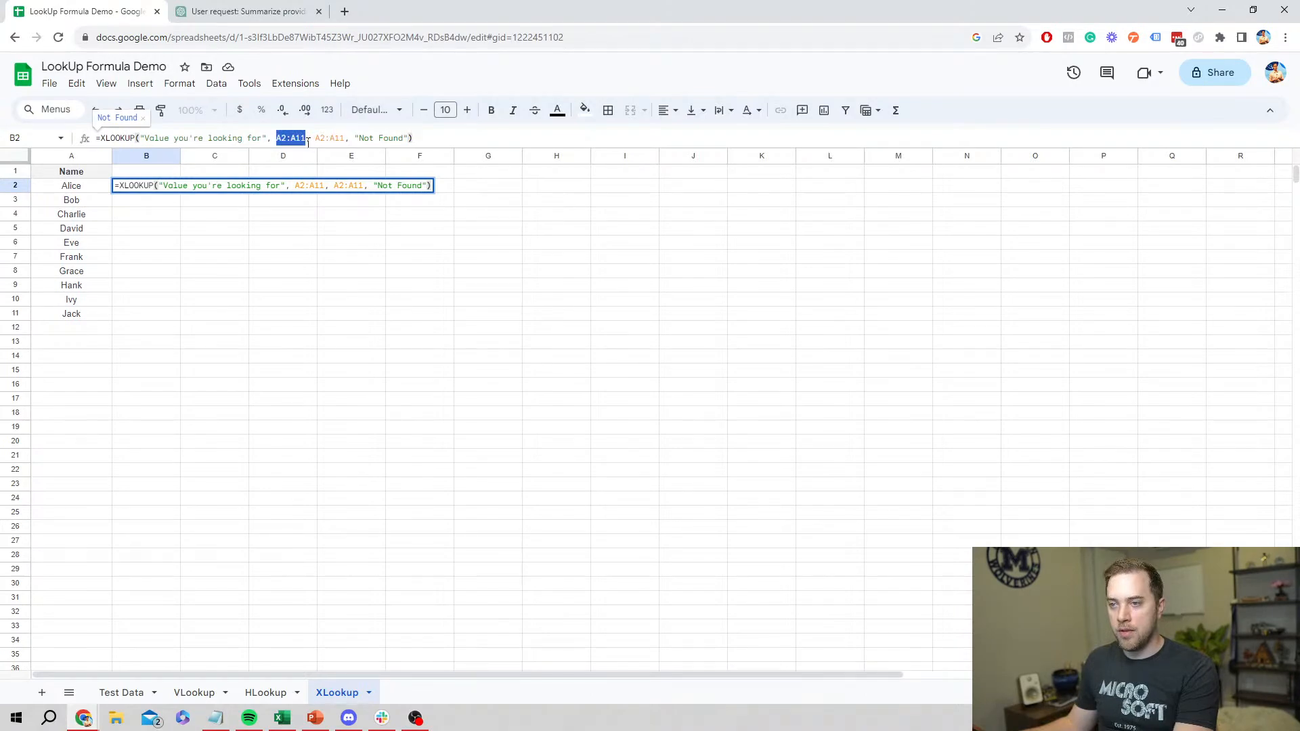
key(BackSpace)
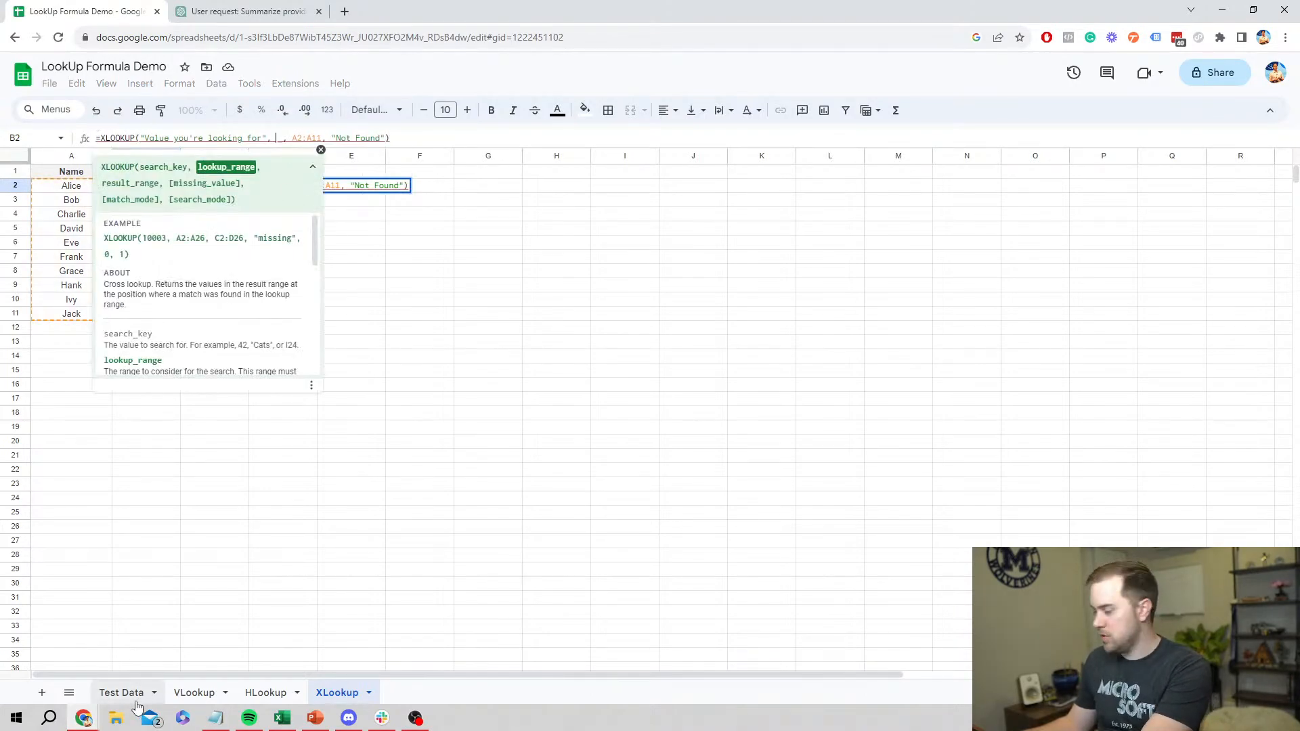
click(138, 706)
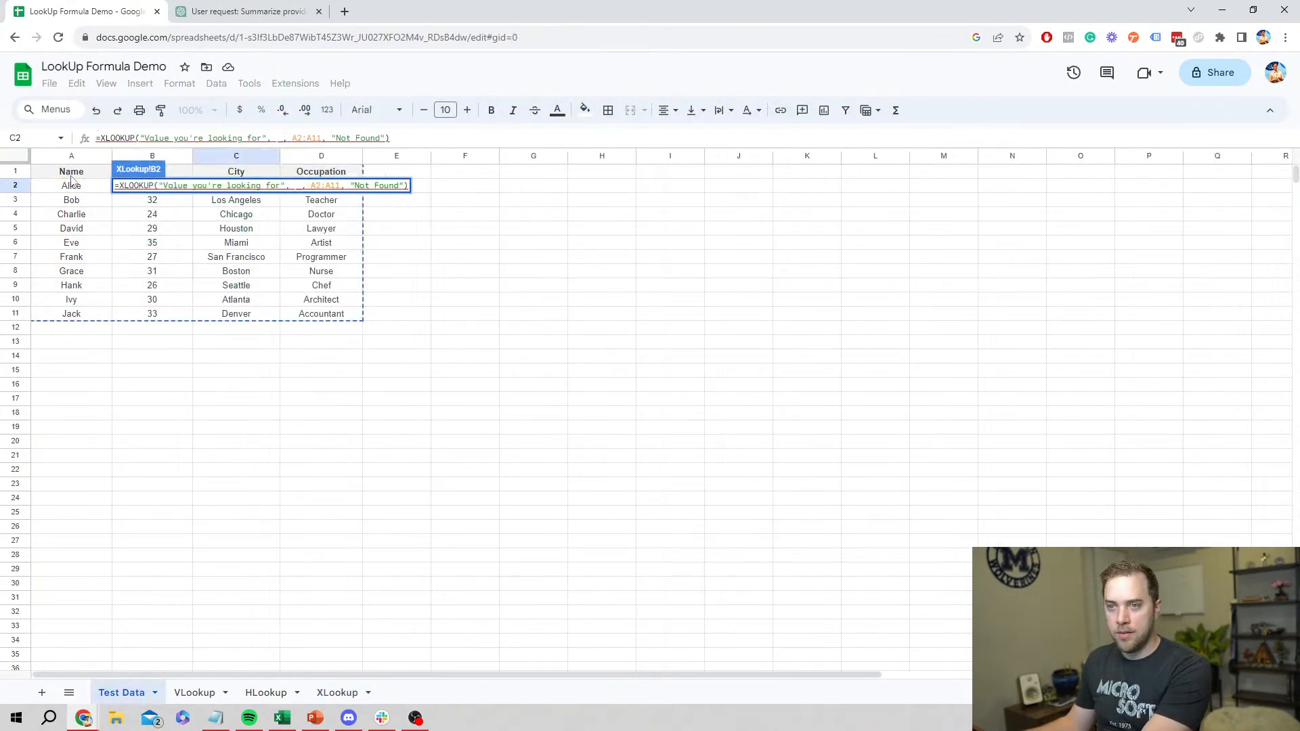
drag(71, 174, 237, 256)
drag(299, 303, 320, 318)
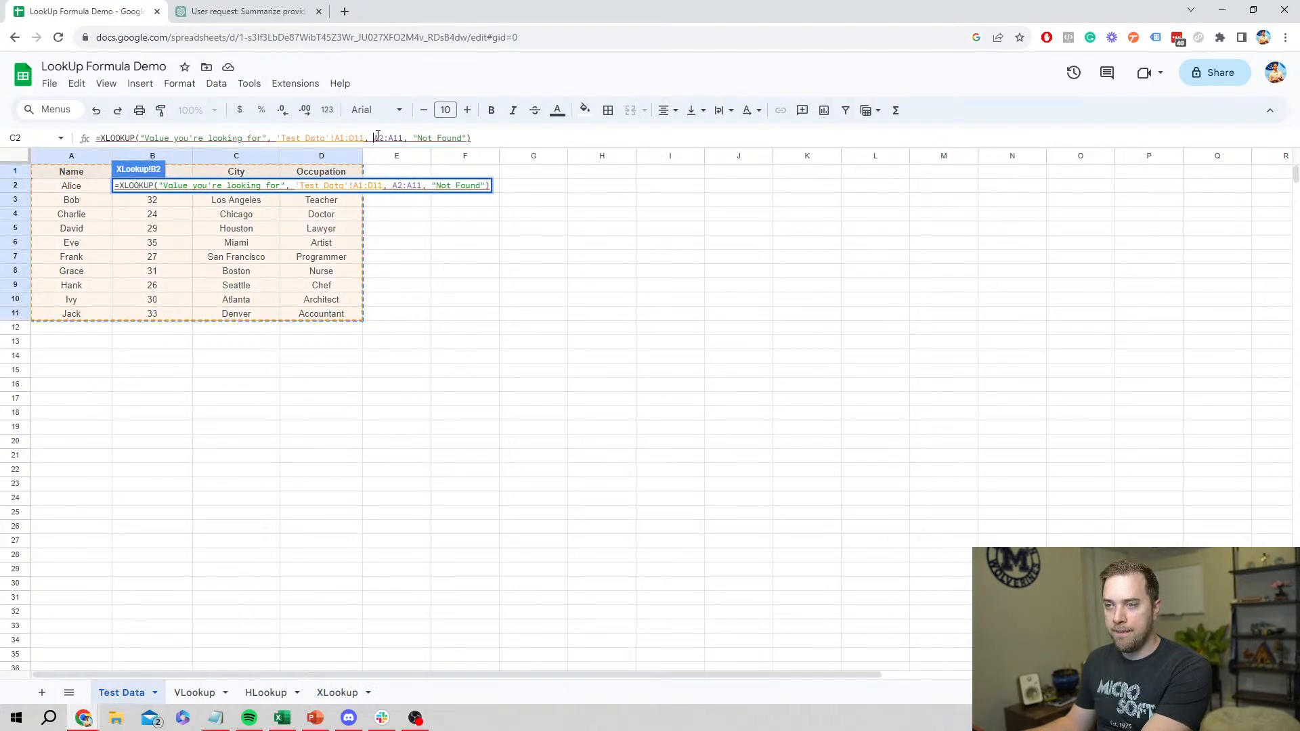
drag(372, 138, 404, 137)
key(Return)
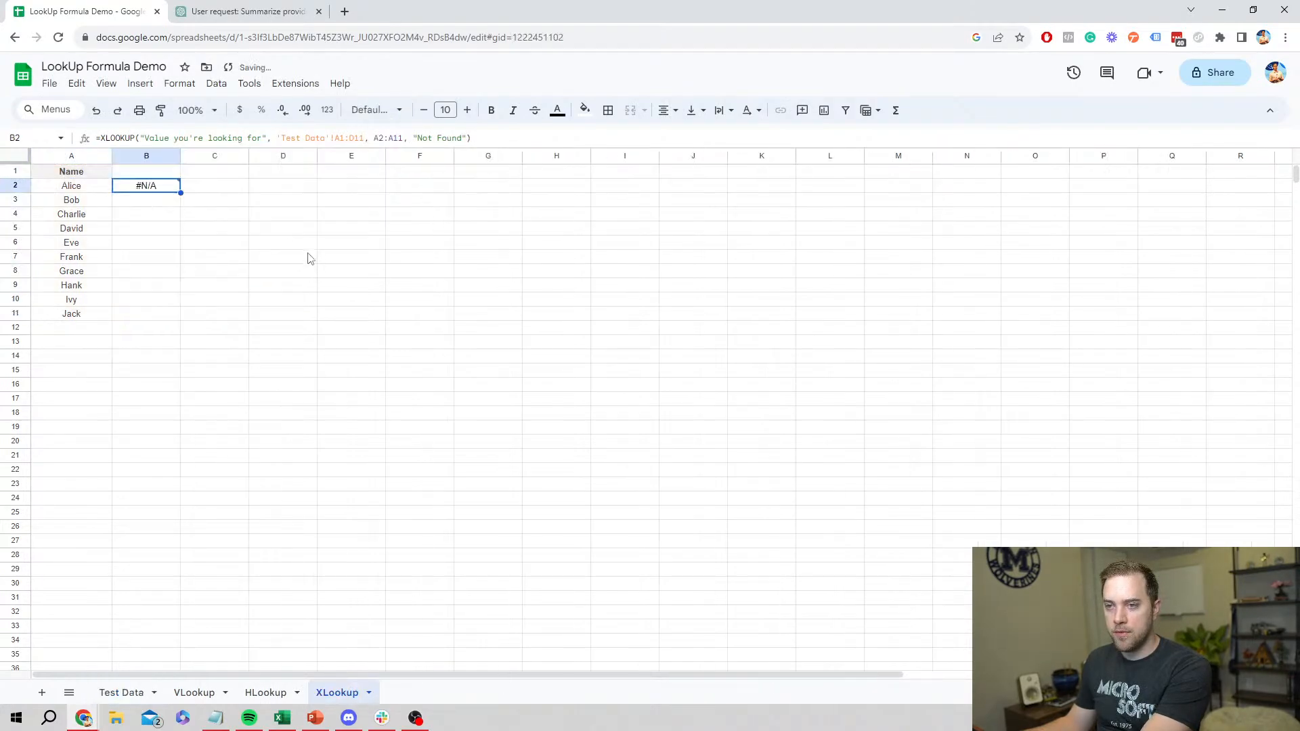
- Replace the result range of the B2 XLOOKUP formula with 'Test Data'!A1:D11 and enter the formula
drag(374, 137, 407, 137)
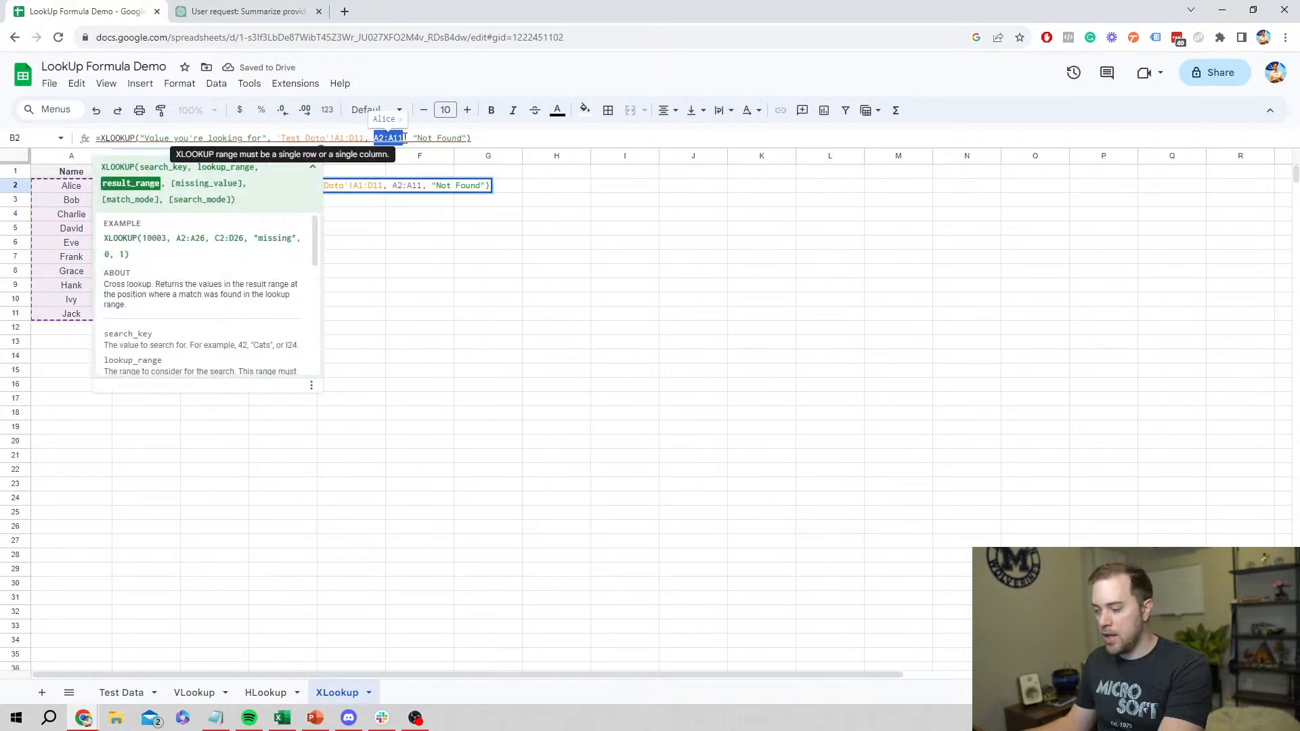
key(BackSpace)
click(121, 692)
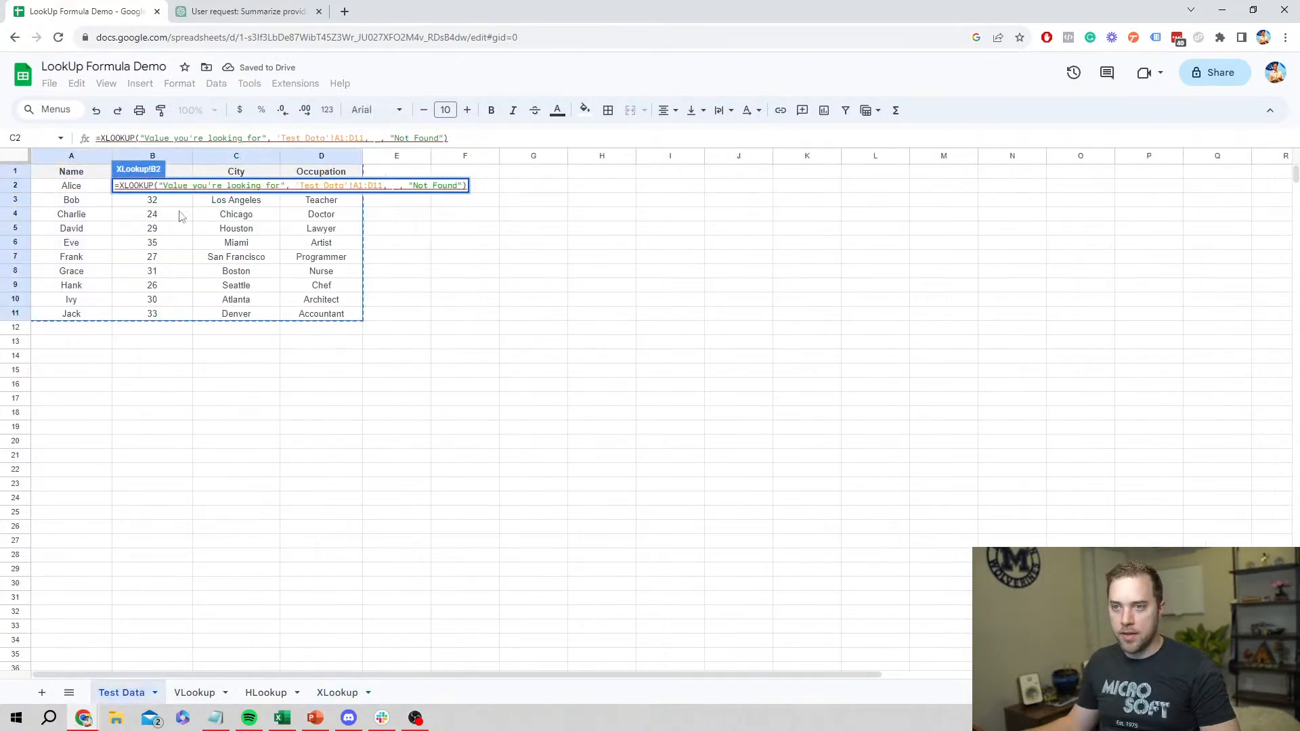
drag(73, 172, 307, 320)
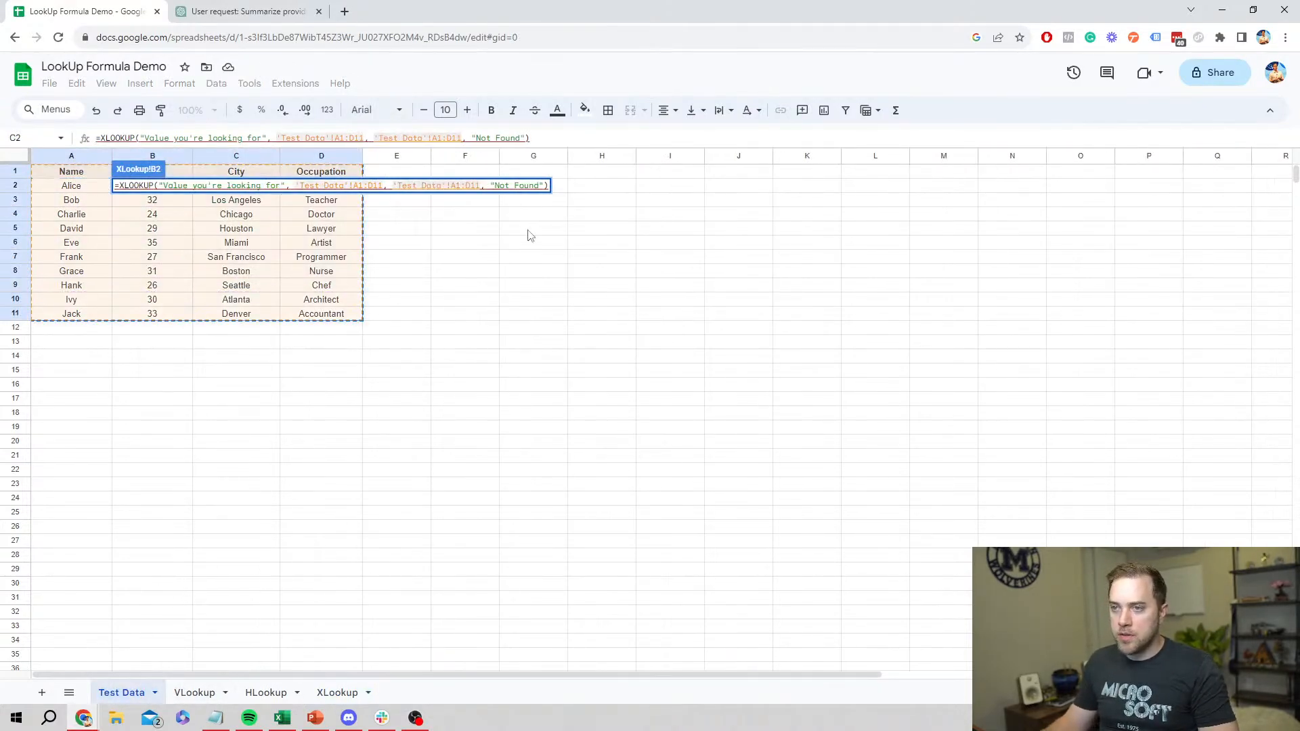
key(Return)
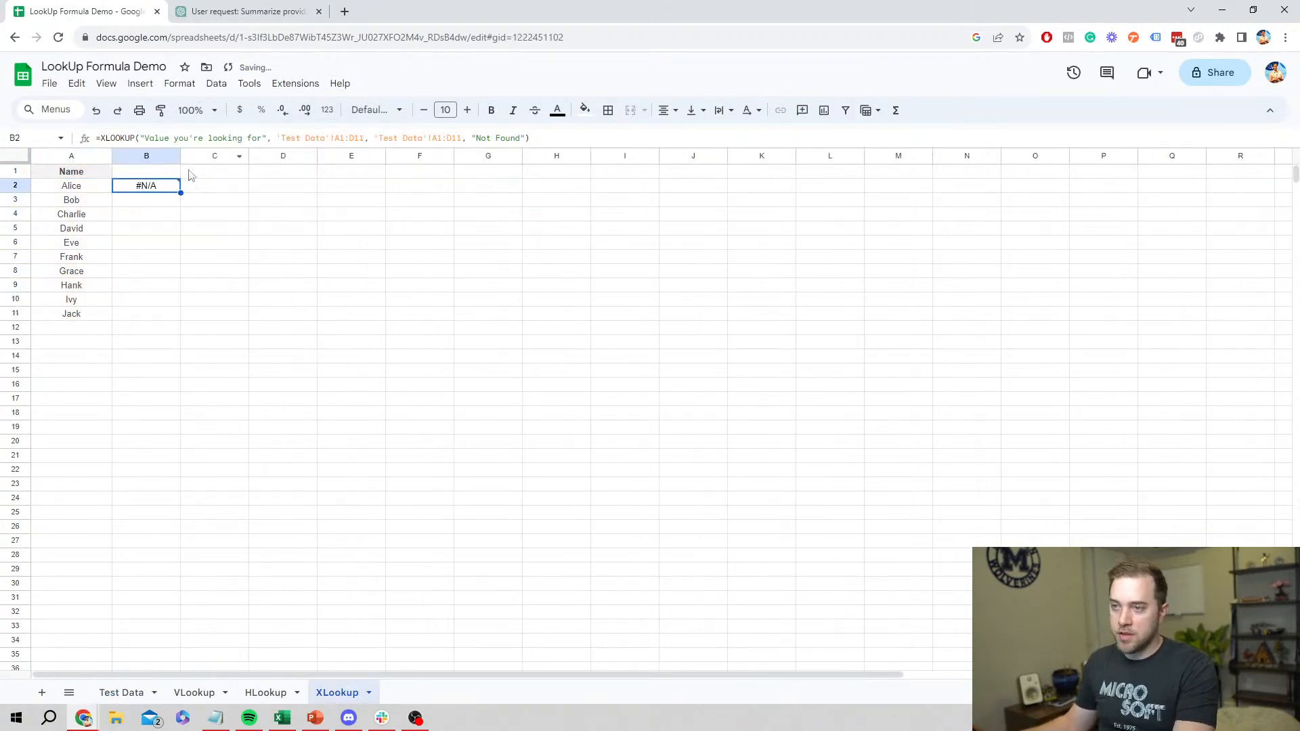
- Replace the placeholder search key of the B2 XLOOKUP formula with a reference to A2 and enter the formula
click(268, 137)
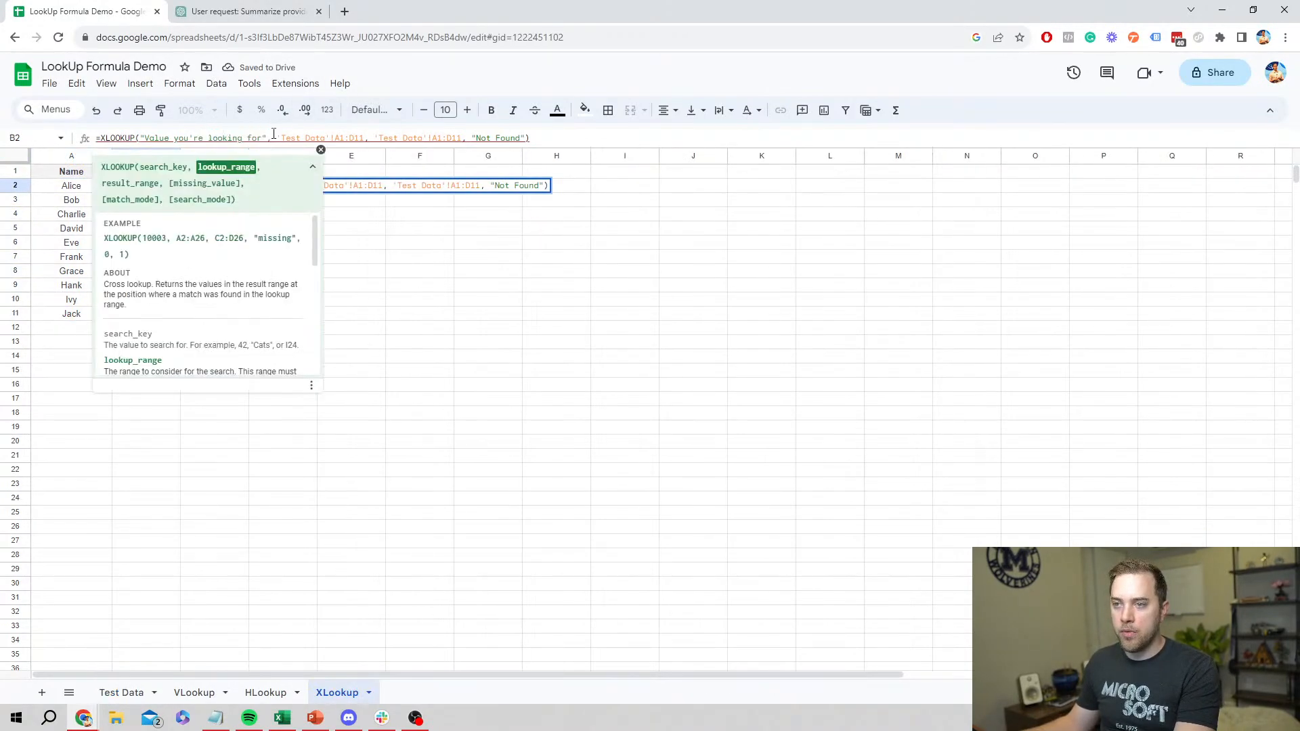
drag(269, 138, 141, 138)
click(69, 187)
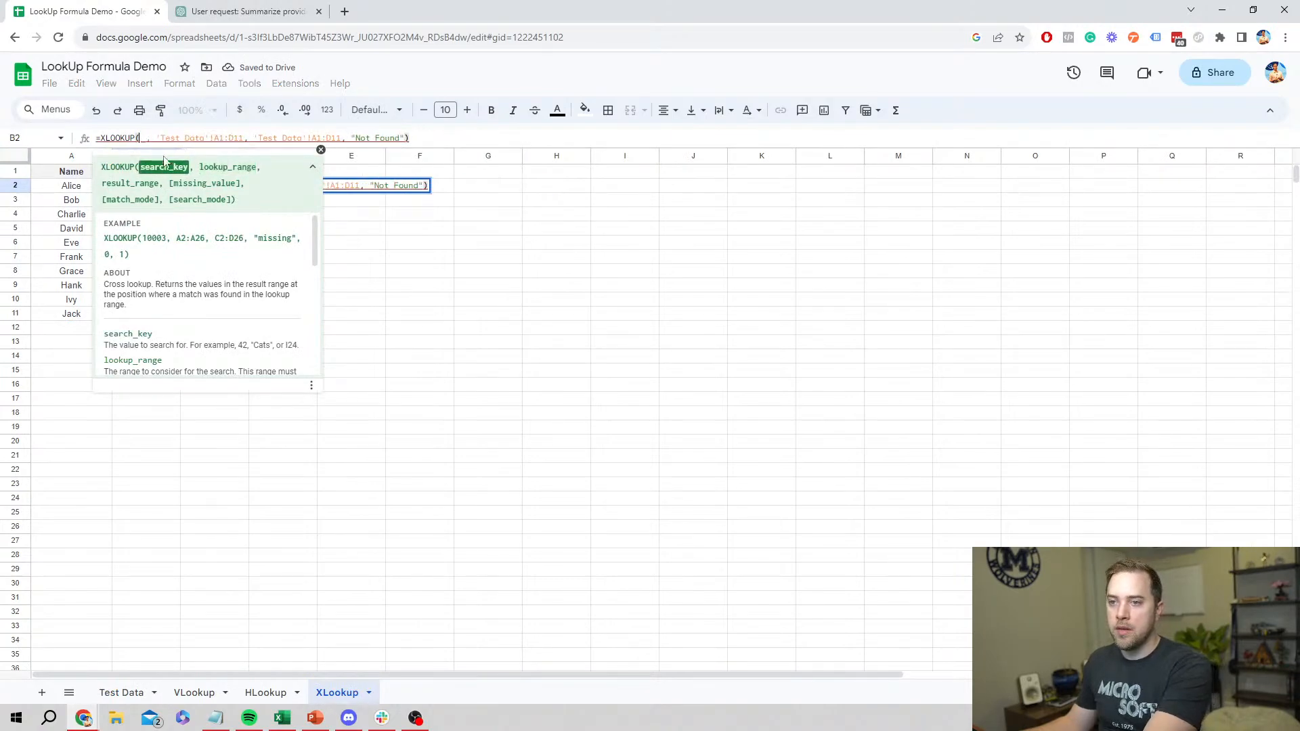
key(Return)
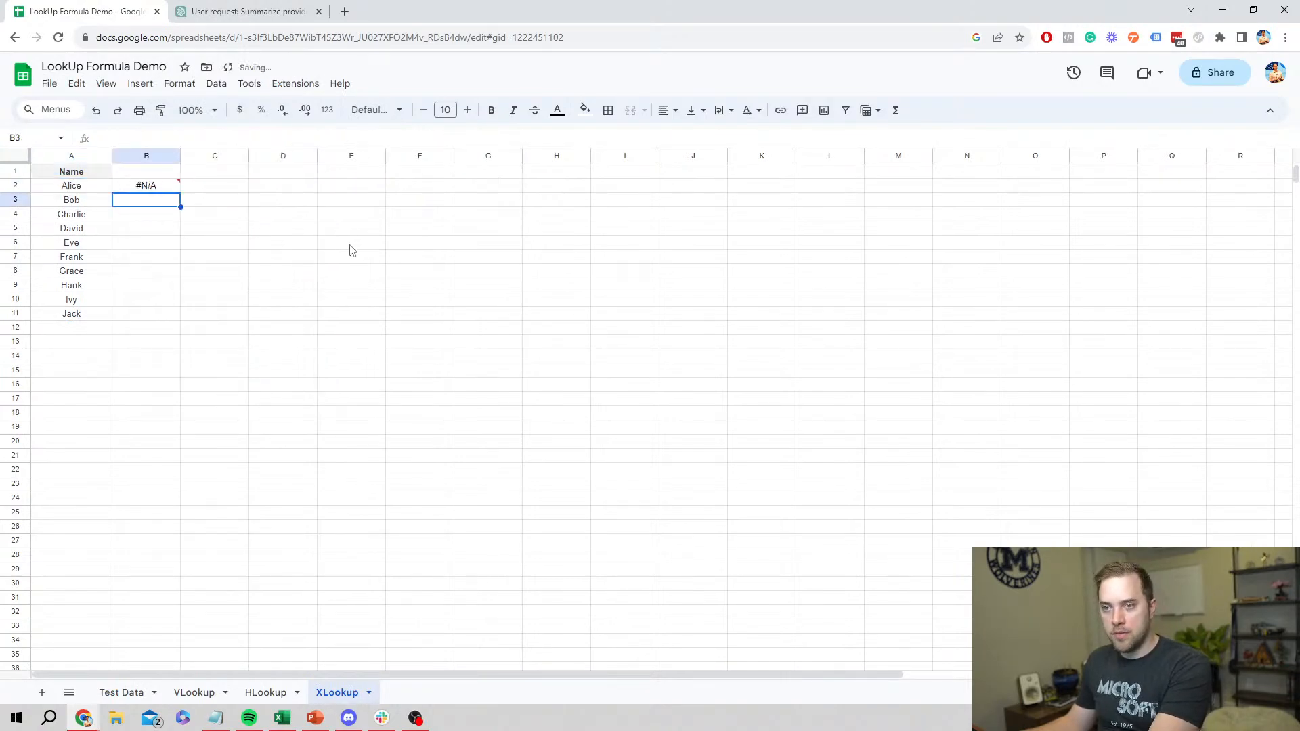
key(Up)
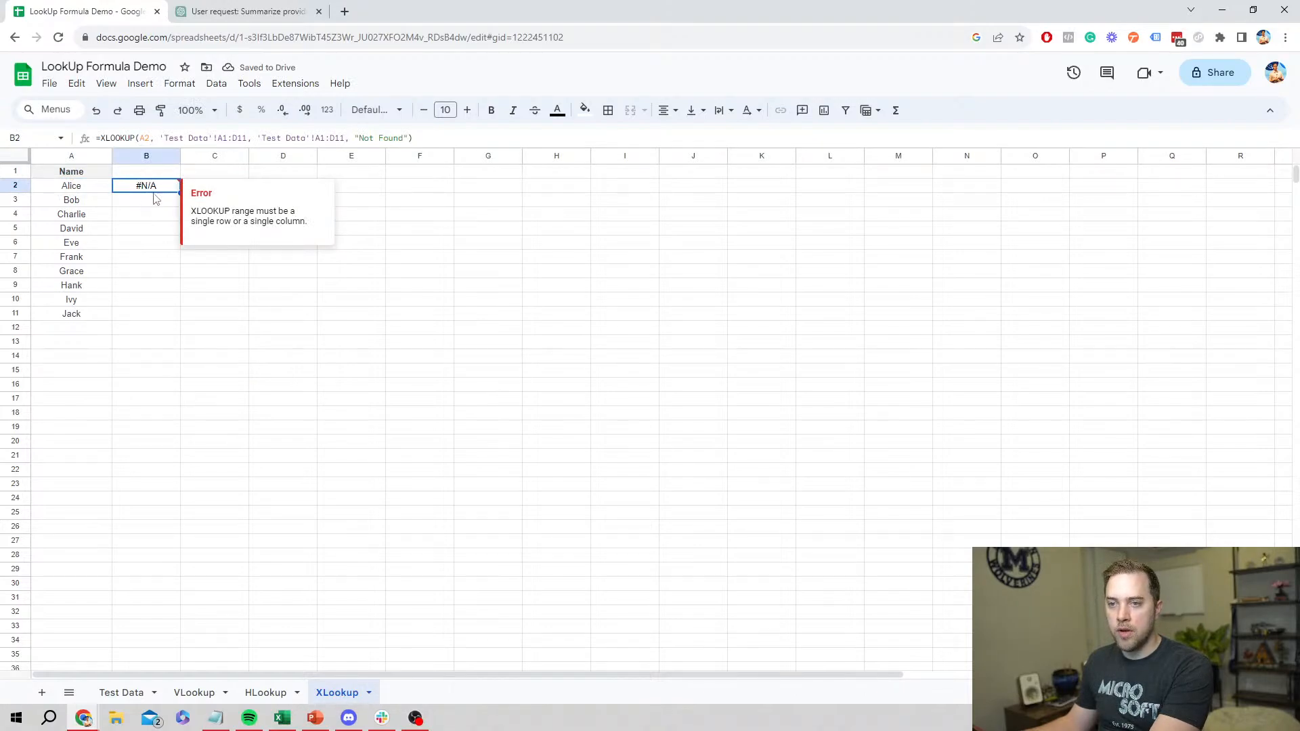
- Move the XLOOKUP formula from B2 to C2 on the XLookup sheet
key(ctrl+c)
drag(175, 194, 234, 199)
click(166, 285)
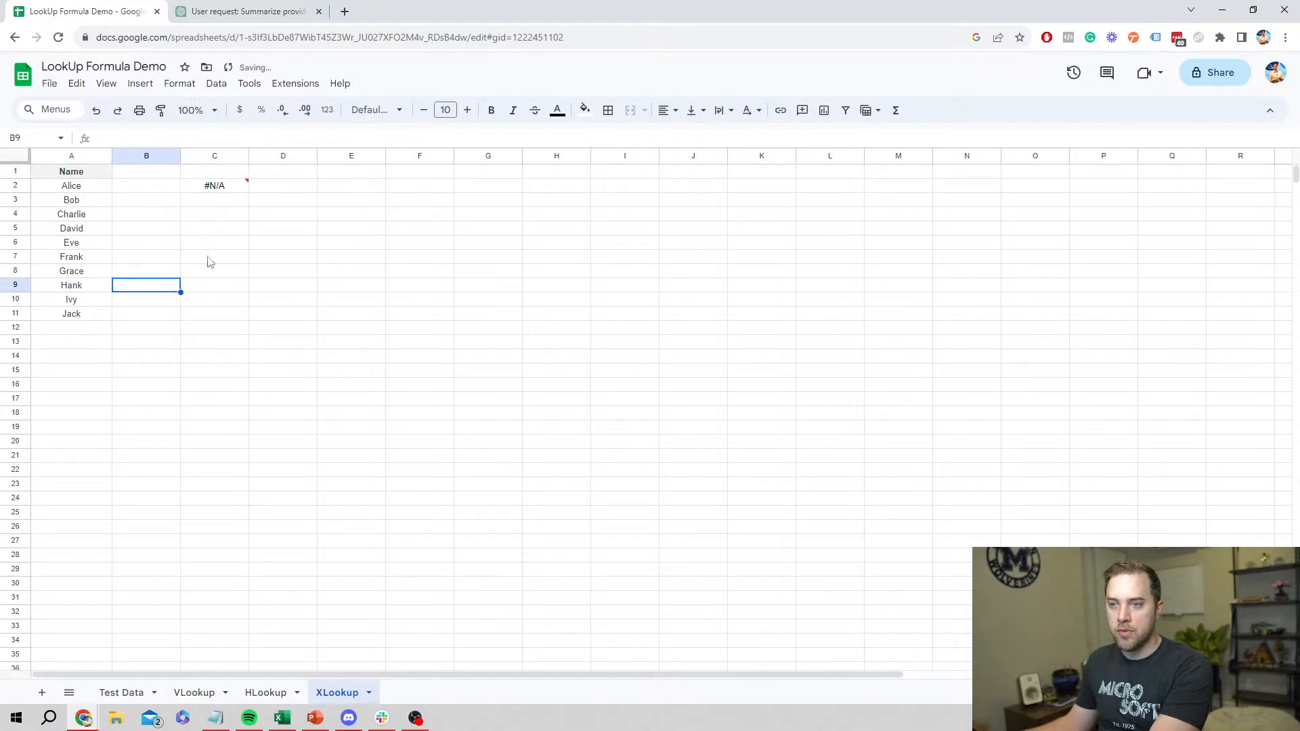
click(211, 189)
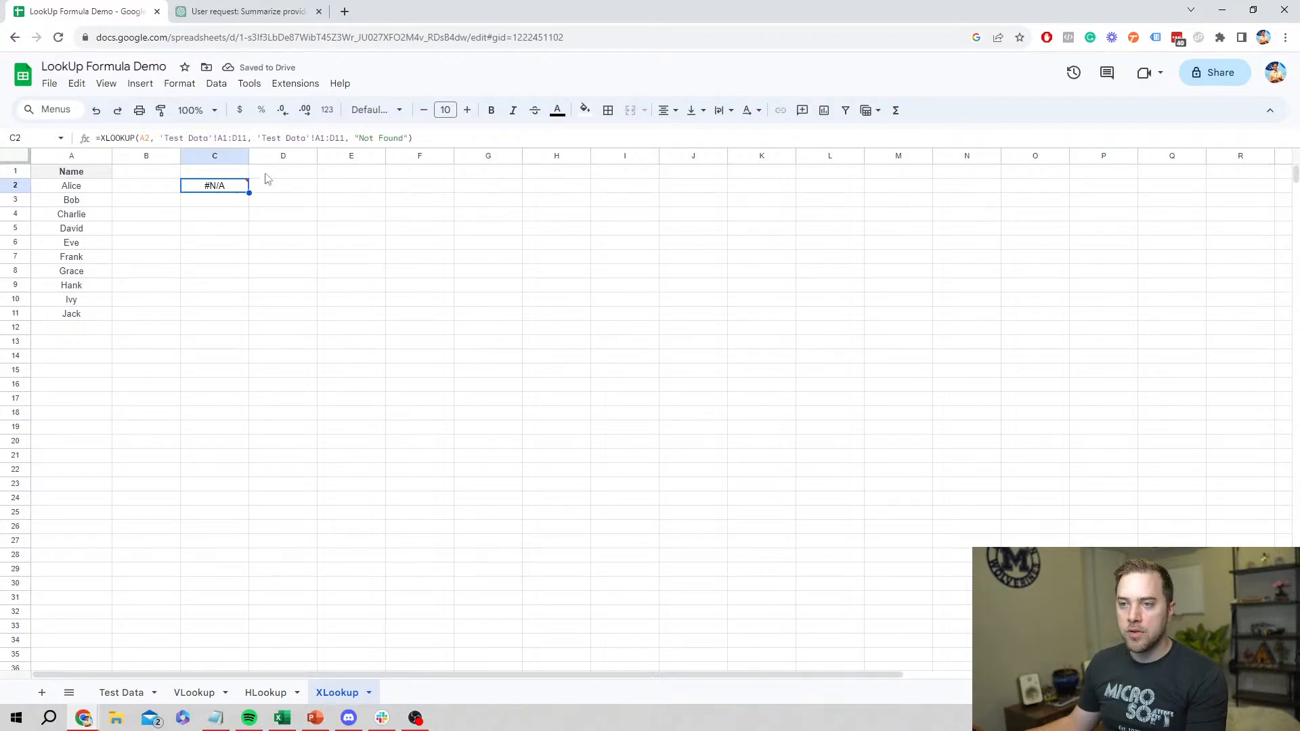
click(243, 138)
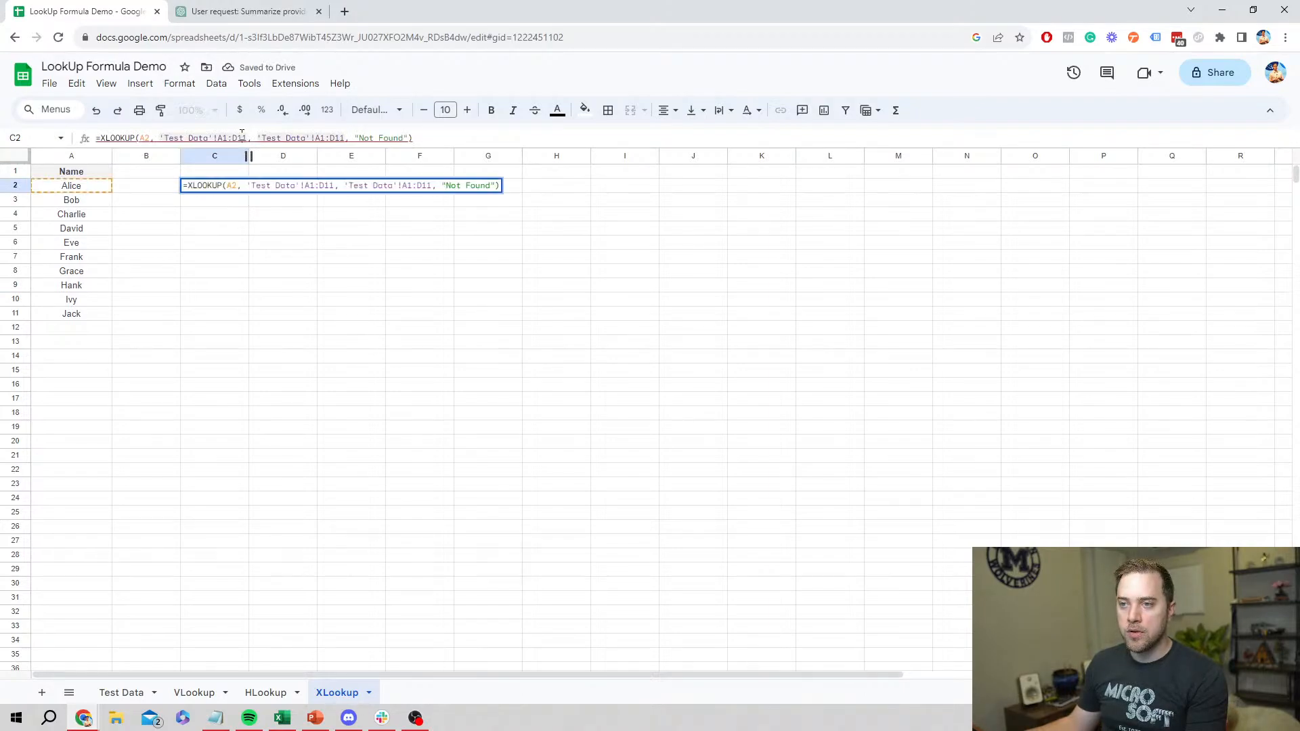
click(122, 692)
click(77, 152)
click(265, 691)
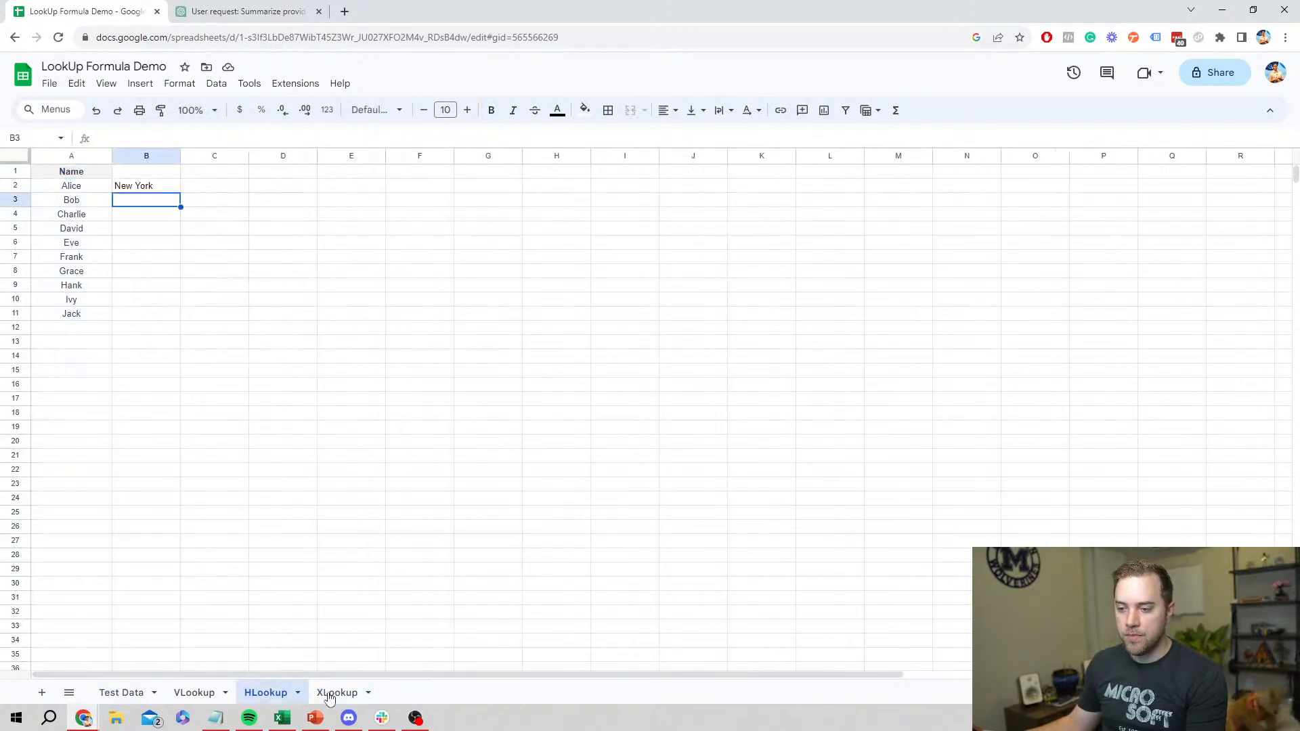
click(337, 692)
click(255, 135)
drag(251, 136, 159, 139)
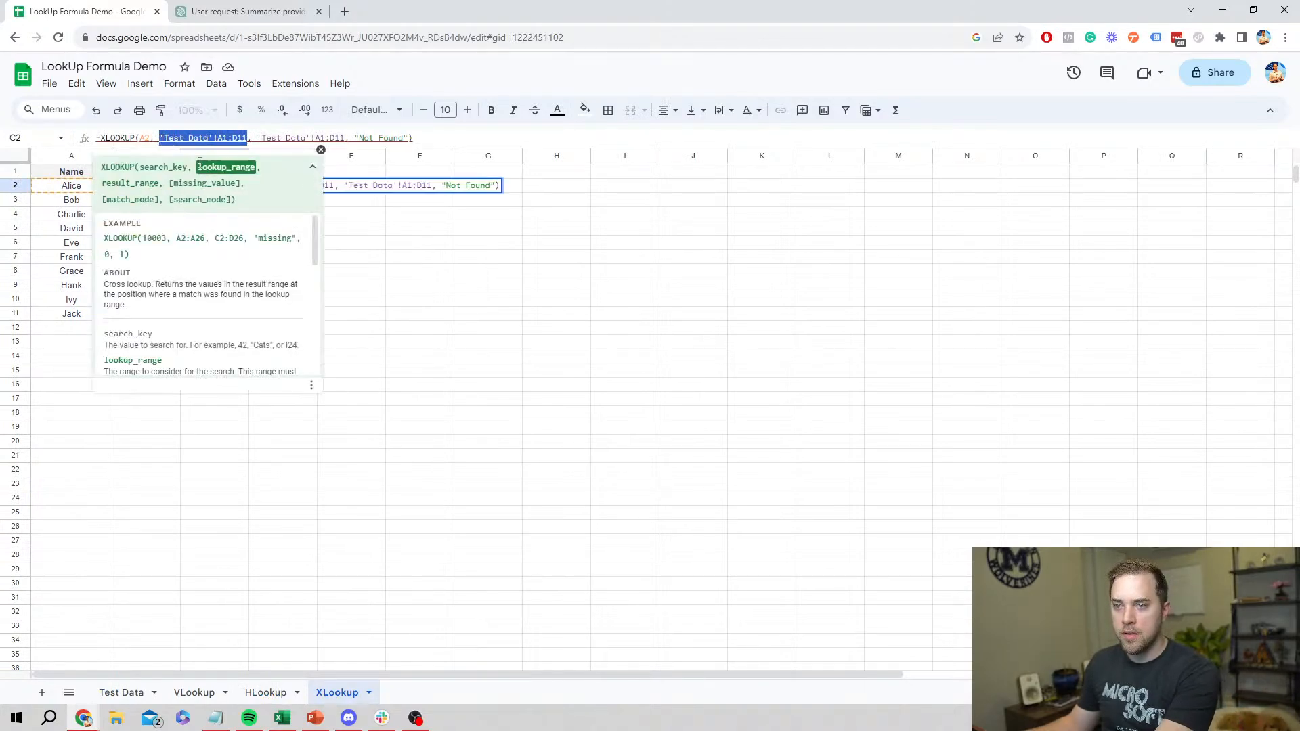
key(BackSpace)
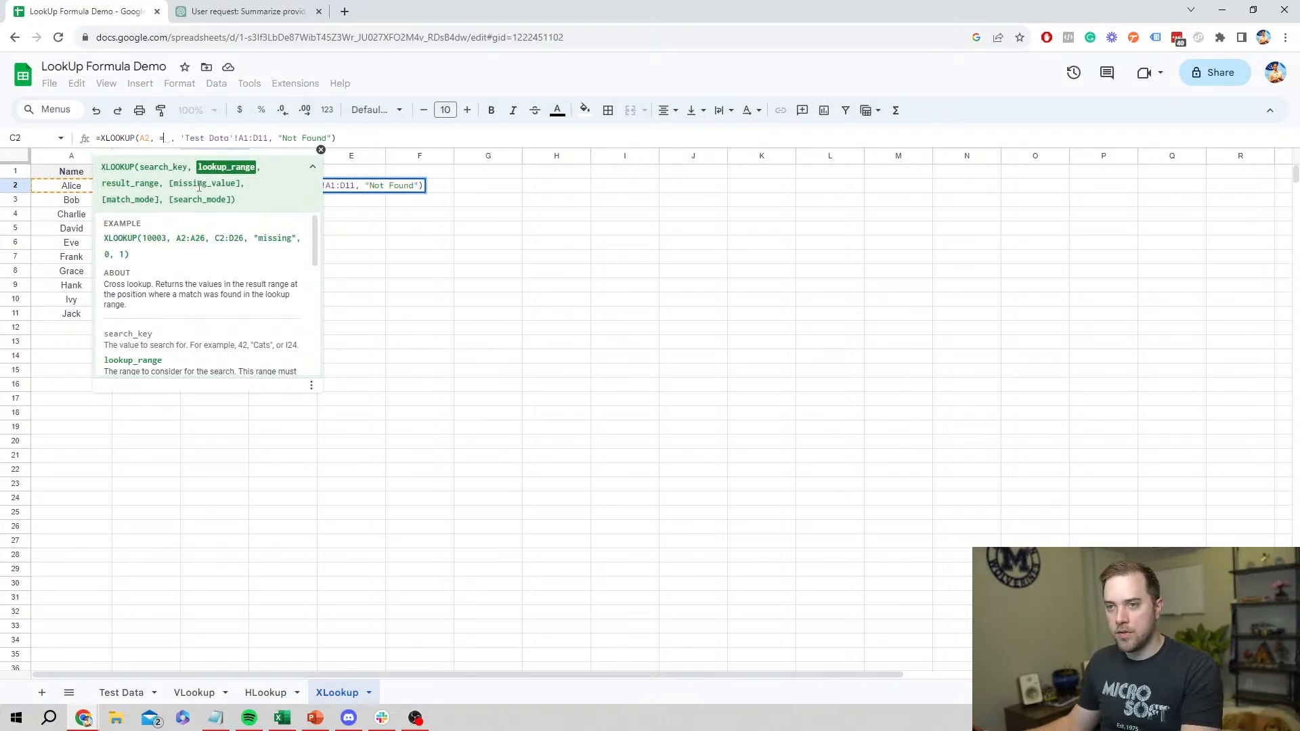
text(=)
click(465, 263)
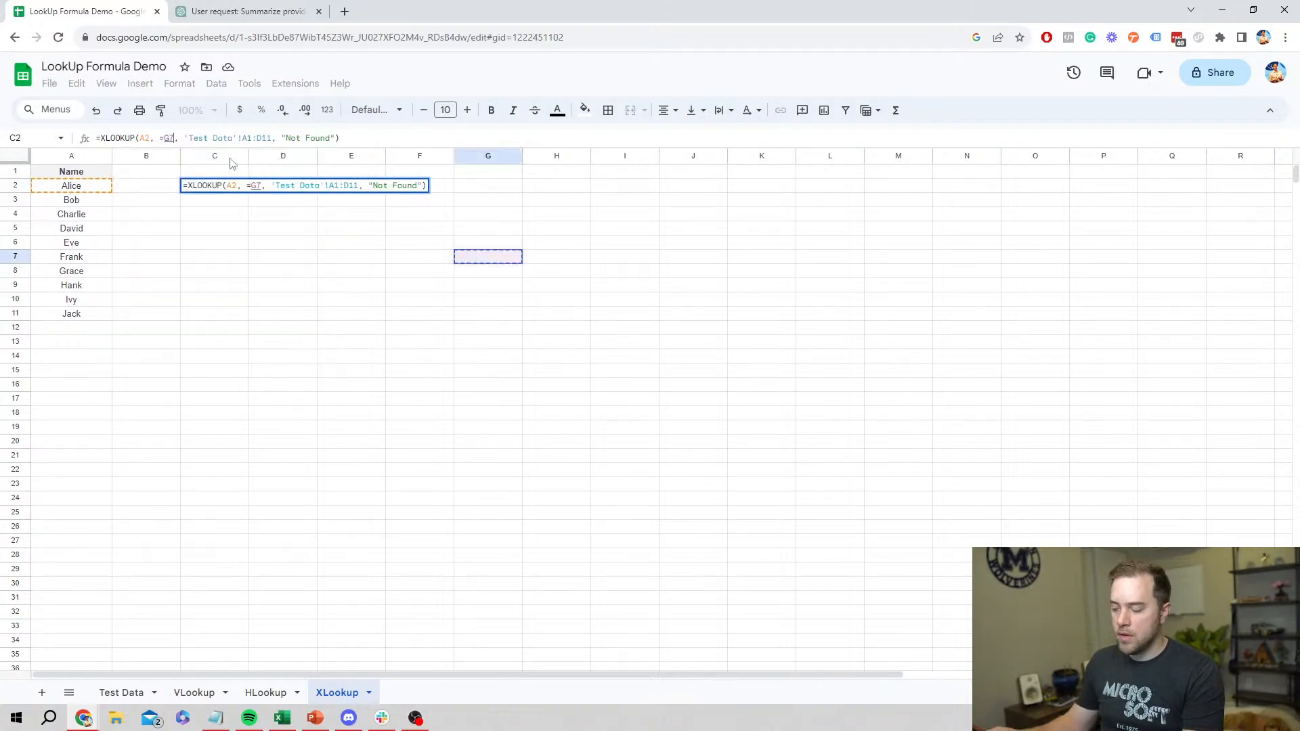
key(Return)
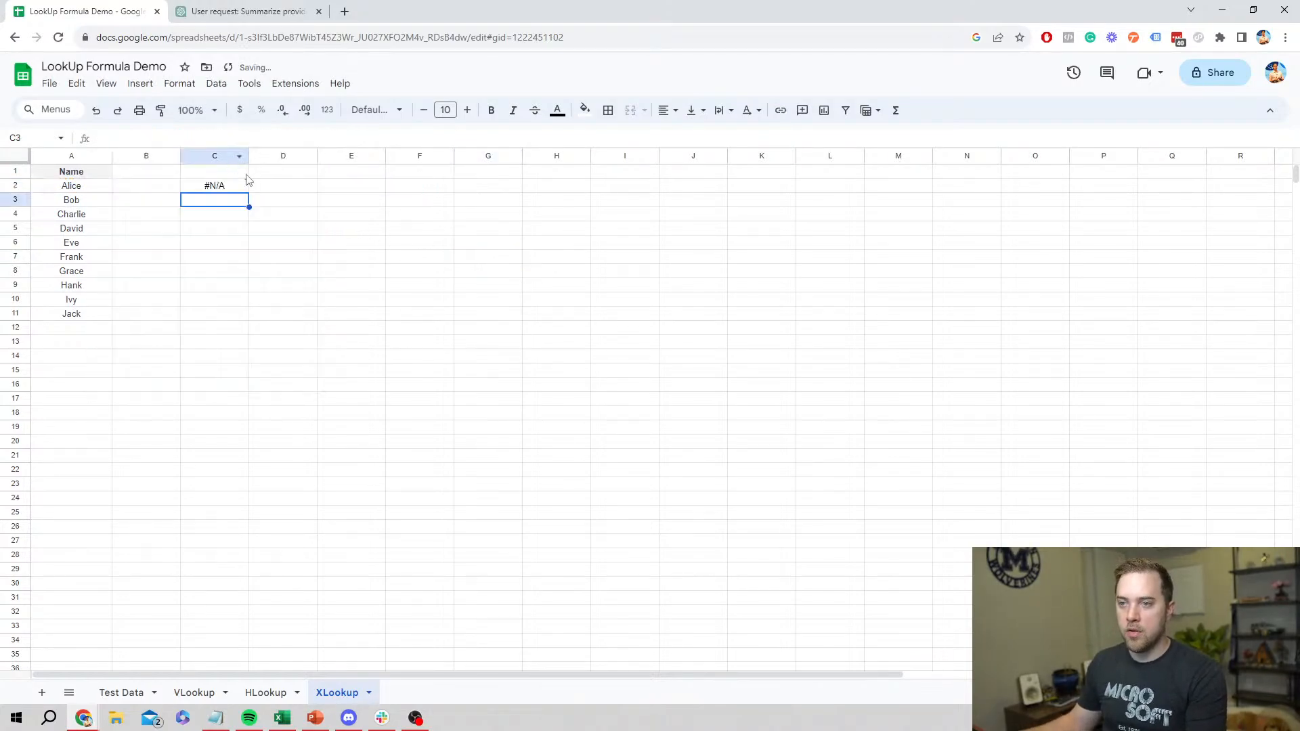
- Try the first listed name as quoted text for the search key of the C2 XLOOKUP formula
click(247, 180)
click(147, 138)
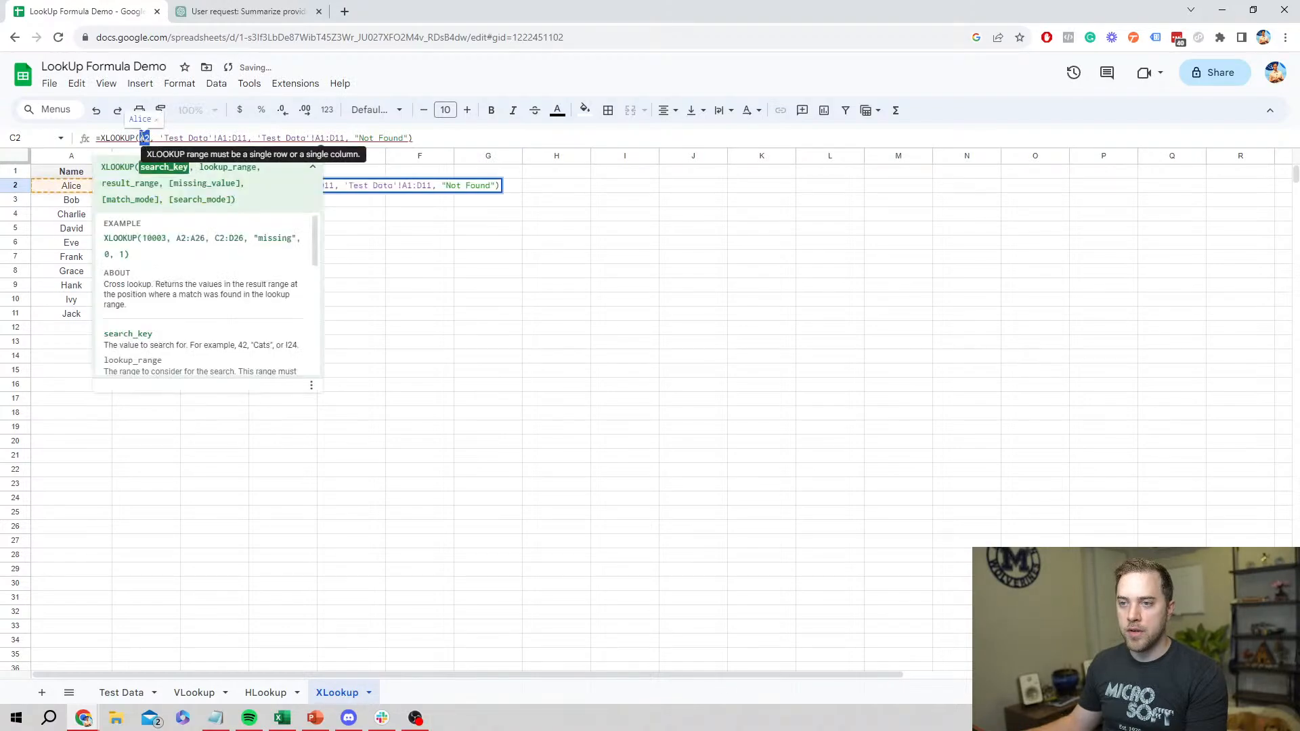
text("Alice")
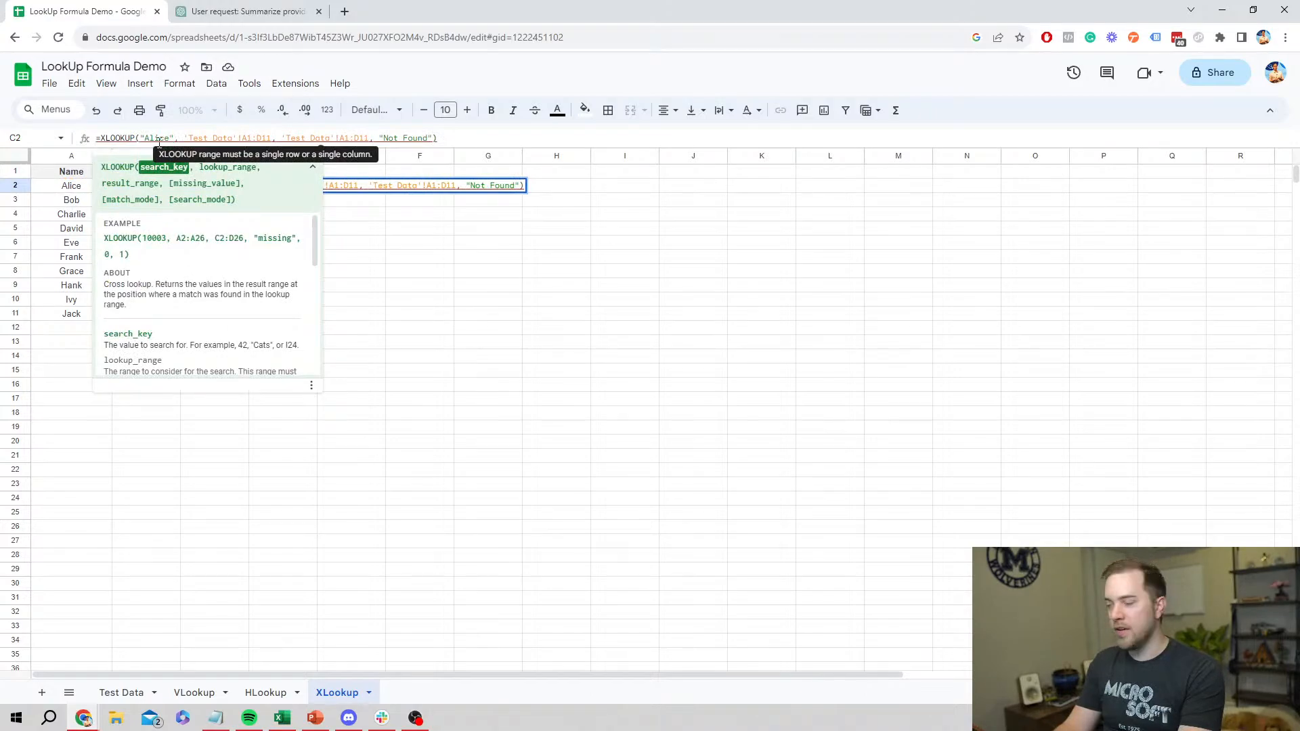
key(Return)
key(Up)
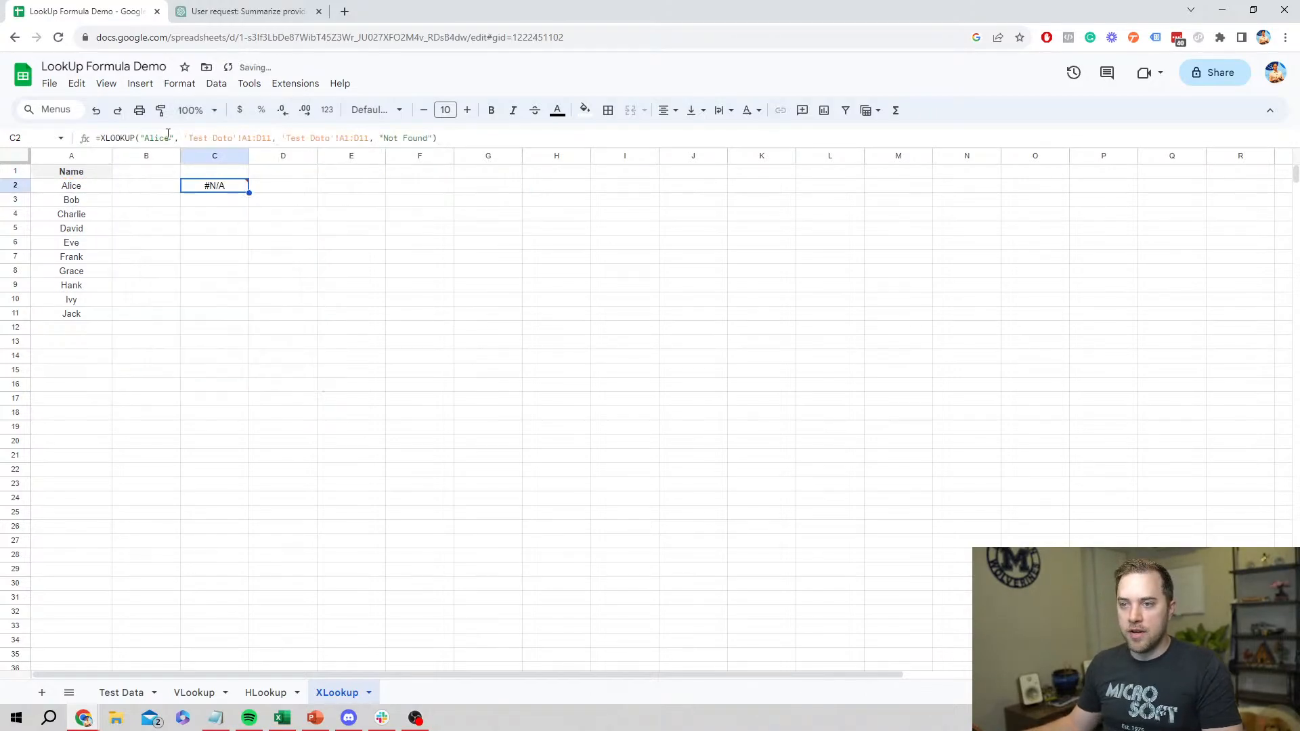
- Set the search key of the C2 XLOOKUP formula back to the A2 reference
double_click(168, 136)
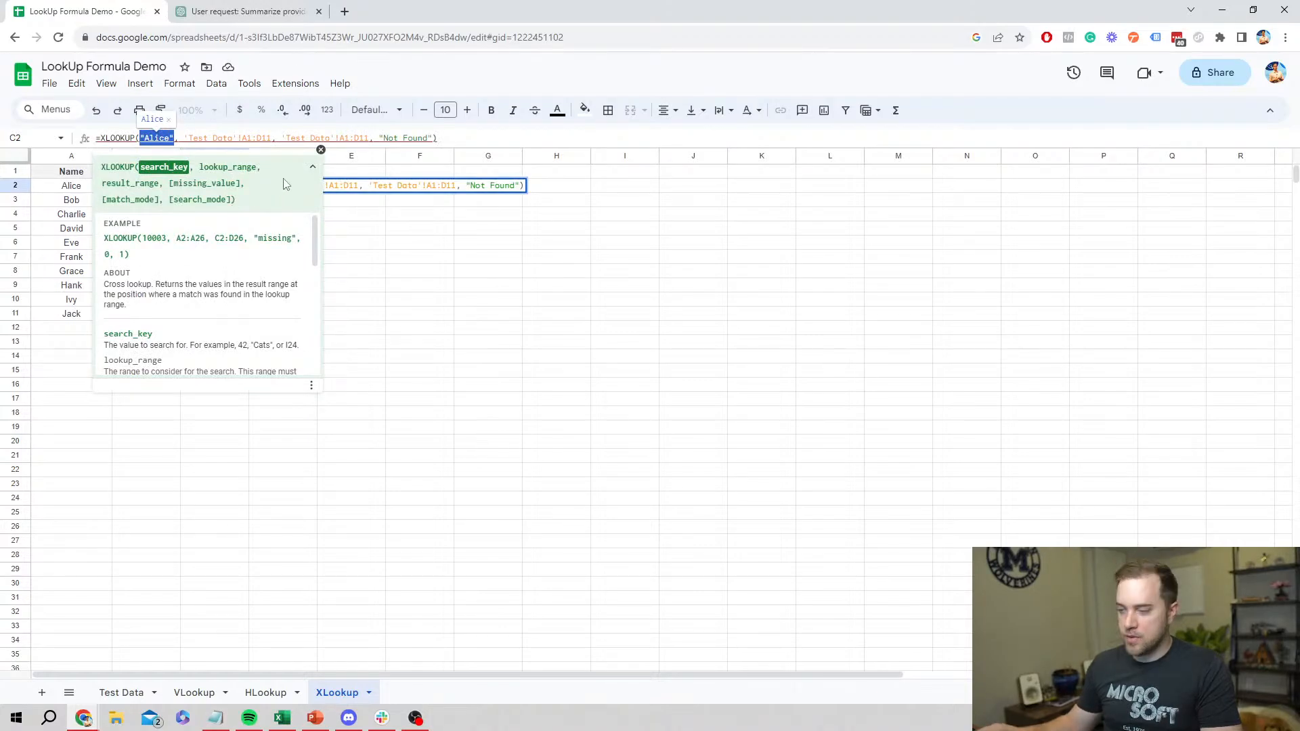
key(BackSpace)
key(Return)
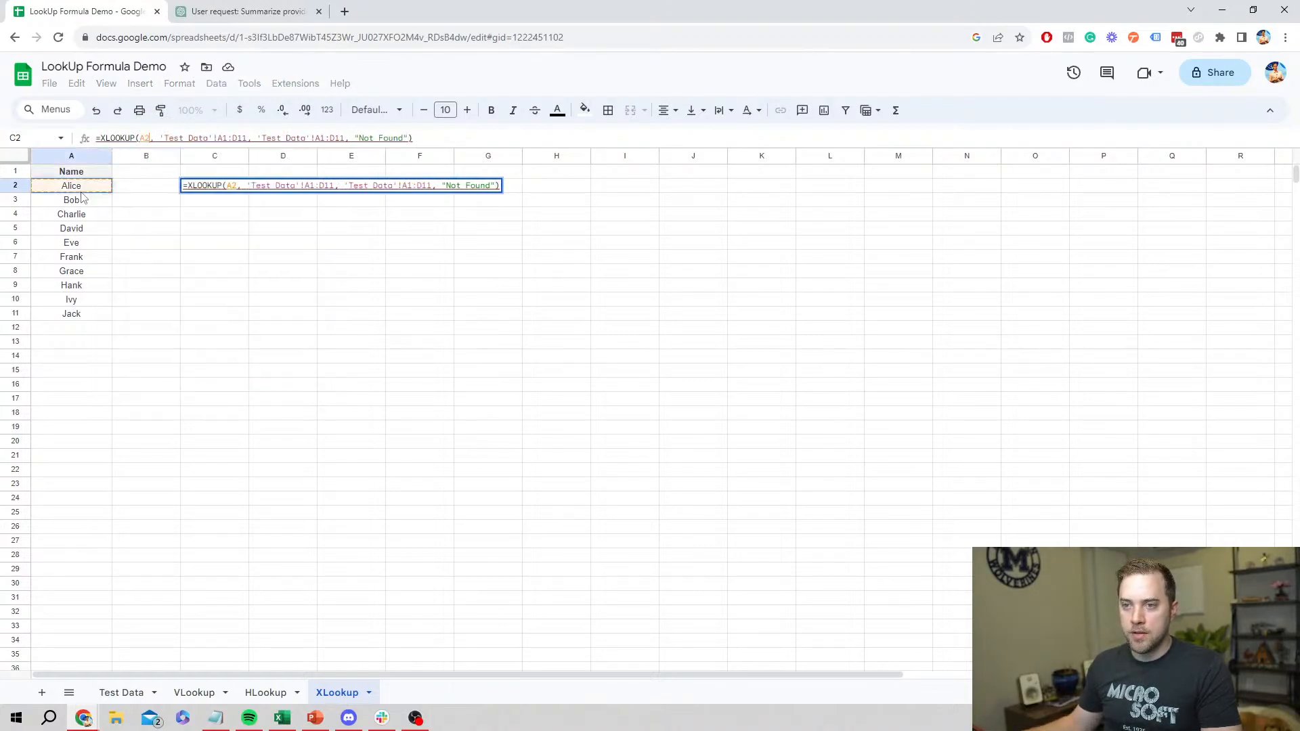
click(213, 190)
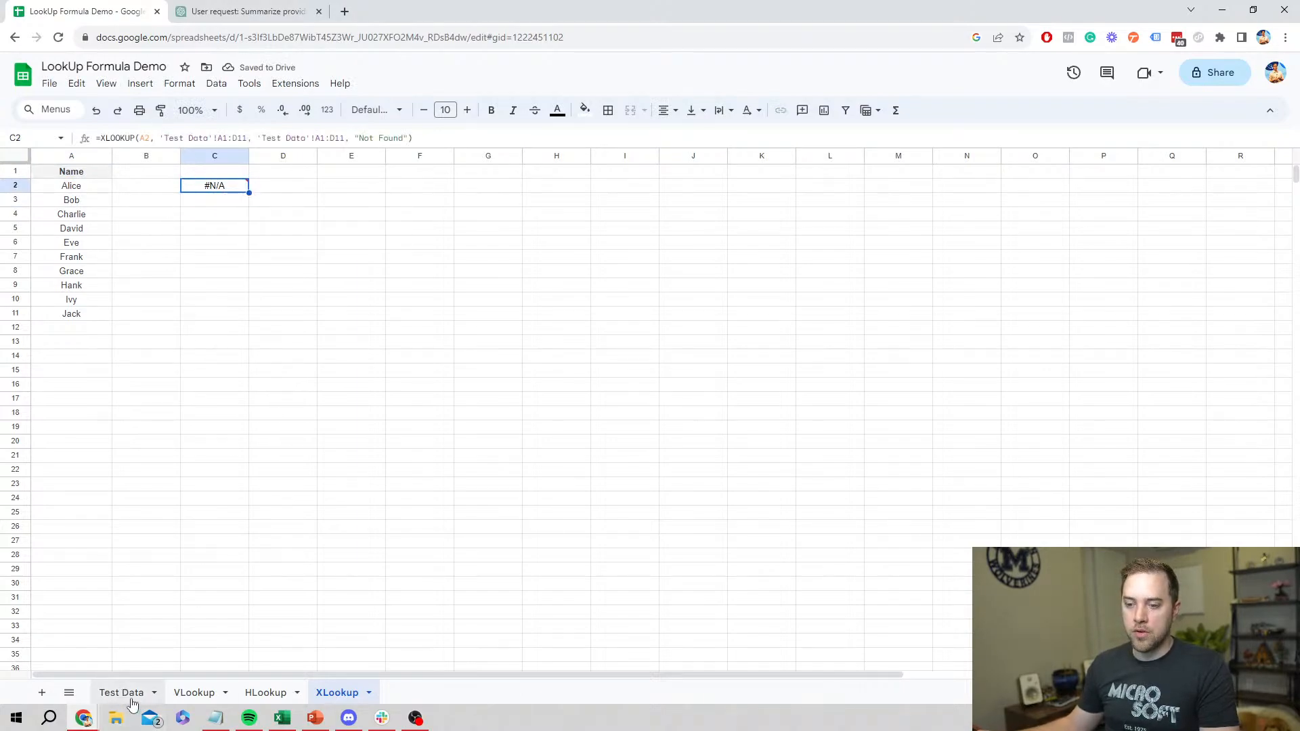
- Replace the lookup range of the C2 XLOOKUP formula with 'Test Data'!A:A and enter the formula
click(174, 134)
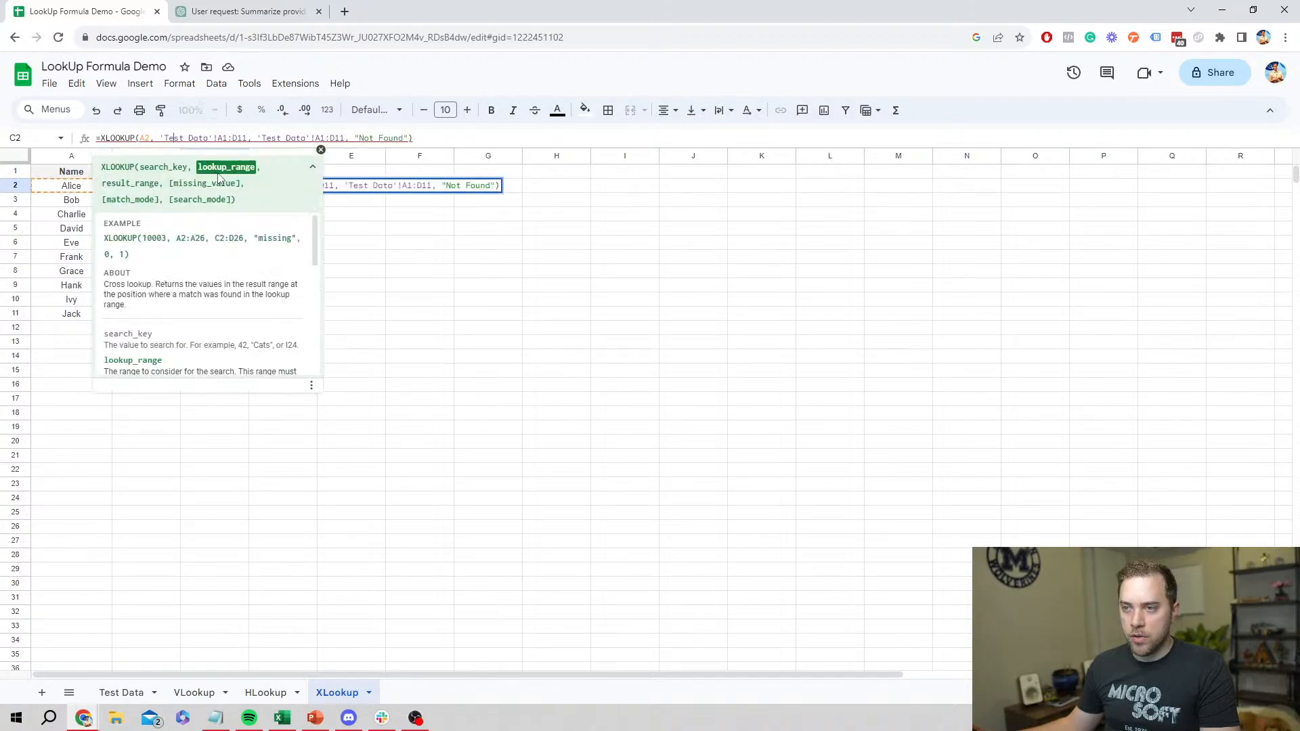
drag(164, 137, 244, 138)
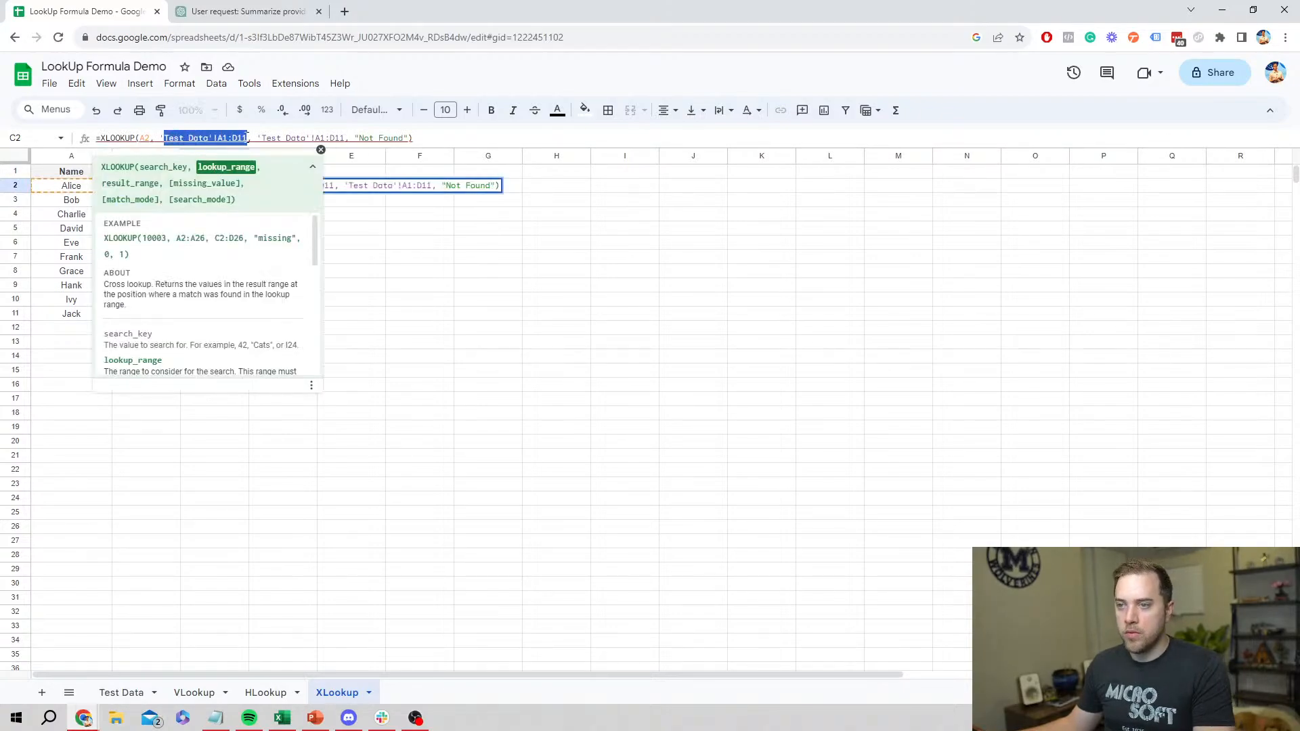
key(BackSpace)
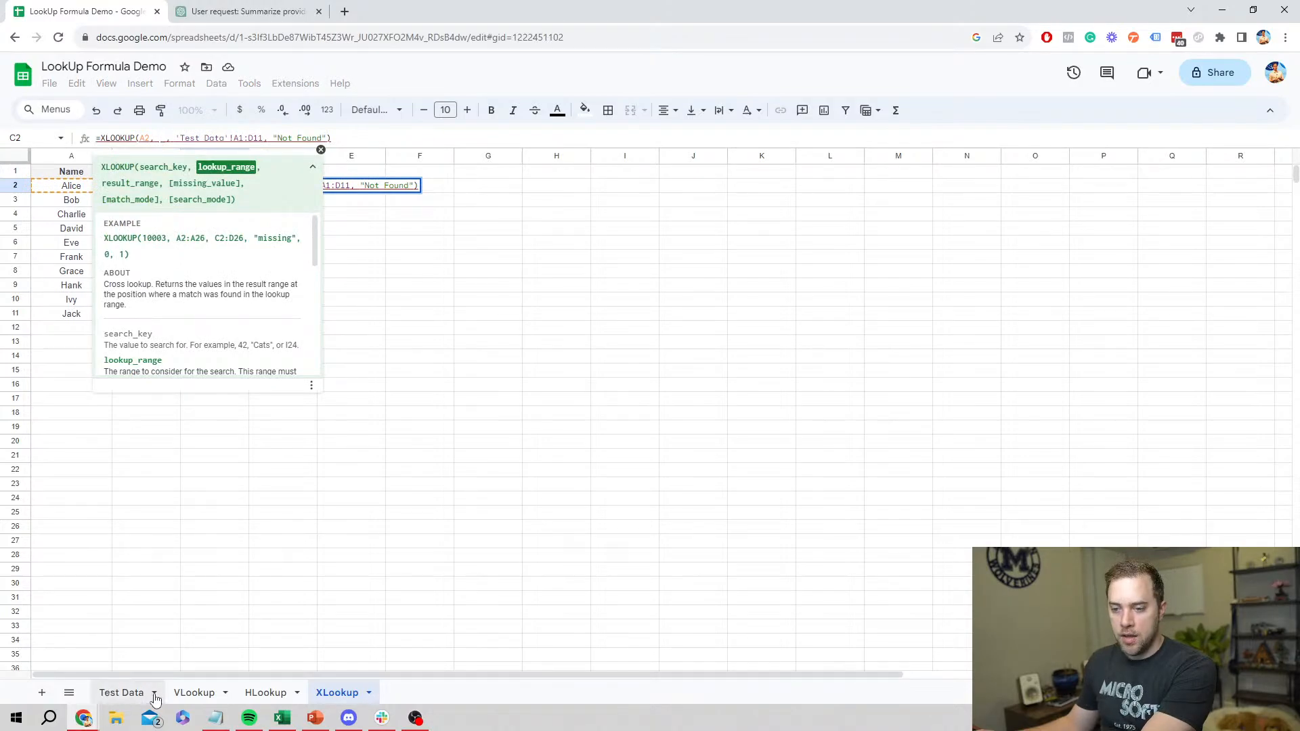
click(122, 692)
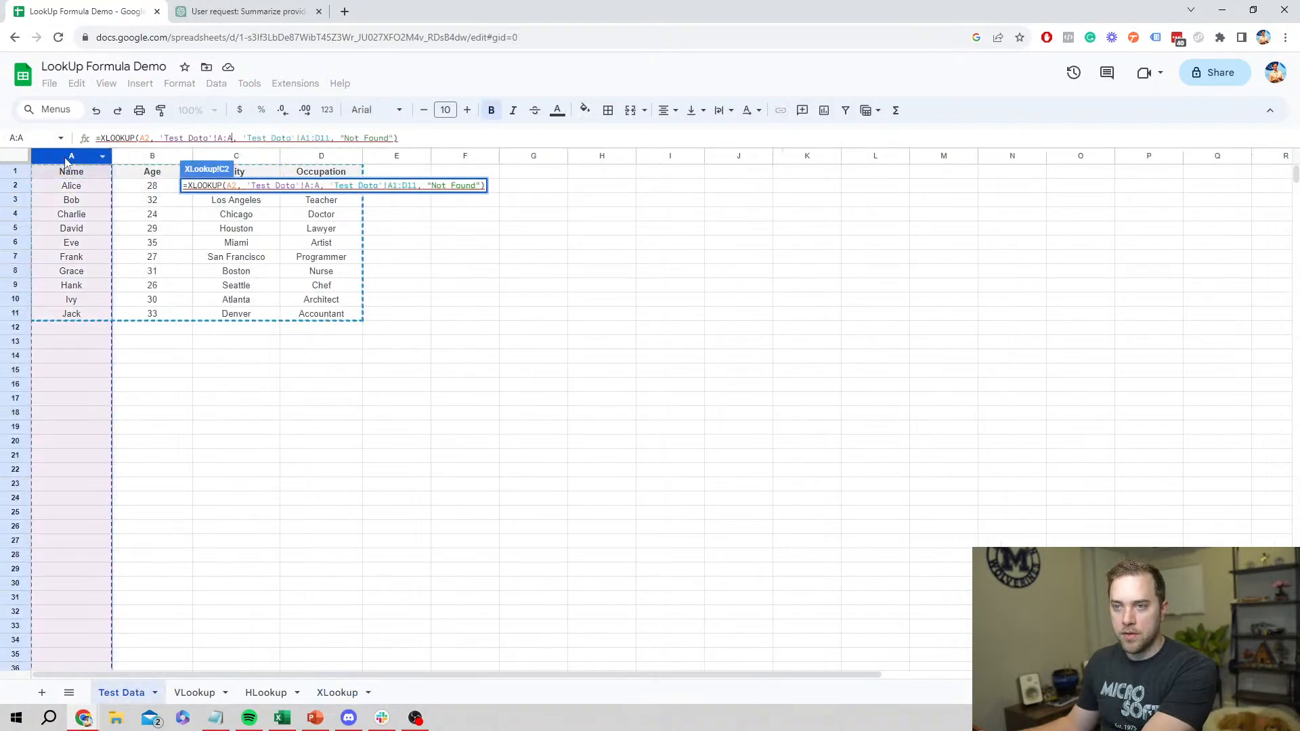
key(Return)
- Replace the result range of the C2 XLOOKUP formula with 'Test Data'!A:A and enter the formula
mouse_move(256, 198)
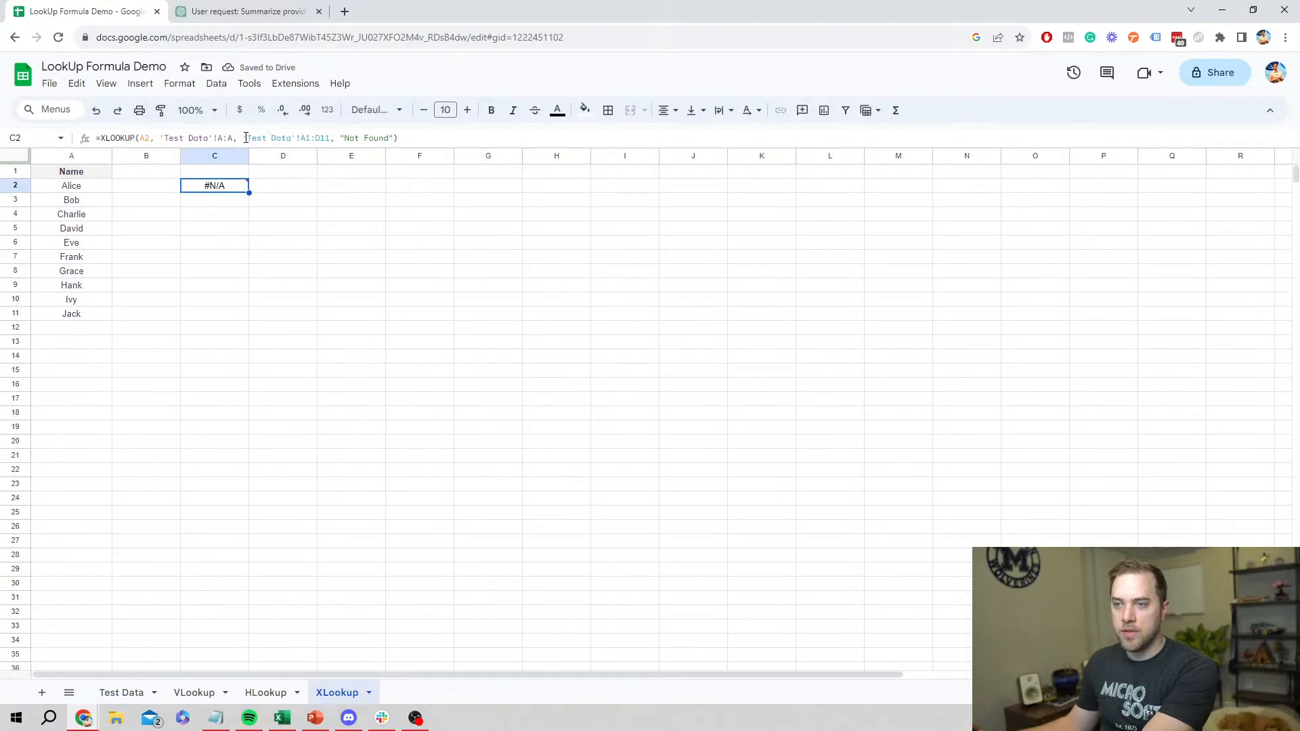
drag(246, 137, 328, 137)
key(BackSpace)
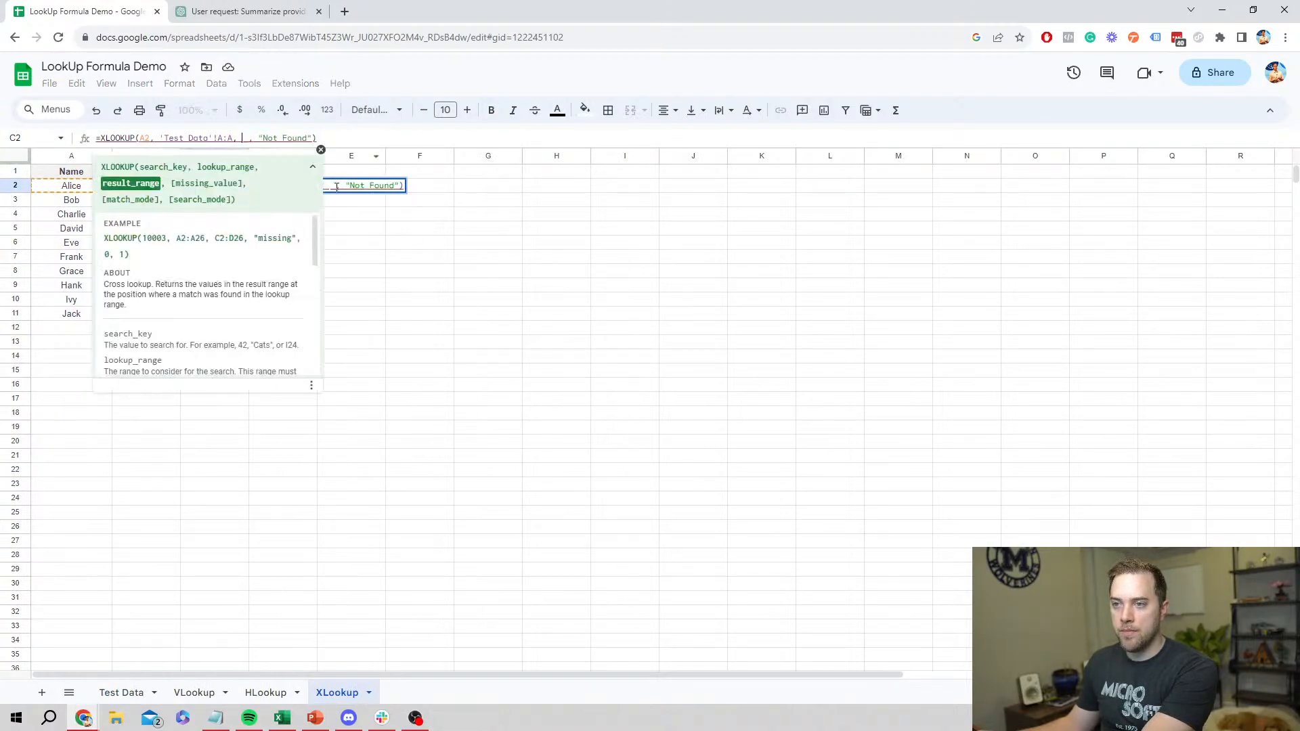
click(122, 692)
click(85, 157)
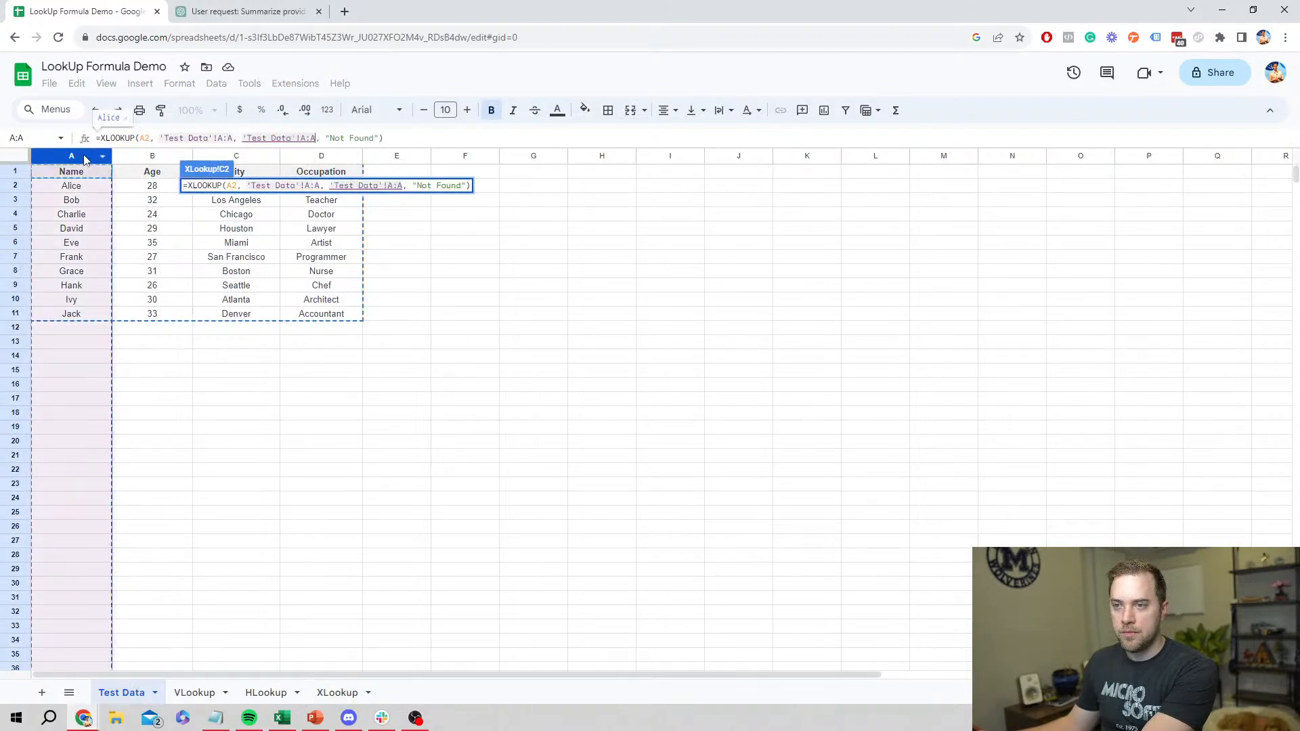
key(Return)
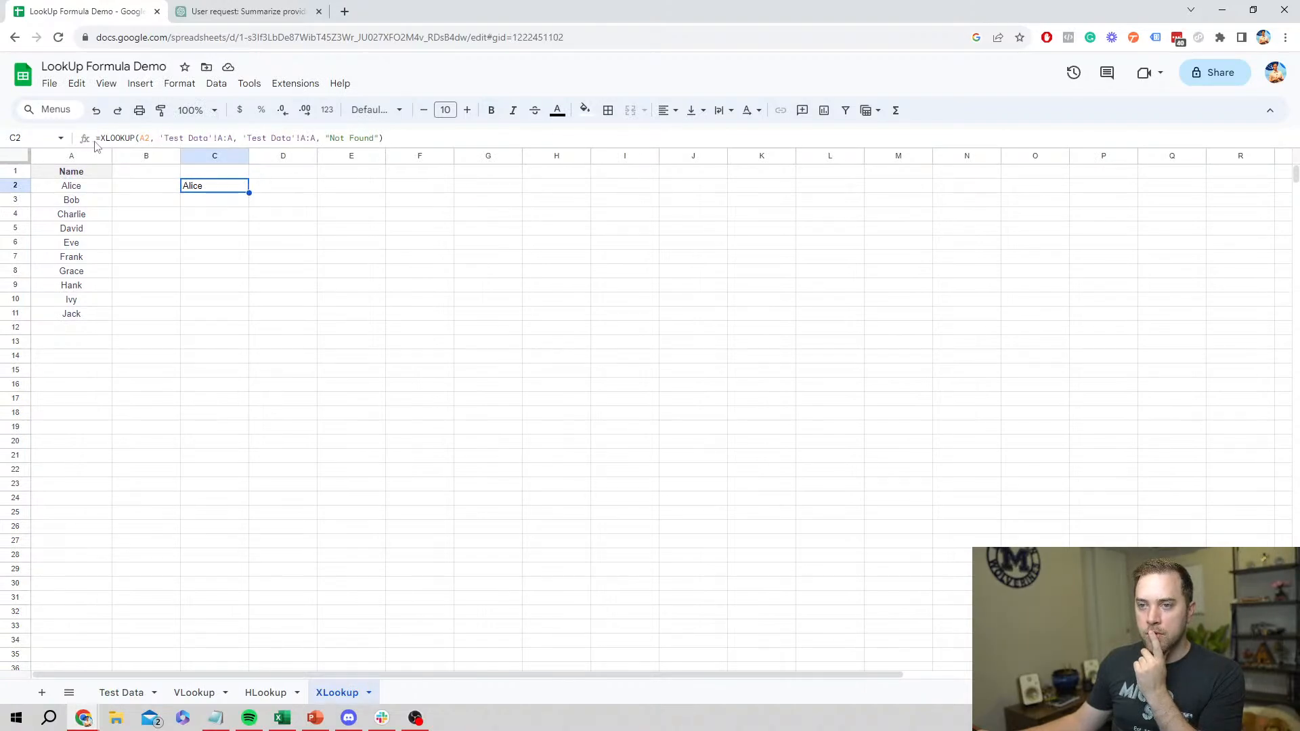
- Check the XLOOKUP argument help and try adding "True" as the match mode after "Not Found" in C2
click(372, 138)
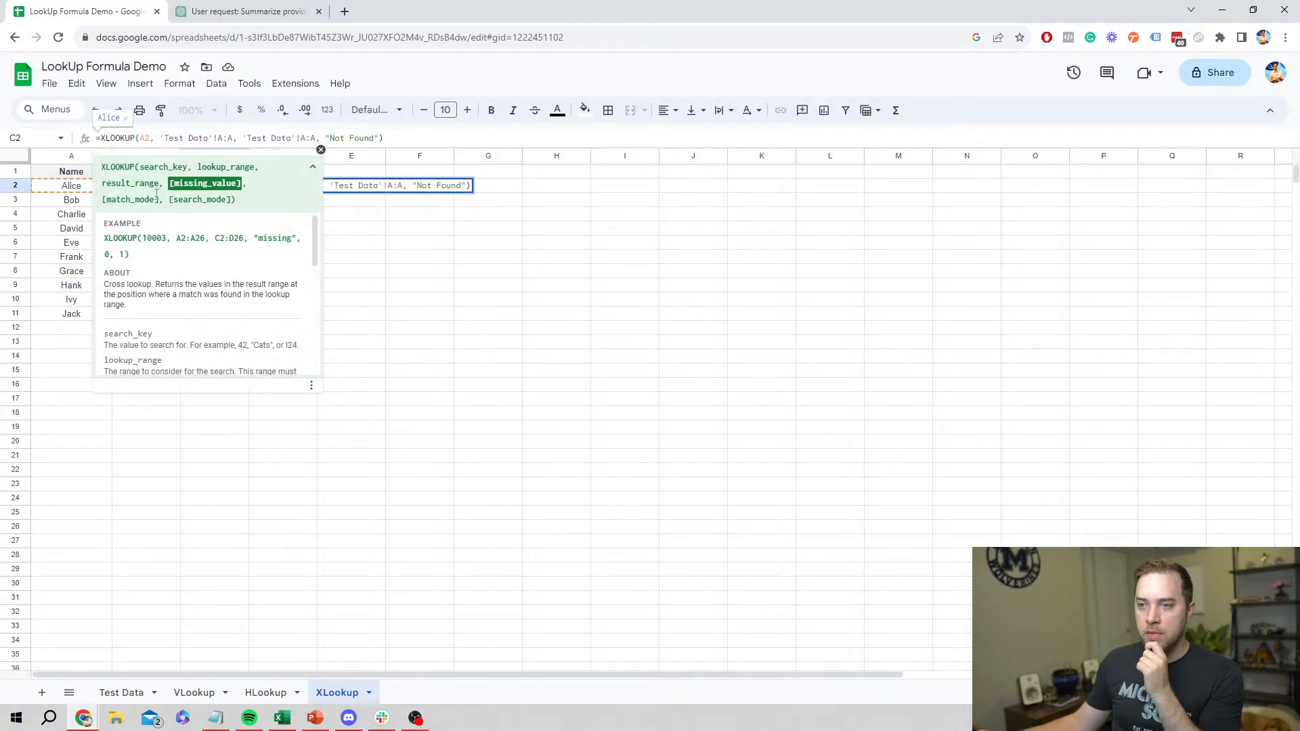
scroll(203, 271, down, 3)
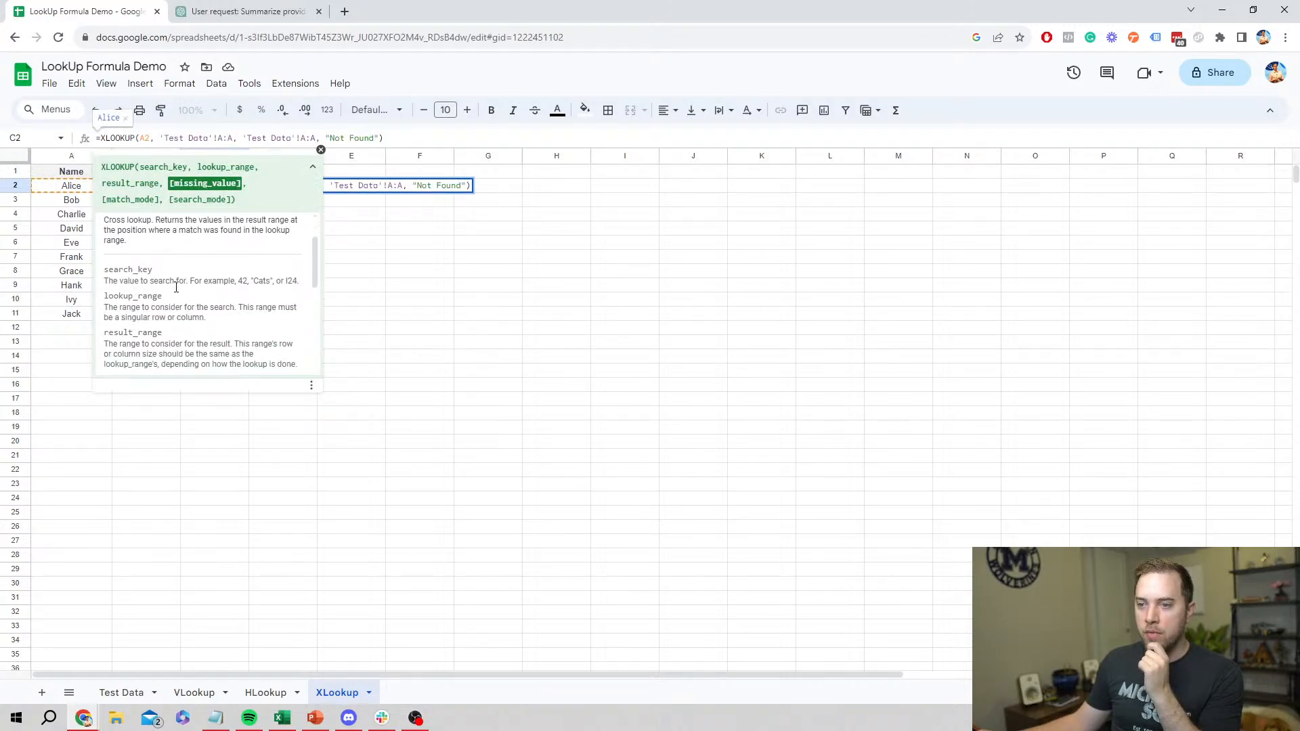
scroll(203, 270, up, 3)
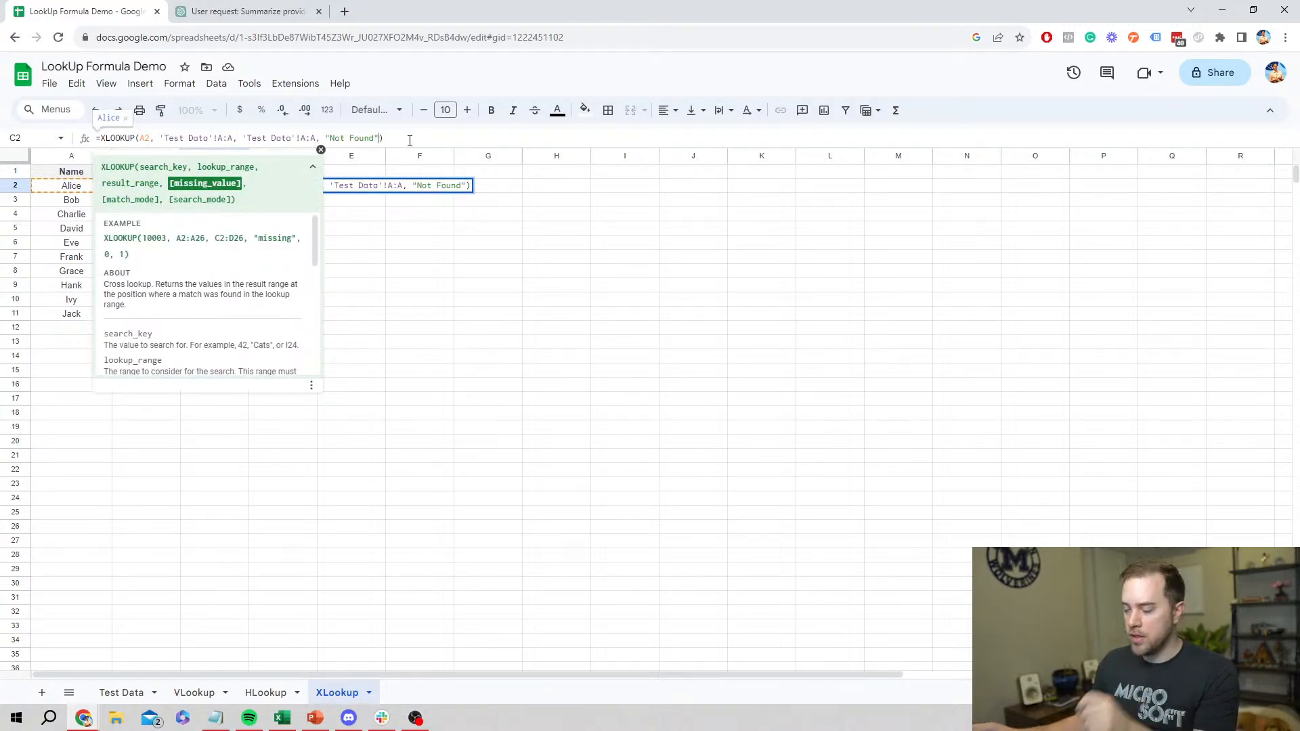
text(,")
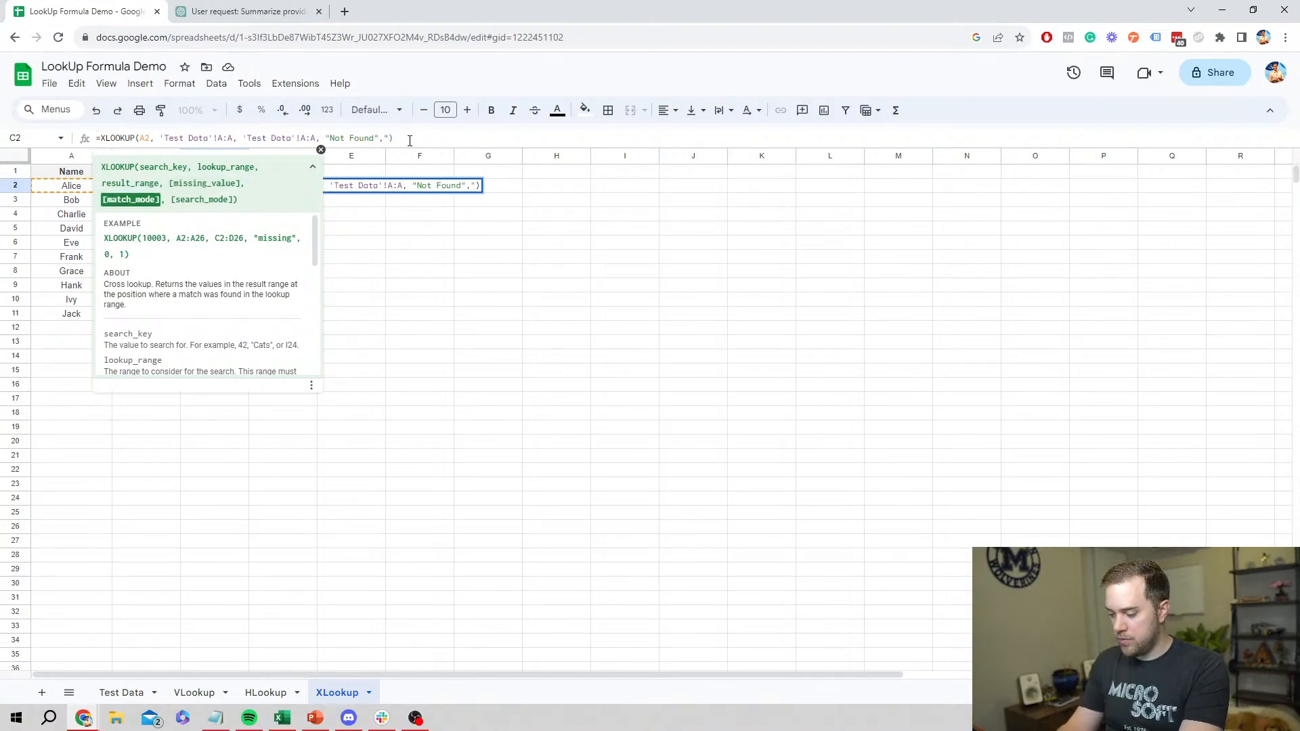
text(Tr)
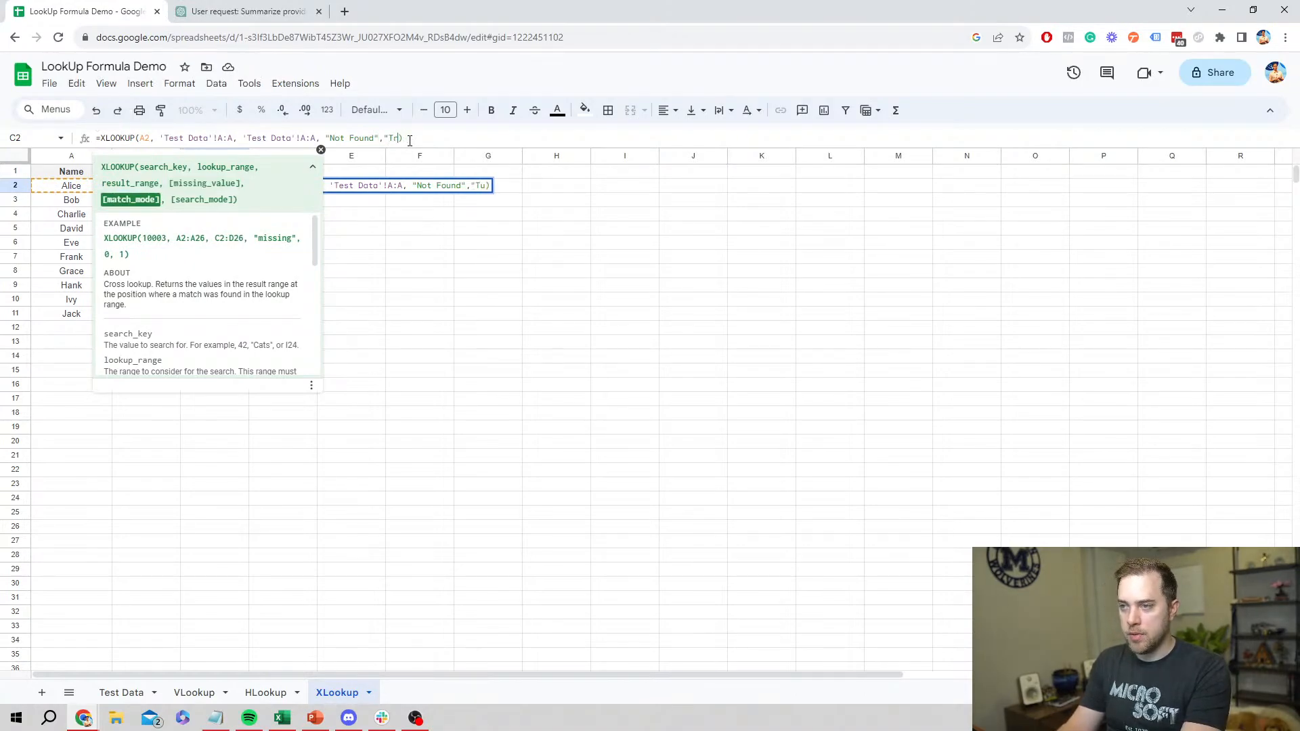
text(ue")
key(Return)
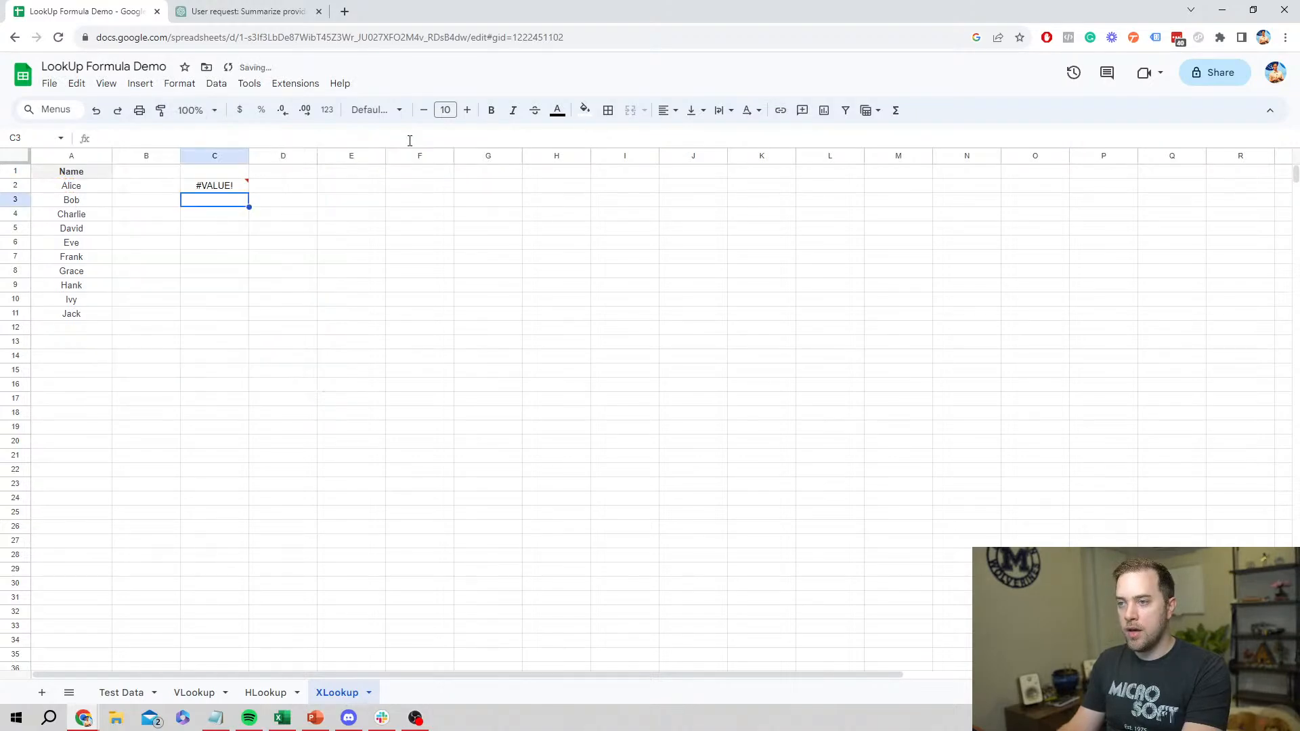
- Replace the "True" match mode in the C2 XLOOKUP formula with 1 and enter the formula
click(237, 189)
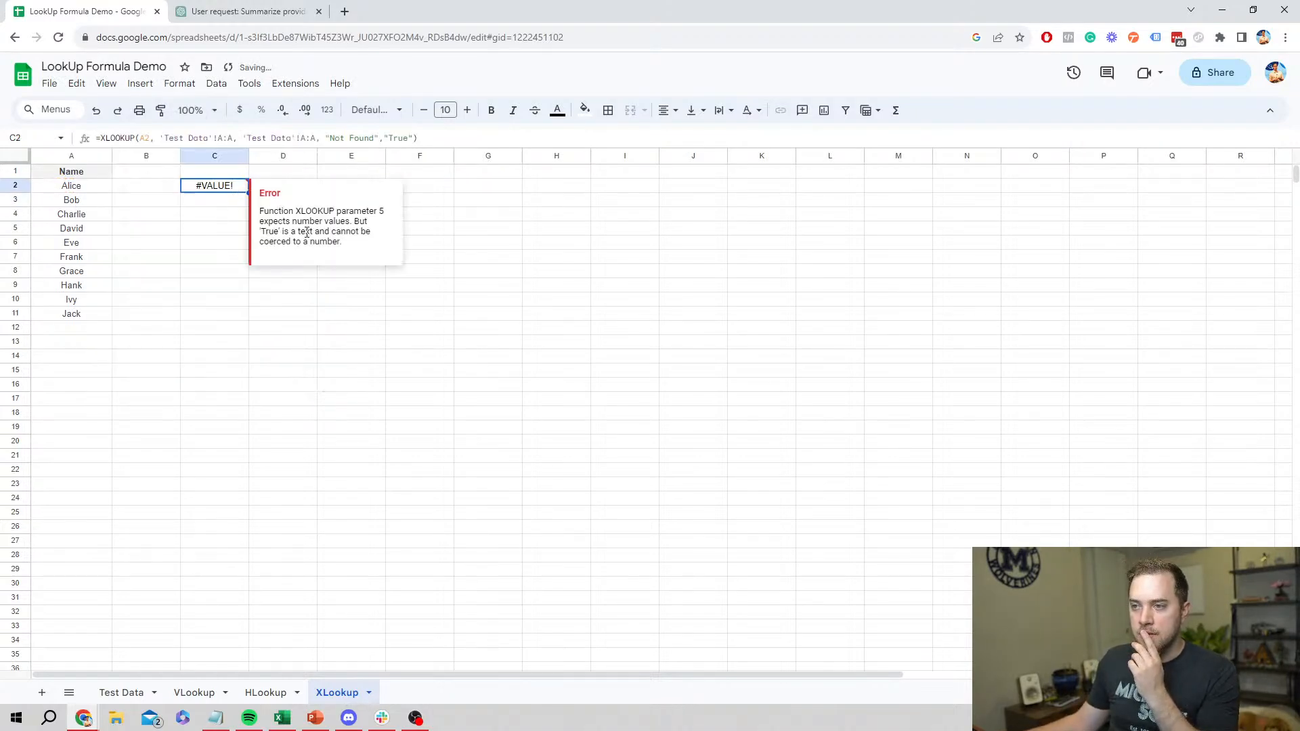
click(413, 138)
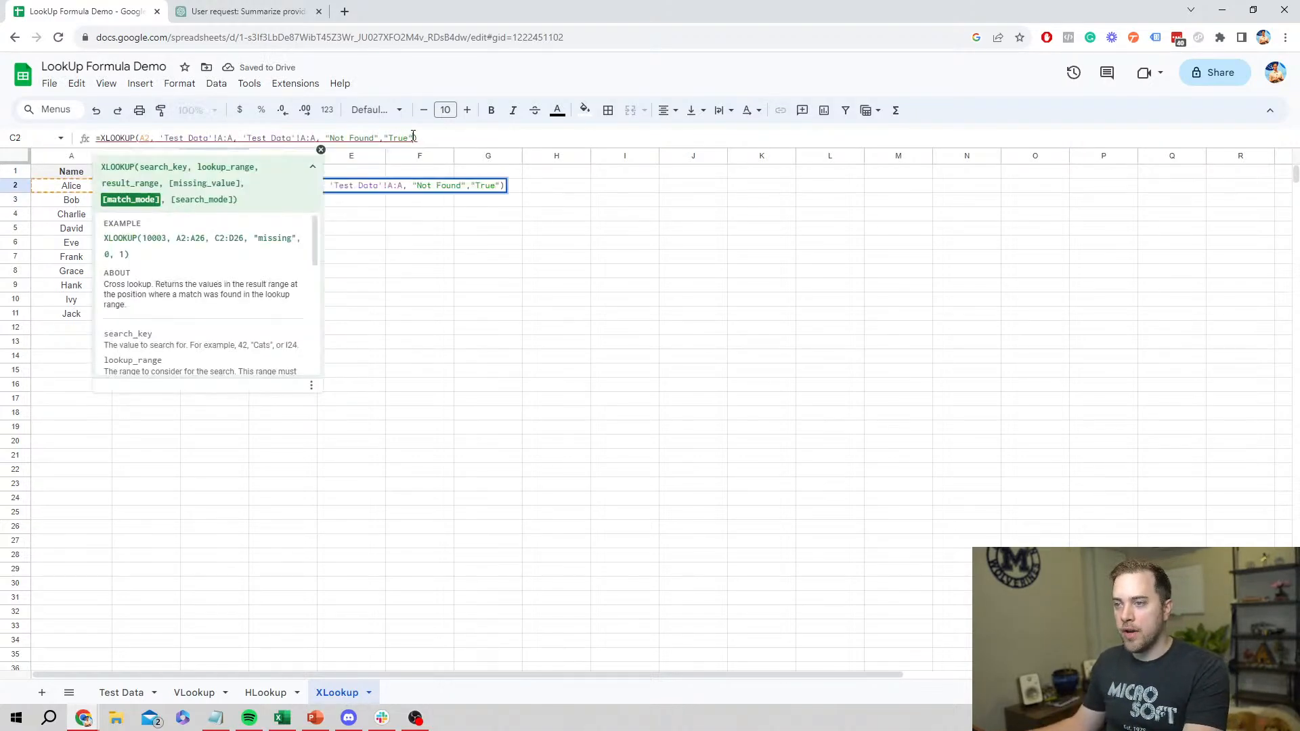
drag(413, 137, 390, 136)
key(BackSpace)
key(BackSpace)
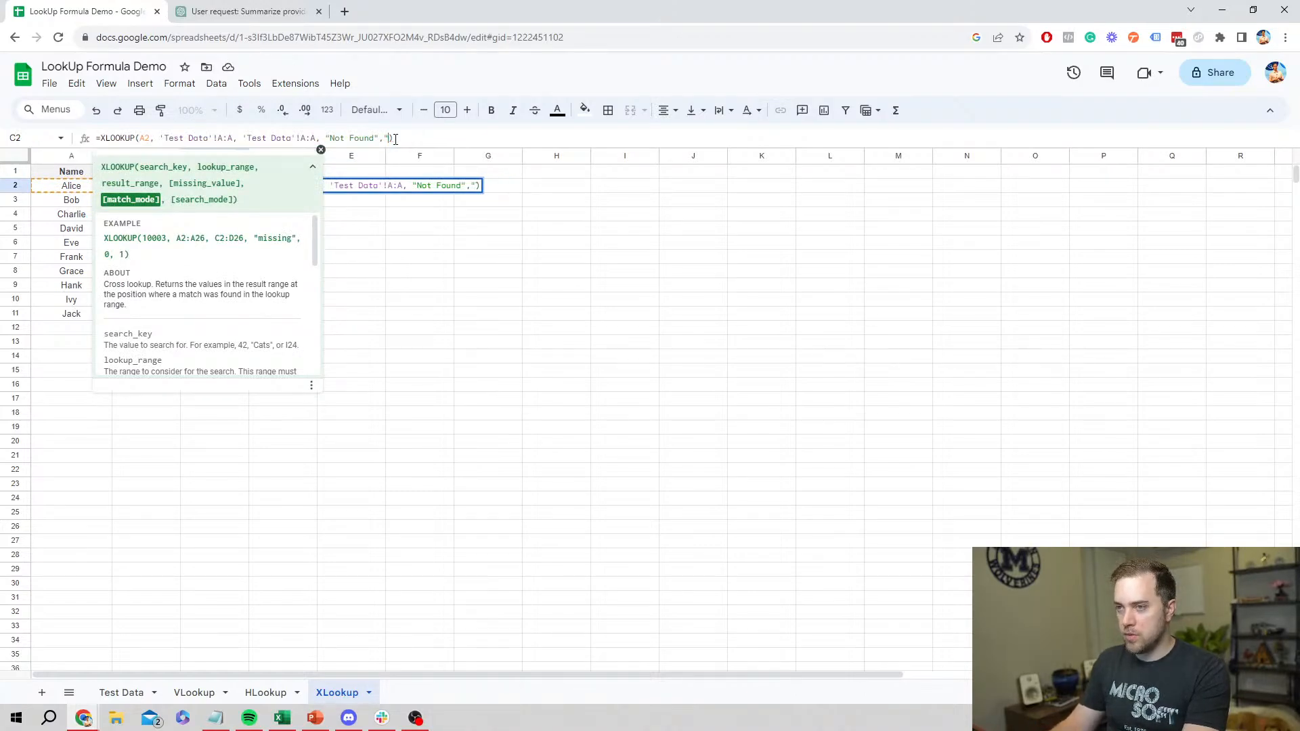
text(1)
key(Return)
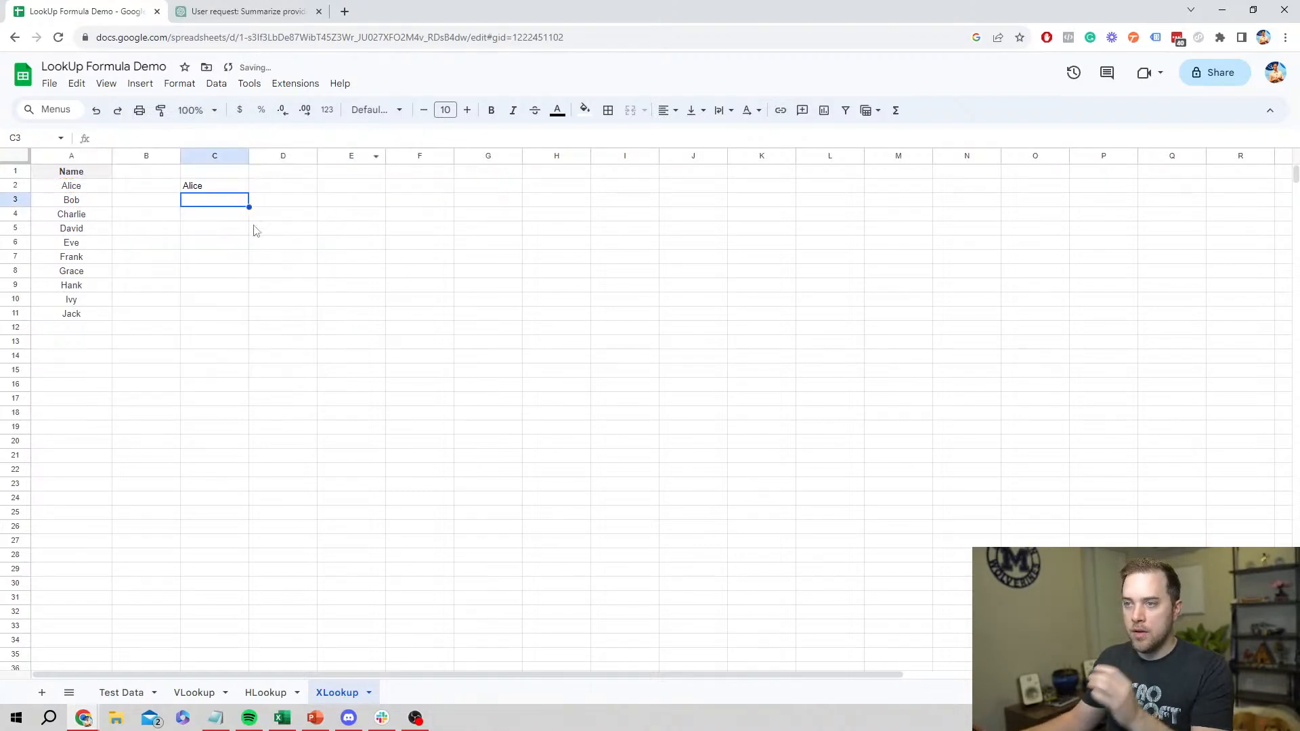
- Check the match_mode and search_mode argument help, and remove the match mode argument after "Not Found" from the C2 XLOOKUP formula
click(382, 142)
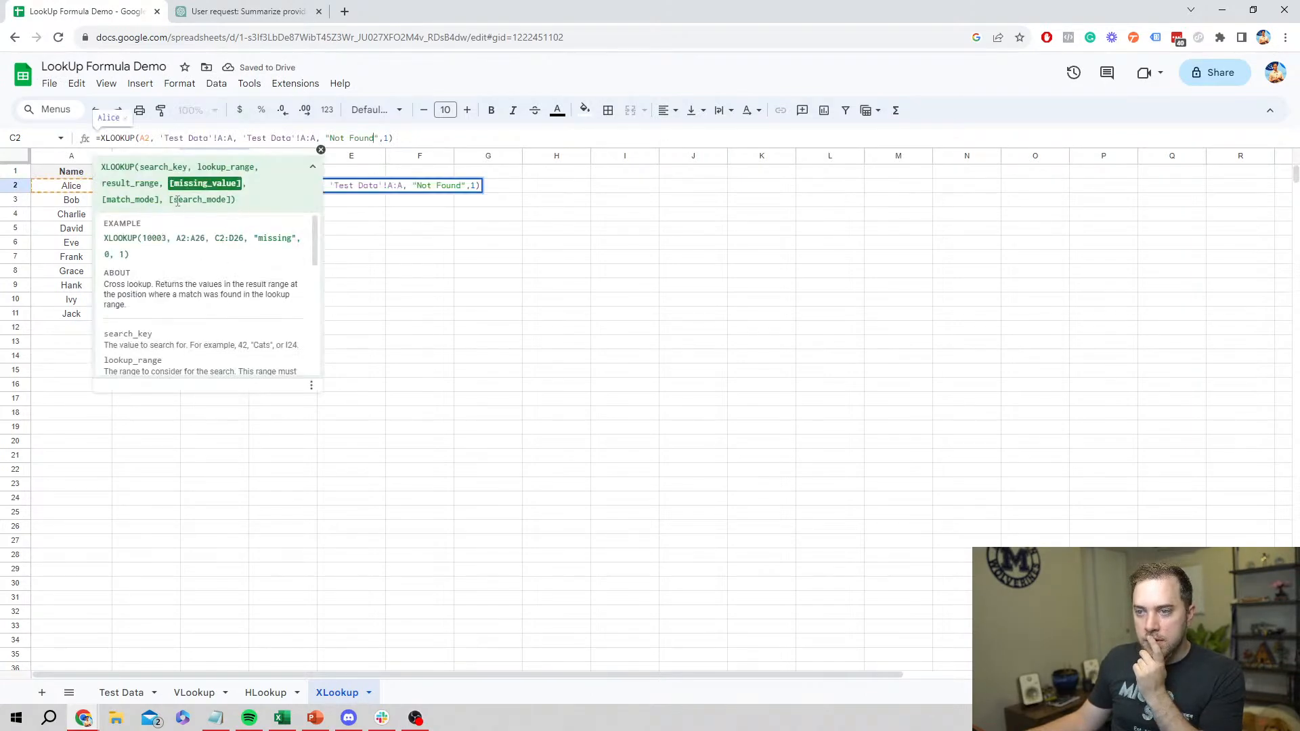
scroll(182, 330, down, 5)
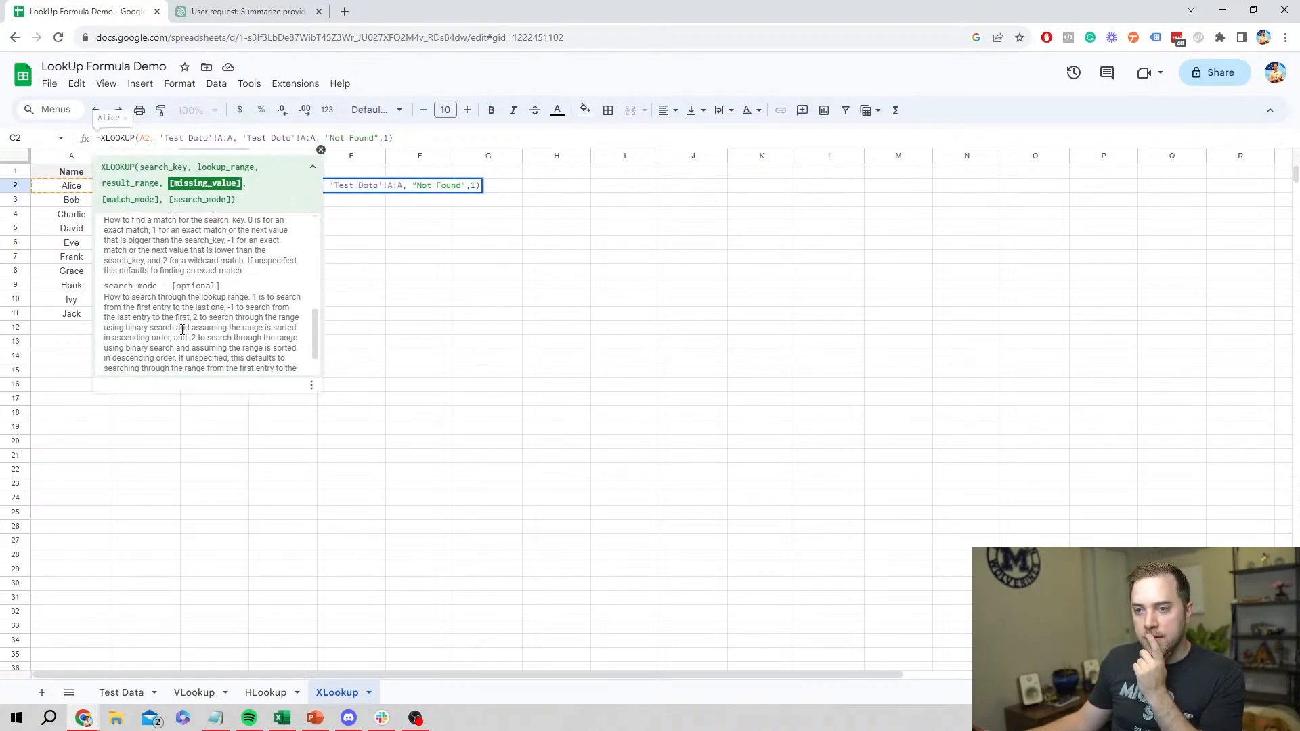
scroll(182, 331, up, 2)
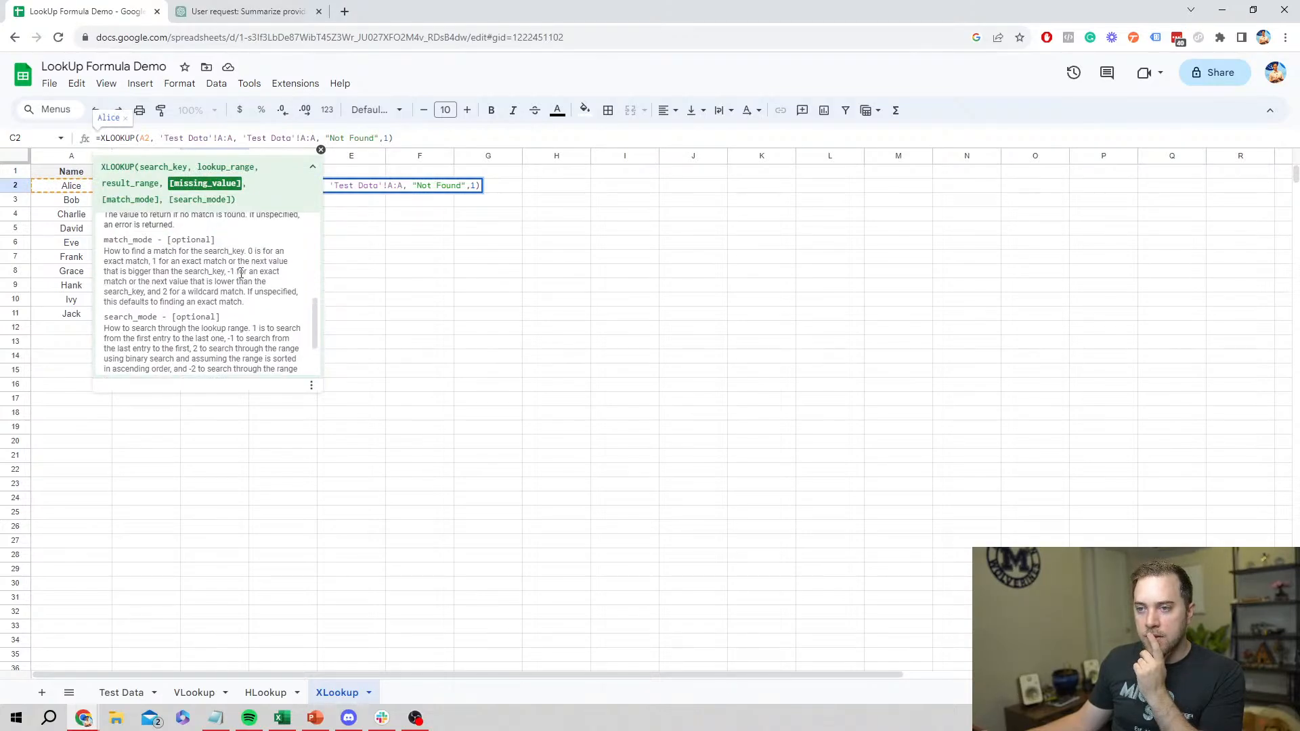
click(385, 138)
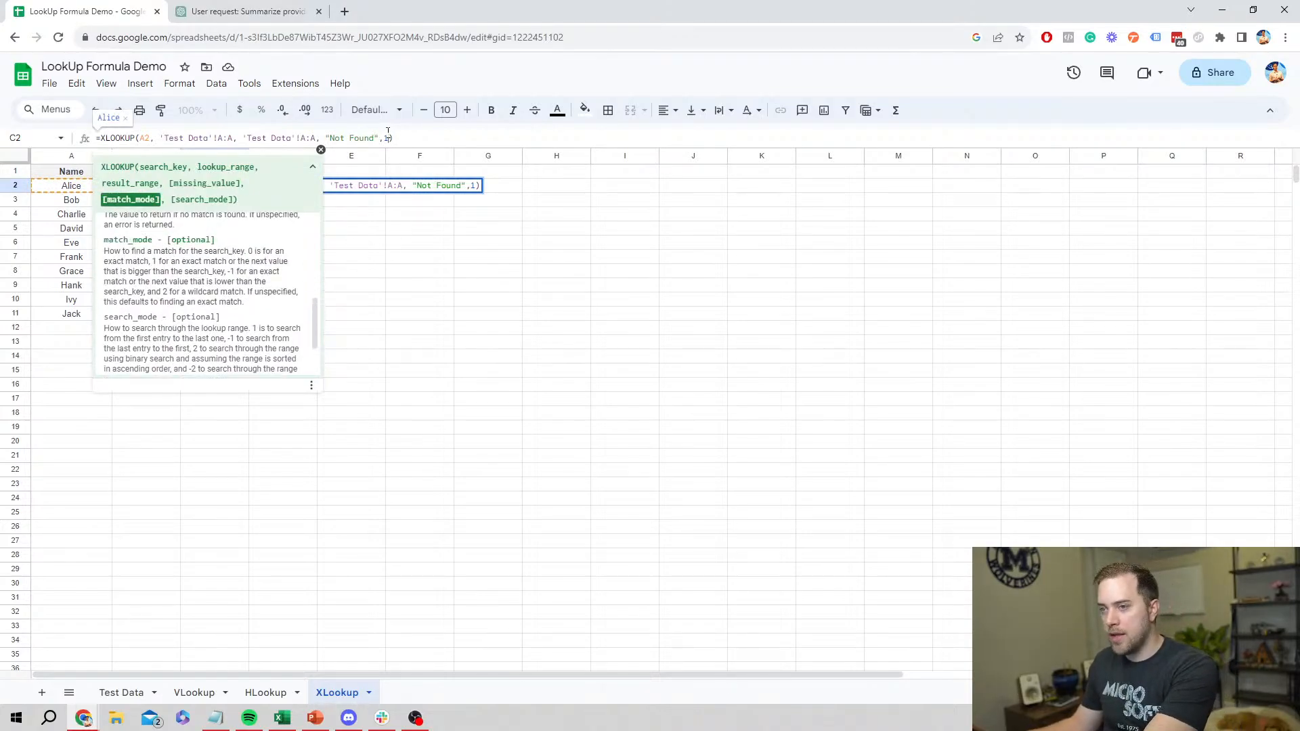
key(Return)
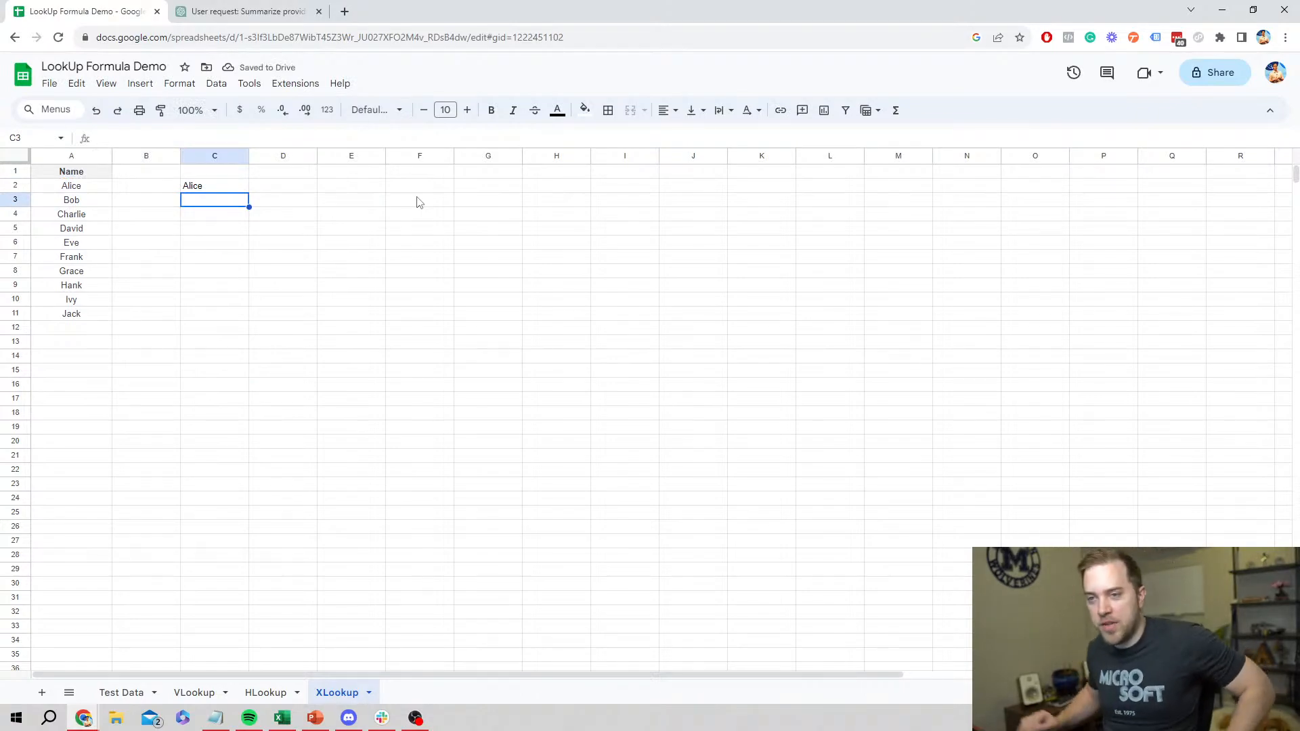
click(193, 189)
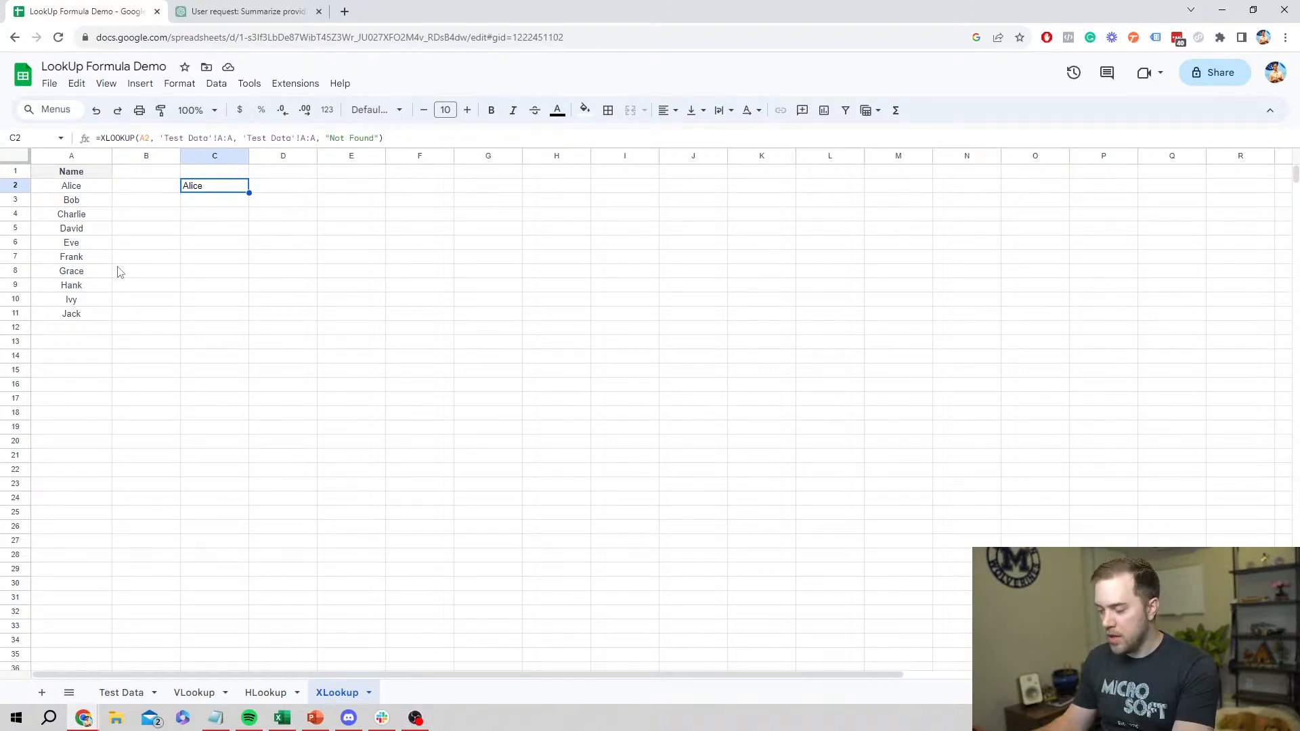
key(F2)
key(Return)
- Replace the name in A2 with one that is absent from Test Data and check the XLOOKUP in C2
key(Up)
key(Left)
key(Left)
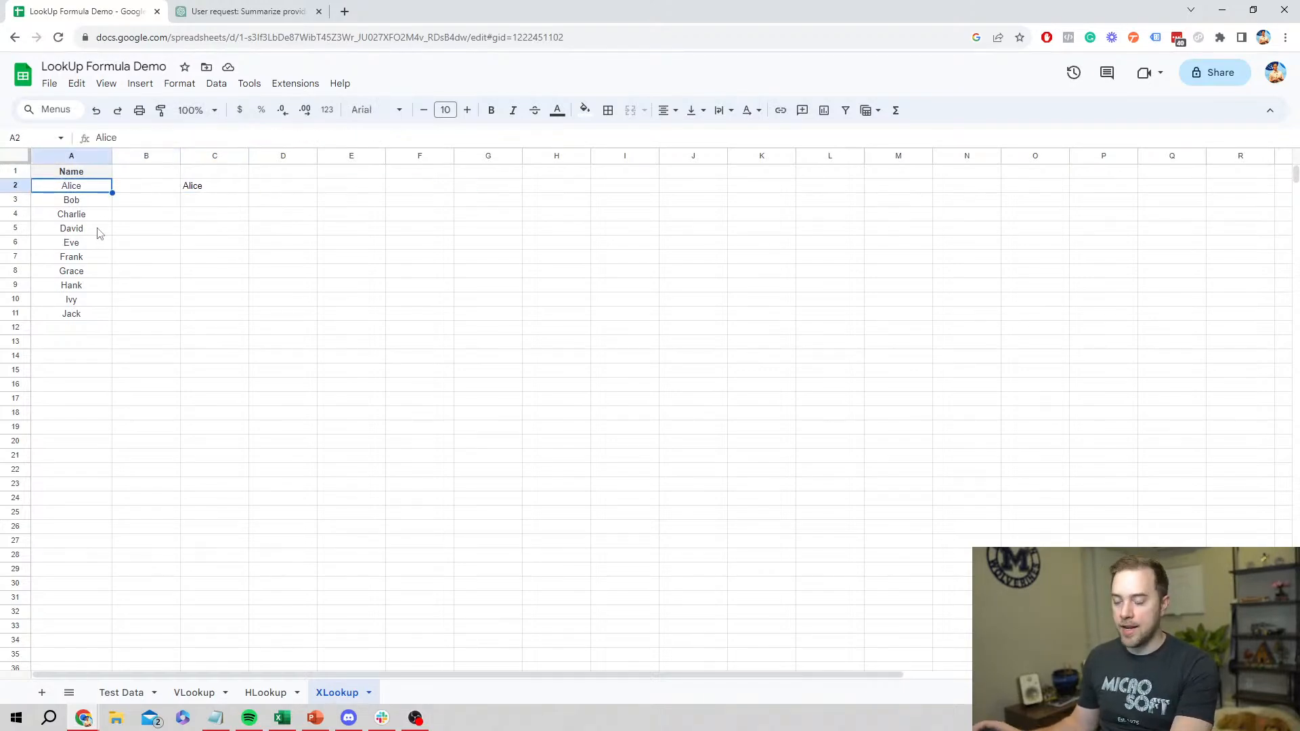
text(Toi)
key(Return)
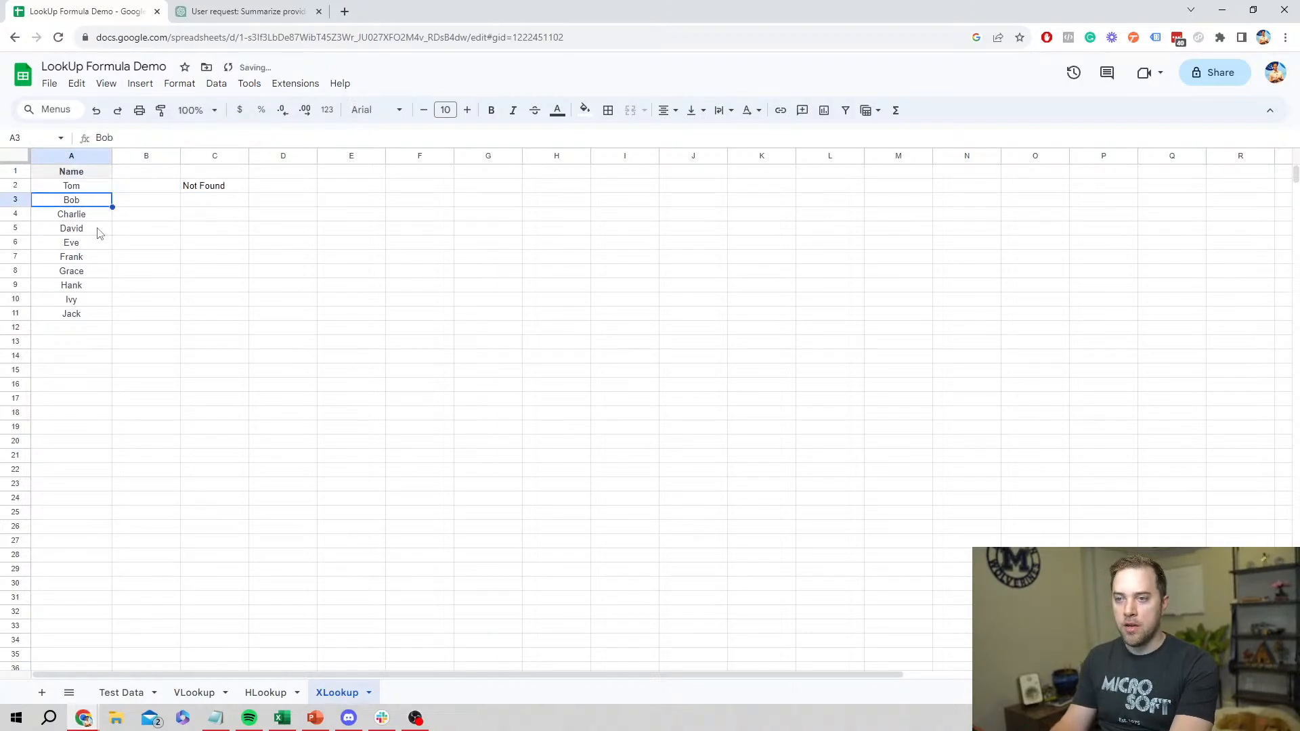
click(245, 187)
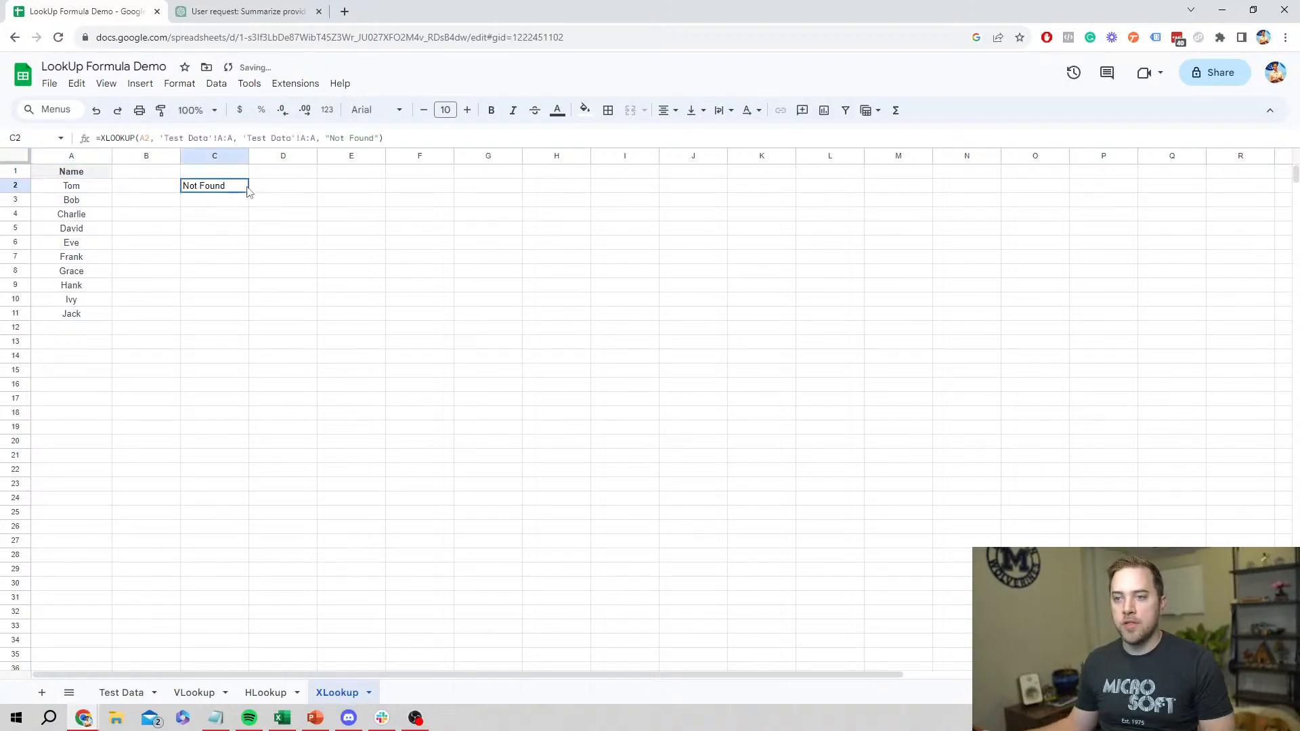
- Compare the Name, Age, City and Occupation columns of Test Data with the XLookup and VLookup sheets
click(64, 200)
click(121, 692)
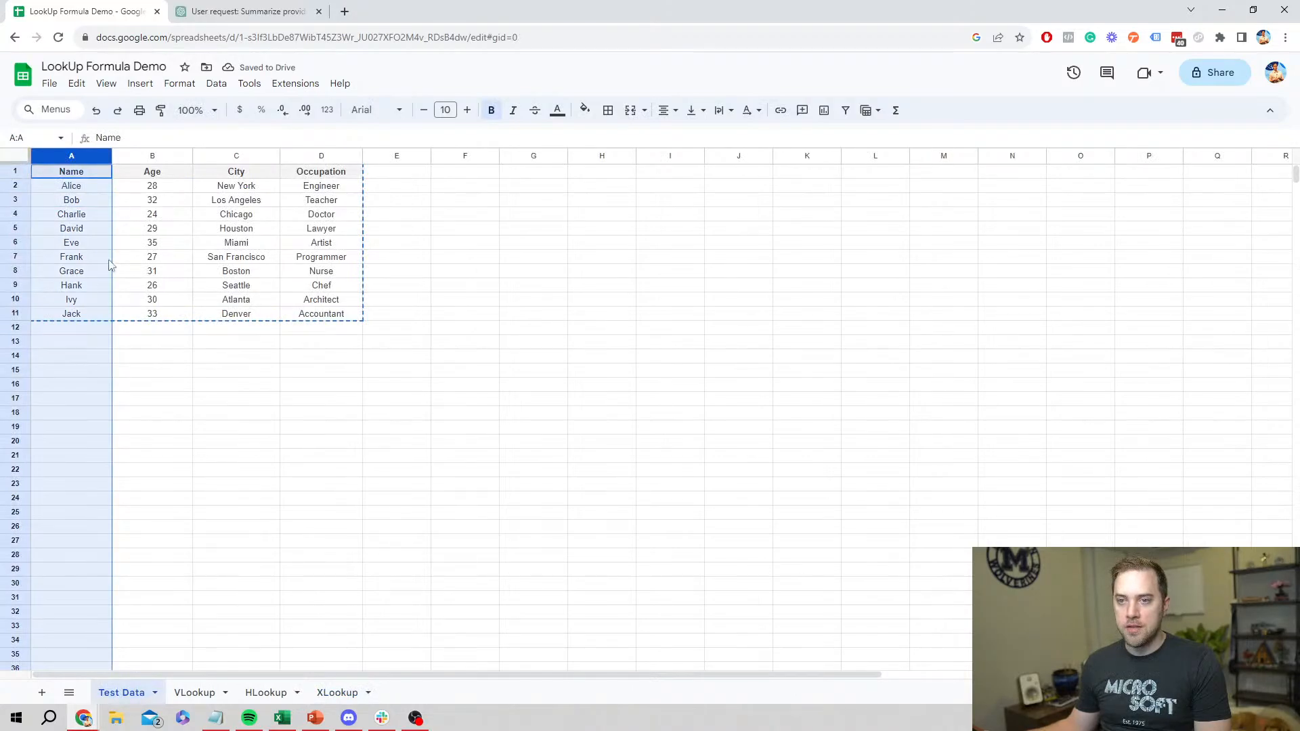
click(337, 692)
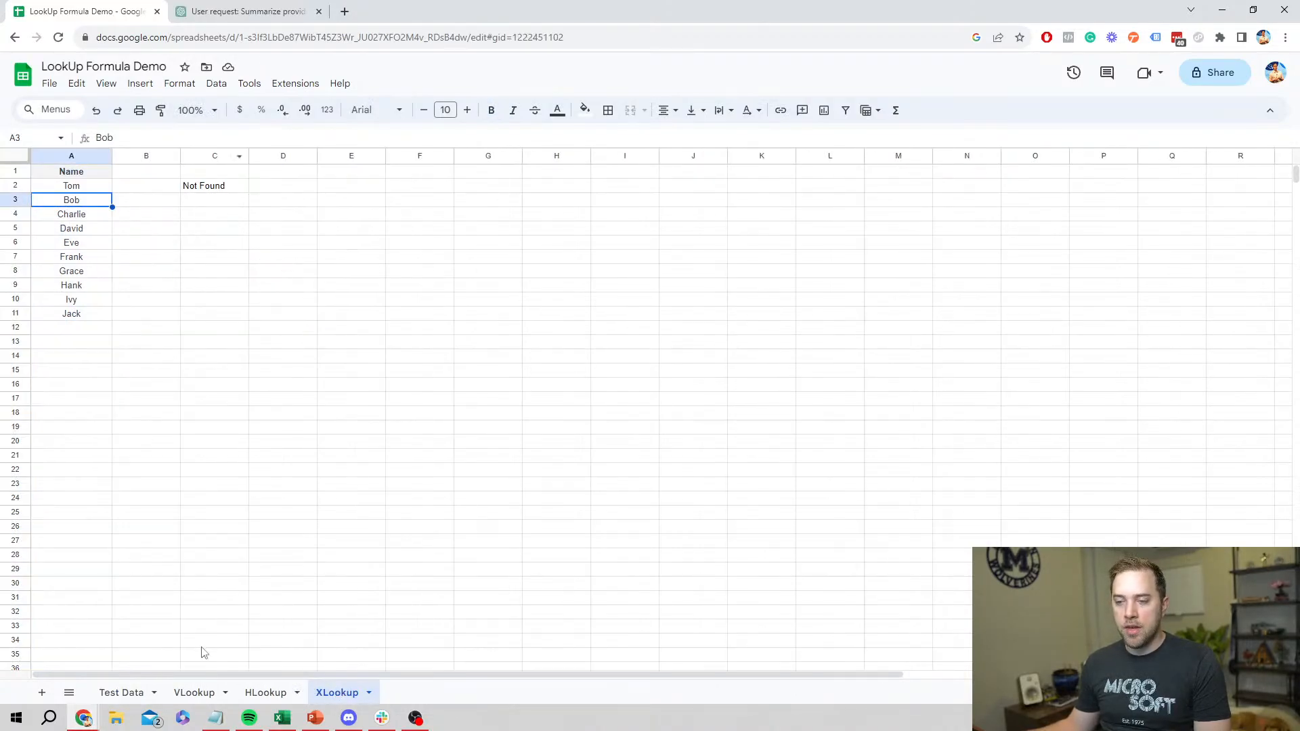
click(121, 692)
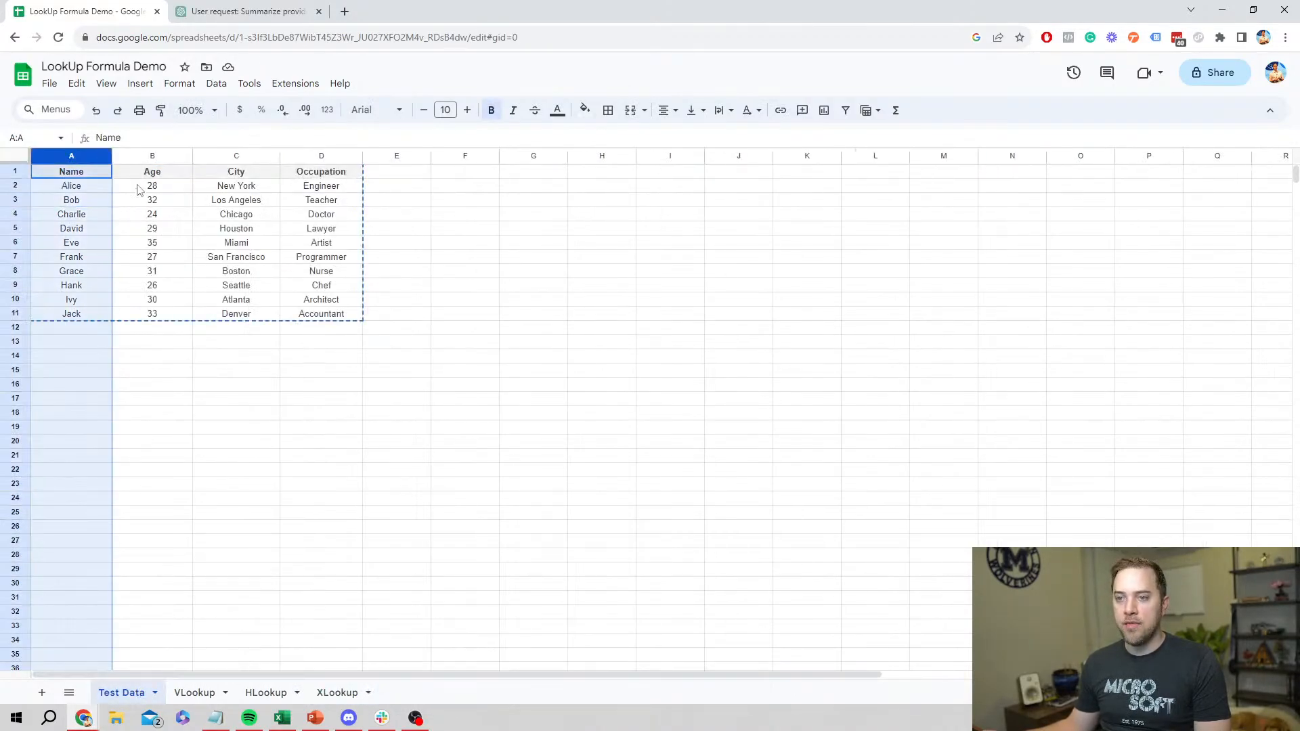
click(152, 155)
click(244, 154)
click(308, 152)
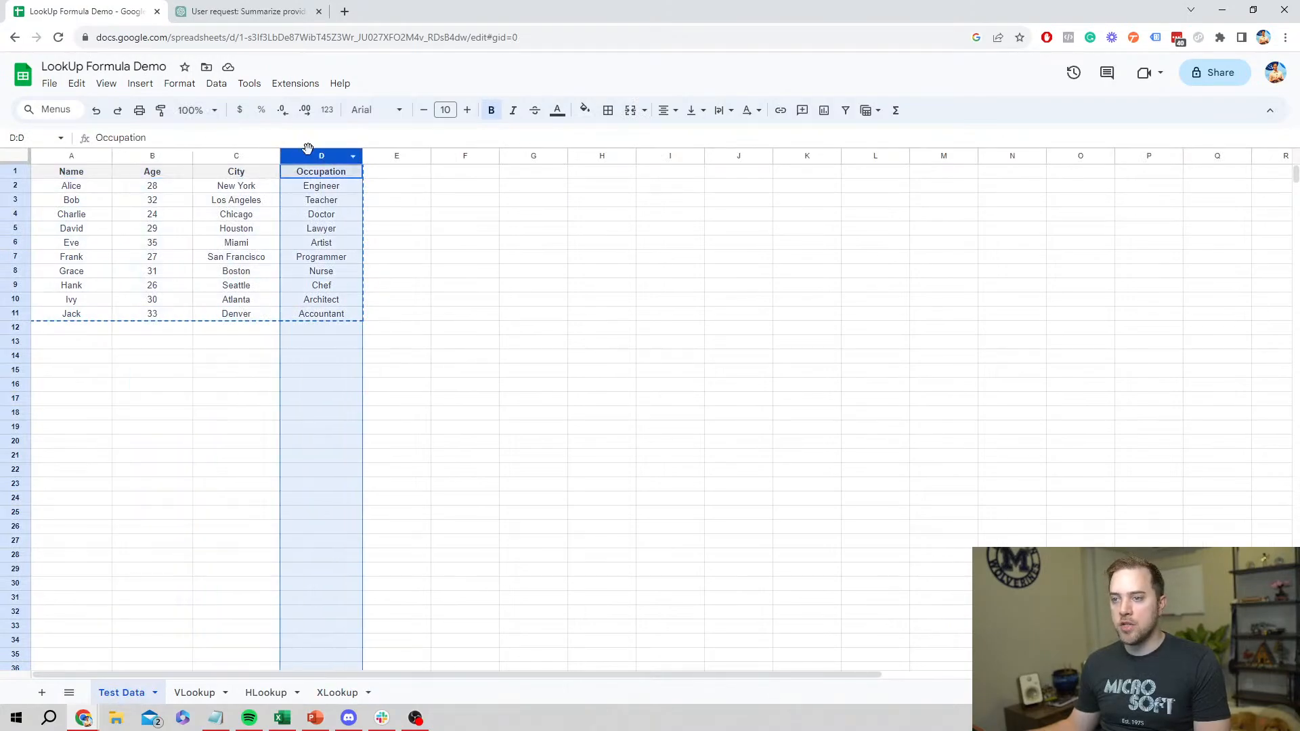
click(337, 692)
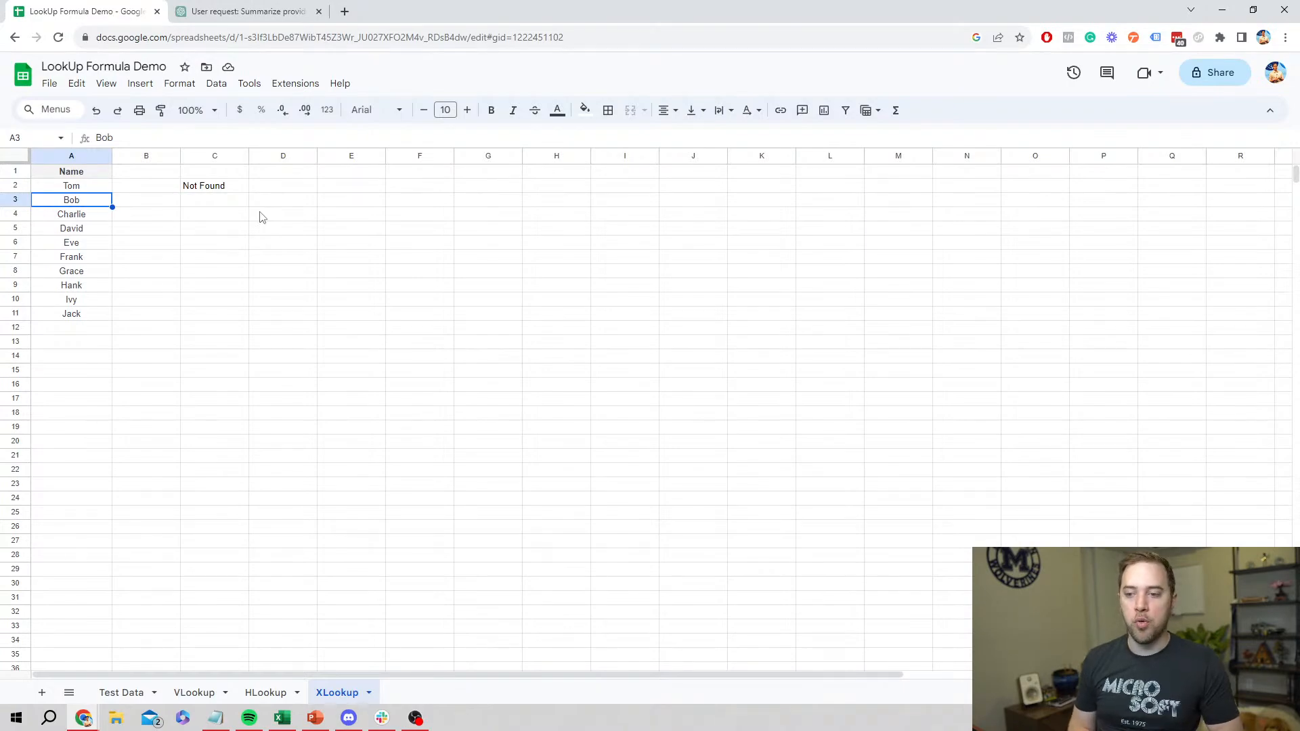
click(195, 691)
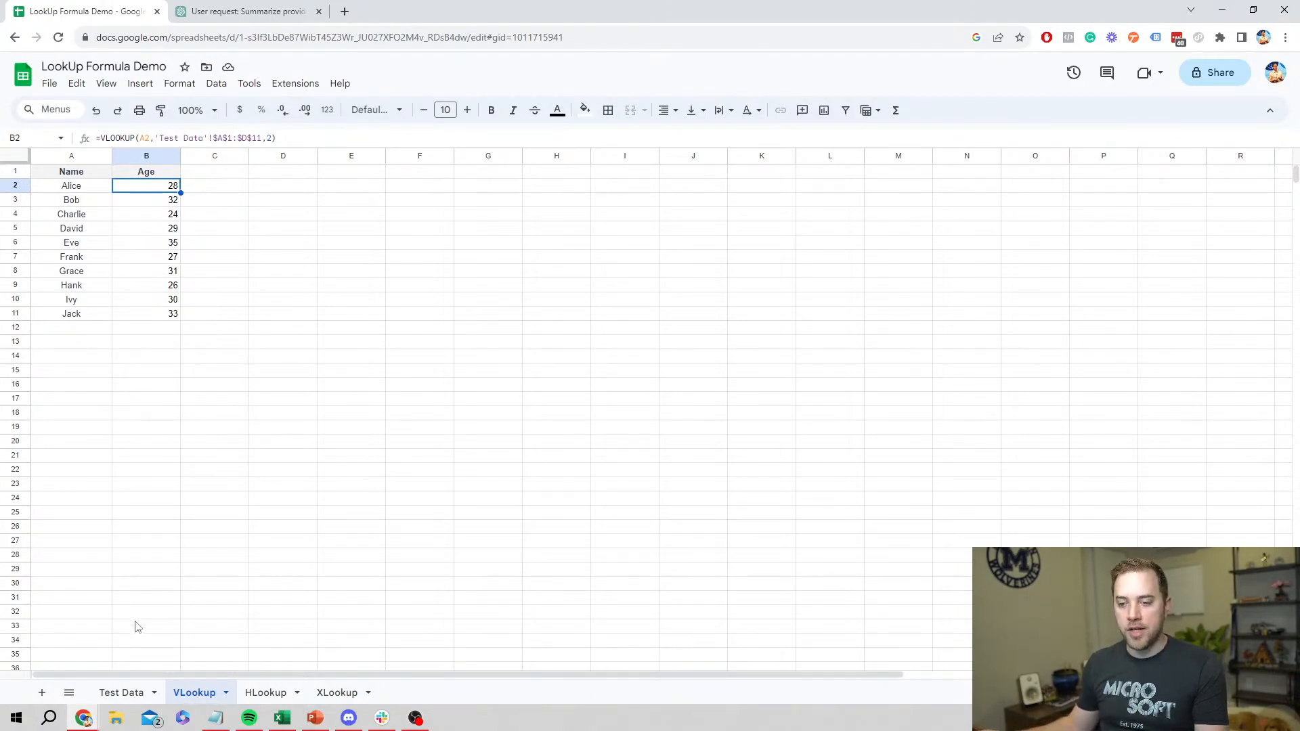
click(113, 692)
click(262, 444)
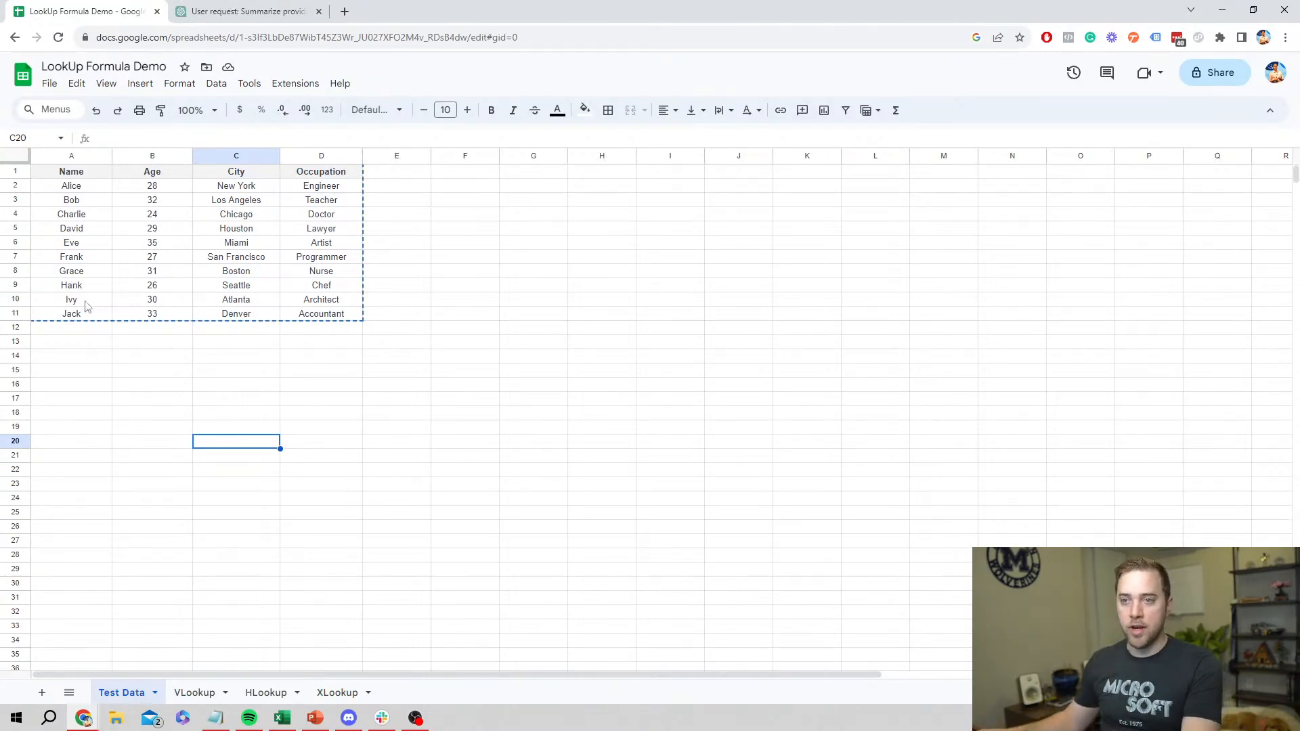
- Copy the Name column from Test Data into column A of a new sheet
click(75, 160)
click(74, 157)
key(ctrl+c)
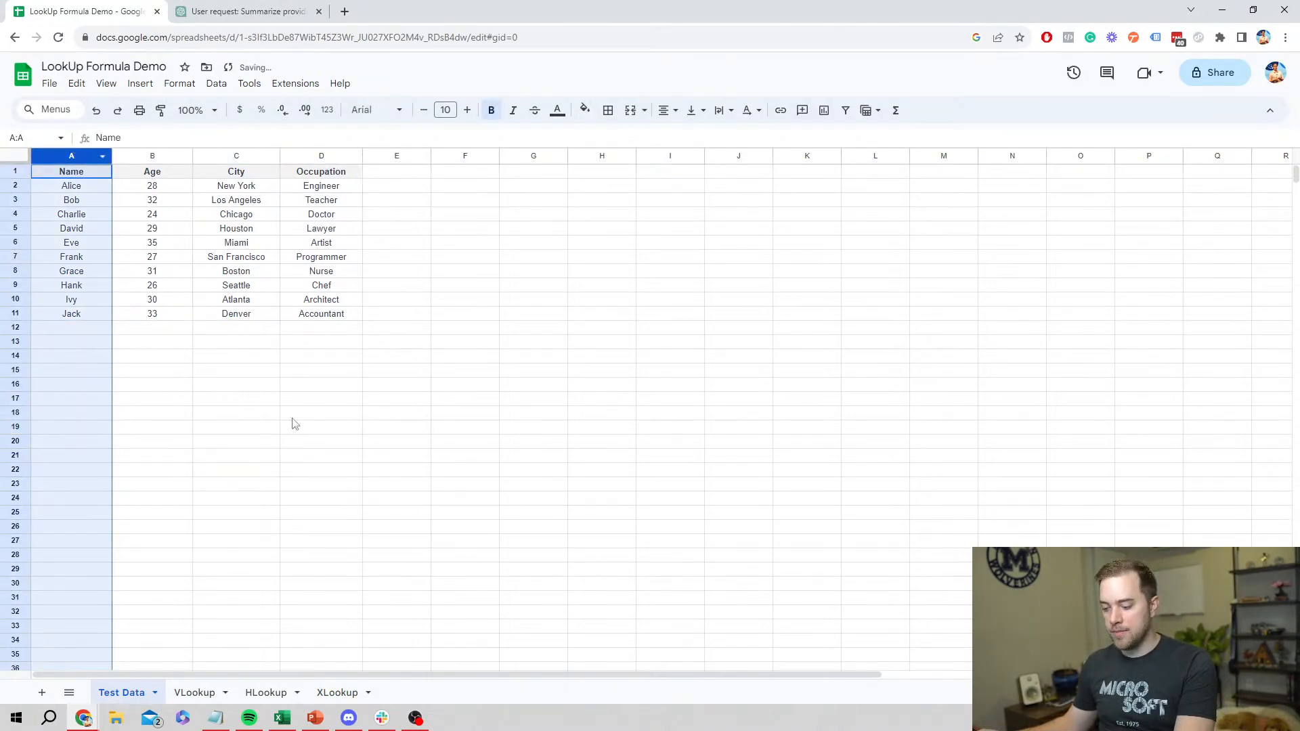
click(42, 693)
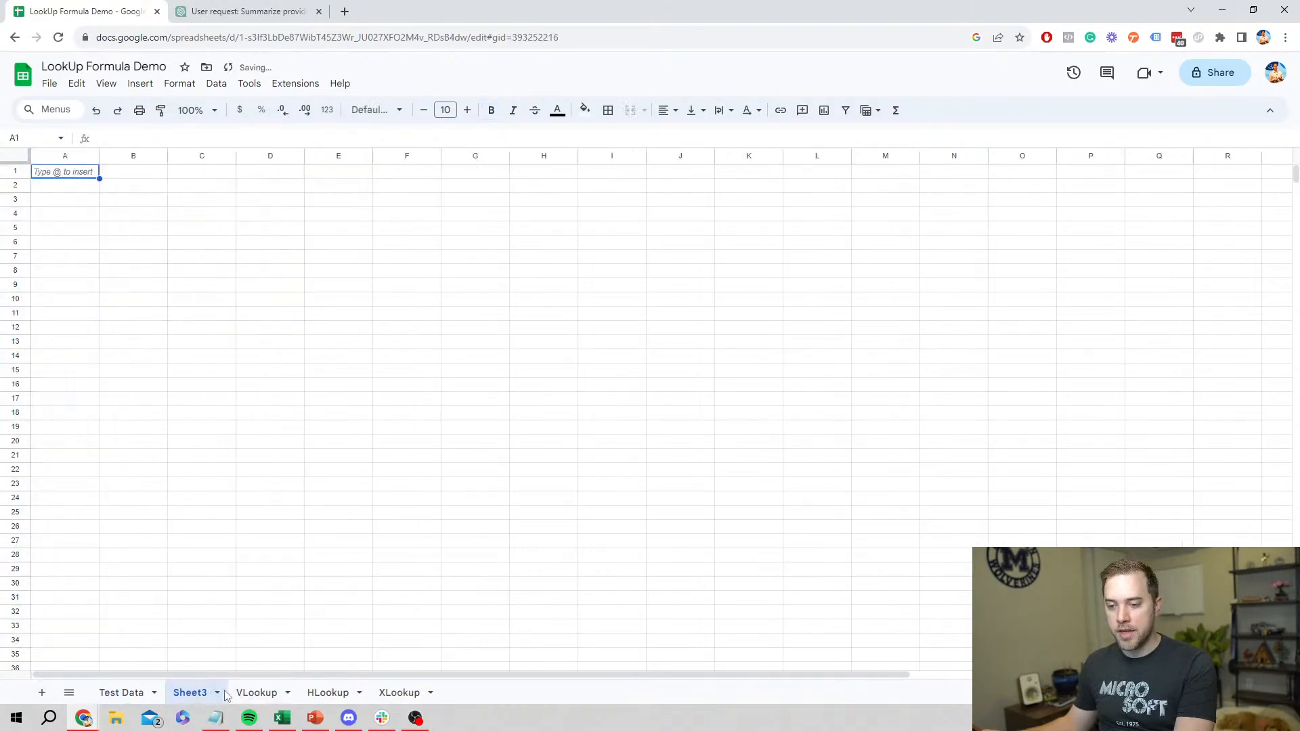
key(ctrl+v)
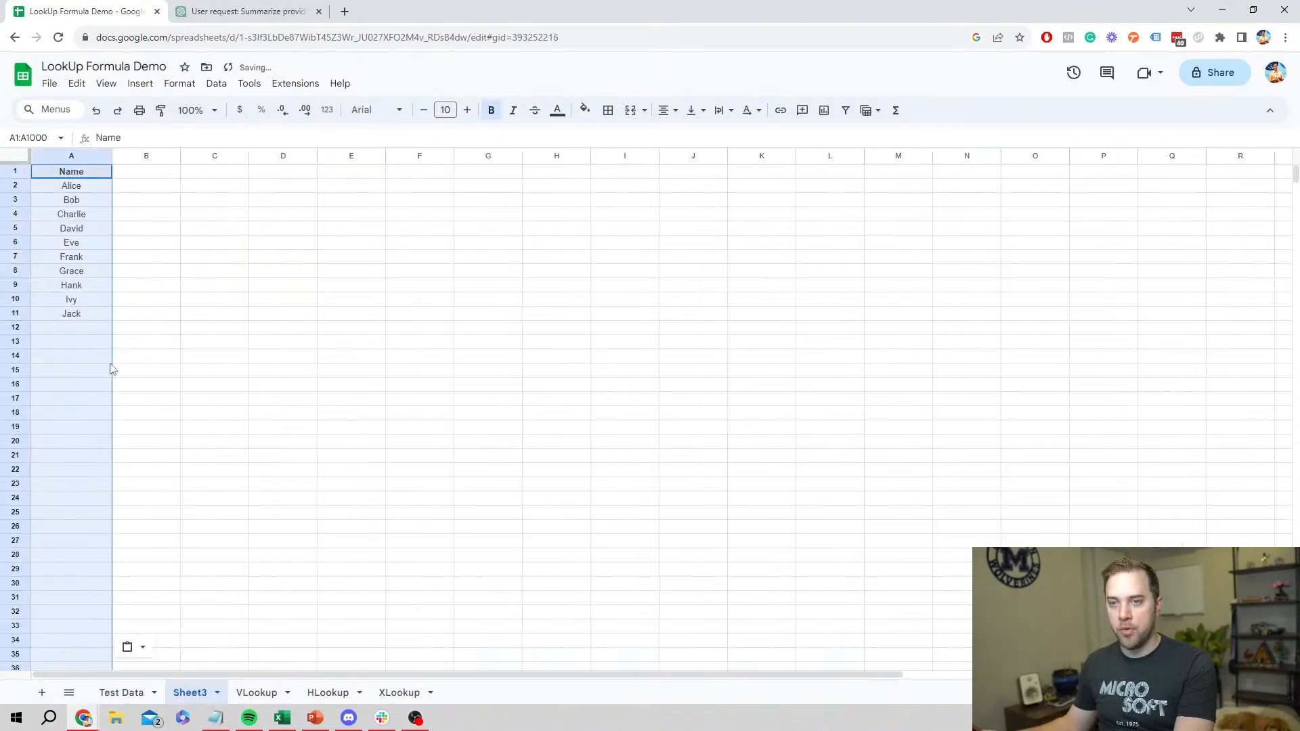
- Copy the B2 formula =VLOOKUP(A2,'Test Data'!$A$1:$D$11,2) from the VLookup sheet into B2 of Sheet3
click(115, 191)
click(106, 193)
click(146, 195)
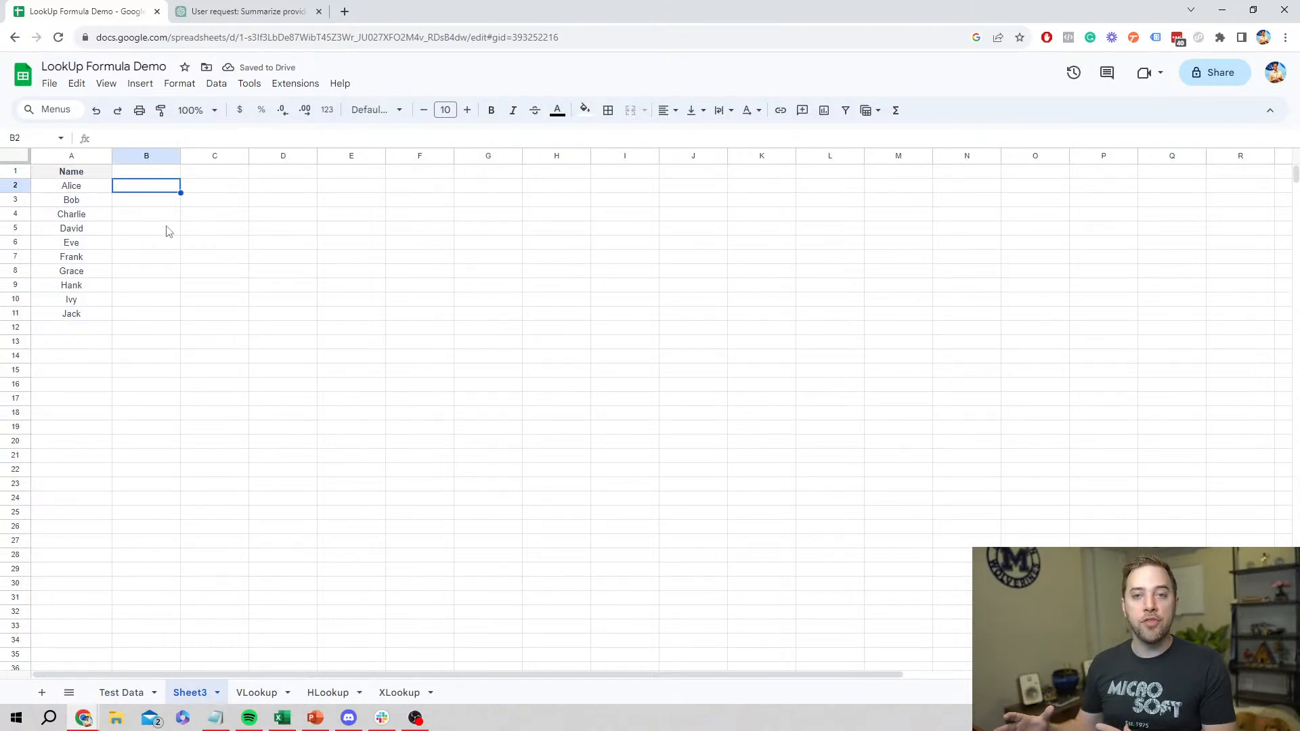
click(124, 694)
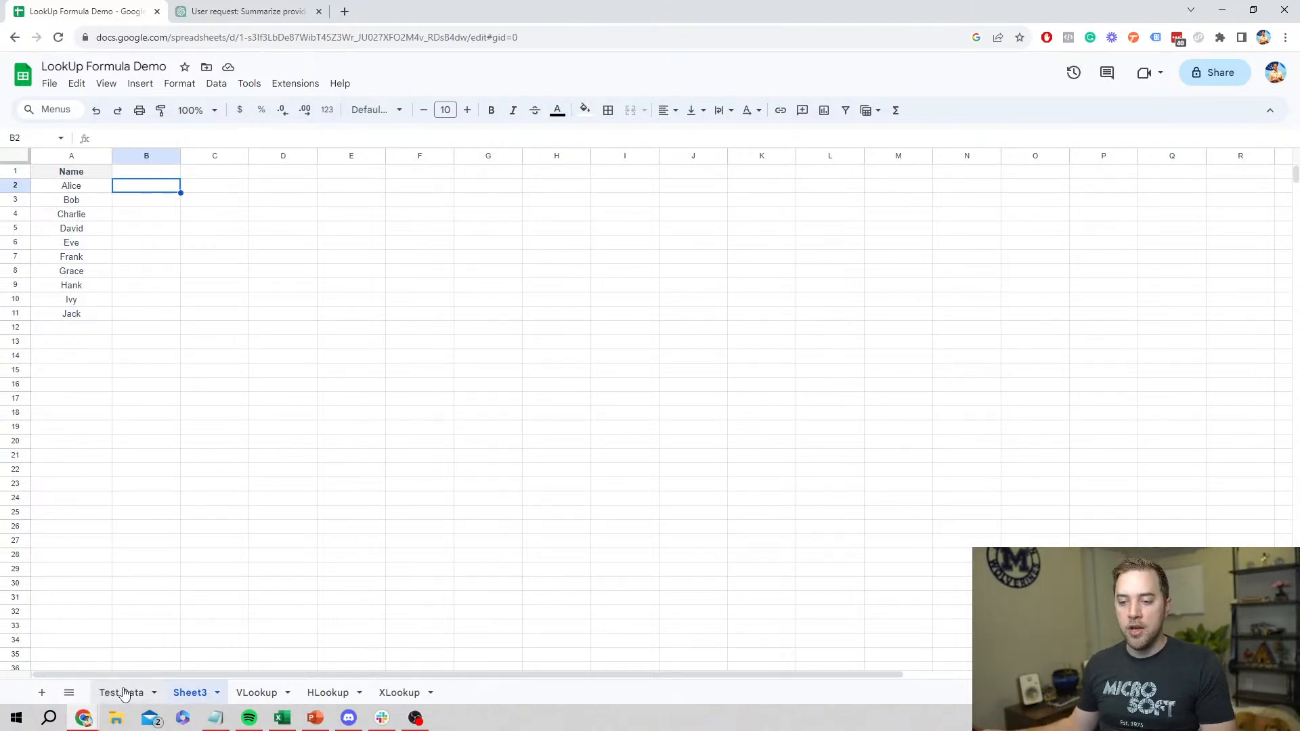
click(196, 692)
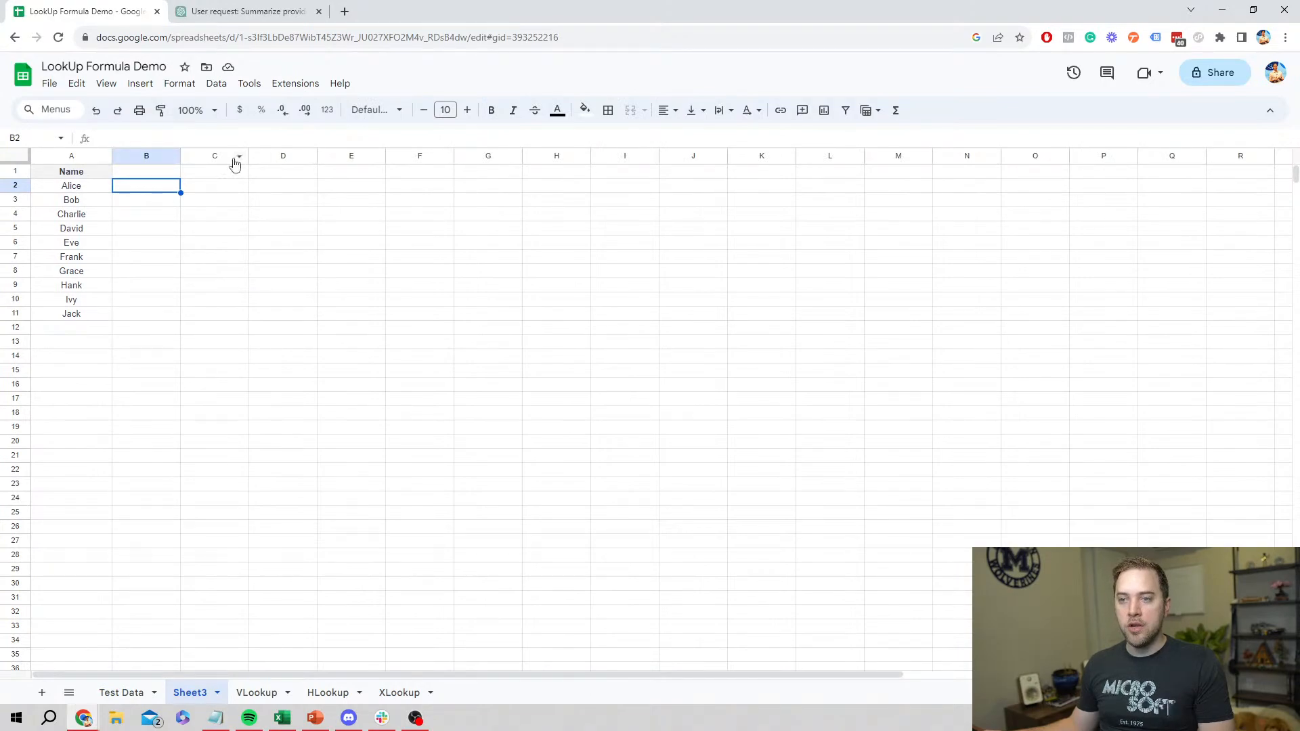
click(256, 692)
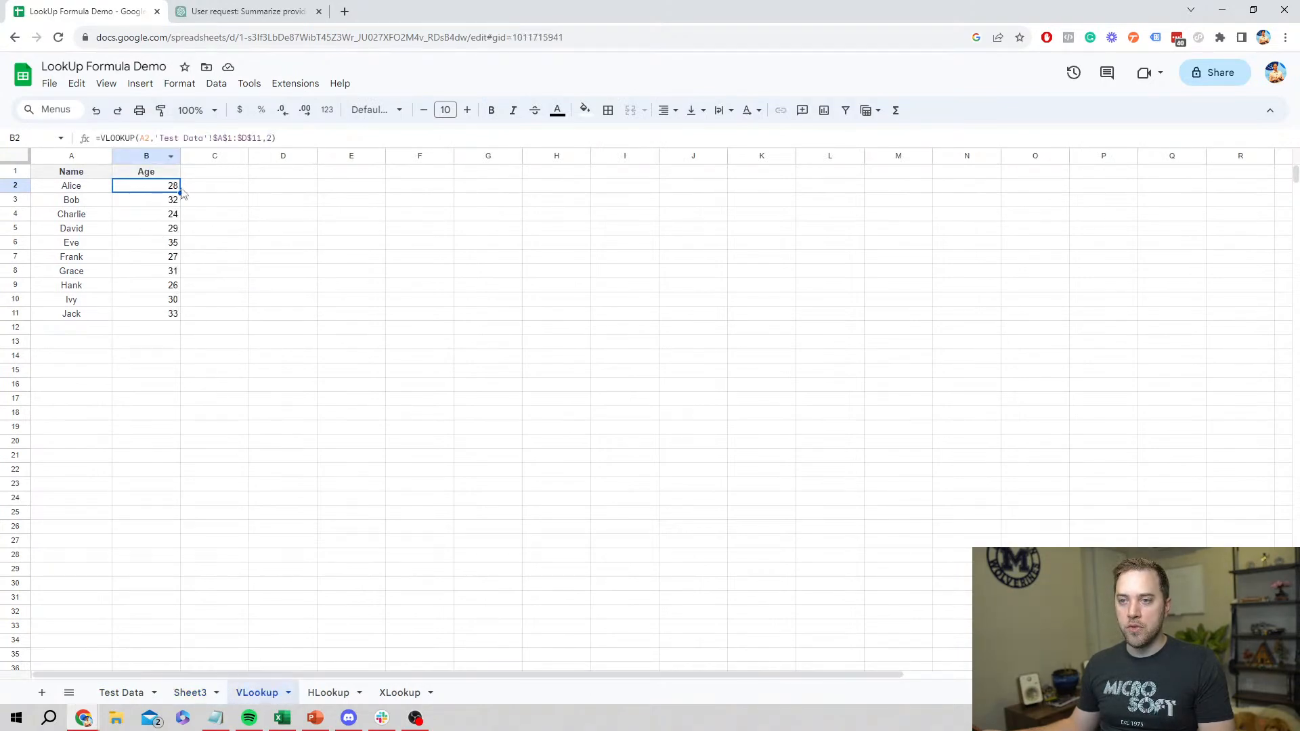
triple_click(189, 138)
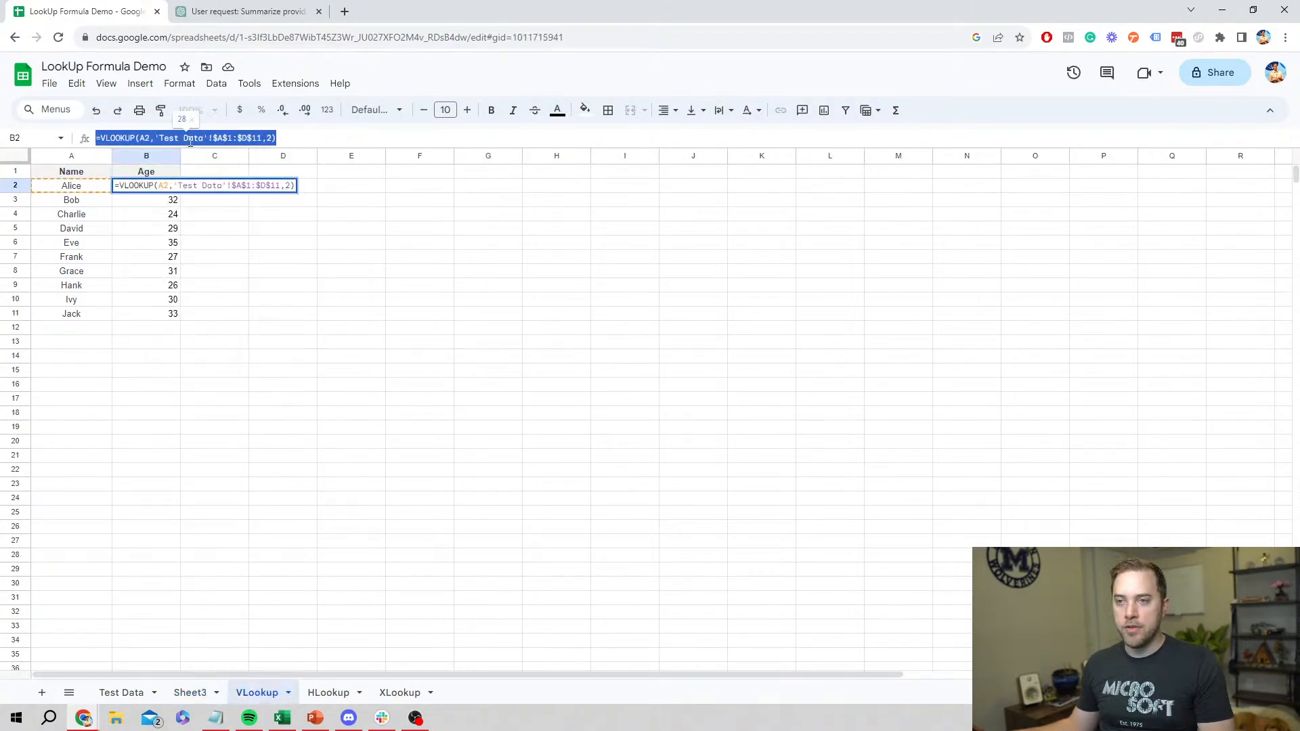
key(ctrl+c)
click(184, 693)
key(ctrl+v)
click(181, 137)
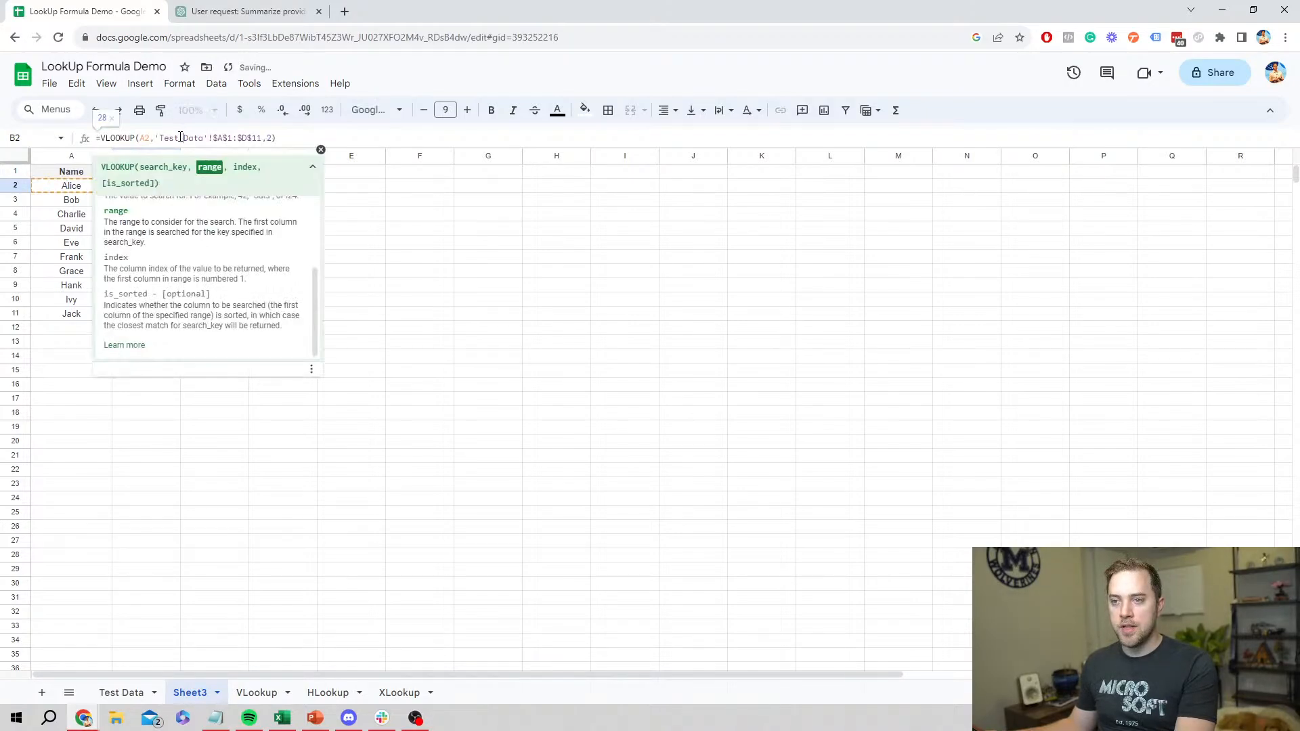
key(Return)
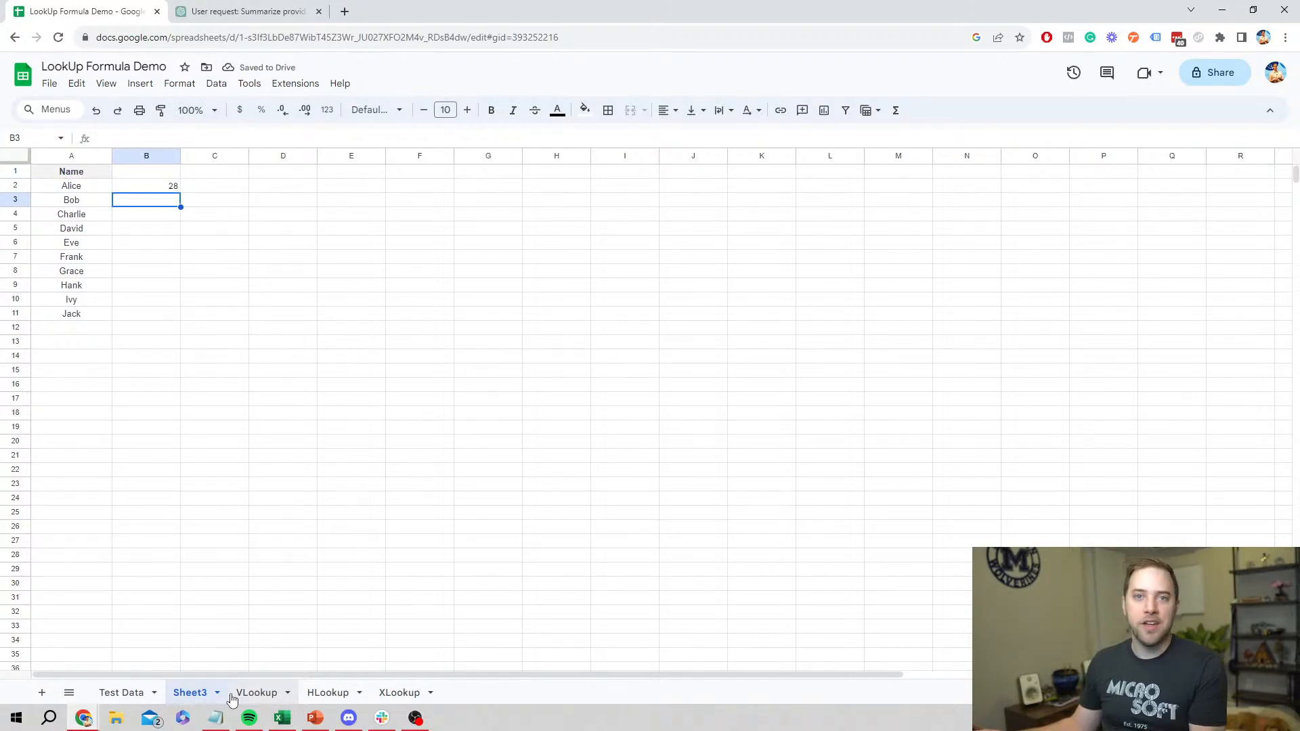
- Fill the Sheet3 VLOOKUP formula from B2 across to C2 and dismiss the suggested formula correction
click(174, 190)
click(196, 189)
click(166, 186)
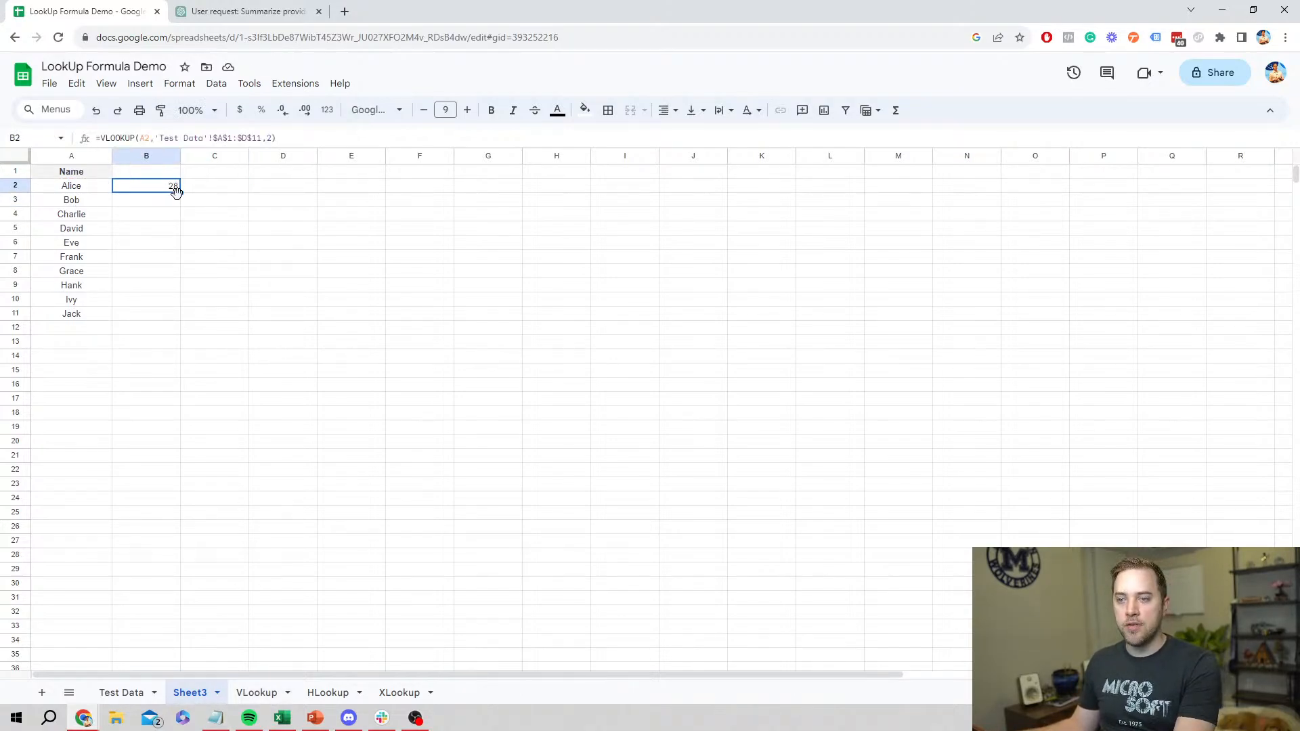
drag(181, 196, 223, 191)
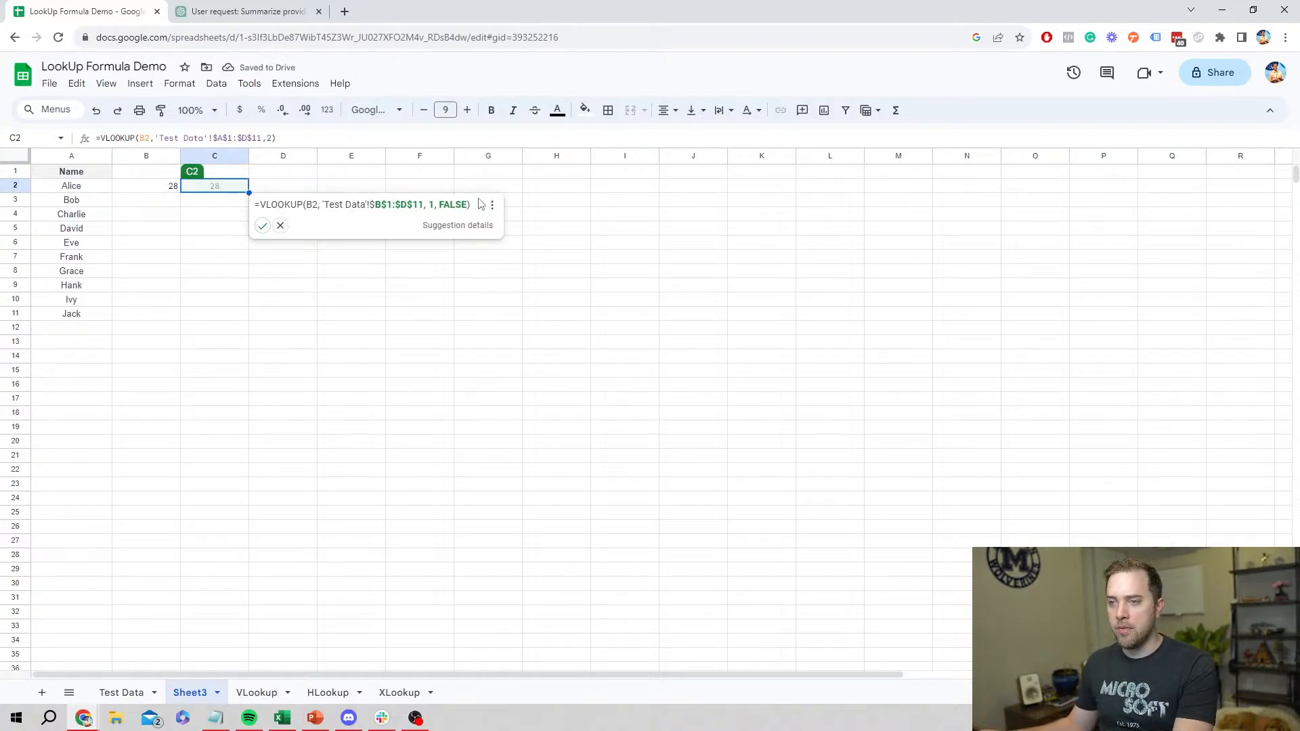
click(280, 225)
- Compare the VLOOKUP formulas in B2 and C2, examining the search key and range references, without changing them
click(149, 187)
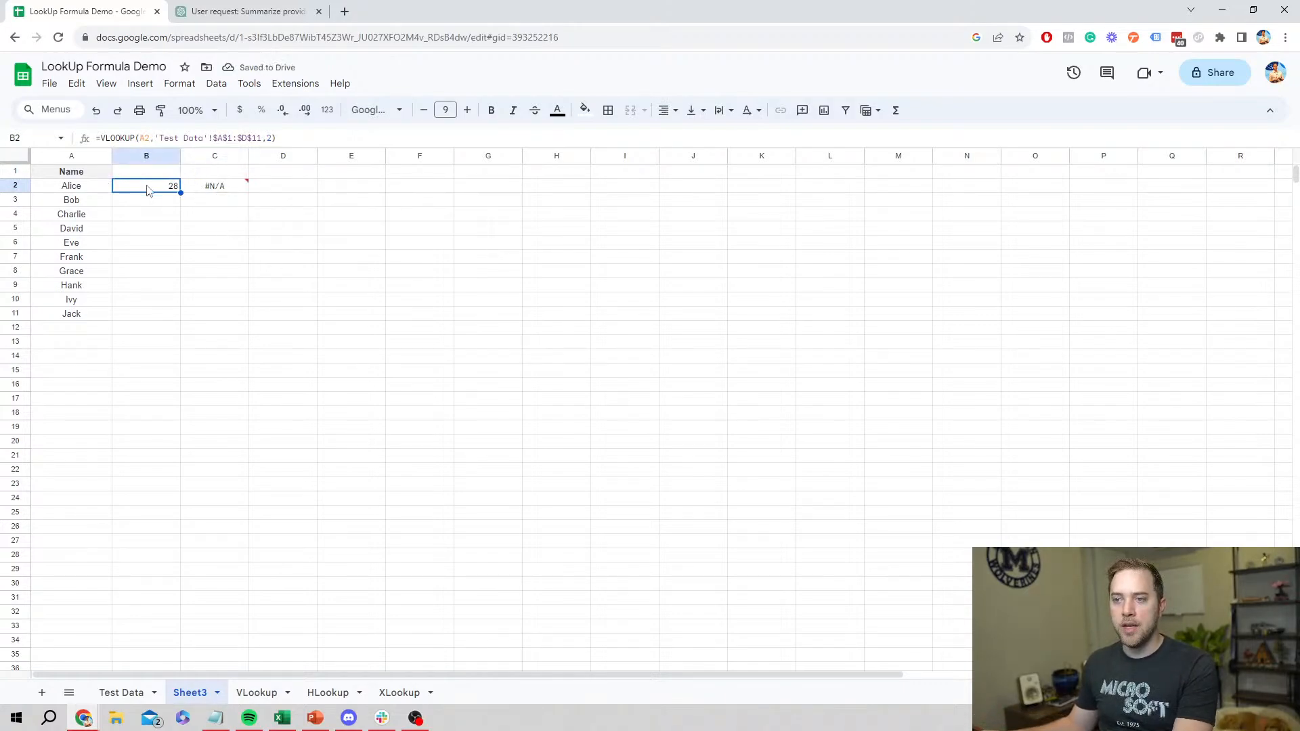
click(215, 186)
double_click(214, 187)
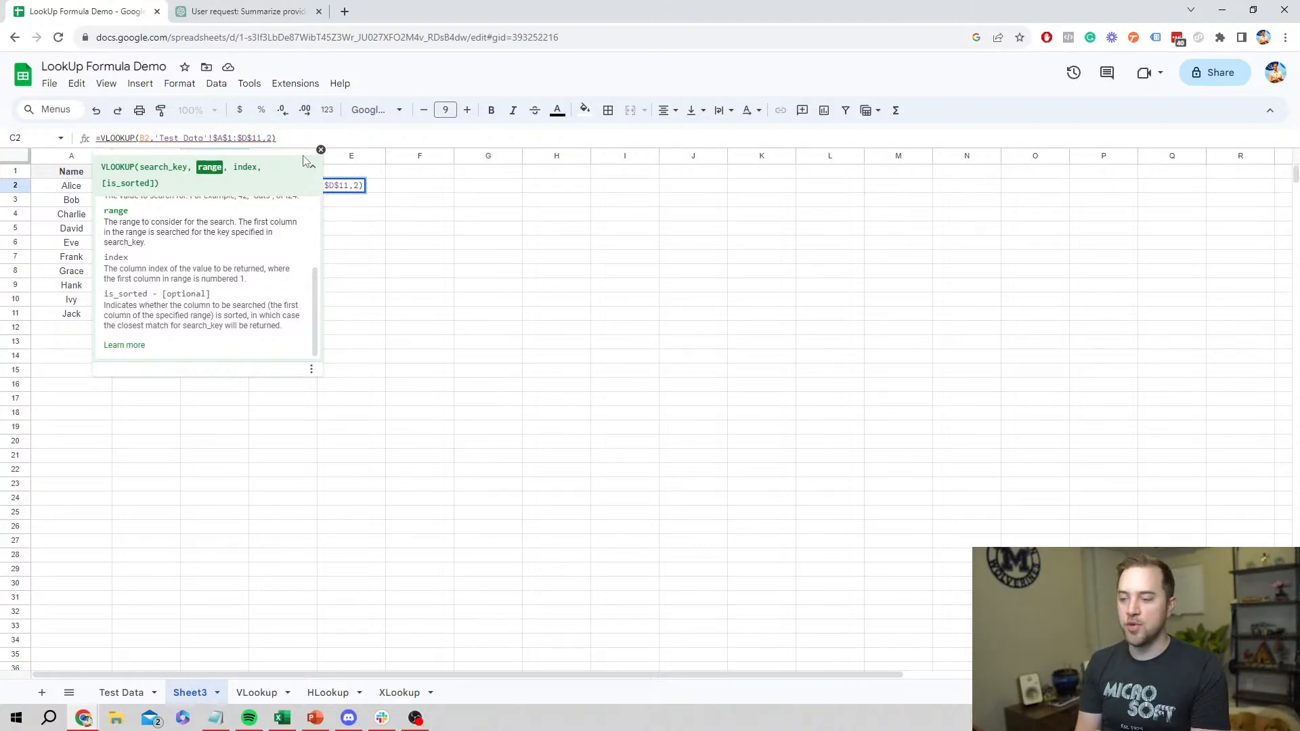
key(Return)
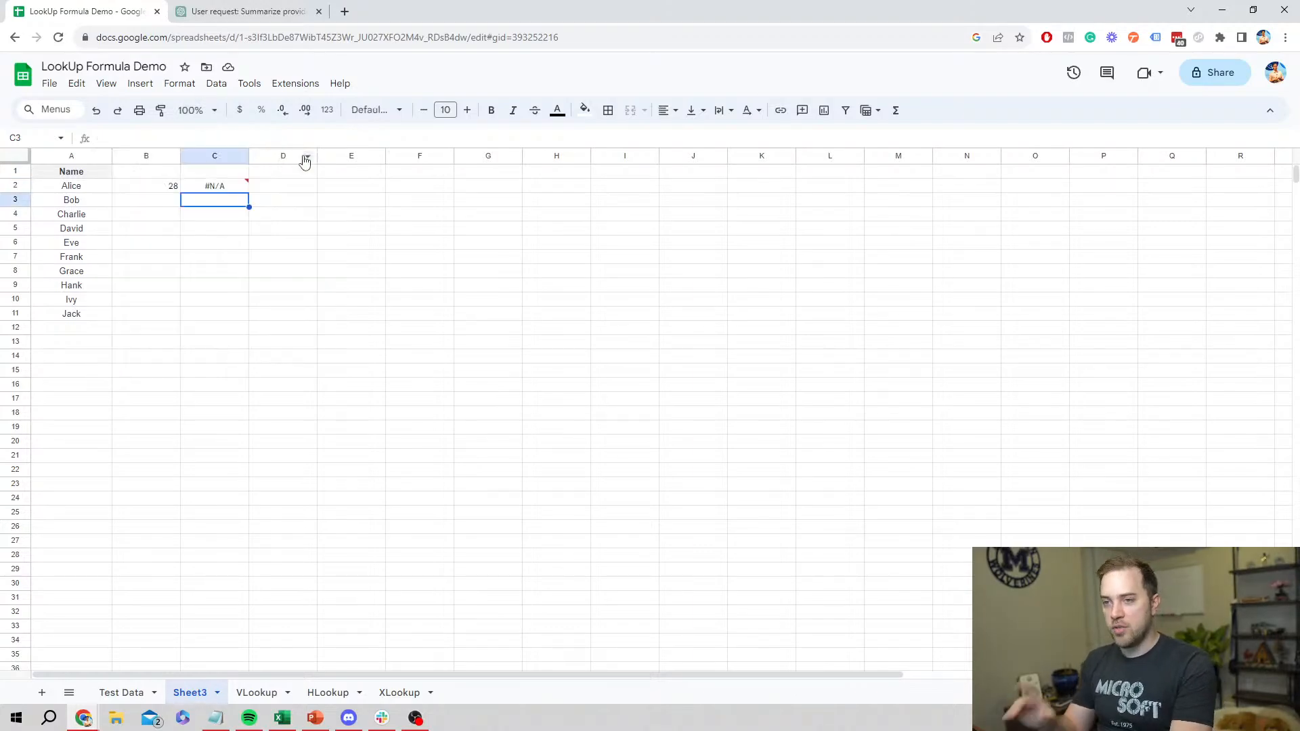
- Examine the search key and range references of the VLOOKUP in C2 on Sheet3 against the Test Data and VLookup sheets
click(240, 187)
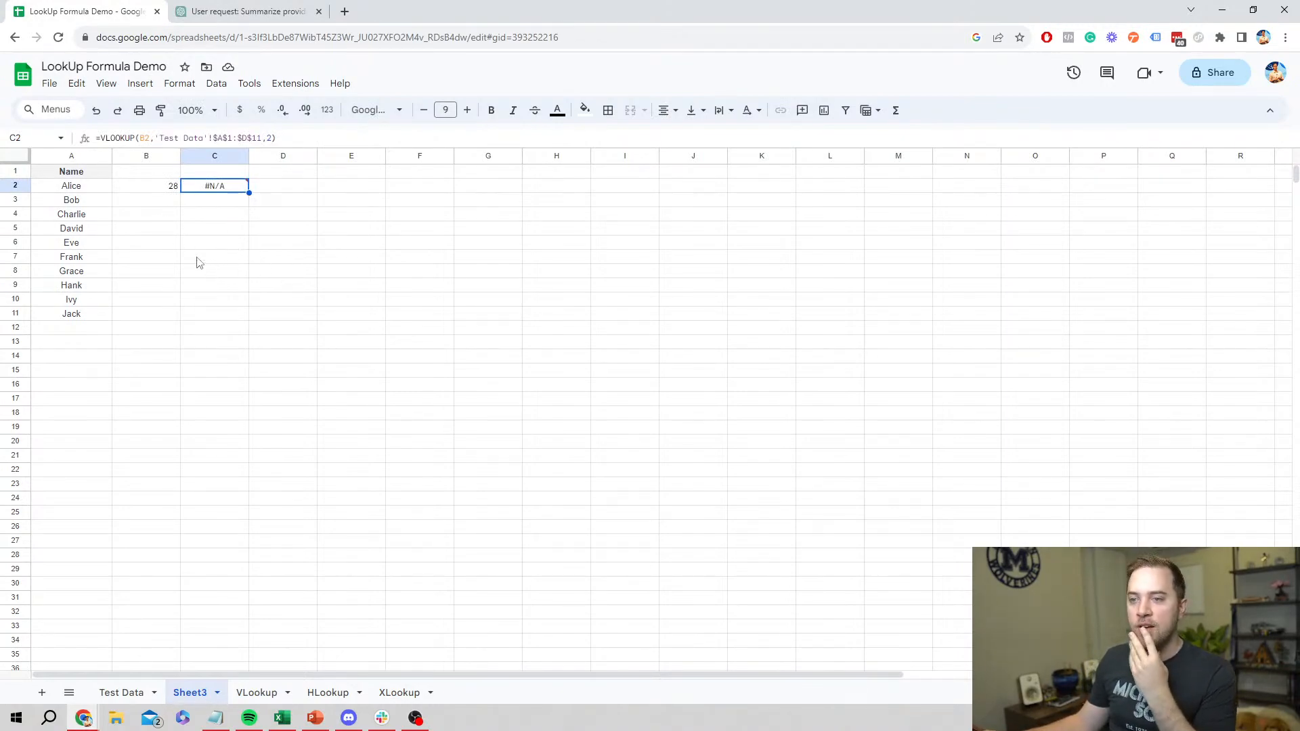
click(144, 137)
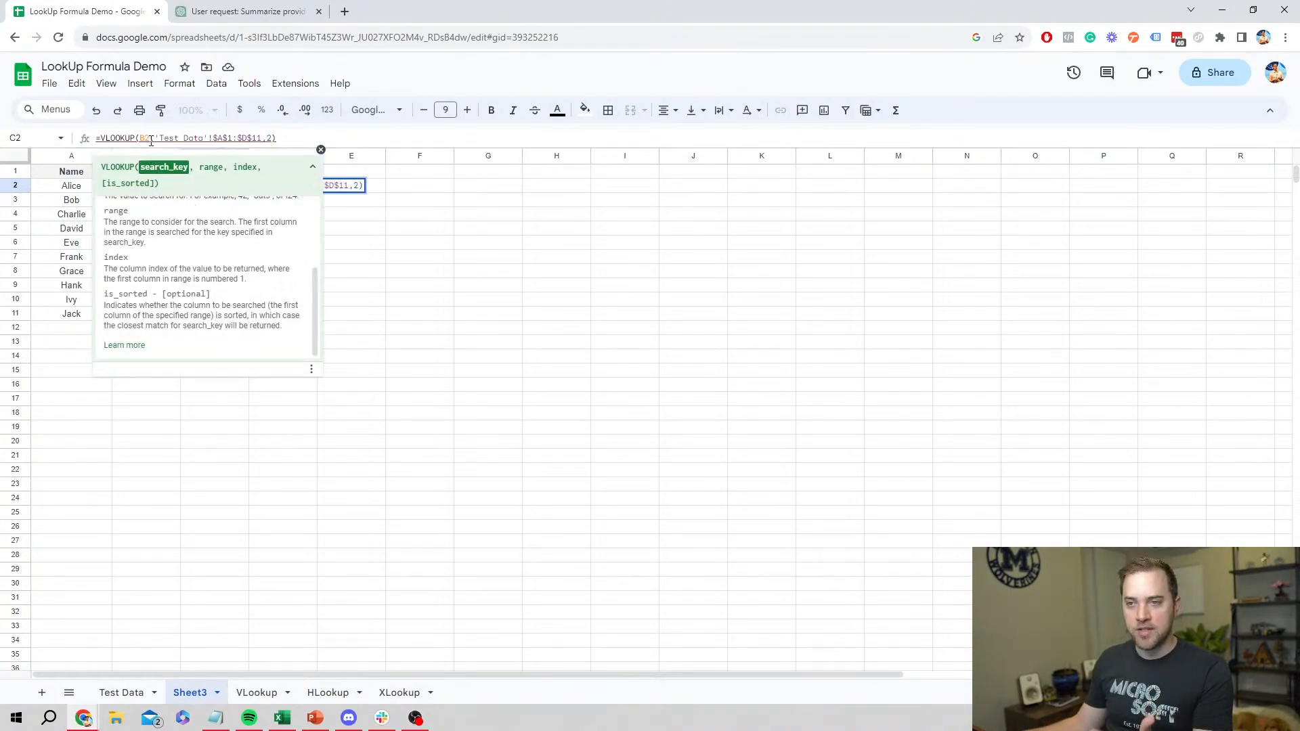
mouse_move(150, 140)
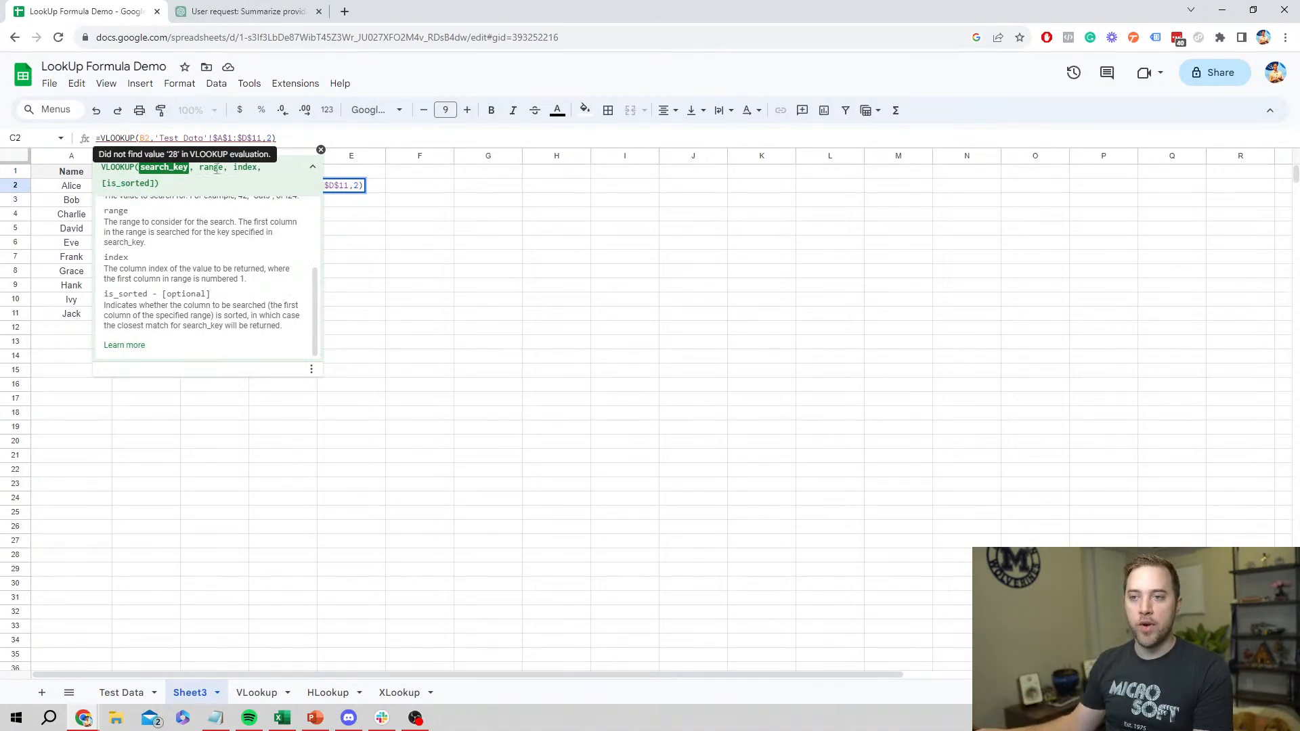
click(321, 149)
mouse_move(228, 137)
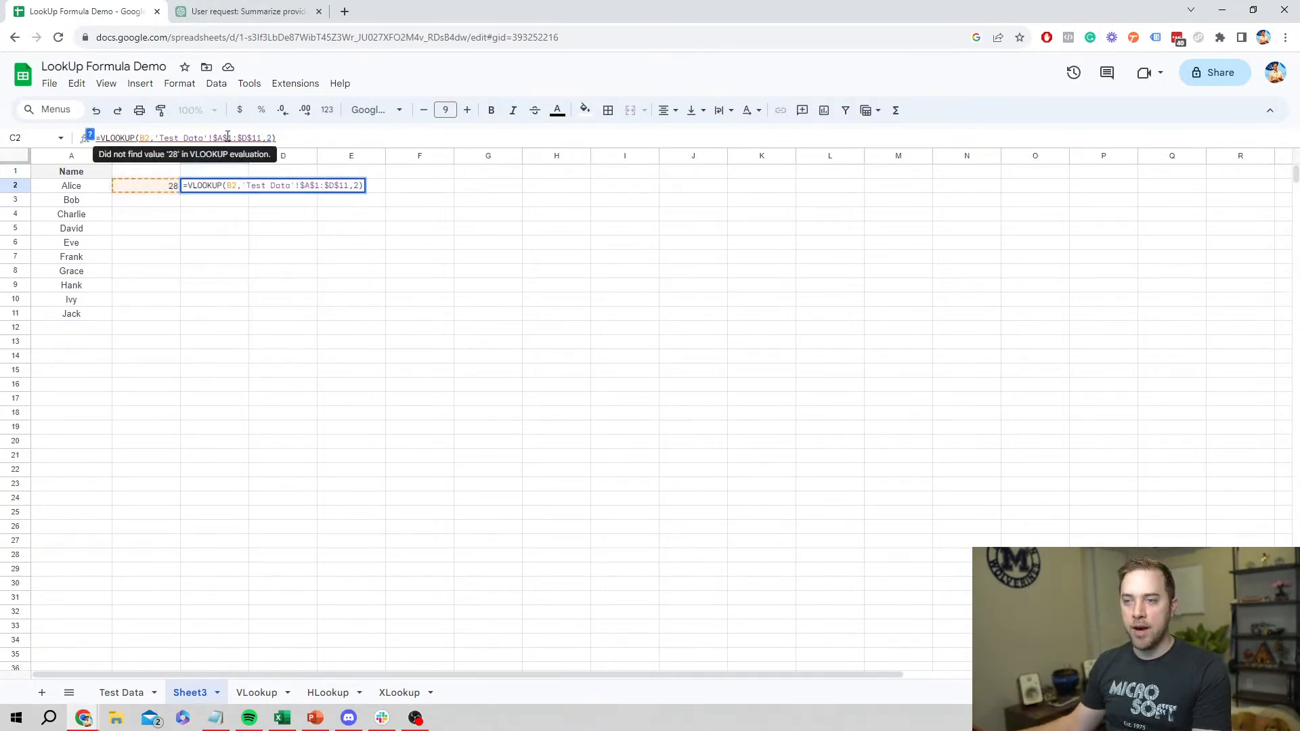
drag(161, 138, 245, 139)
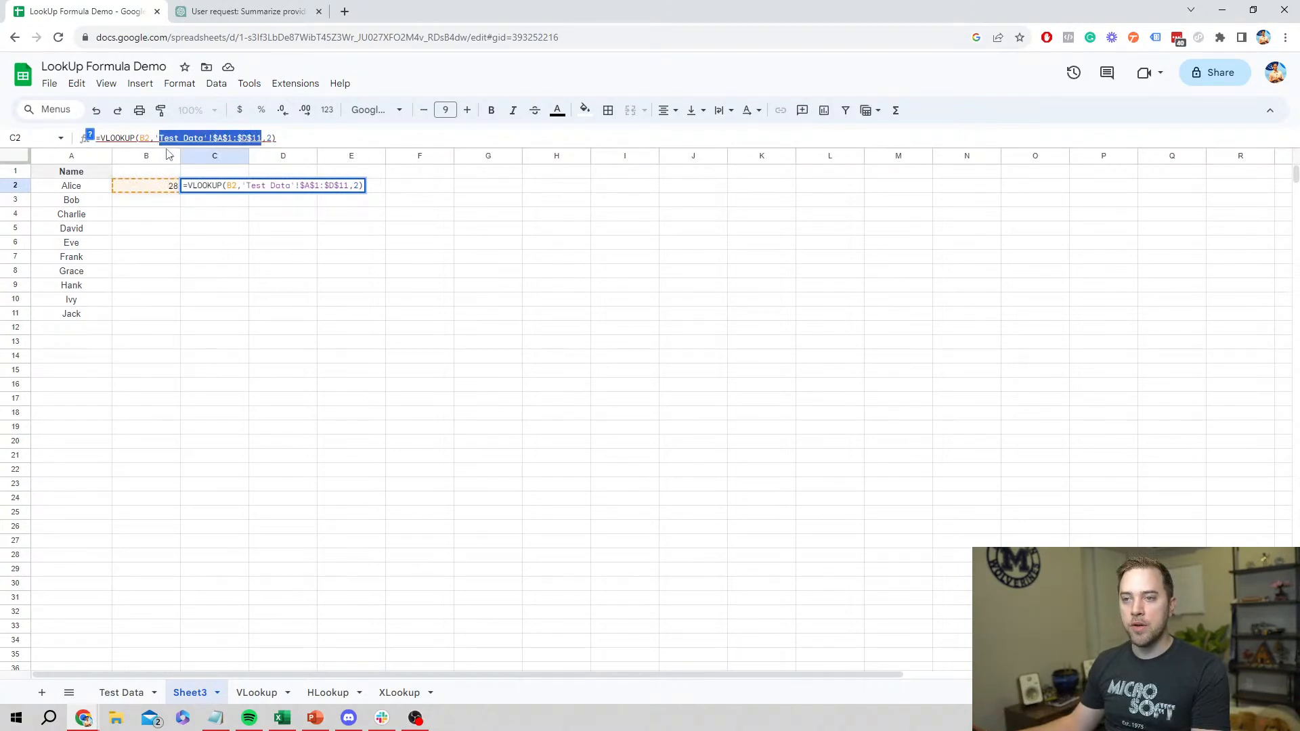
click(149, 138)
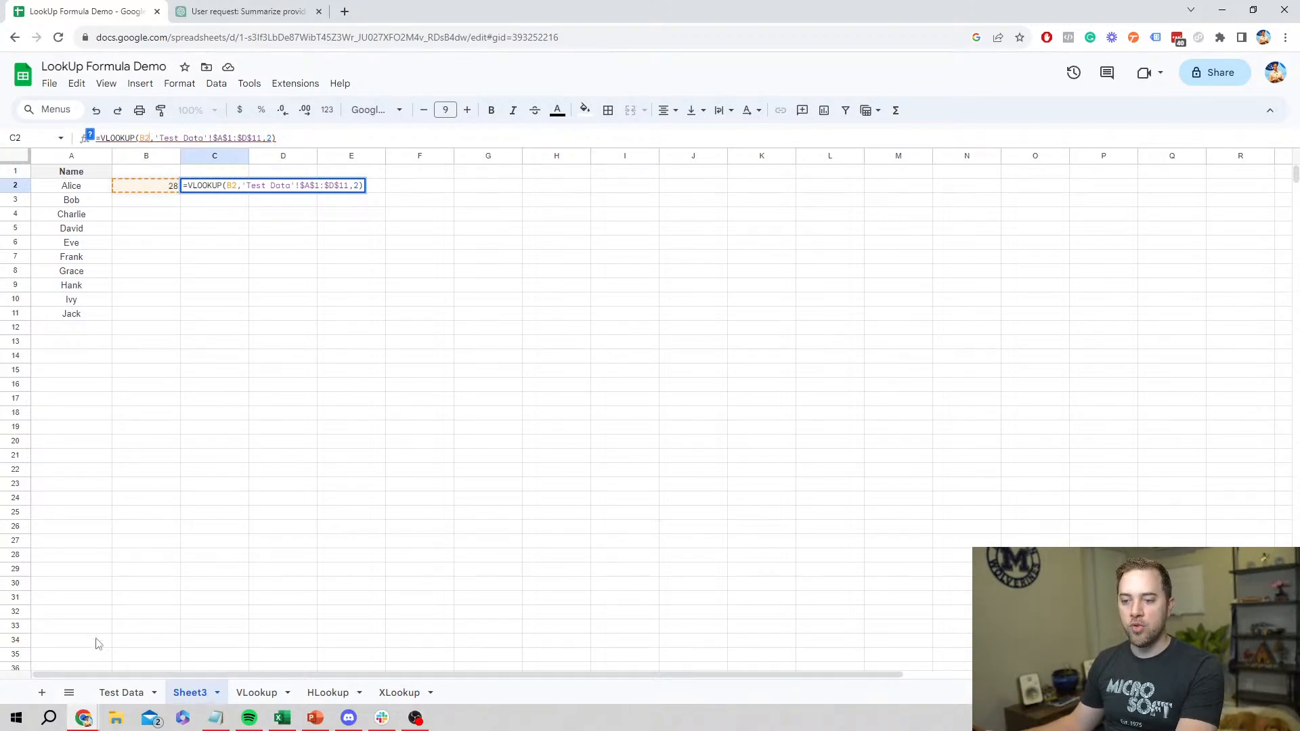
click(122, 693)
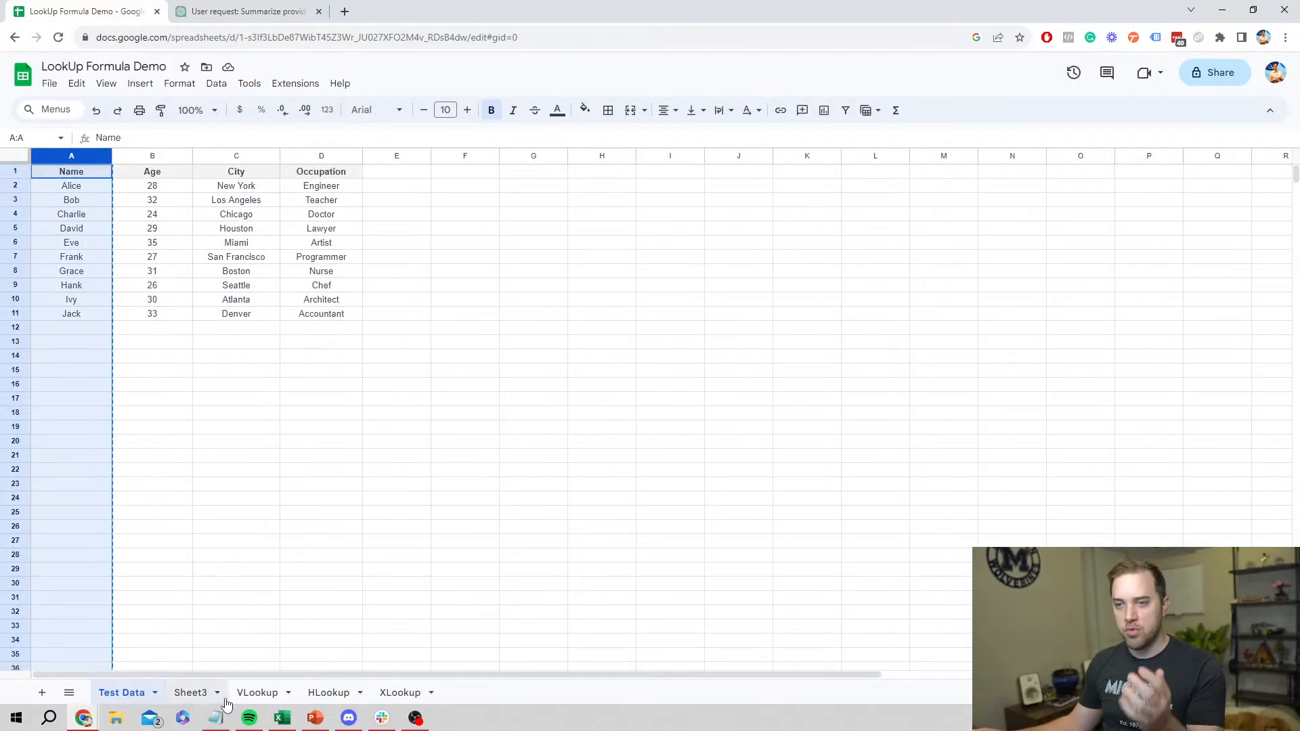
click(197, 696)
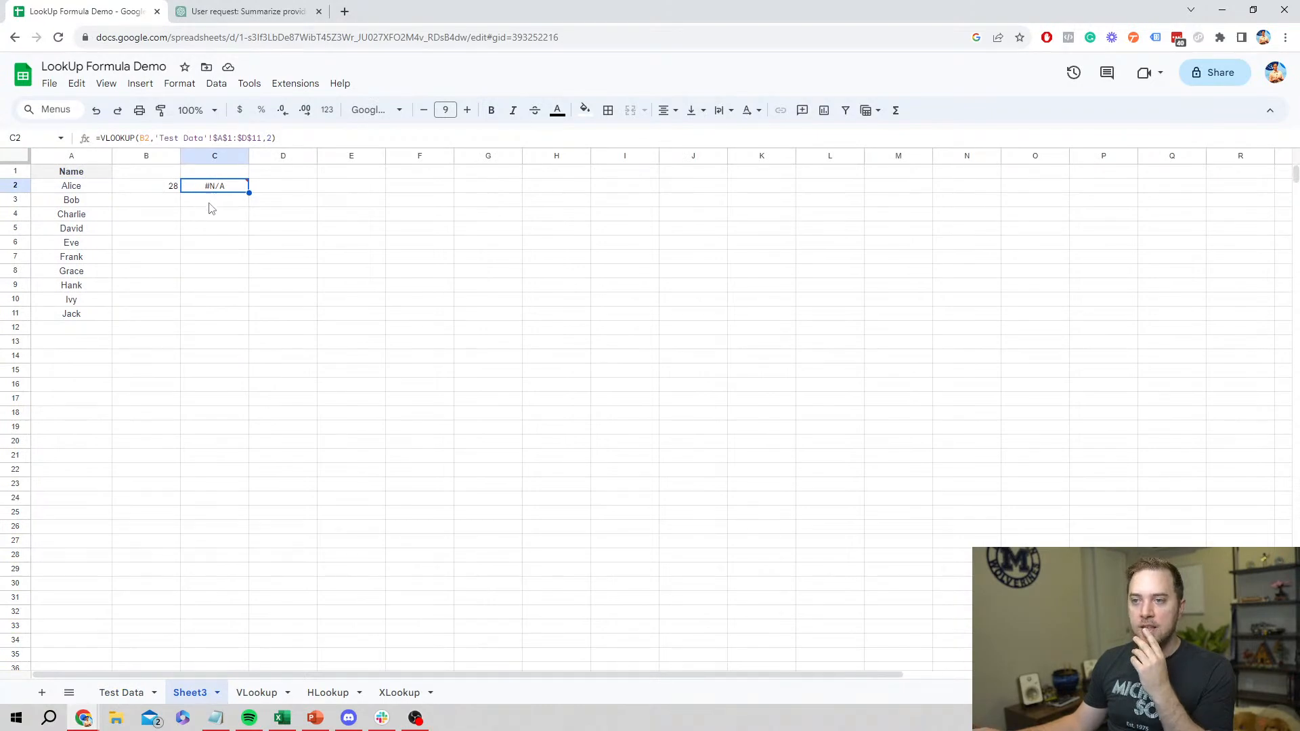
click(122, 692)
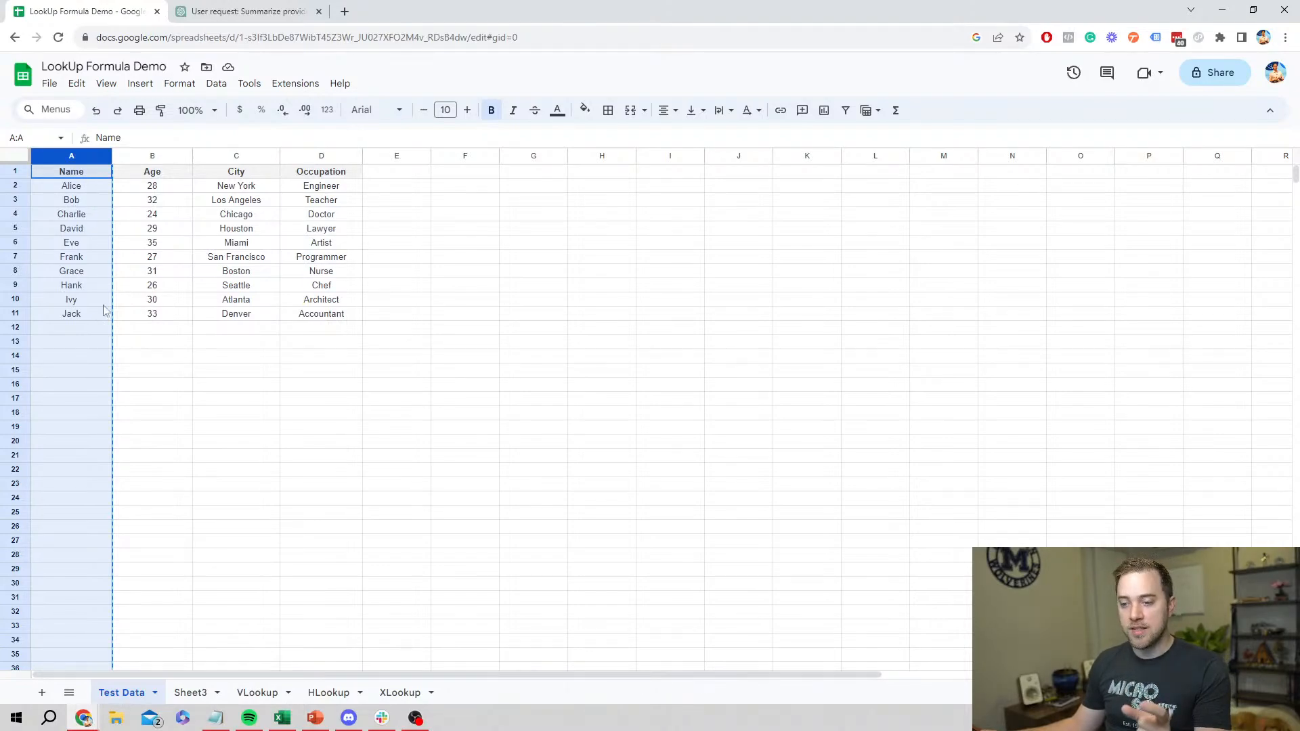
click(248, 697)
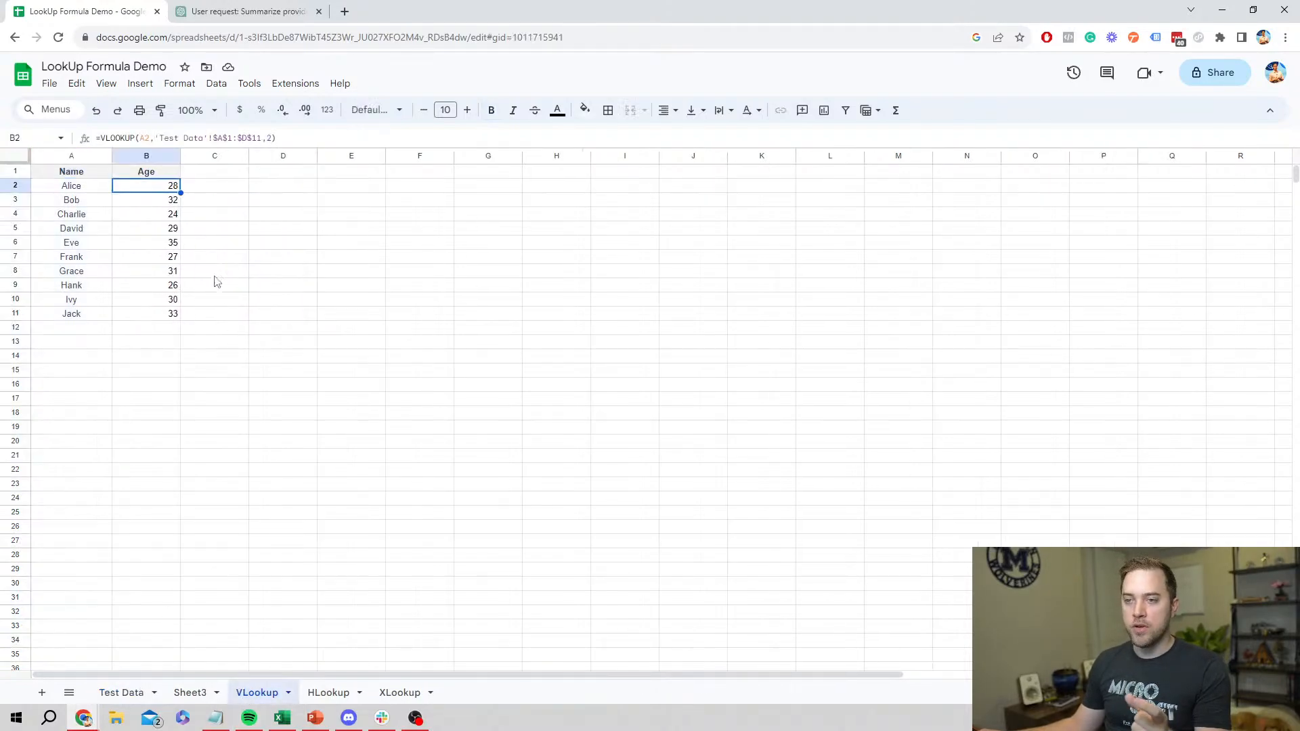
- Change the search key of the VLOOKUP in C2 on Sheet3 to A2
click(185, 691)
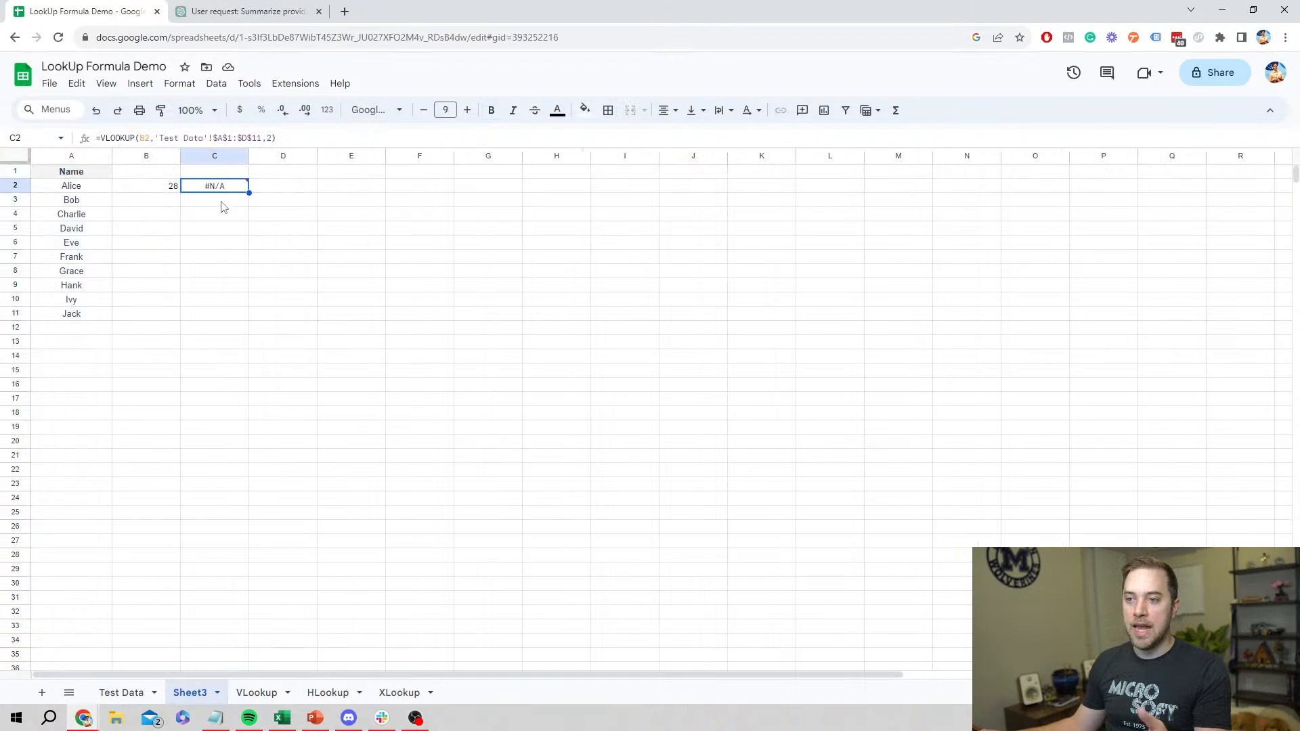
click(150, 138)
key(BackSpace)
key(BackSpace)
text(B2)
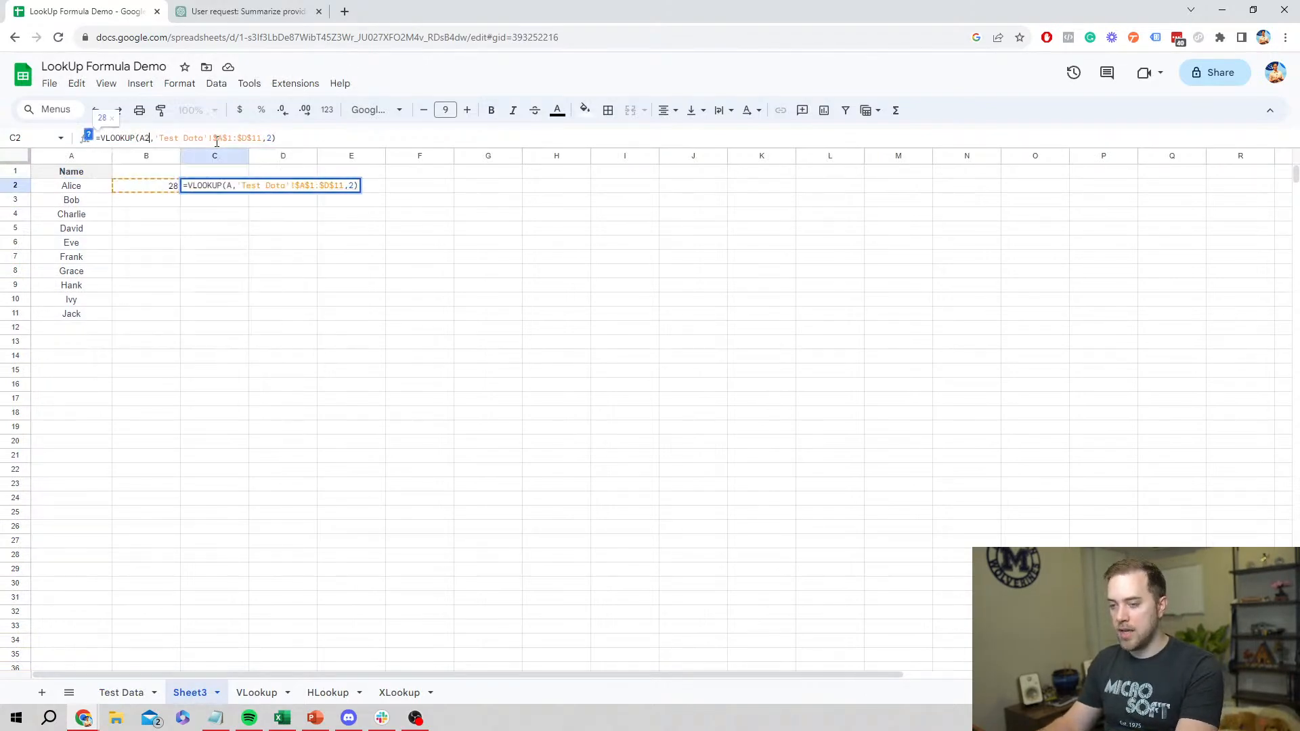
key(Return)
- Set the column index of the VLOOKUP in C2 to 3 so it returns the city
click(200, 188)
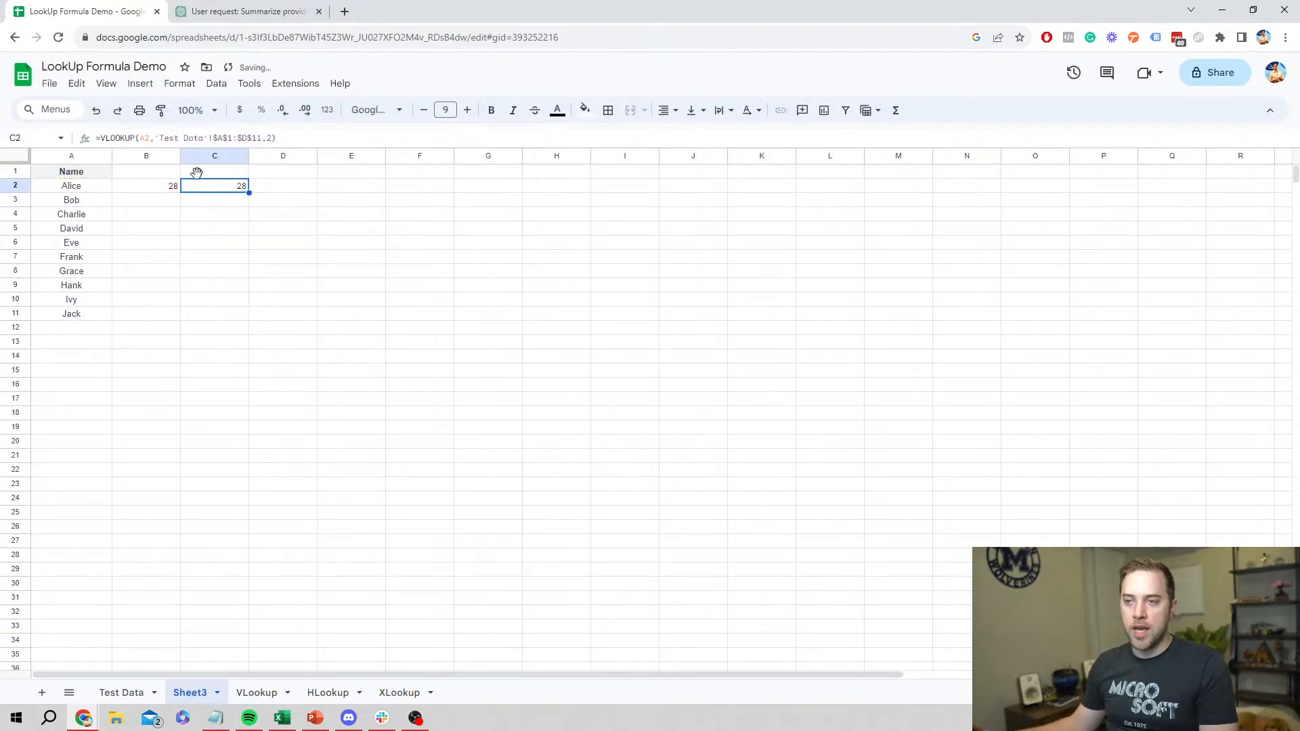
double_click(269, 138)
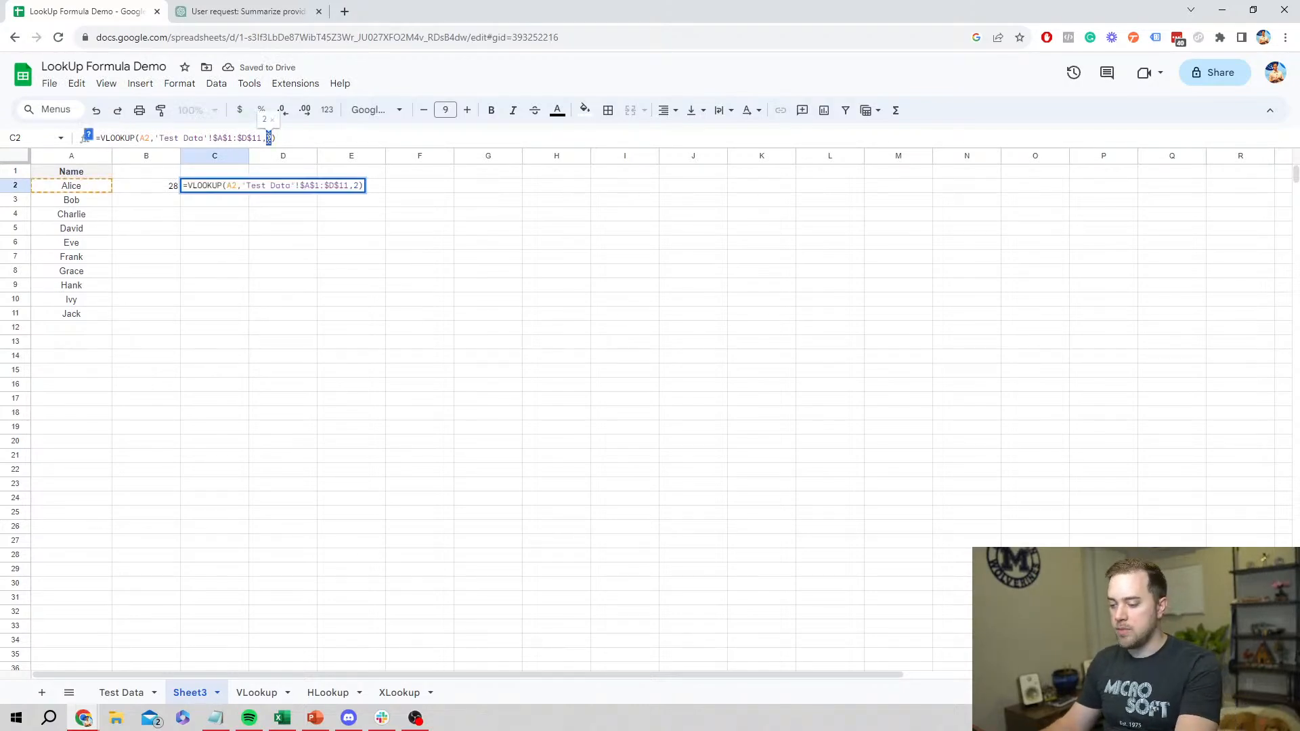
text(3)
key(Return)
key(Up)
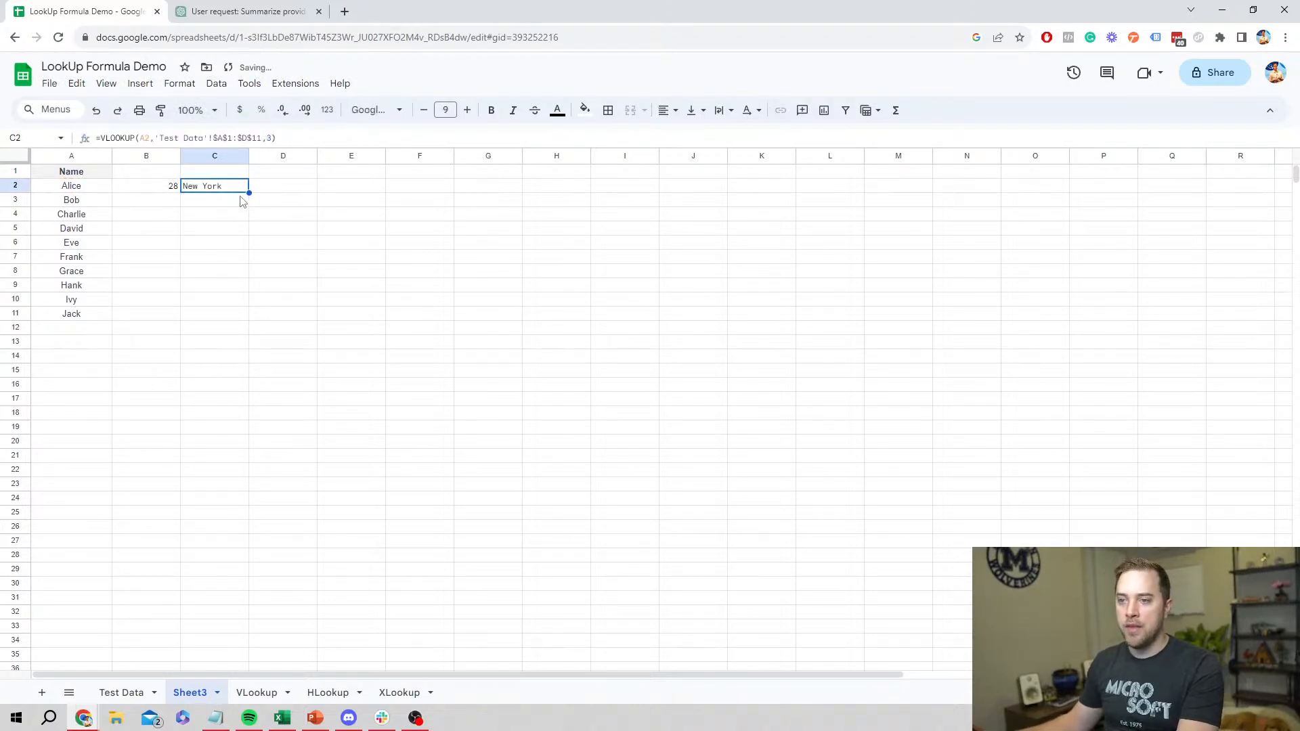
- Make the search key in the C2 VLOOKUP fully absolute as $A$2
click(154, 143)
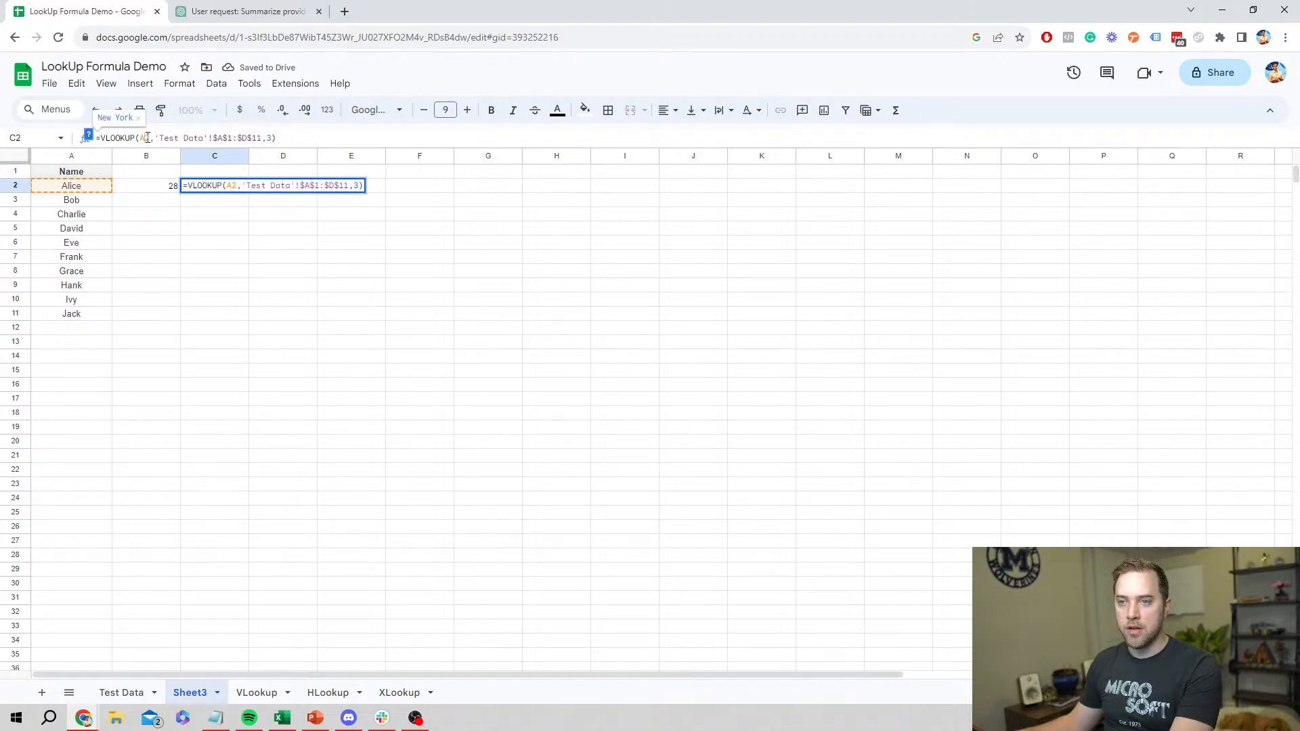
click(145, 141)
text($)
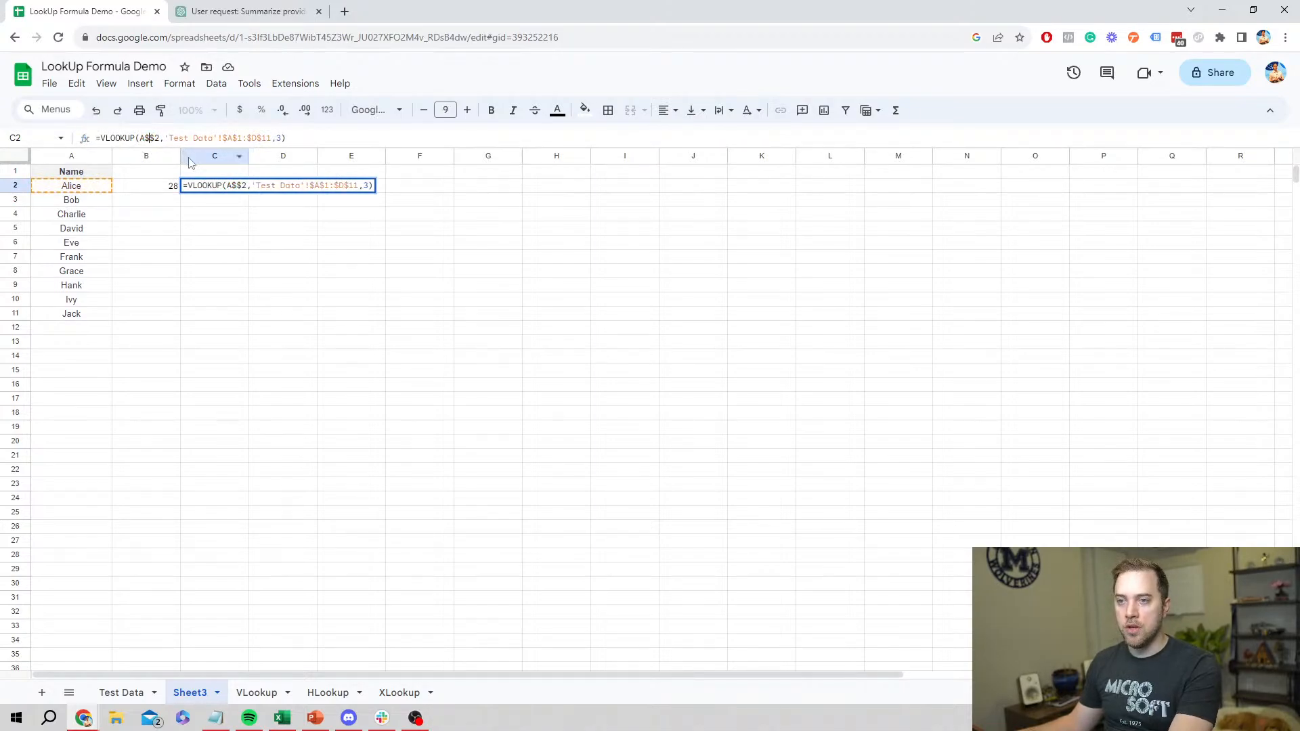
key(Return)
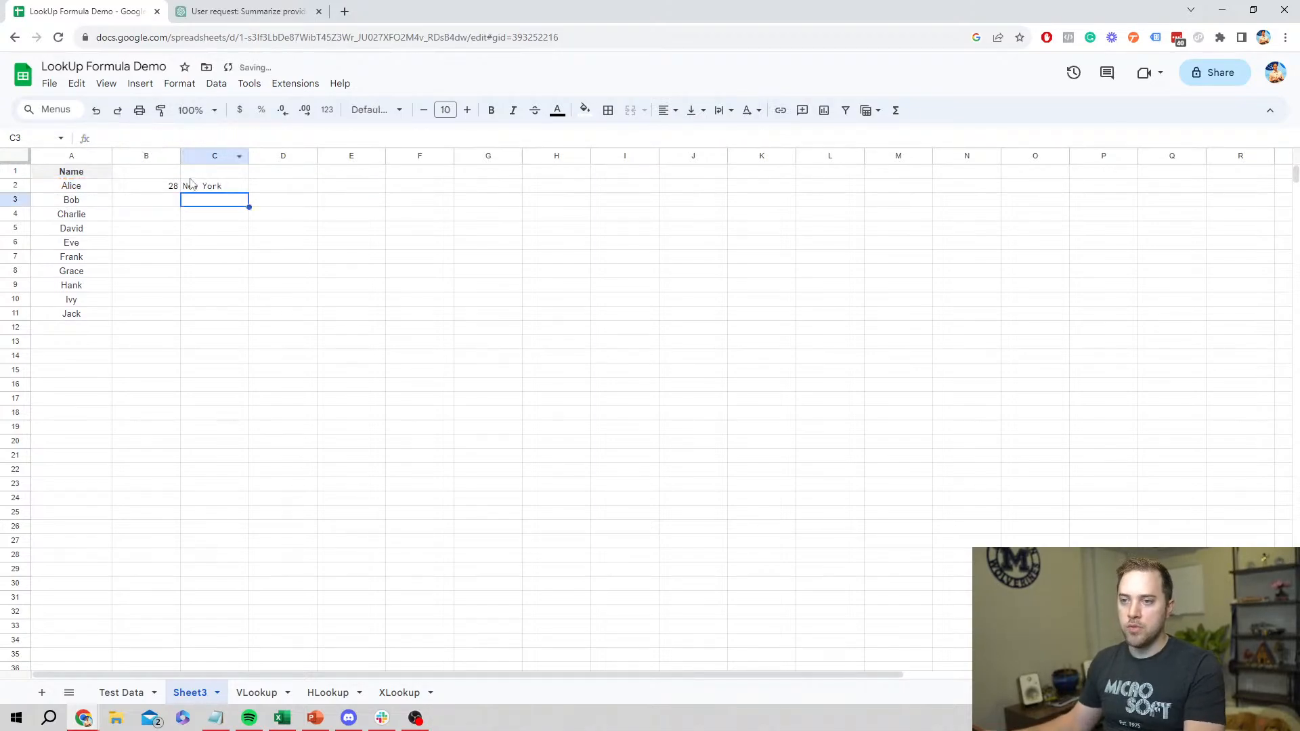
- Unlock the row in the C2 search key so that only the column stays fixed, as $A2
click(194, 184)
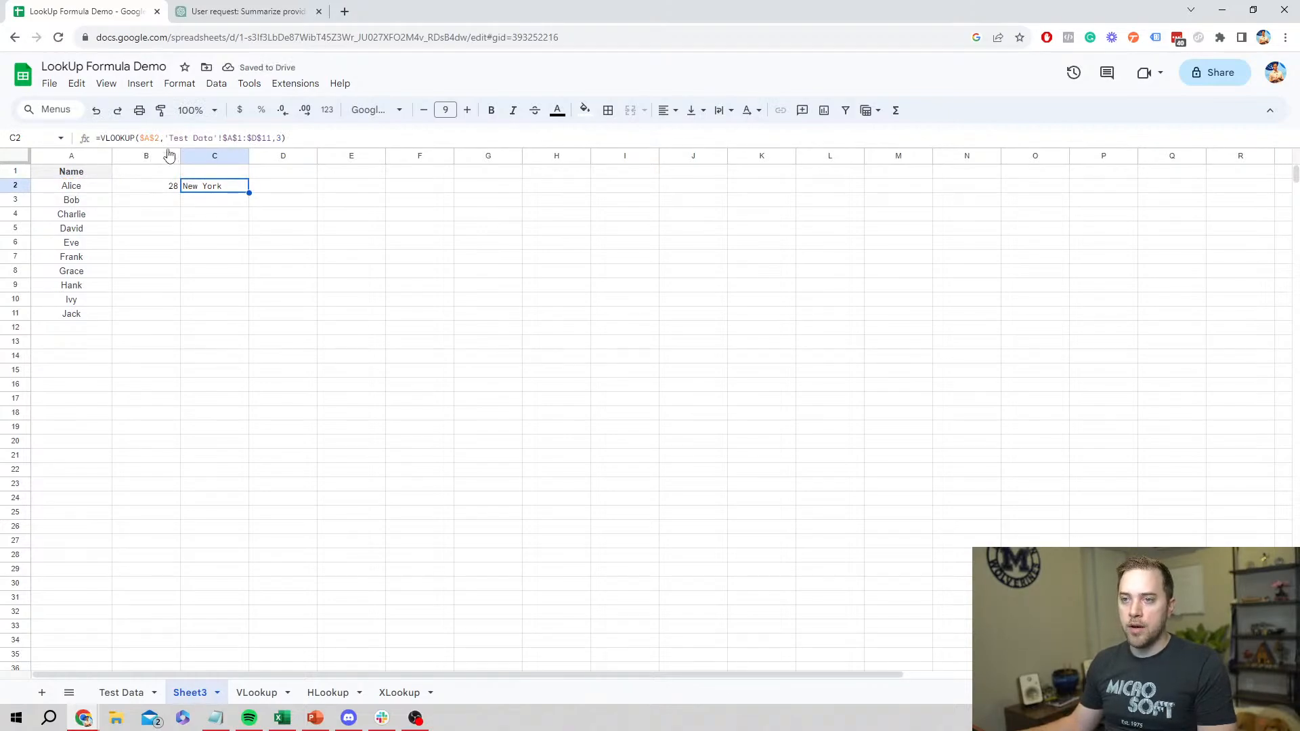
key(F2)
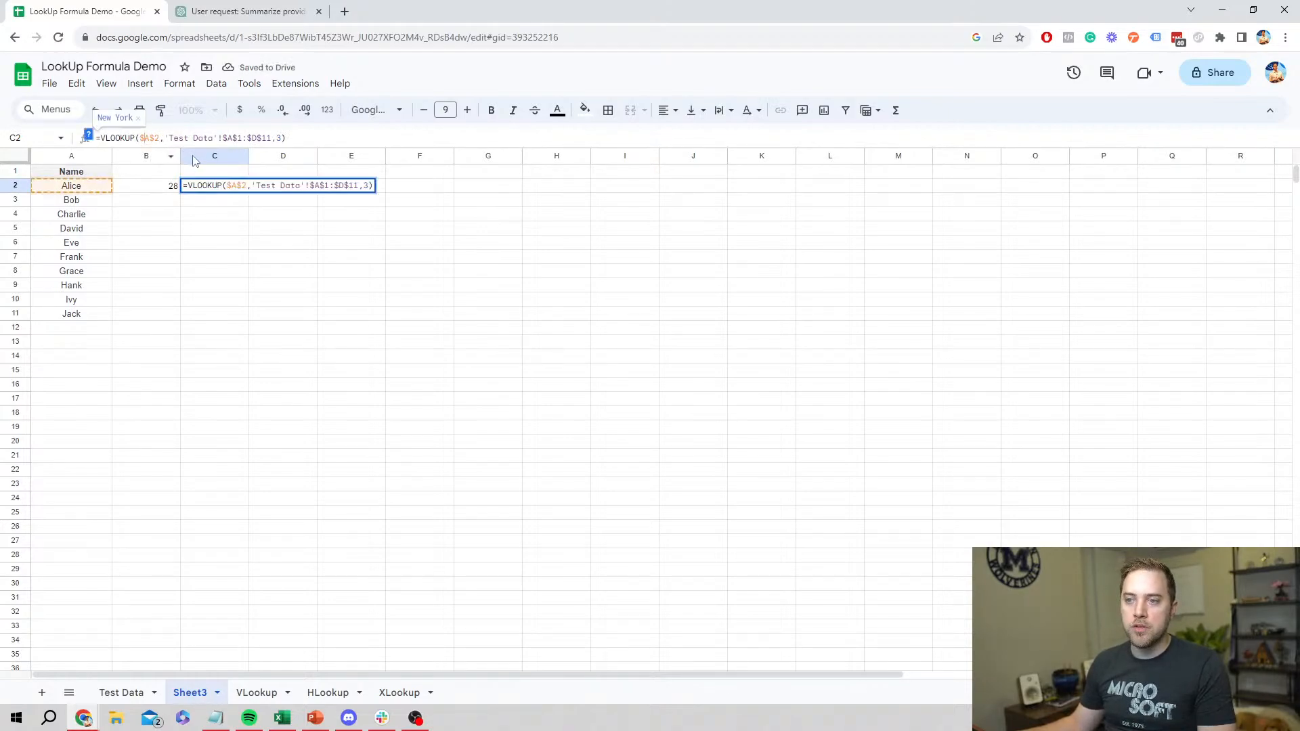
click(155, 138)
key(BackSpace)
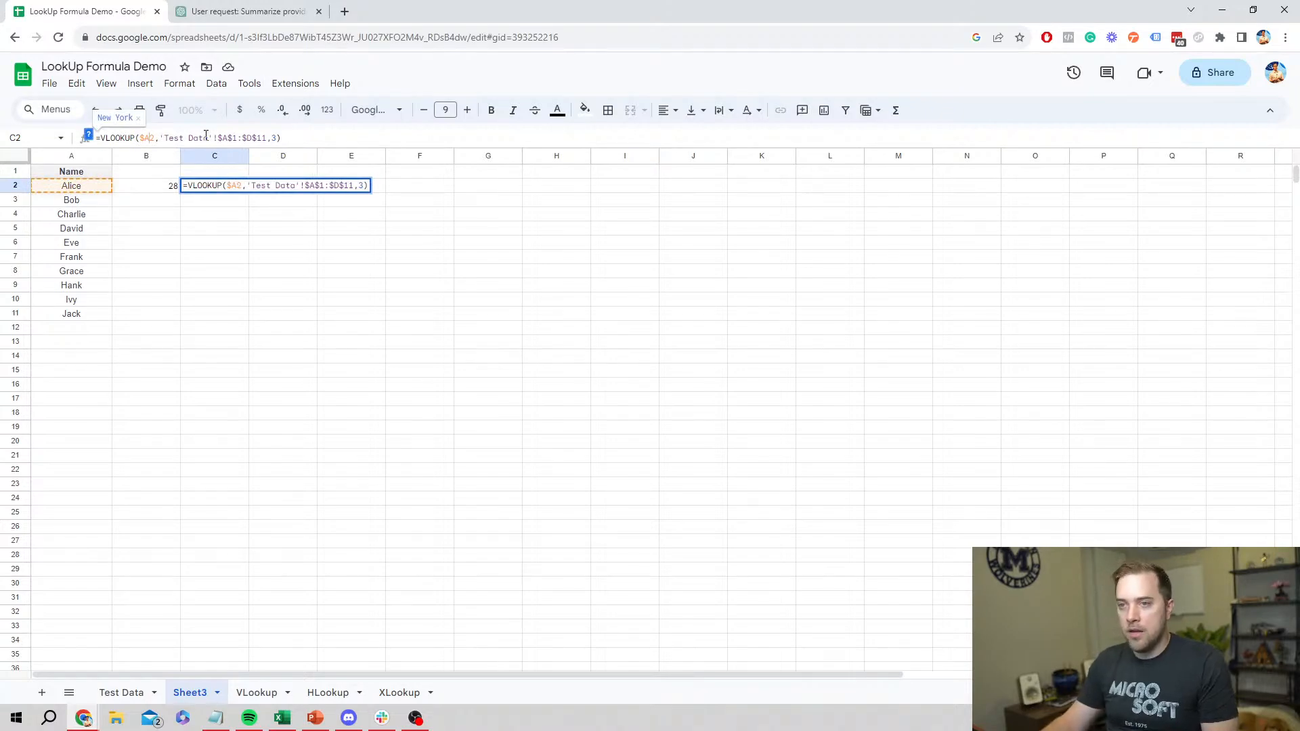
key(Return)
- Fill the C2 formula across to D2 and set the D2 column index to 4, dismissing the suggested autofill
click(237, 190)
drag(249, 193, 288, 190)
click(287, 187)
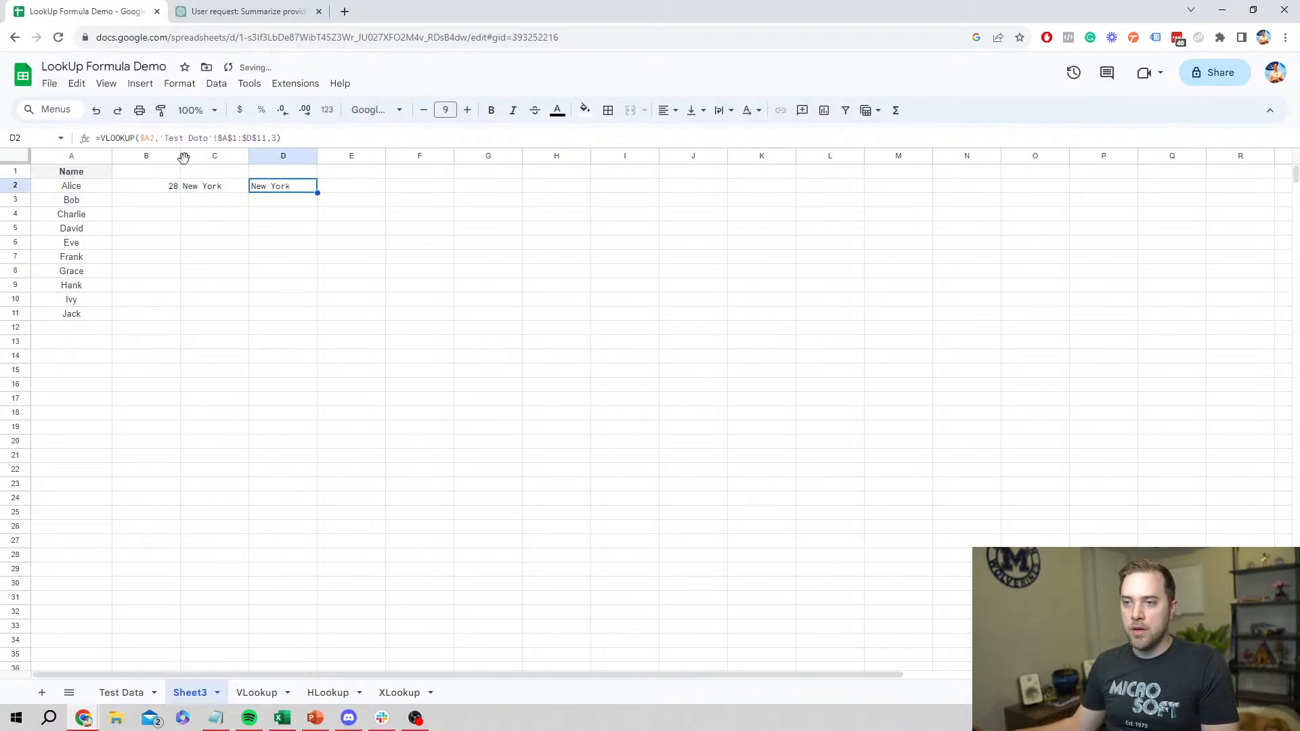
double_click(274, 138)
text(4)
key(Return)
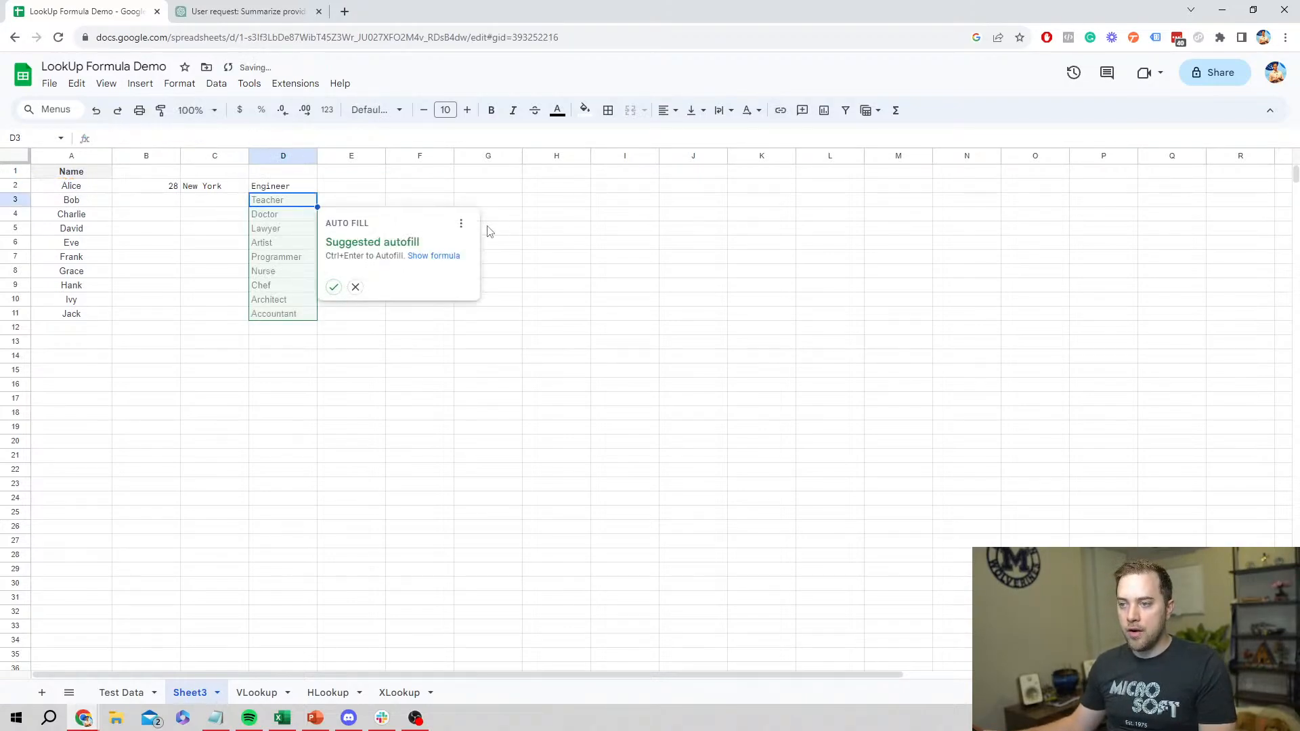
click(448, 189)
- Lock the column of the search key in the B2 VLOOKUP as $A2
click(254, 189)
click(216, 187)
click(171, 186)
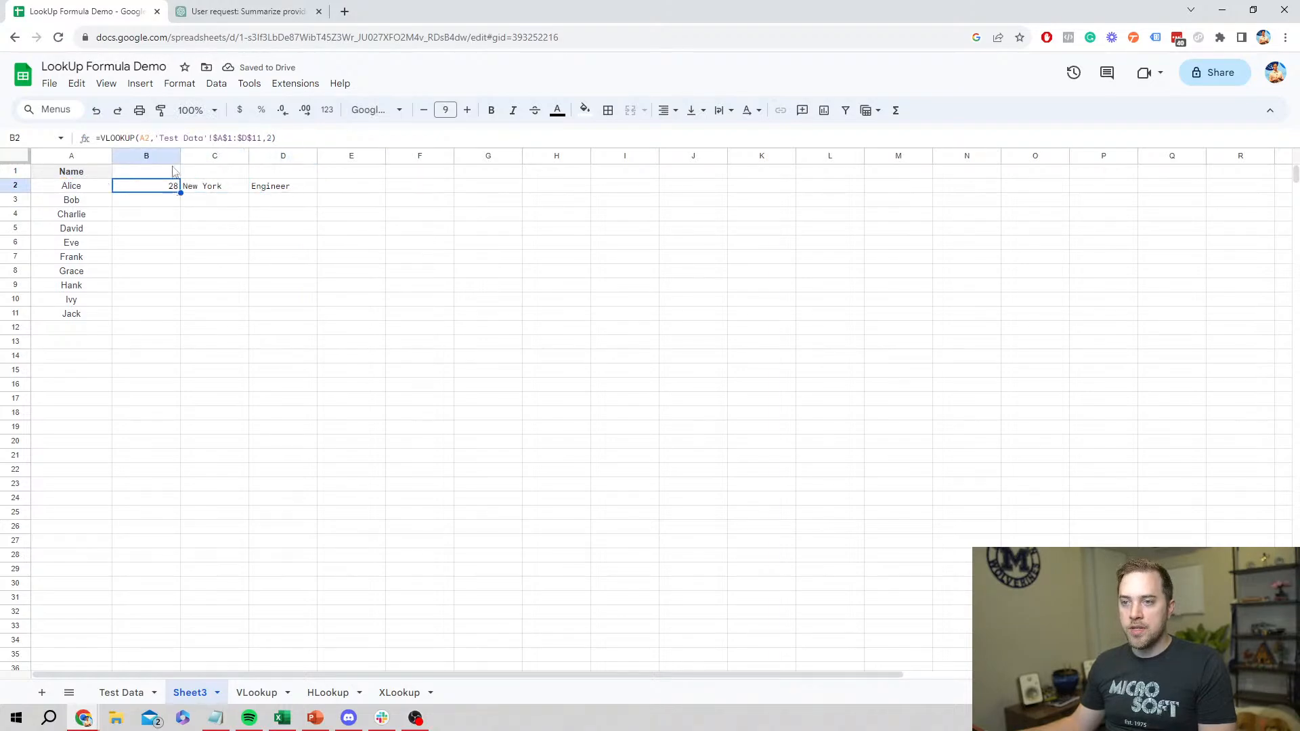
click(141, 139)
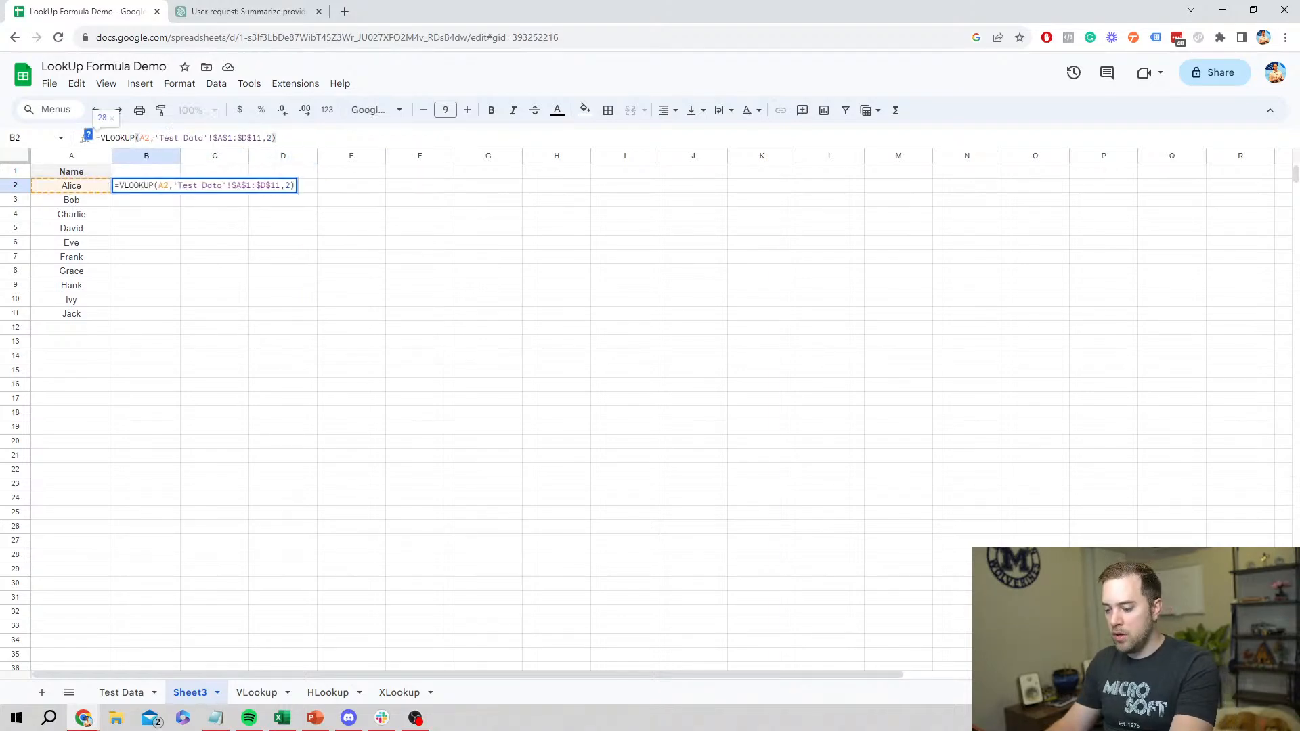
key(Return)
- Fill the B2:D2 formulas down through row 11 and check the search key reference in C4 without changing it
click(373, 191)
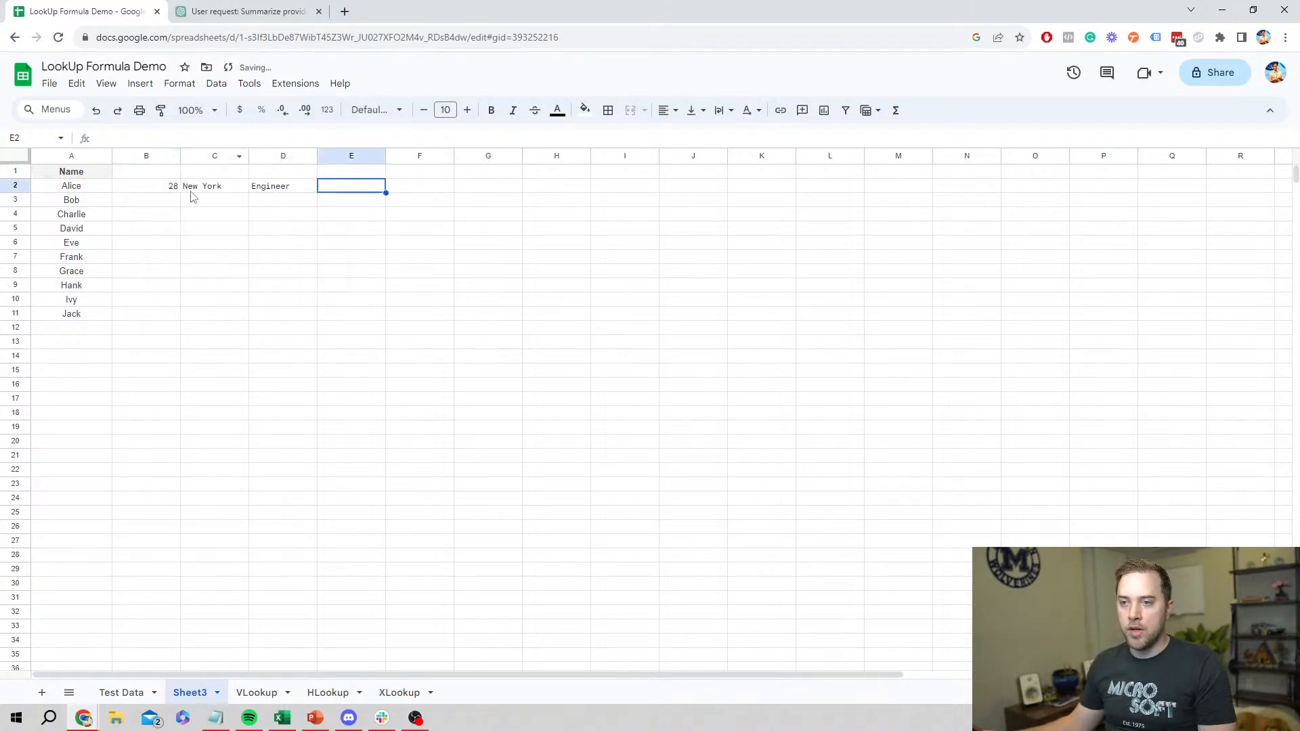
drag(149, 186, 305, 316)
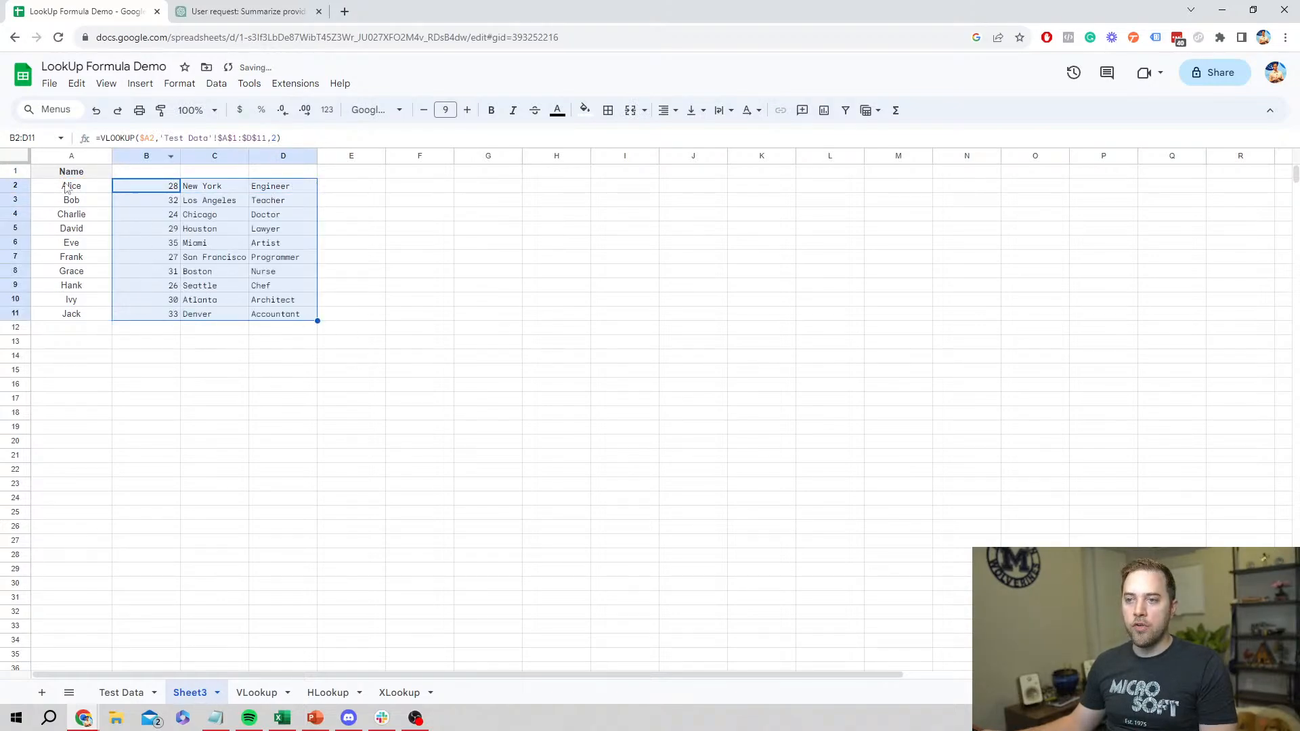
click(233, 215)
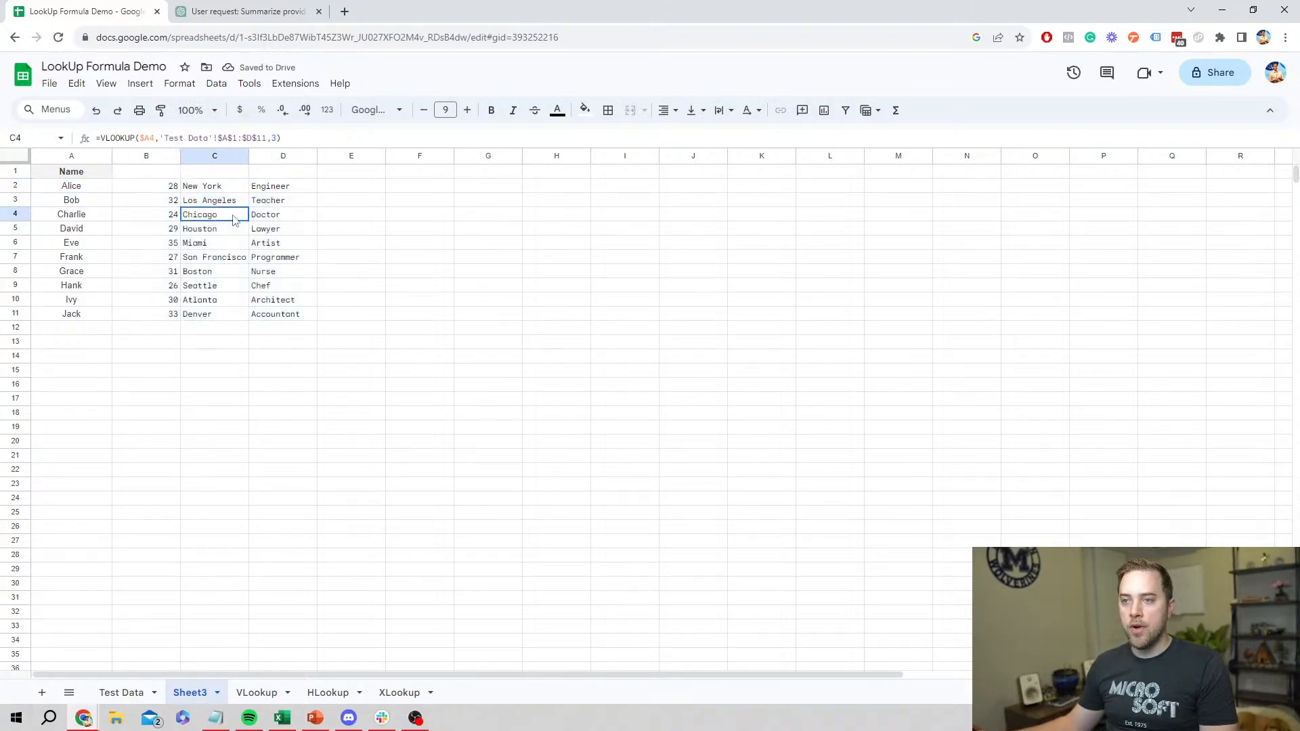
click(156, 138)
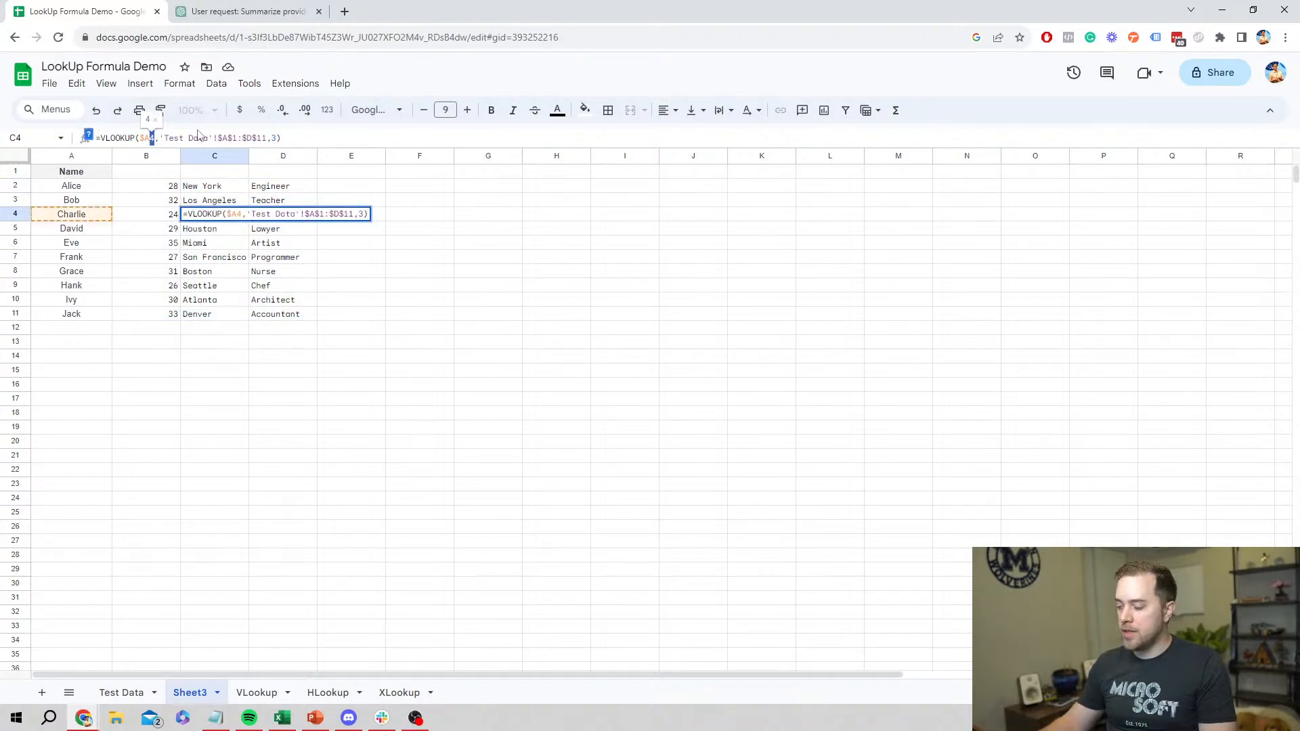
key(Return)
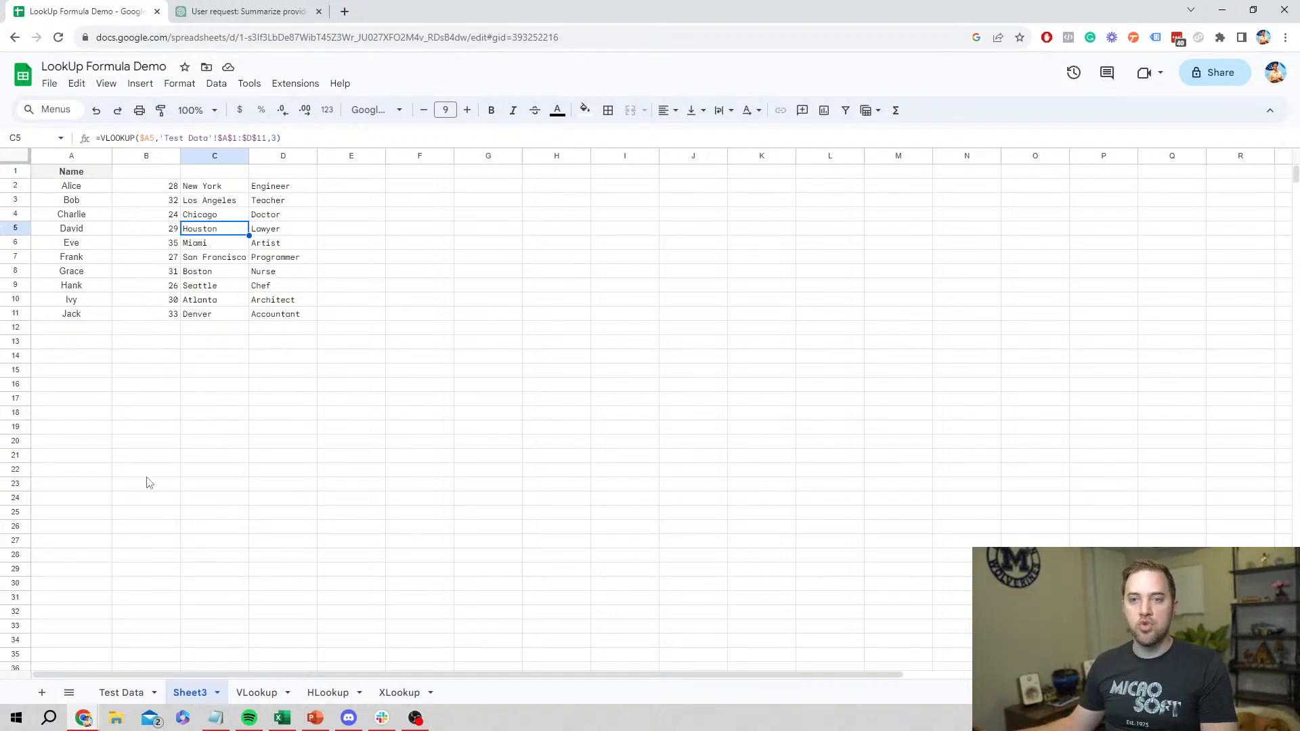
click(330, 191)
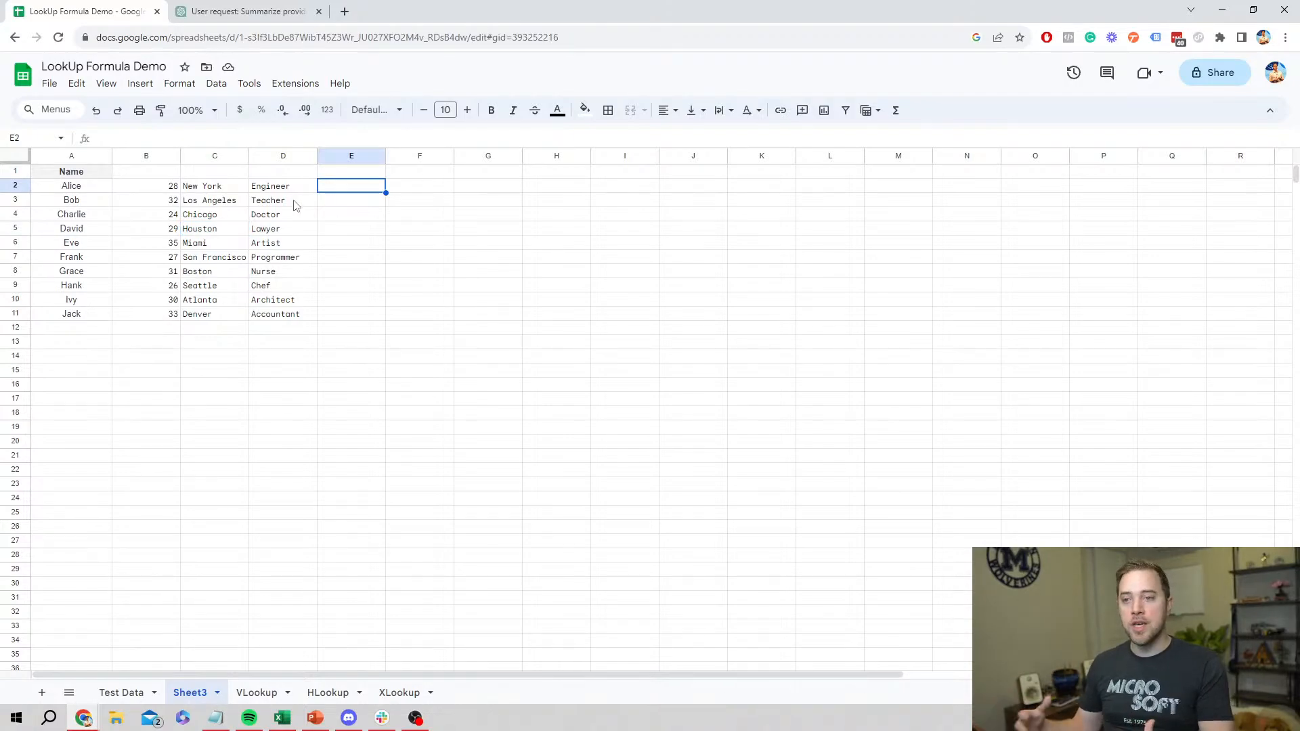